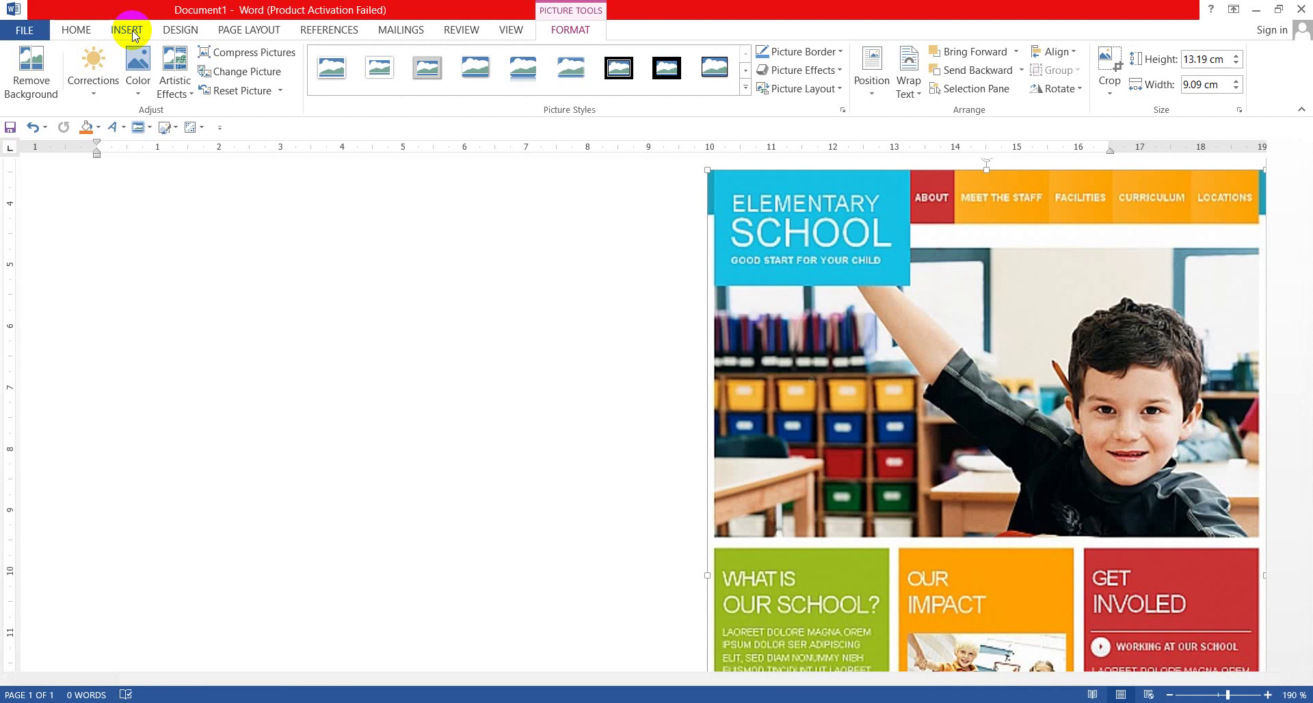
- Switch the ribbon to the INSERT tab to reach the Shapes and Text Box commands
{"action": "left_click", "coordinate": [135, 36]}
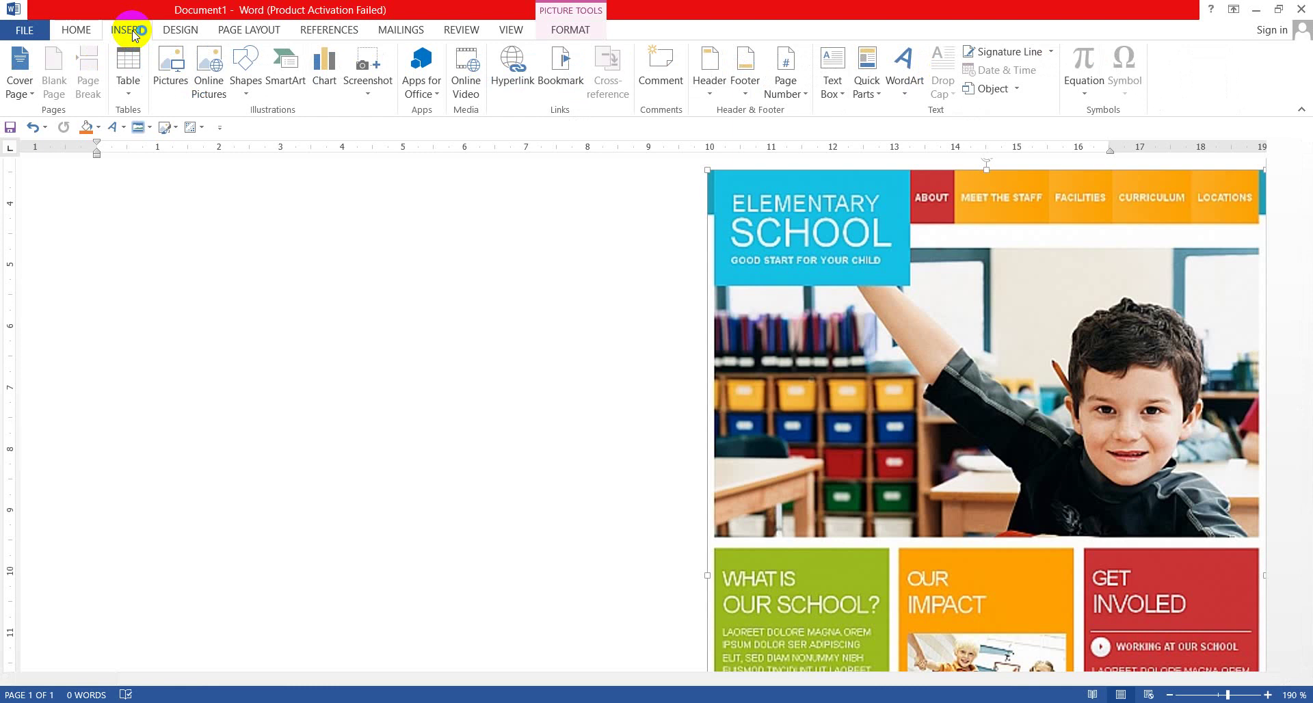
- Draw an empty text box, about 2.04 by 2.82 cm, at the page's upper left
{"action": "left_click", "coordinate": [245, 92]}
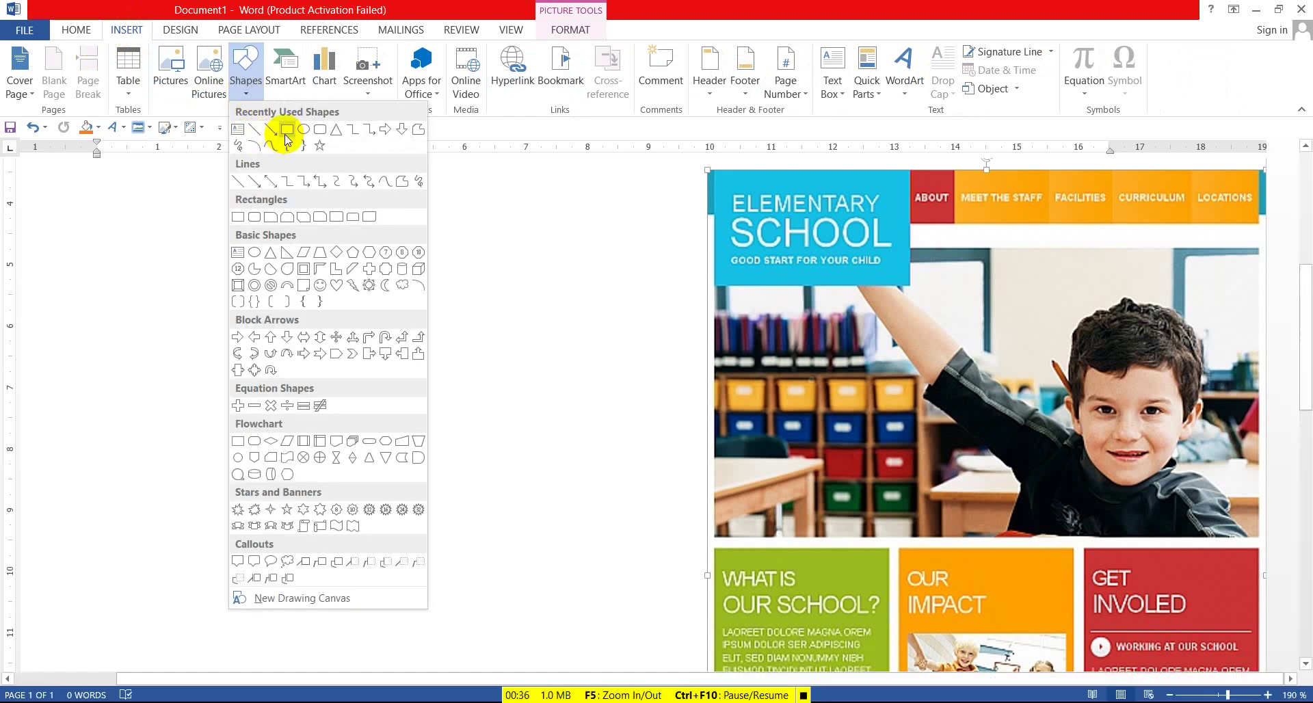
{"action": "key", "text": "super+plus"}
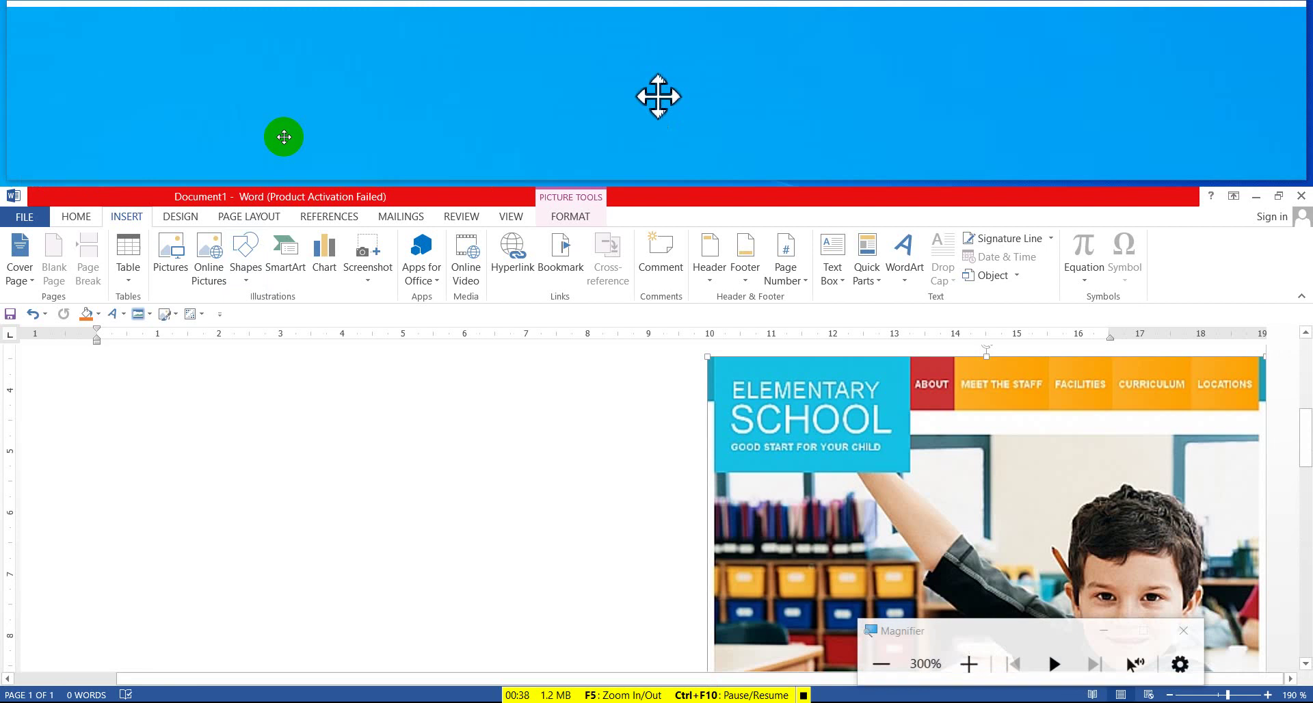
{"action": "left_click", "coordinate": [250, 286]}
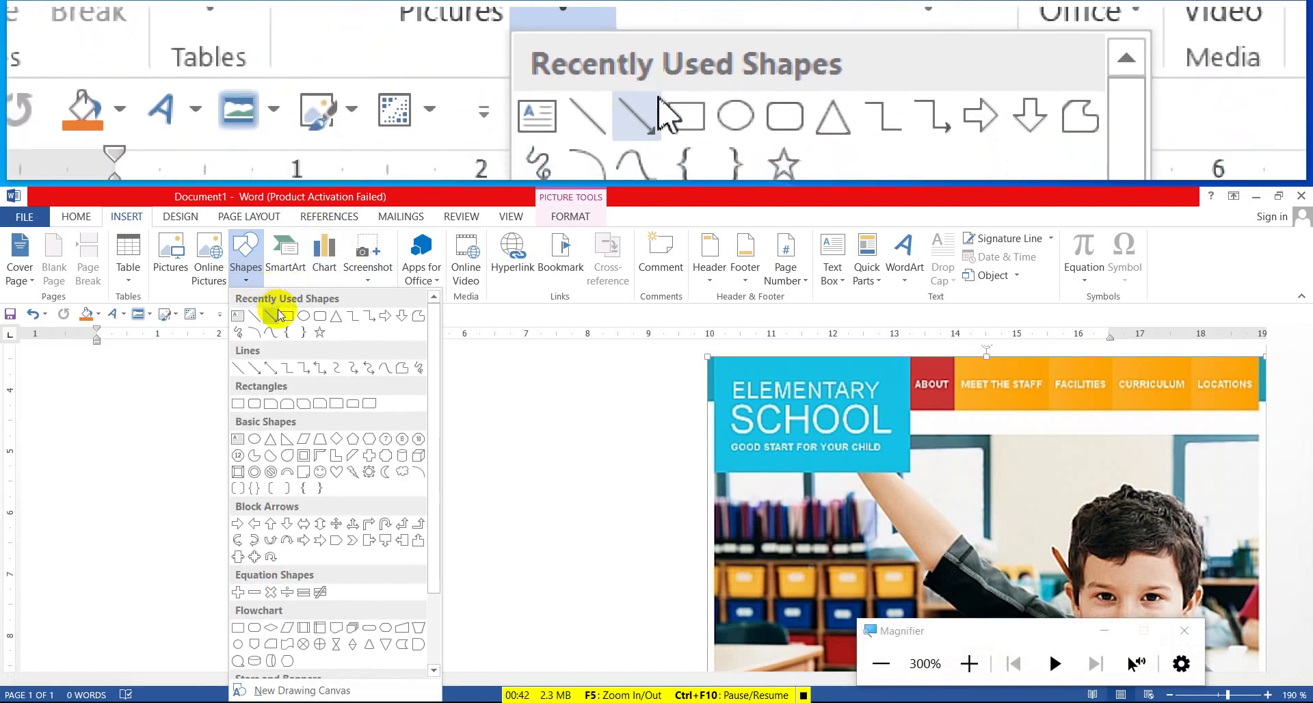
{"action": "left_click", "coordinate": [239, 320]}
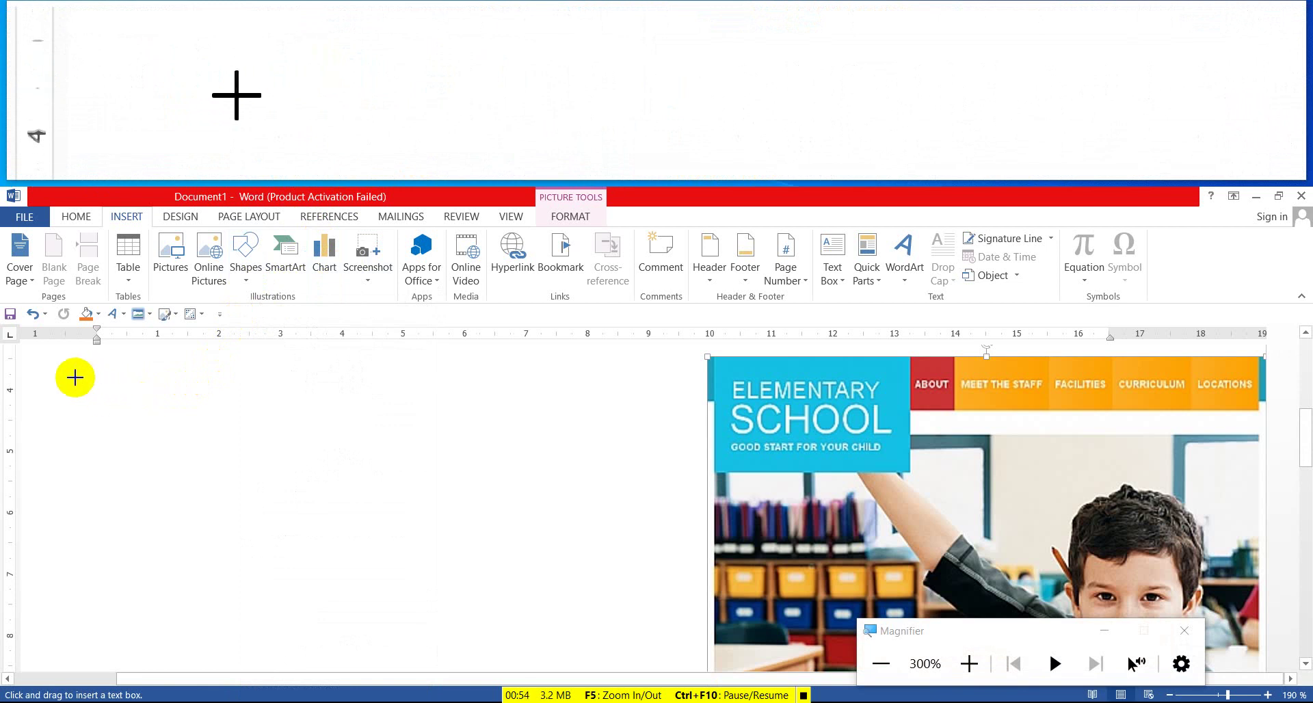
{"action": "mouse_move", "coordinate": [70, 381]}
{"action": "left_mouse_down"}
{"action": "mouse_move", "coordinate": [209, 528]}
{"action": "mouse_move", "coordinate": [243, 506]}
{"action": "left_mouse_up"}
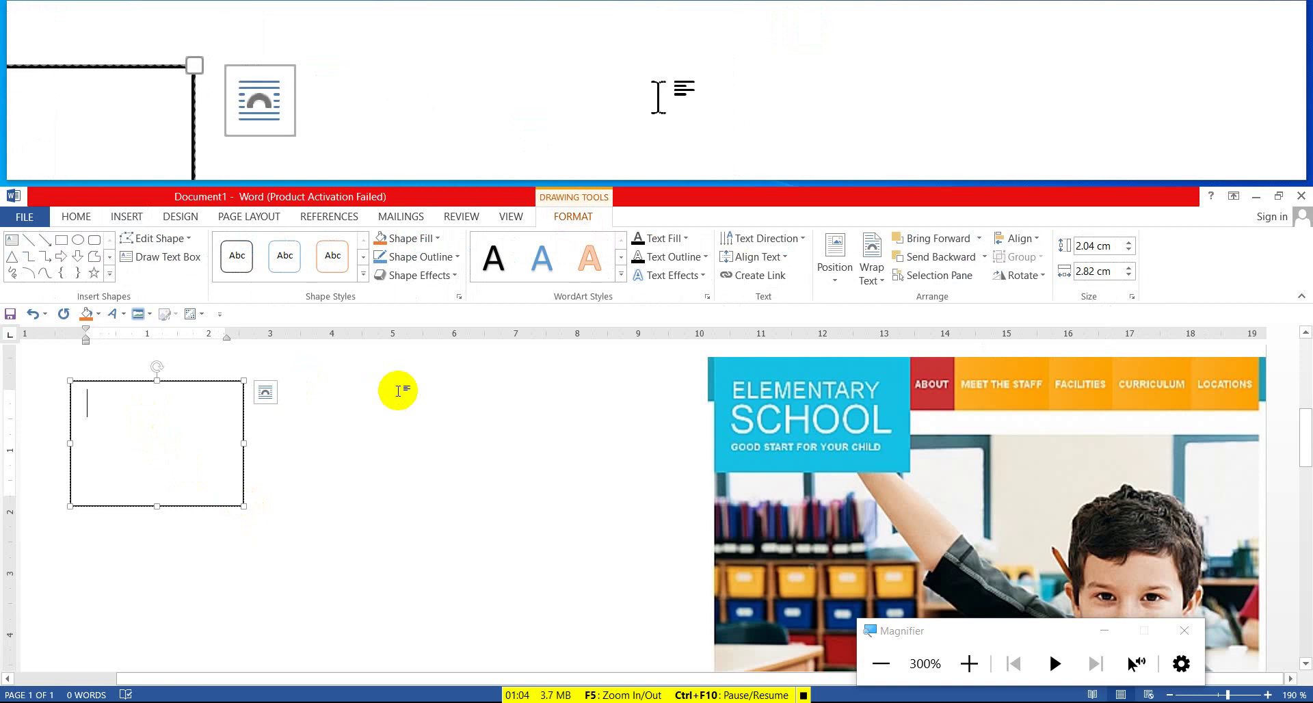
- Give the text box a solid light blue fill and no outline
{"action": "left_click", "coordinate": [438, 239]}
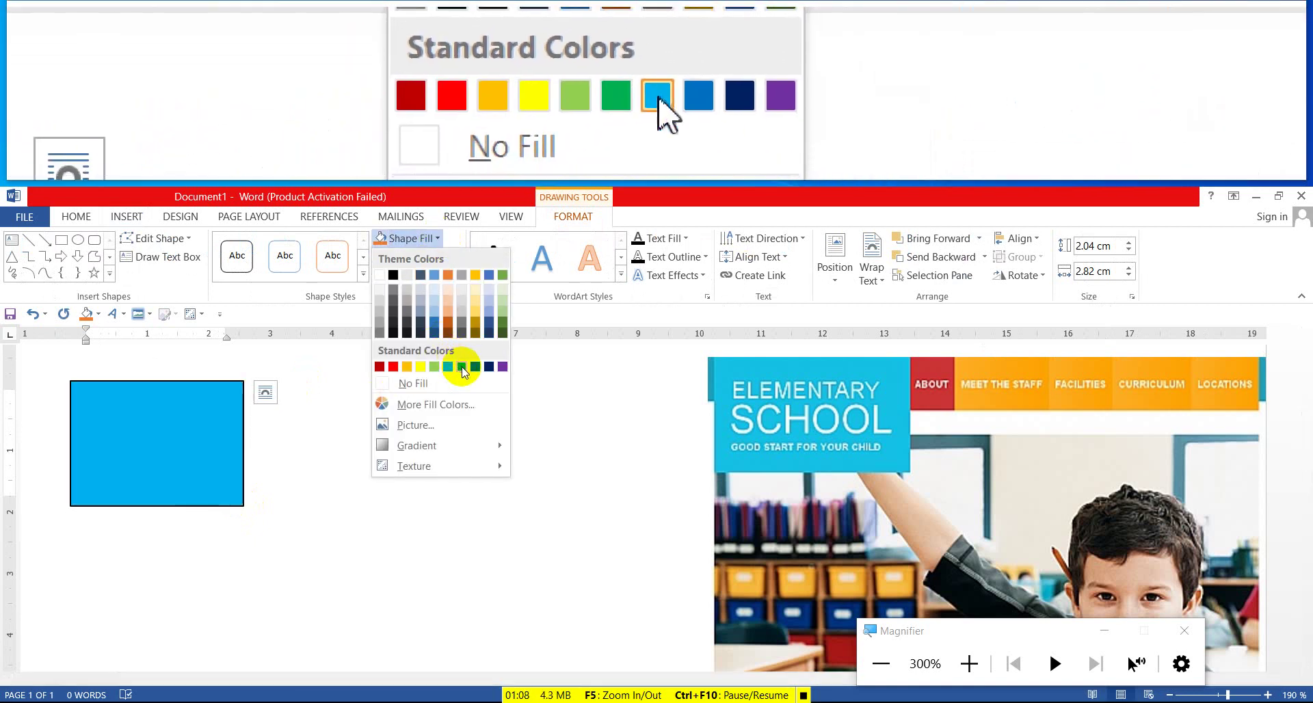
{"action": "left_click", "coordinate": [463, 372]}
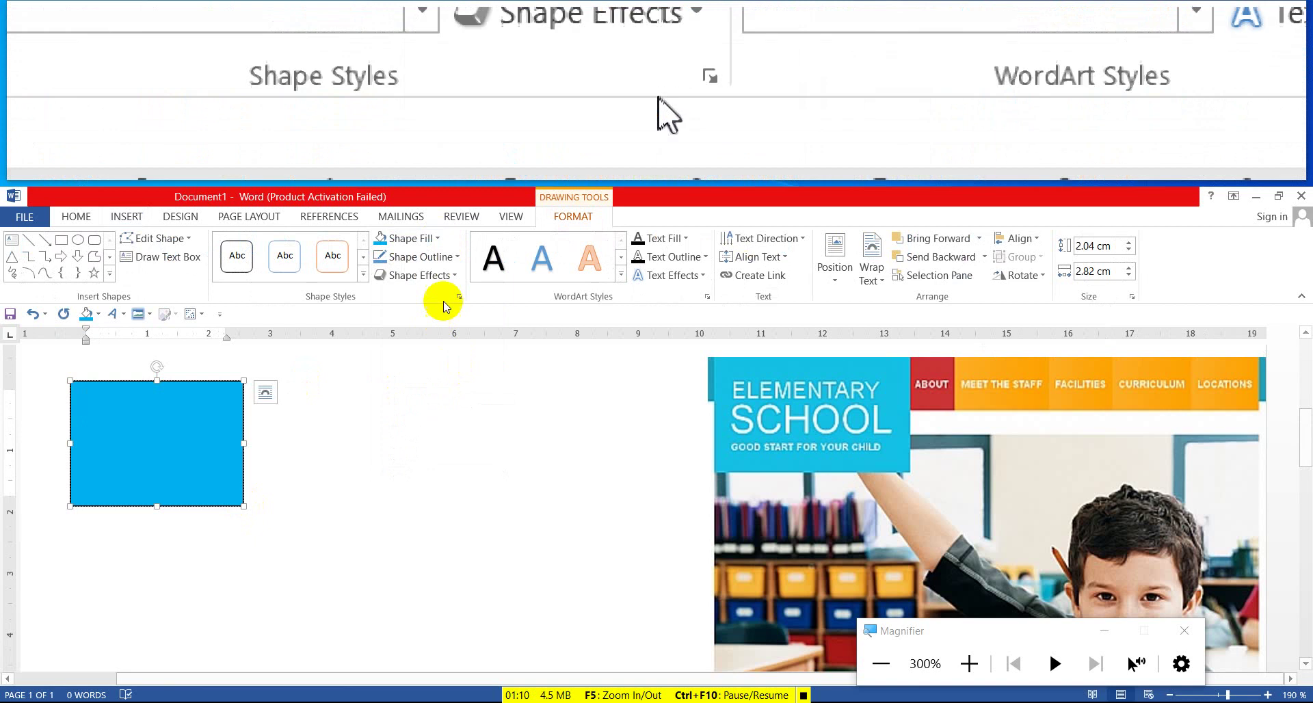
{"action": "left_click", "coordinate": [431, 257]}
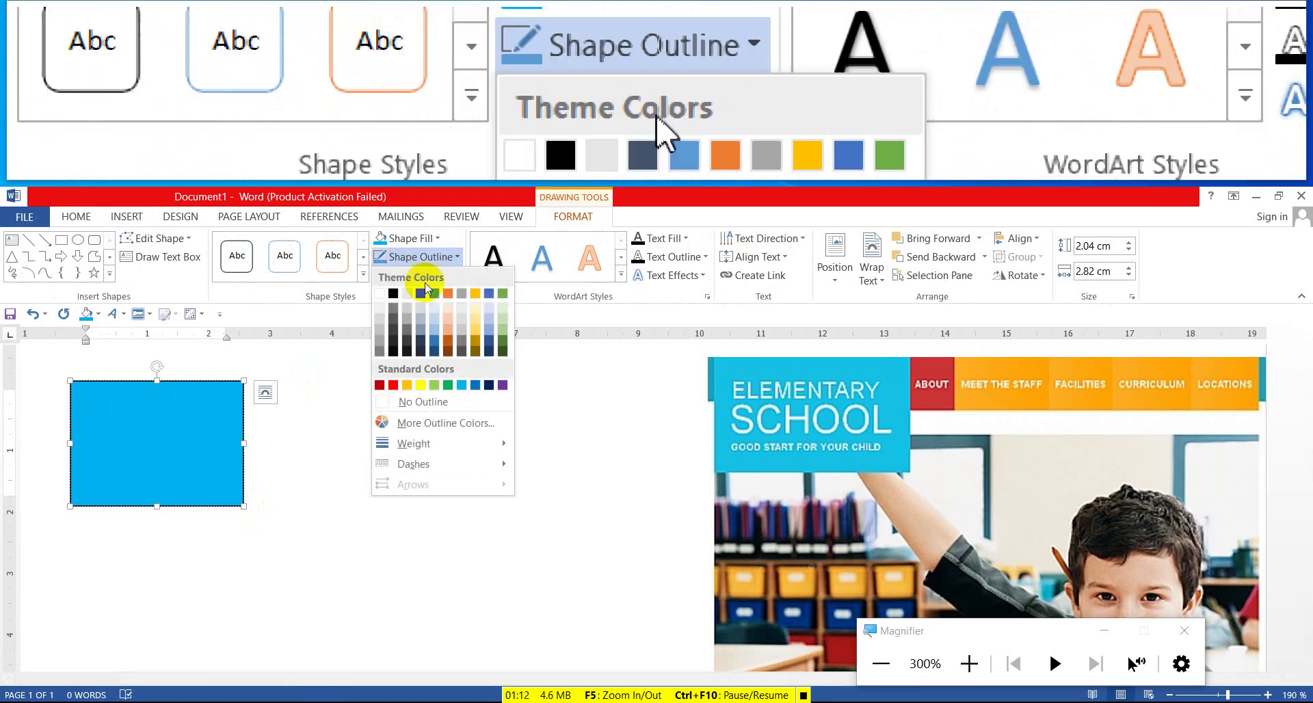
{"action": "left_click", "coordinate": [408, 402]}
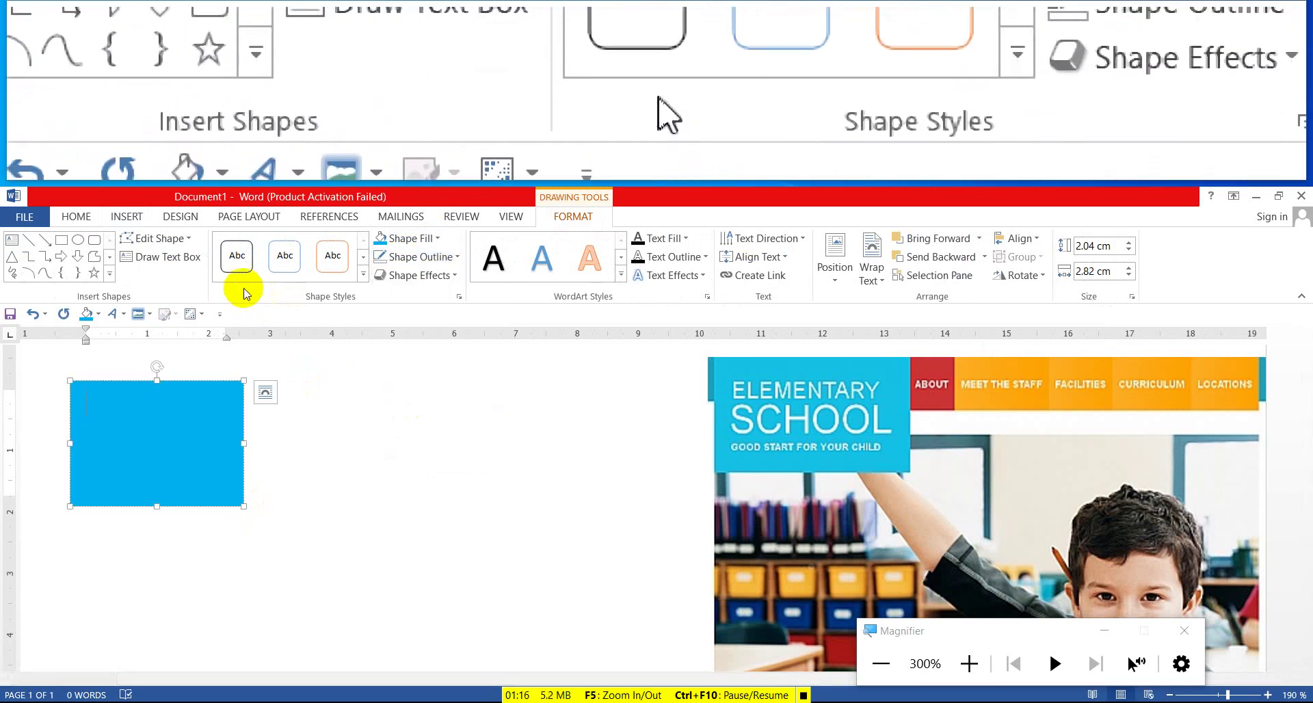
{"action": "left_click", "coordinate": [61, 239]}
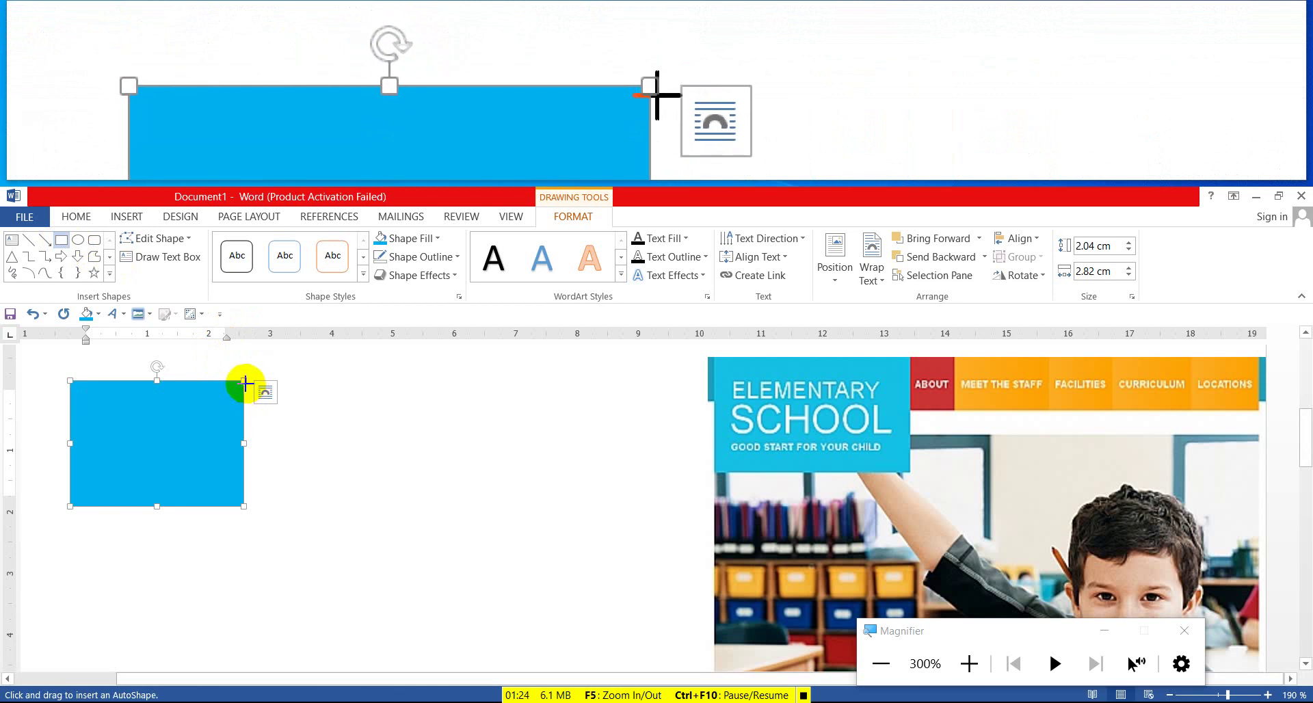
- Draw a 0.97 by 0.91 cm dark red square without outline beside the blue block
{"action": "left_click_drag", "start_coordinate": [243, 383], "coordinate": [289, 420]}
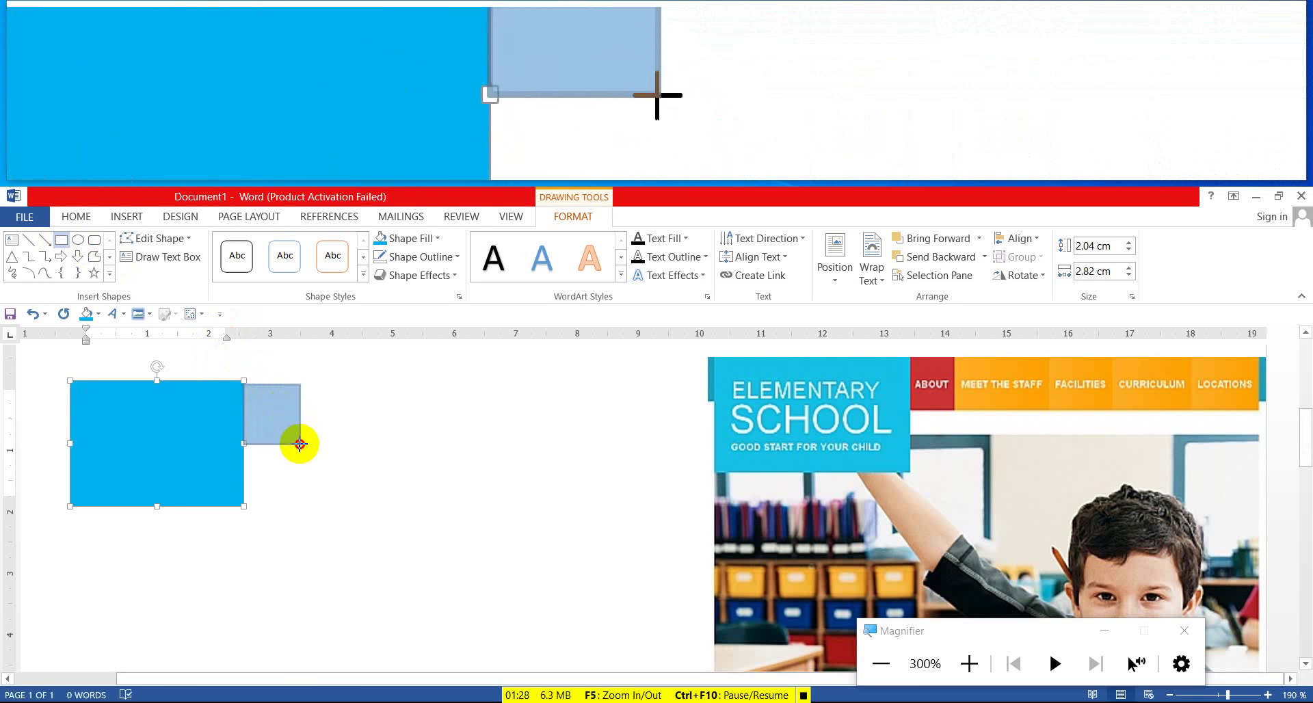
{"action": "left_click_drag", "start_coordinate": [300, 443], "coordinate": [299, 444]}
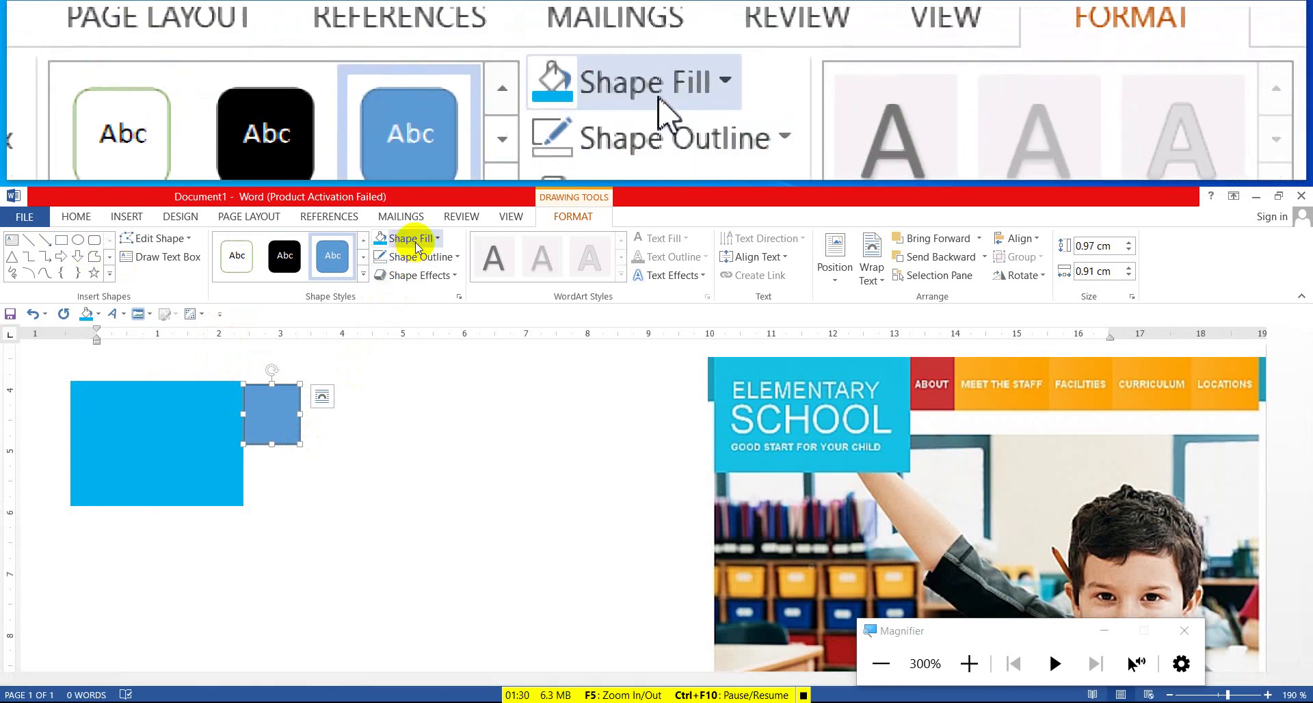
{"action": "left_click", "coordinate": [414, 240]}
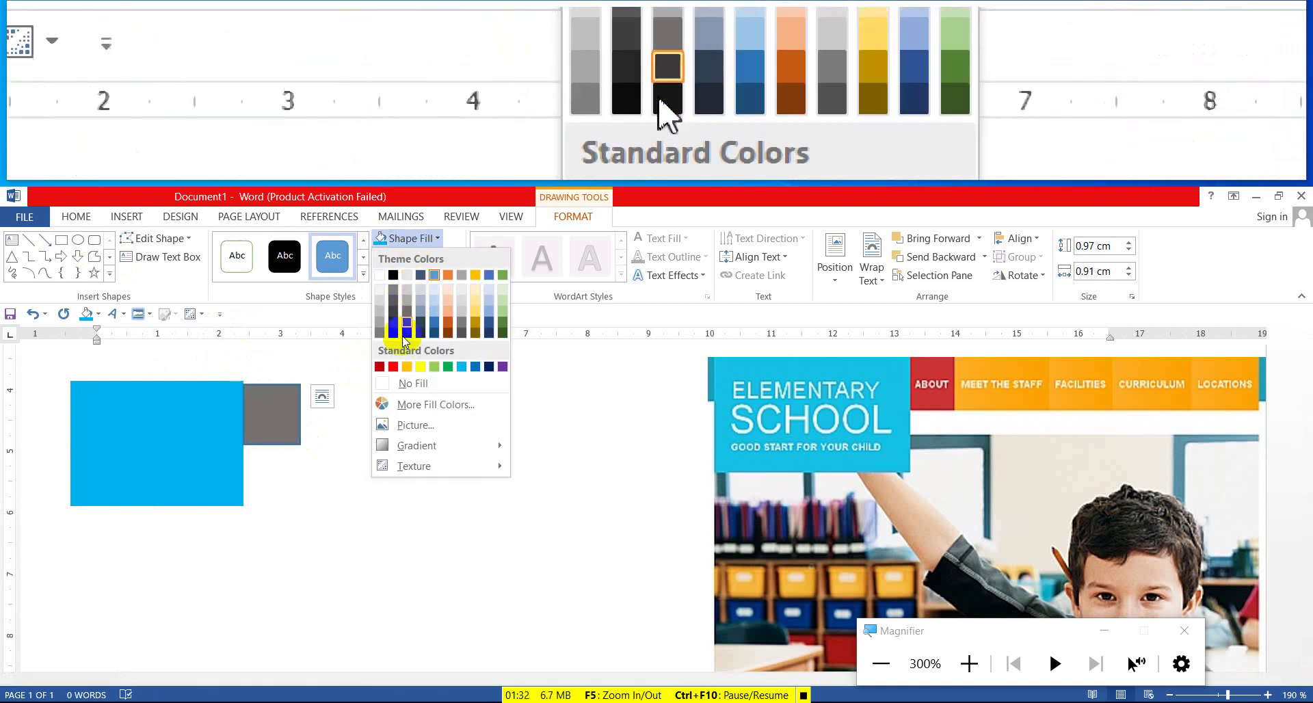
{"action": "left_click", "coordinate": [379, 367]}
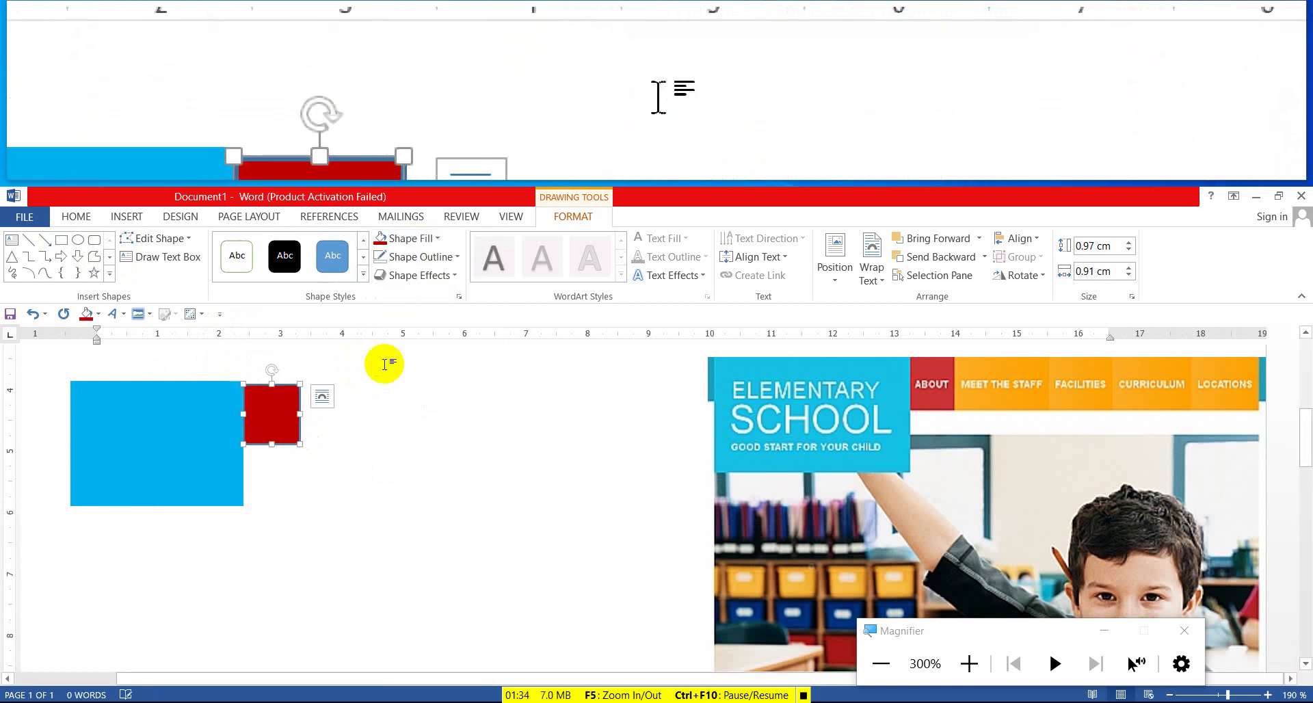
{"action": "left_click", "coordinate": [397, 257]}
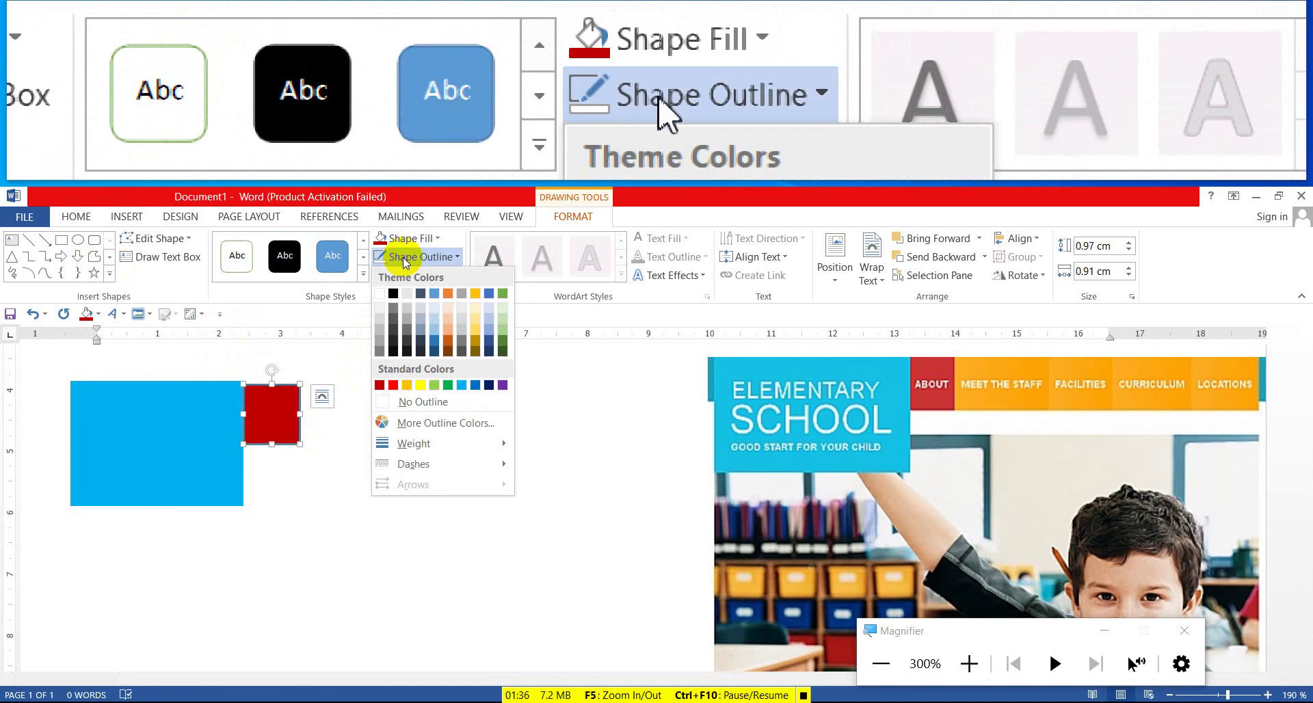
{"action": "left_click", "coordinate": [413, 404]}
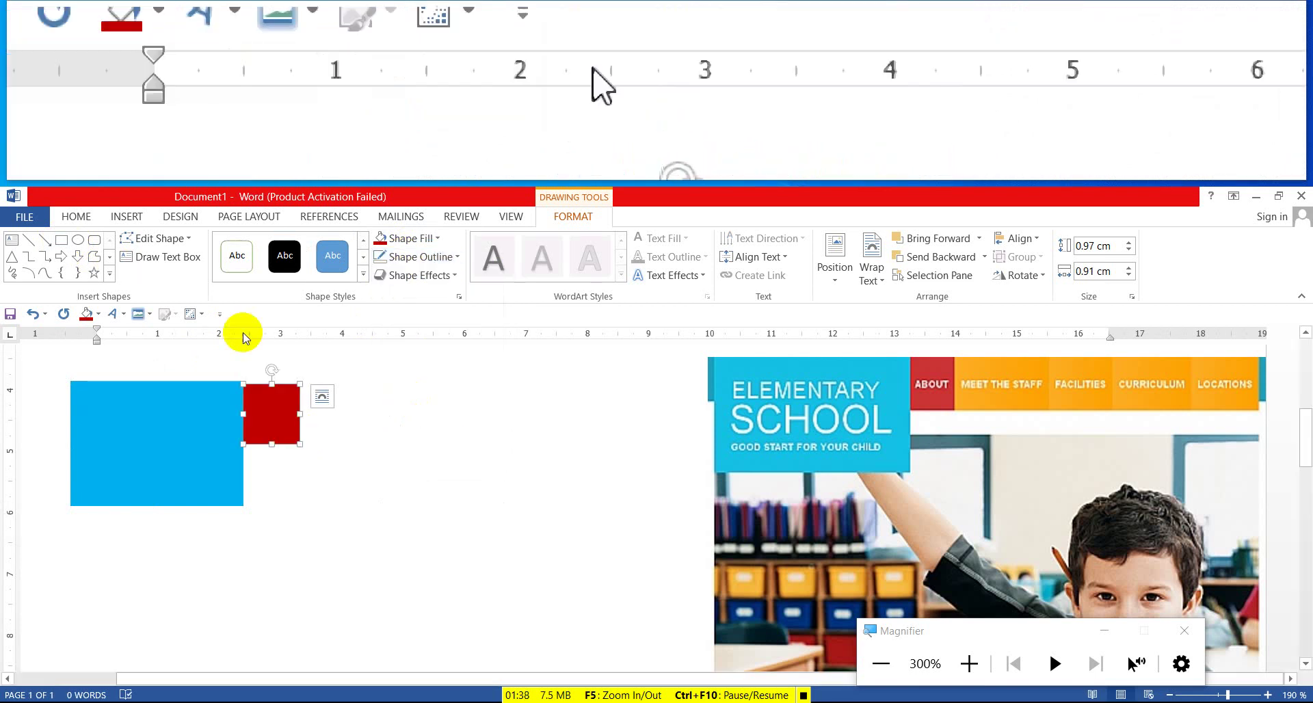
{"action": "left_click", "coordinate": [60, 239]}
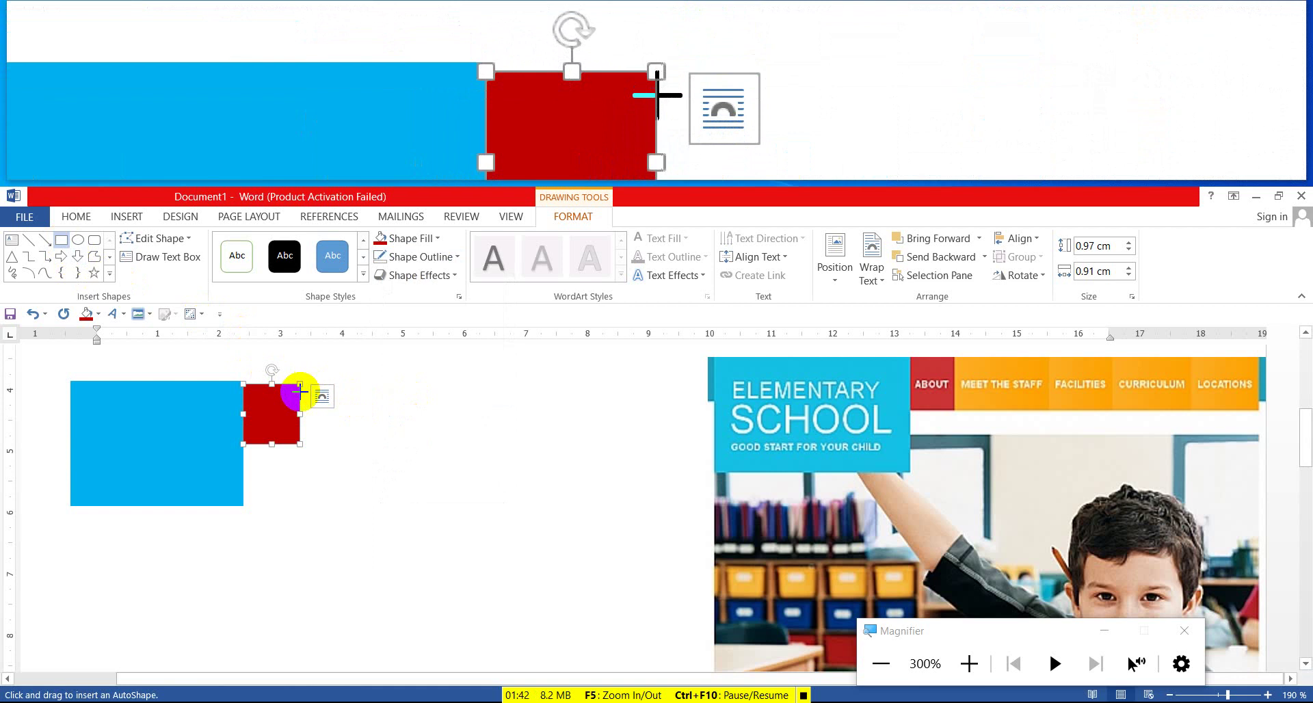
- Draw a 0.97 by 1.24 cm orange rectangle with no outline and a dark gold gradient
{"action": "left_click_drag", "start_coordinate": [301, 392], "coordinate": [376, 444]}
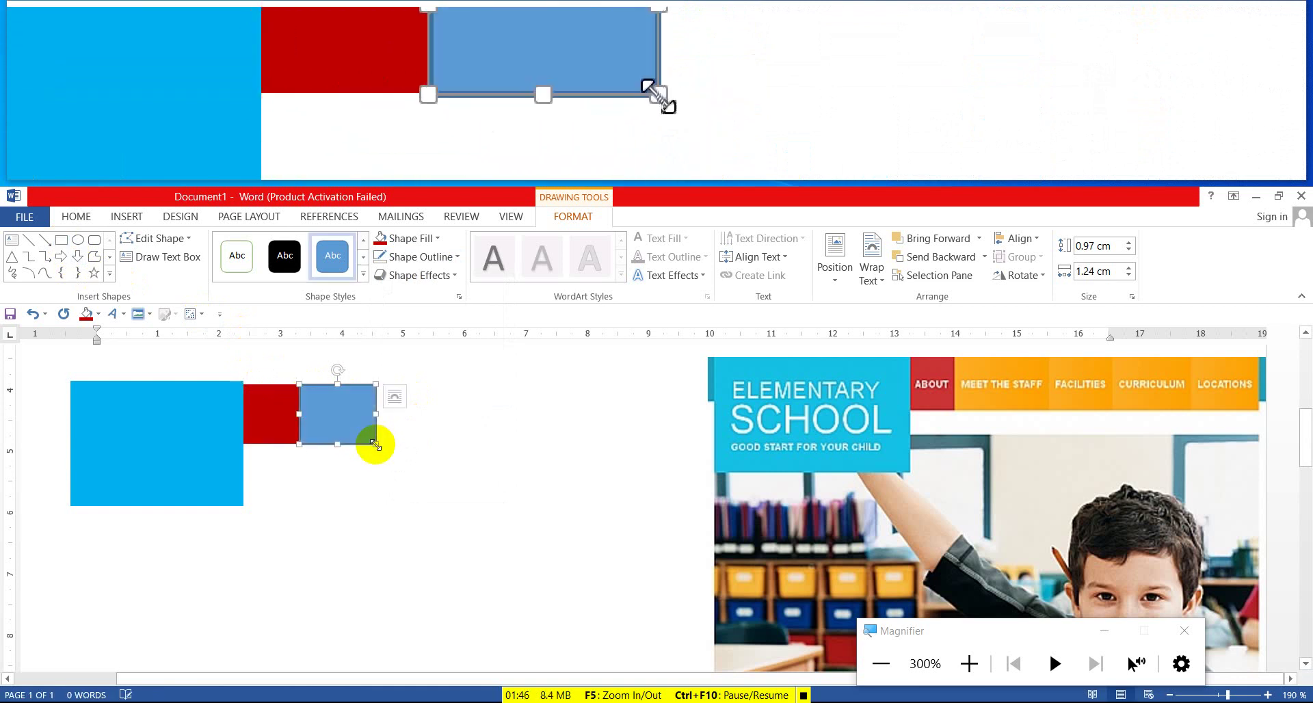
{"action": "left_click", "coordinate": [407, 240]}
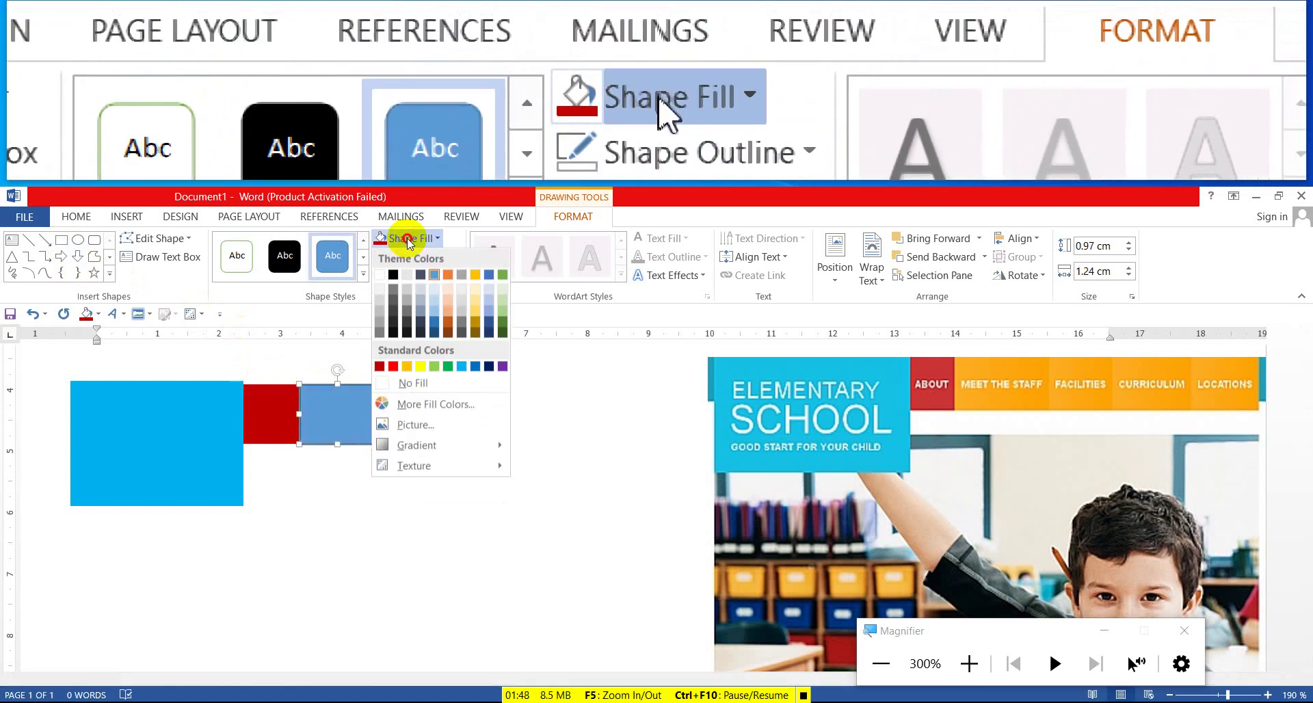
{"action": "left_click", "coordinate": [407, 367]}
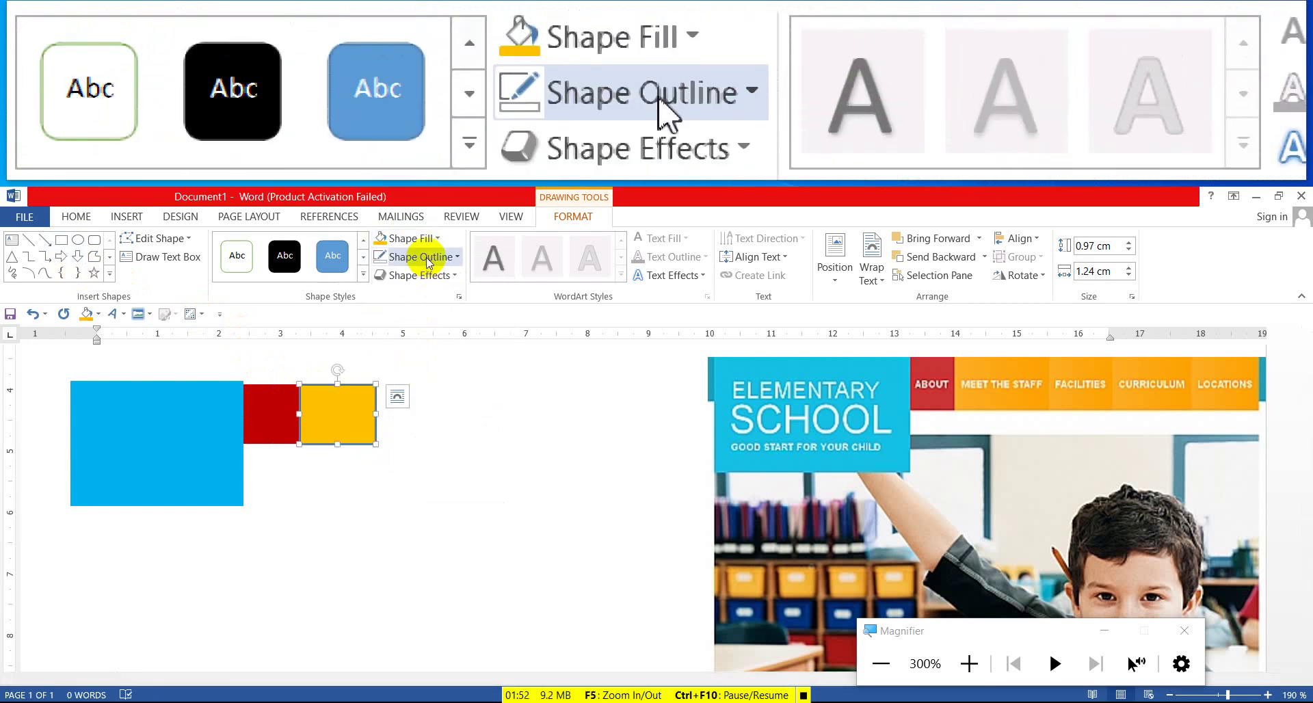
{"action": "left_click", "coordinate": [424, 258]}
{"action": "left_click", "coordinate": [419, 401]}
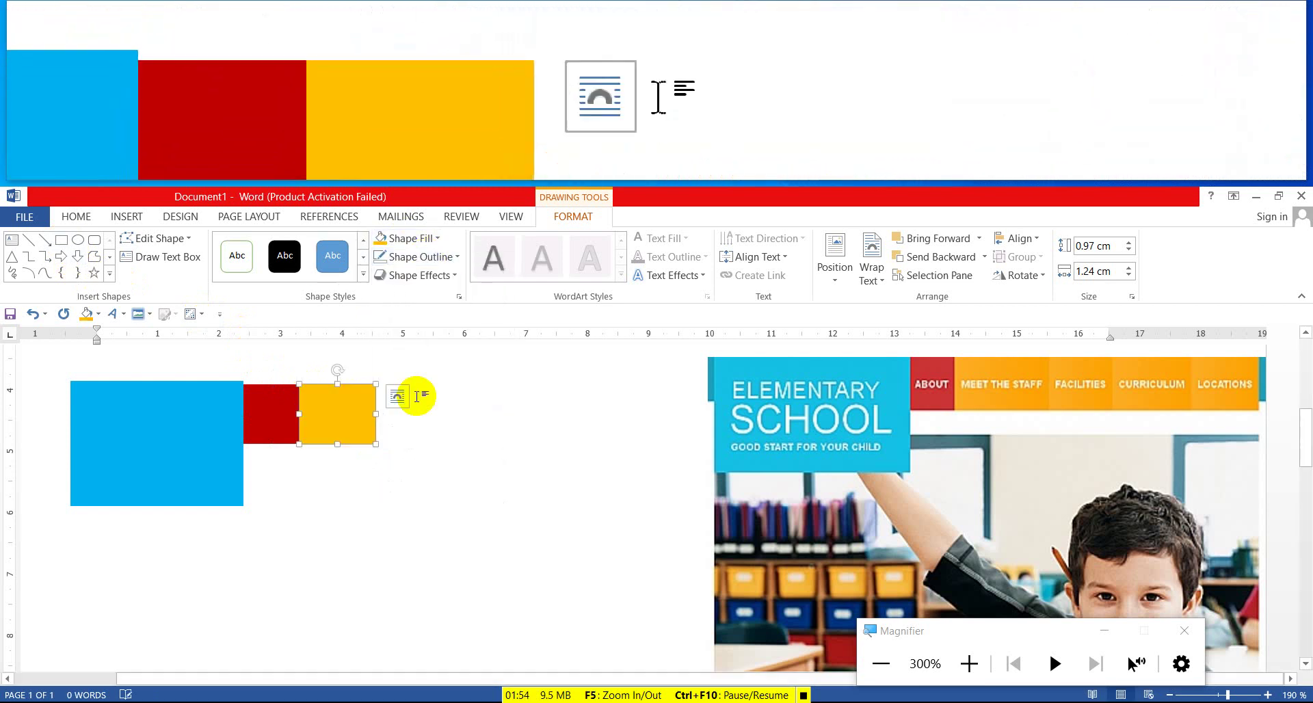
{"action": "left_click", "coordinate": [421, 245]}
{"action": "mouse_move", "coordinate": [416, 445]}
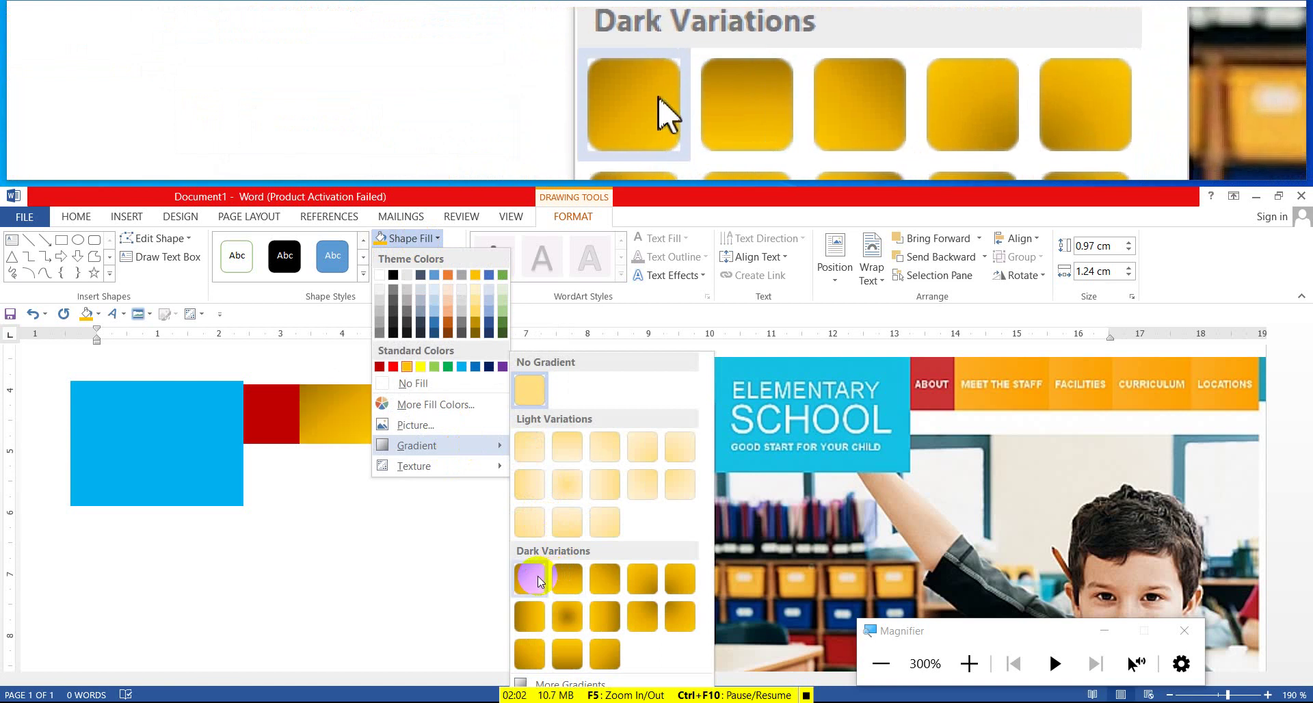
{"action": "left_click", "coordinate": [530, 652]}
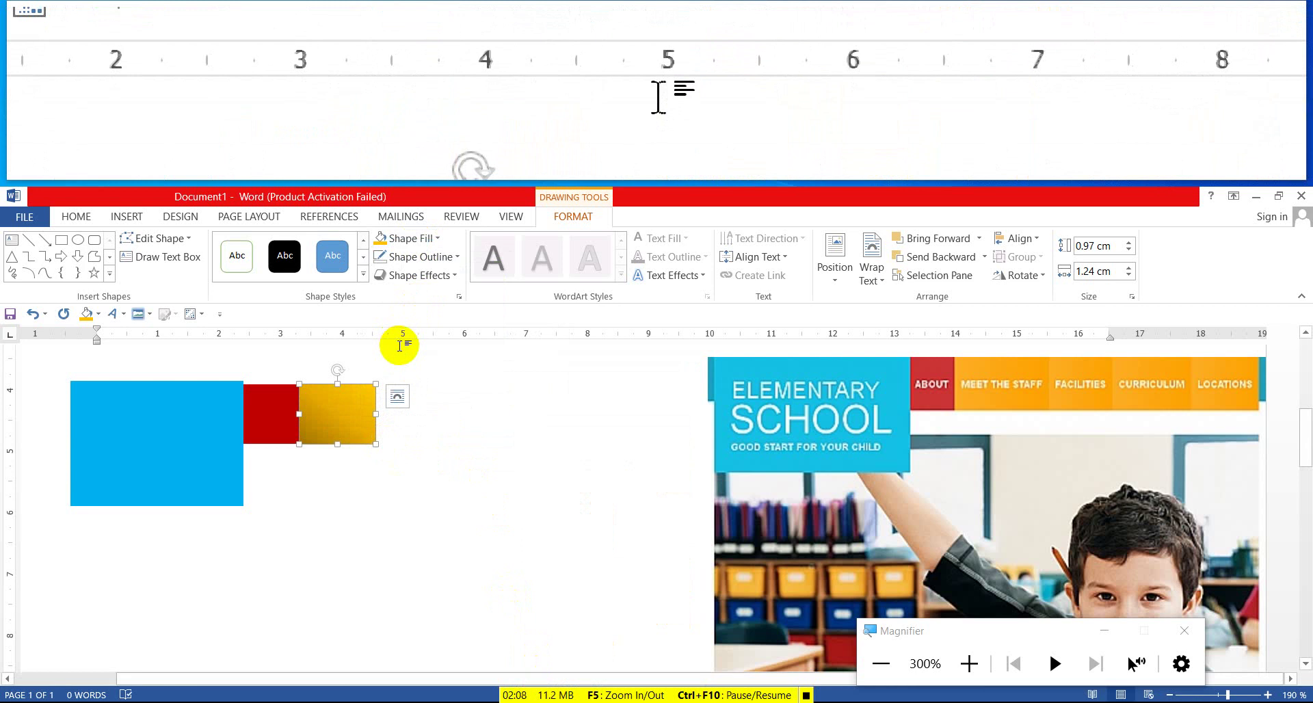
- Copy the gold rectangle to its right and resize the copy to 1.11 cm wide
{"action": "left_click_drag", "start_coordinate": [341, 419], "coordinate": [336, 436]}
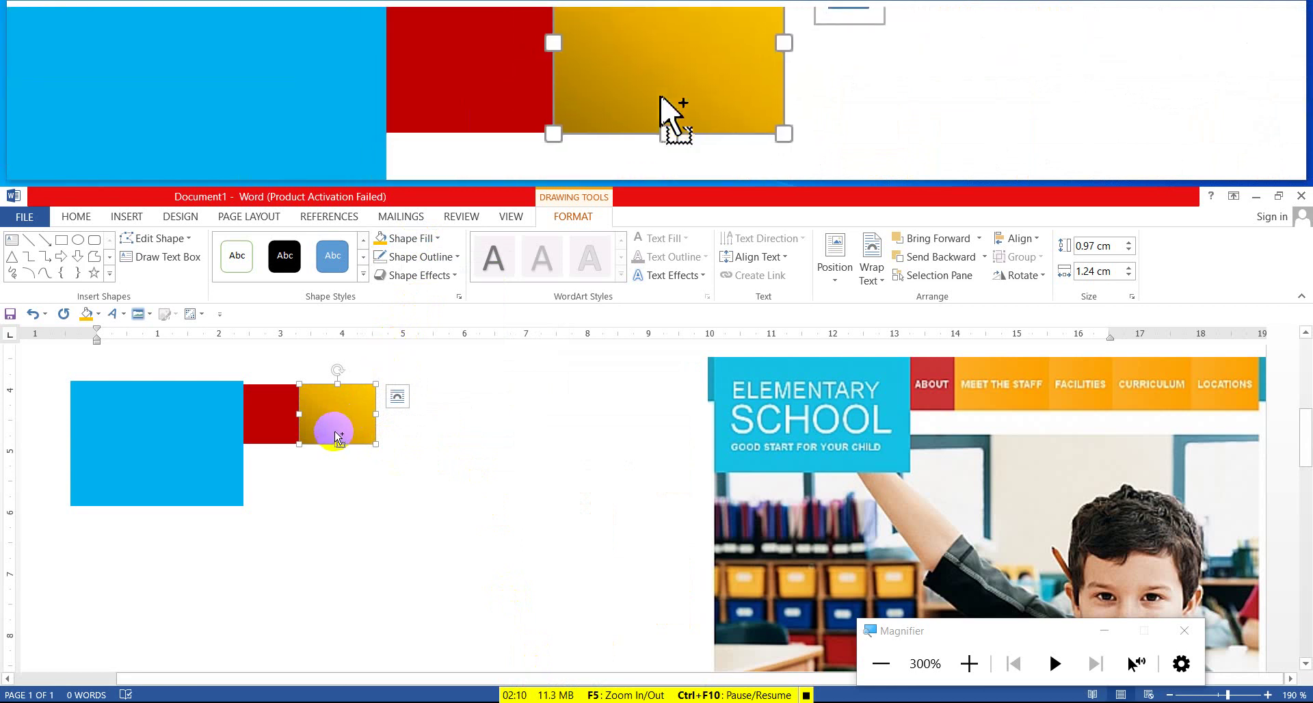
{"action": "left_click", "coordinate": [398, 397]}
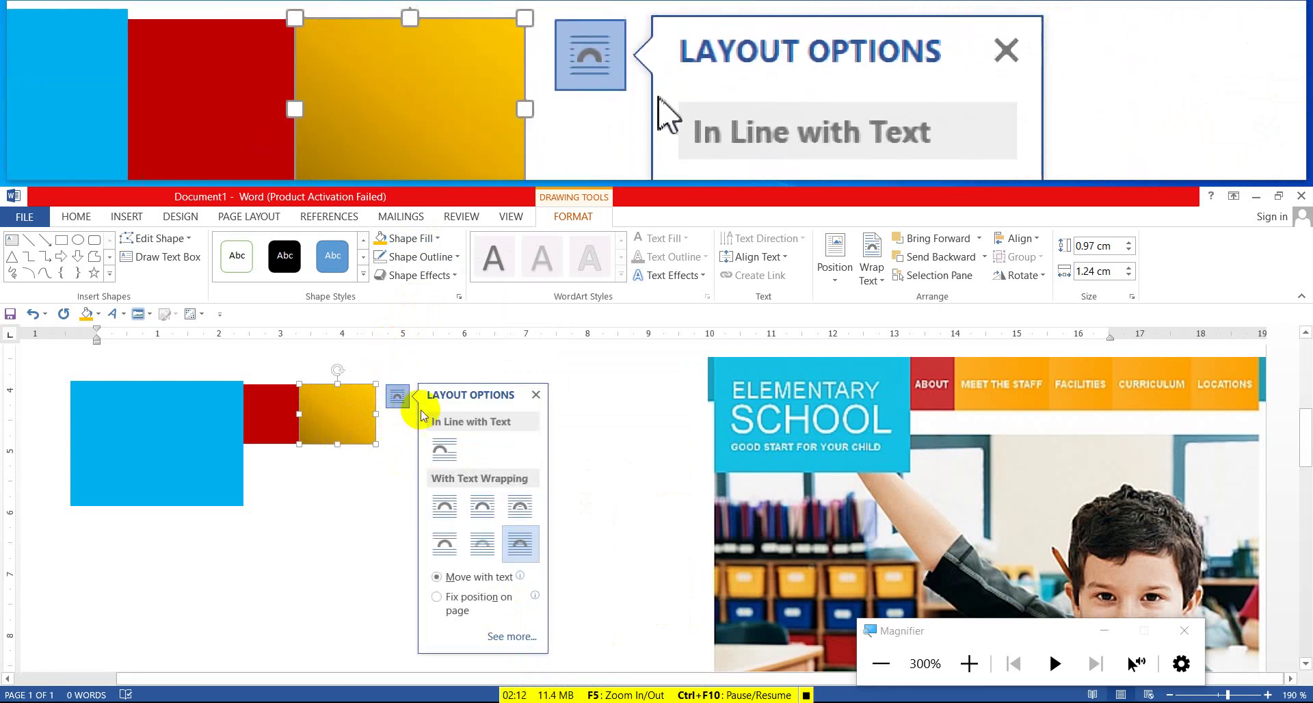
{"action": "left_click", "coordinate": [378, 410]}
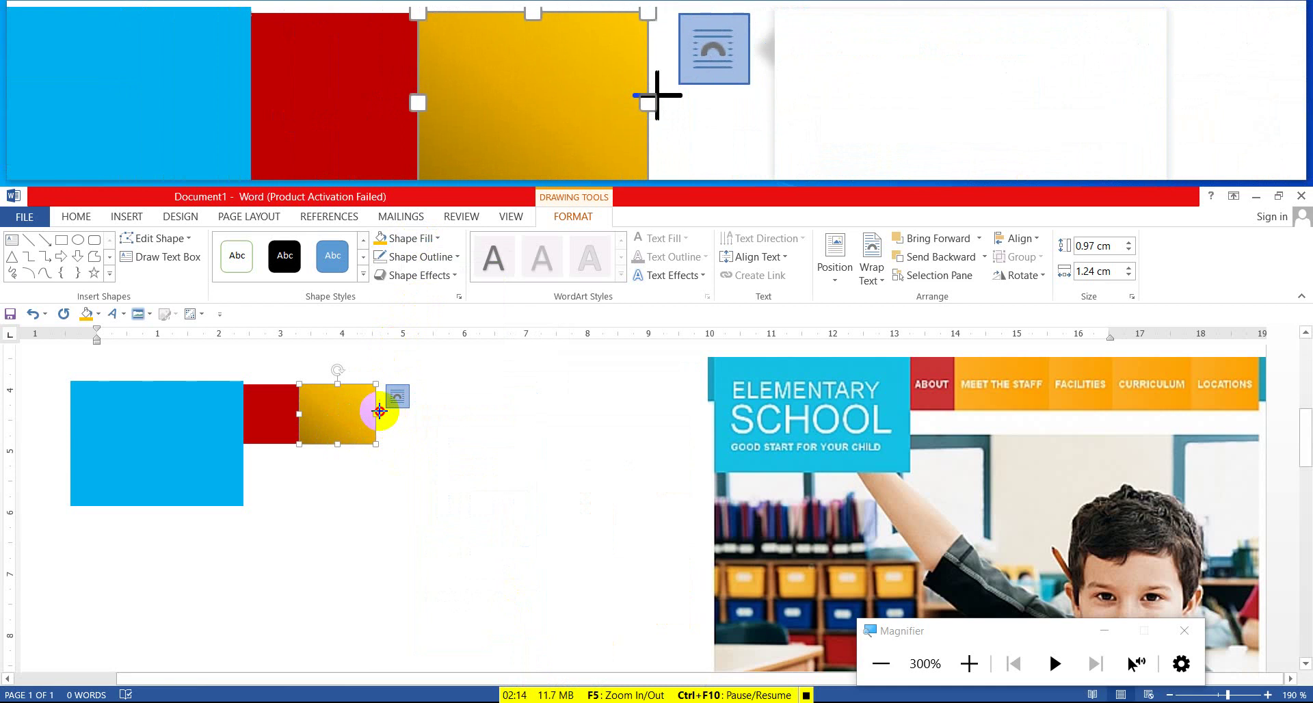
{"action": "left_click_drag", "start_coordinate": [379, 410], "coordinate": [432, 389]}
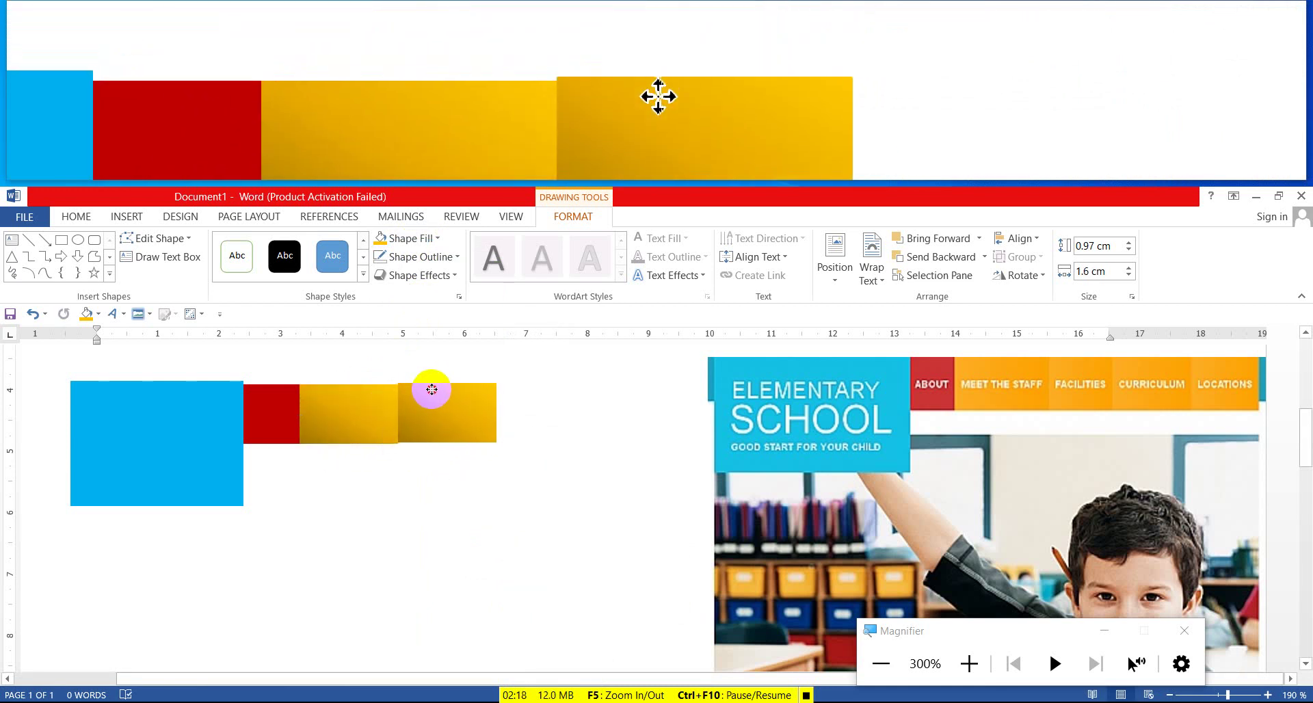
{"action": "left_click_drag", "start_coordinate": [431, 389], "coordinate": [432, 395]}
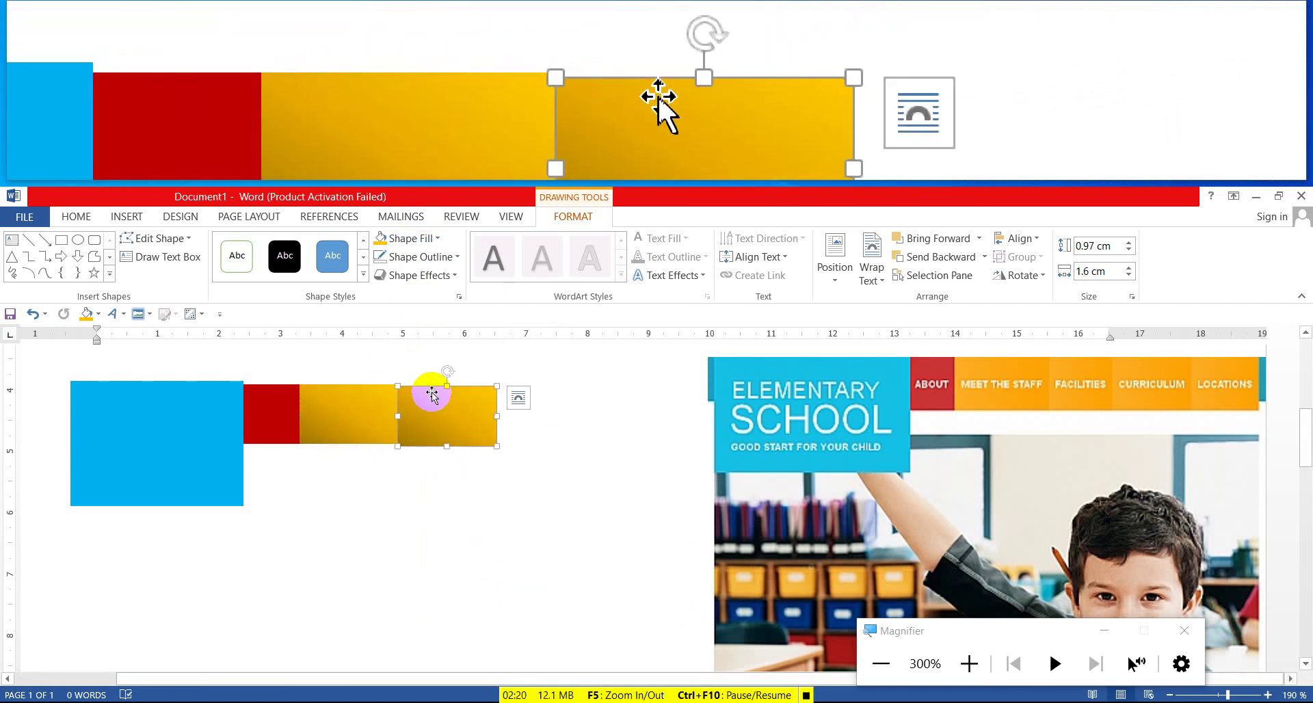
{"action": "key", "text": "Up"}
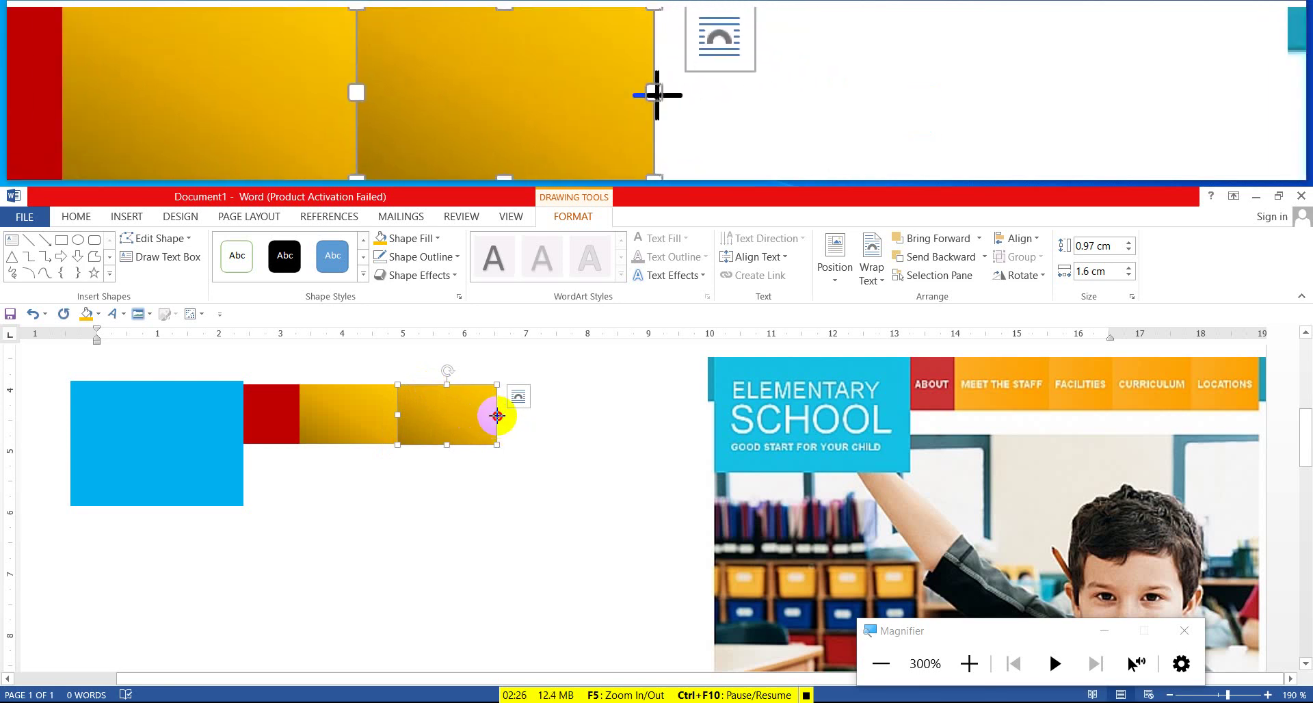
{"action": "left_click_drag", "start_coordinate": [497, 415], "coordinate": [466, 412]}
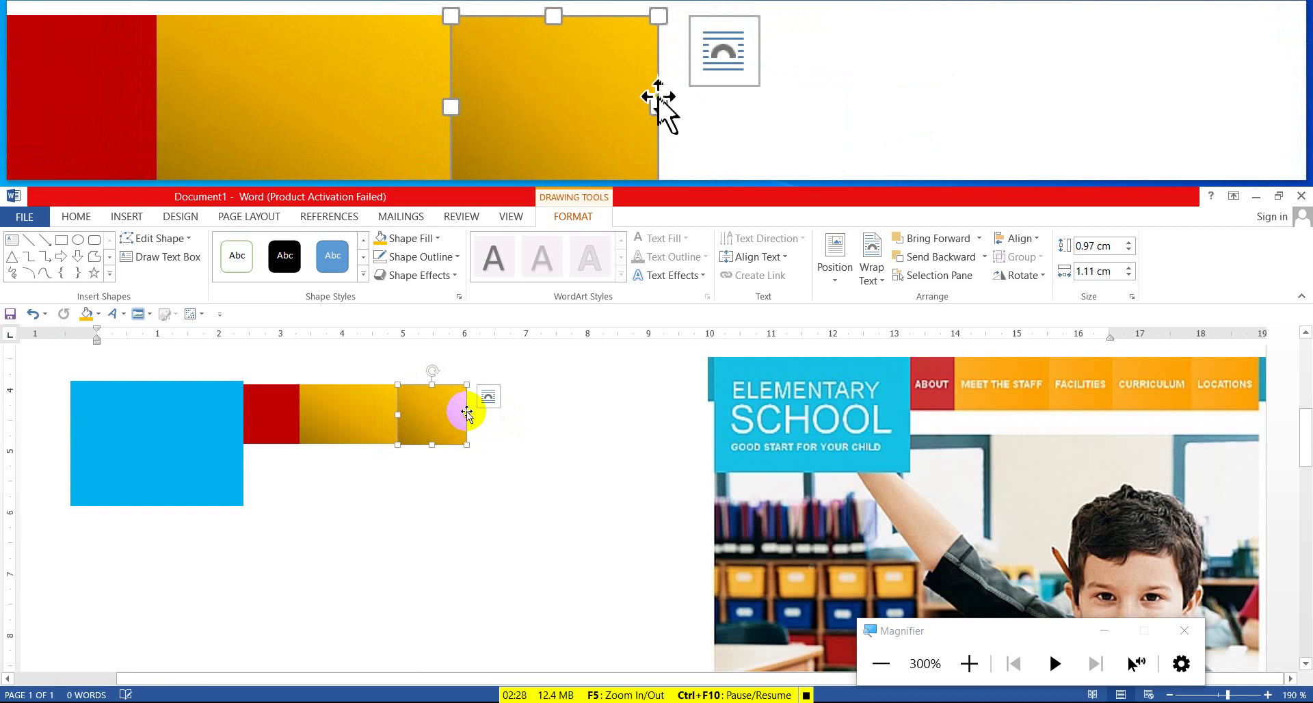
- Add more gold copies at the row's right end, nudged into line
{"action": "mouse_move", "coordinate": [444, 408]}
{"action": "left_mouse_down"}
{"action": "mouse_move", "coordinate": [507, 414]}
{"action": "mouse_move", "coordinate": [547, 386]}
{"action": "left_mouse_up"}
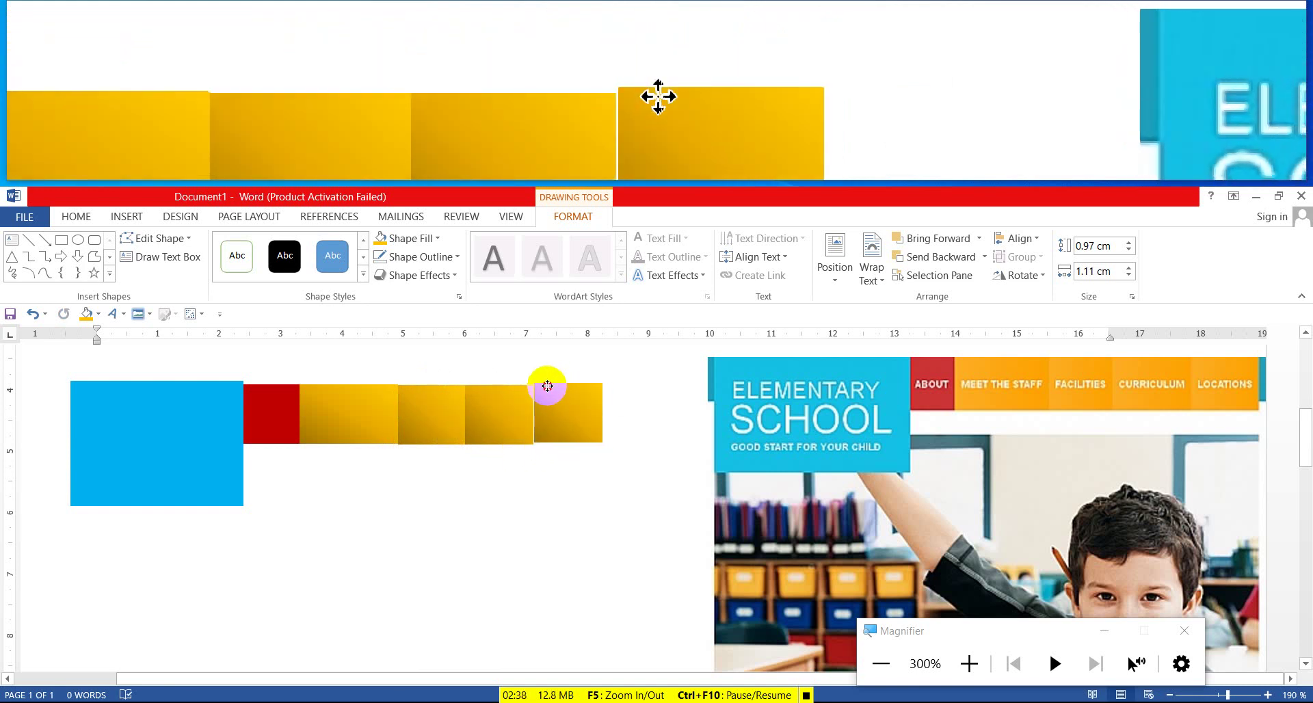
{"action": "left_click_drag", "start_coordinate": [547, 386], "coordinate": [547, 387]}
{"action": "key", "text": "Down"}
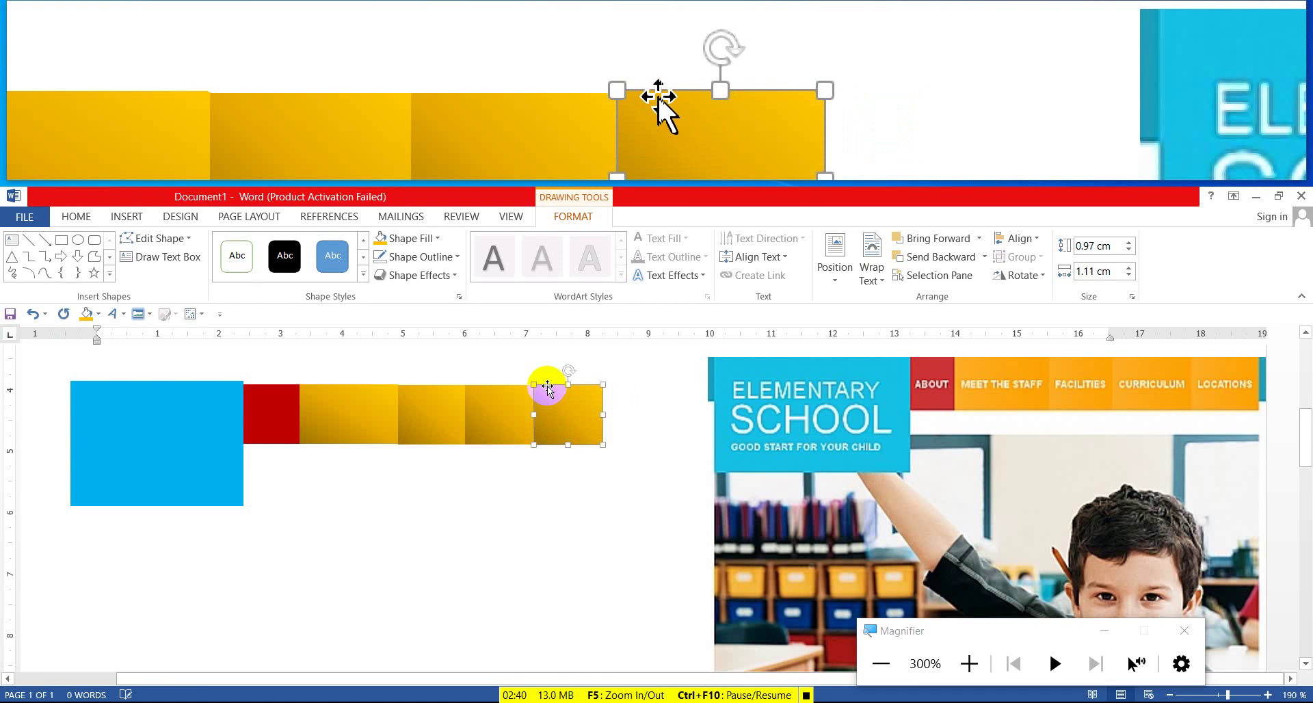
- Apply the Narrow margin preset of 1.27 cm to all sides of the page
{"action": "left_click", "coordinate": [568, 357]}
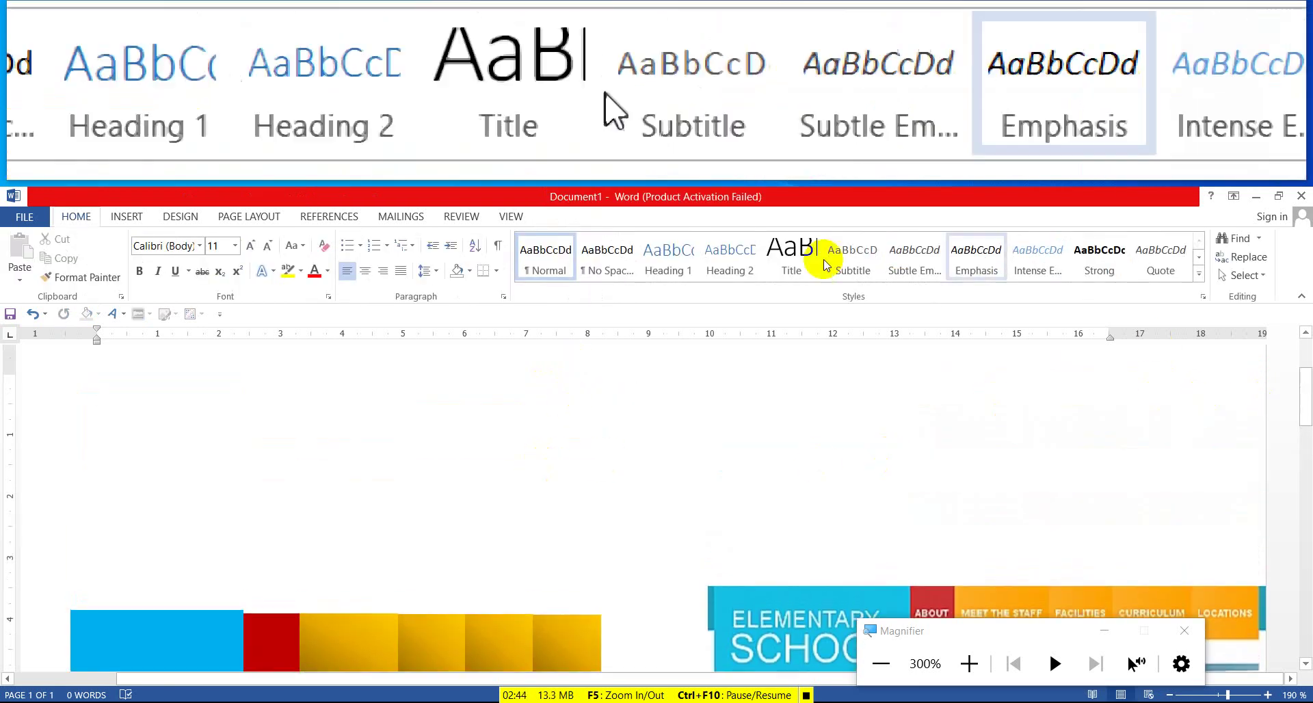
{"action": "left_click", "coordinate": [261, 216]}
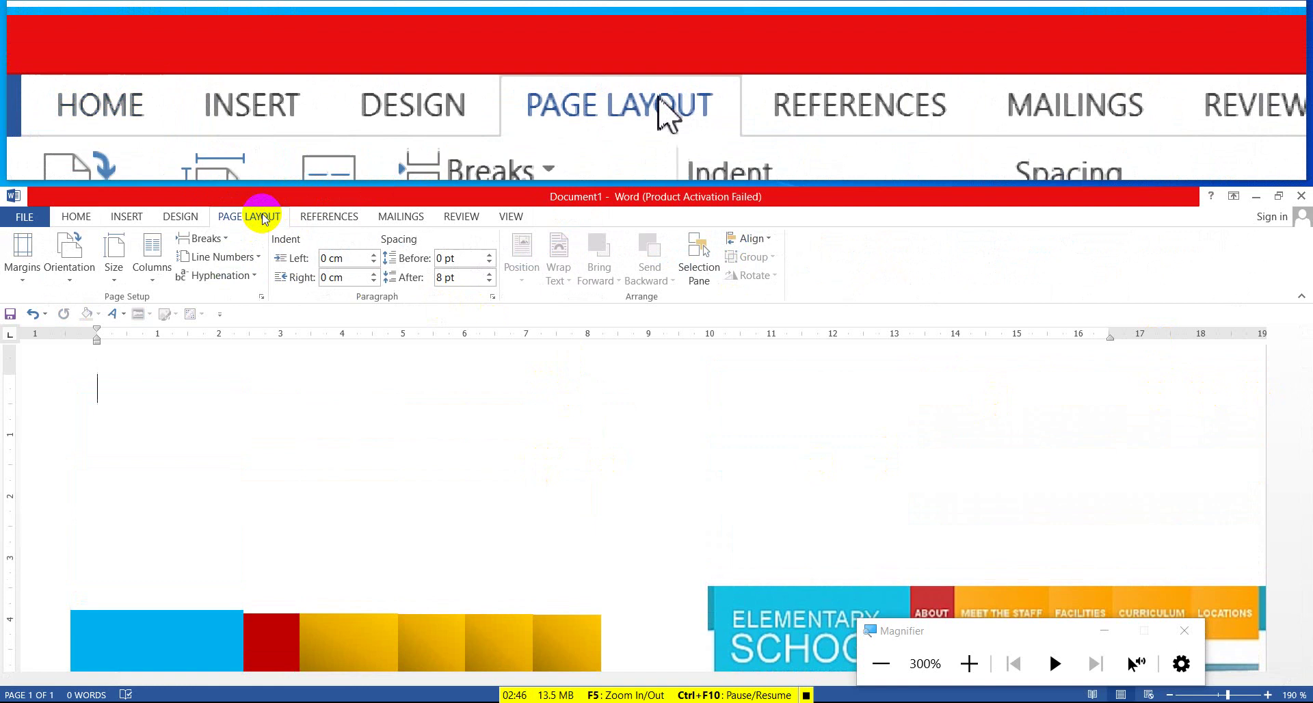
{"action": "left_click", "coordinate": [30, 278]}
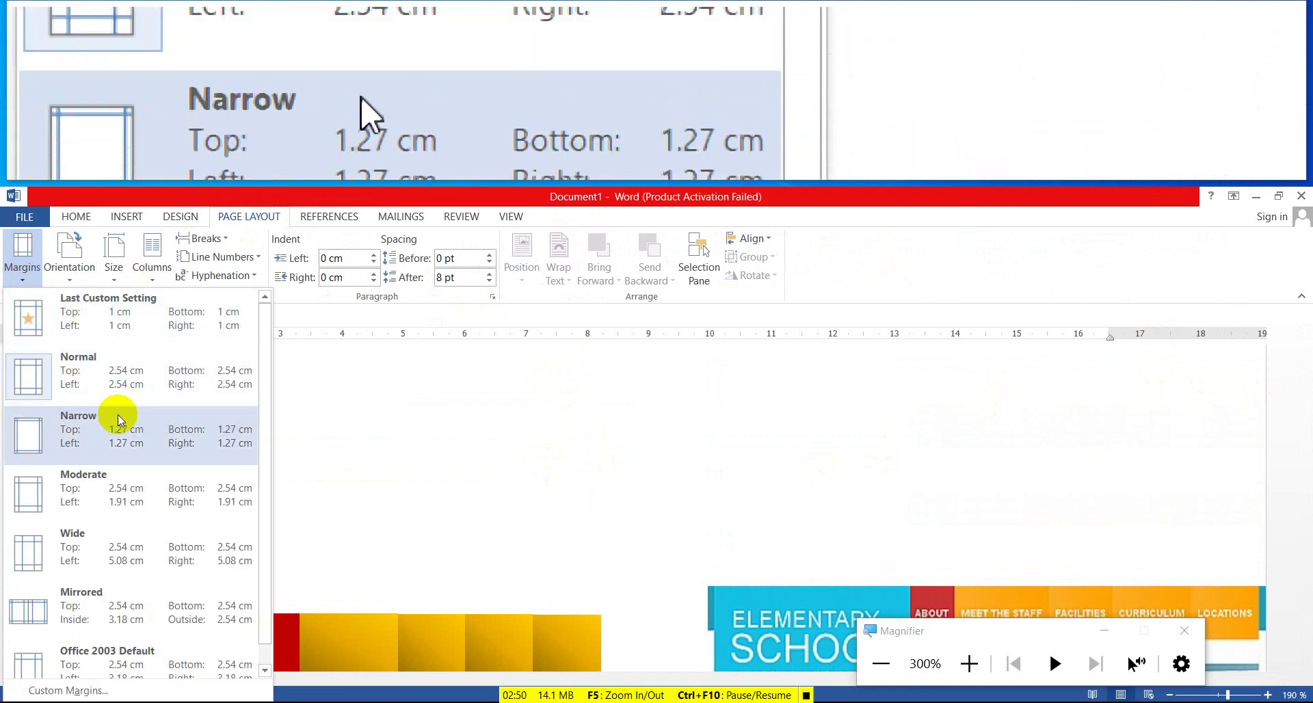
{"action": "left_click", "coordinate": [117, 434]}
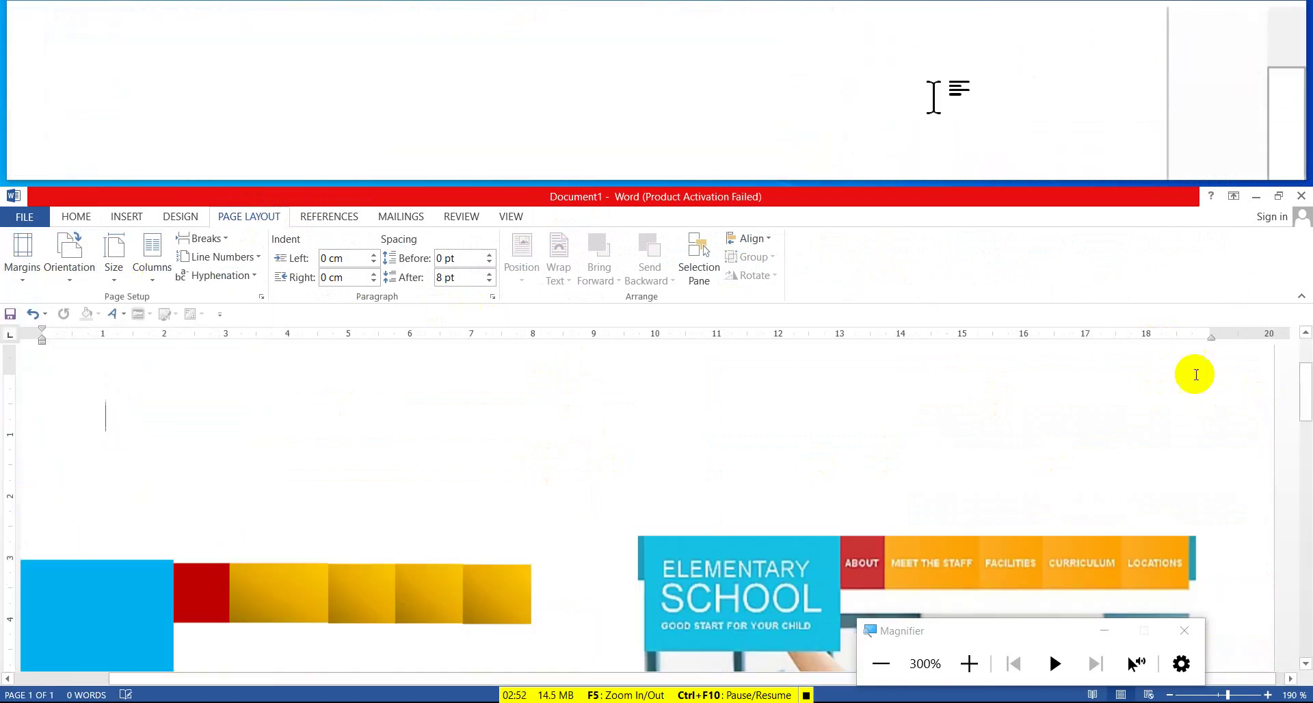
{"action": "left_click_drag", "start_coordinate": [1305, 380], "coordinate": [1307, 424]}
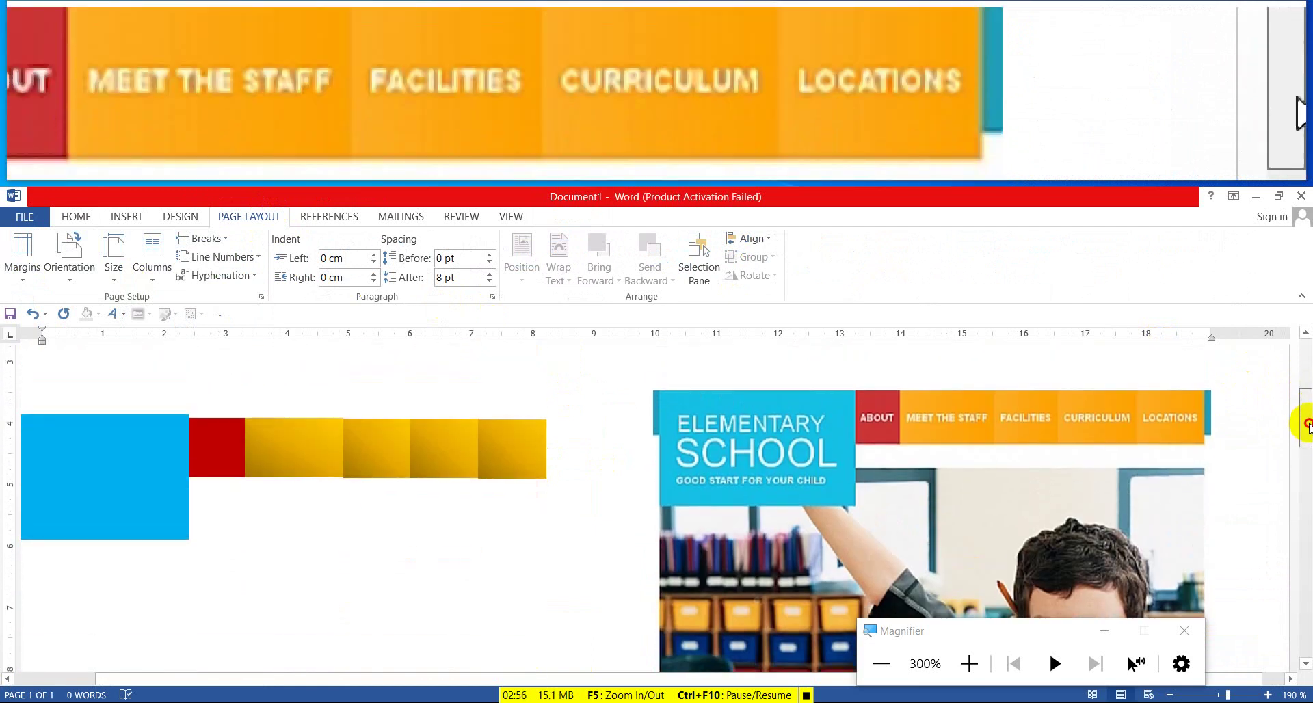
{"action": "left_click_drag", "start_coordinate": [1307, 424], "coordinate": [1307, 434]}
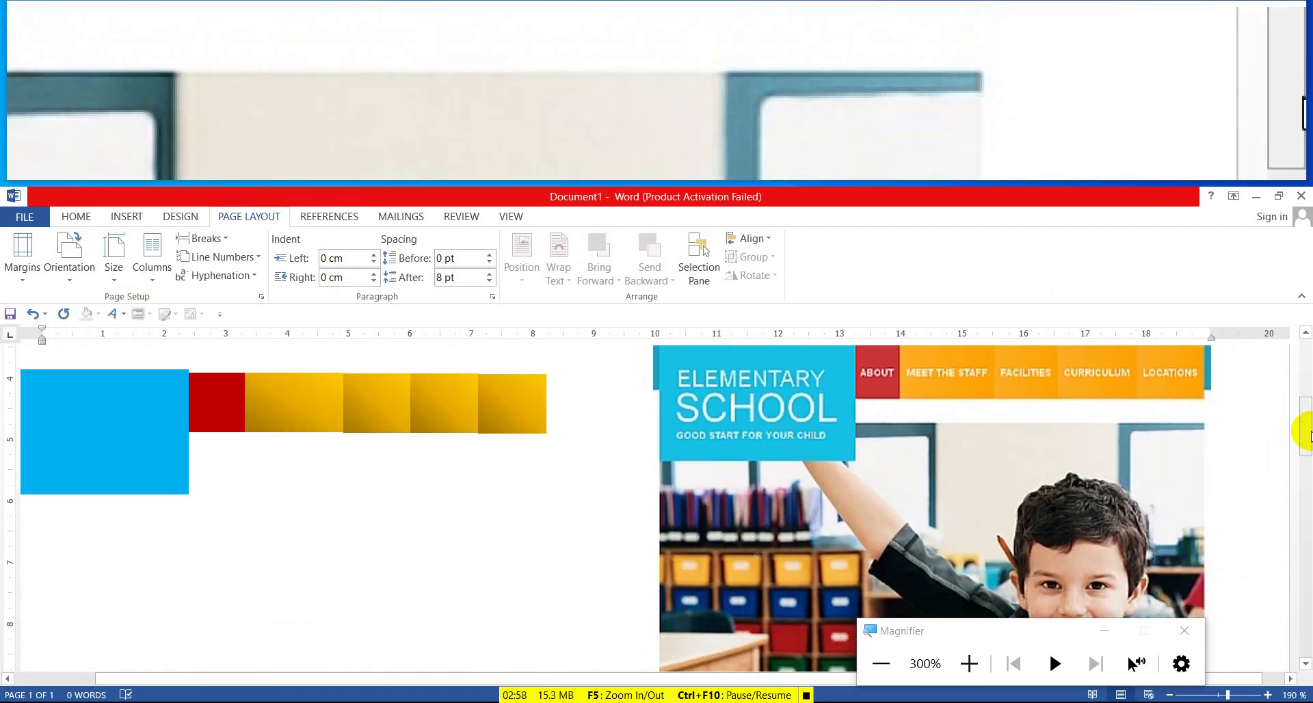
- Type ELEMENTRTY and SCHOOL on two lines inside the blue block
{"action": "left_click", "coordinate": [222, 425]}
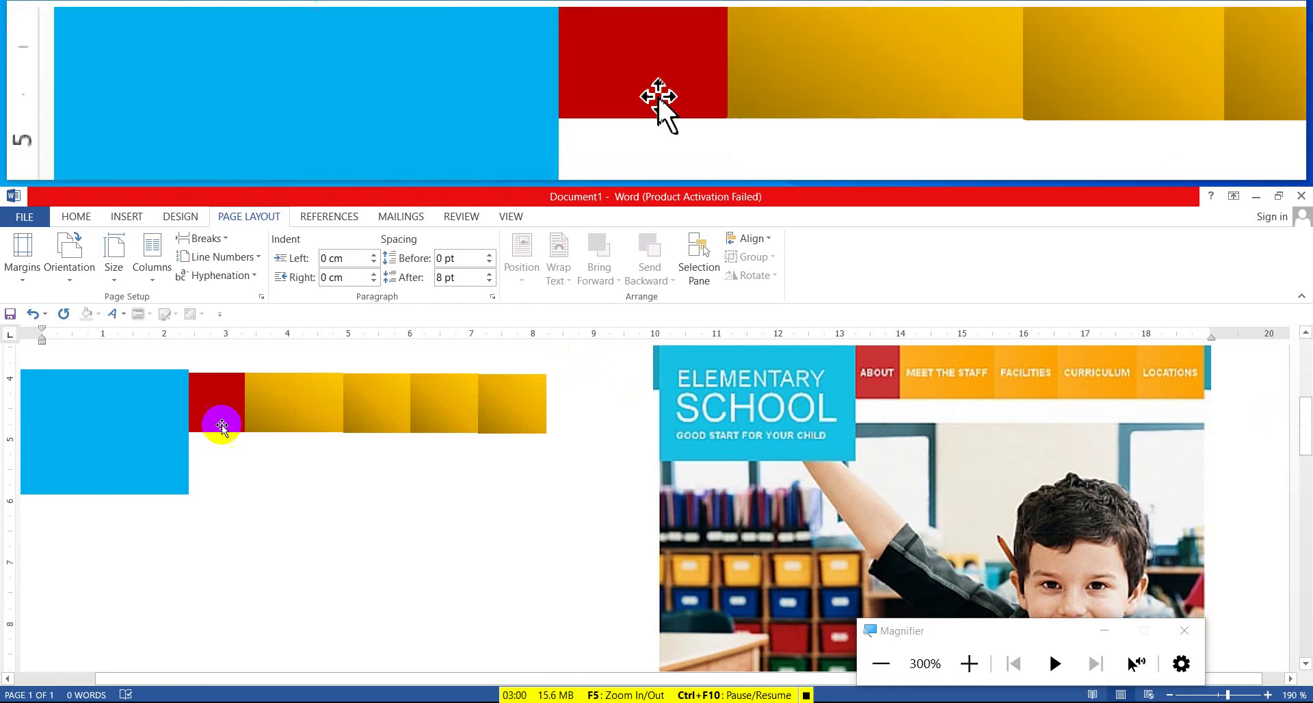
{"action": "left_click", "coordinate": [171, 420]}
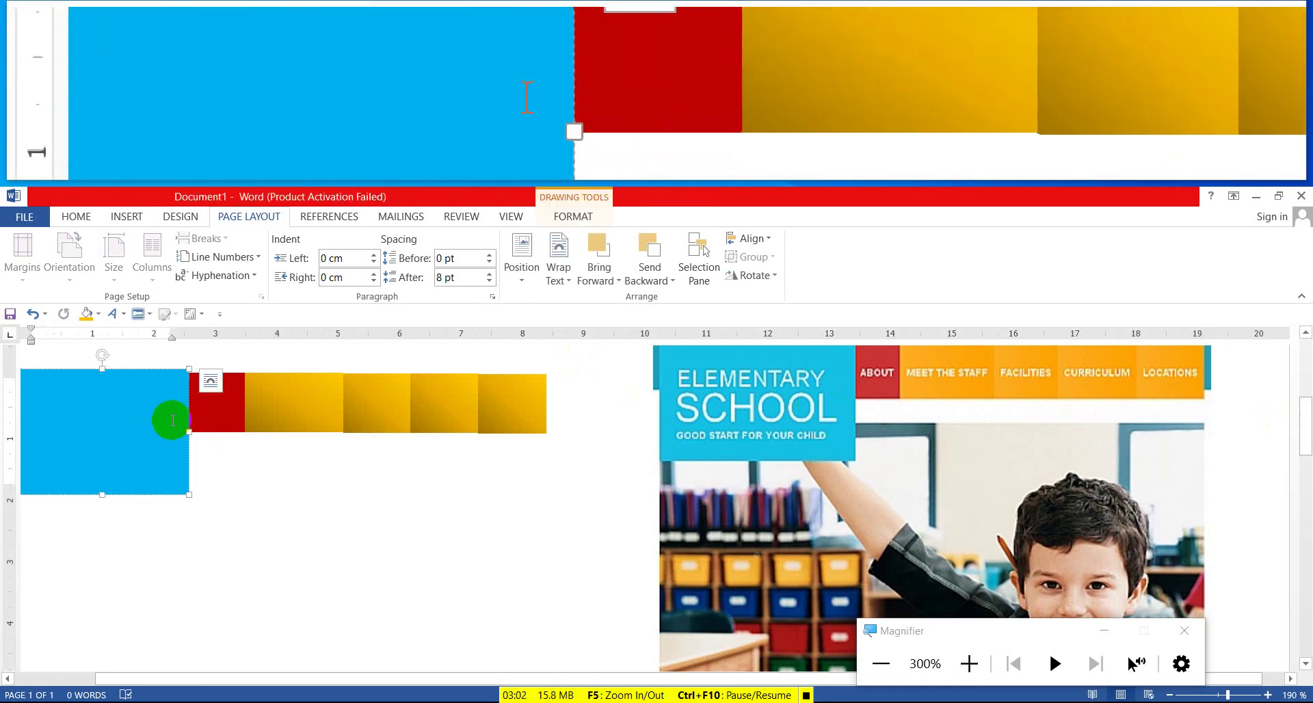
{"action": "type", "text": "E"}
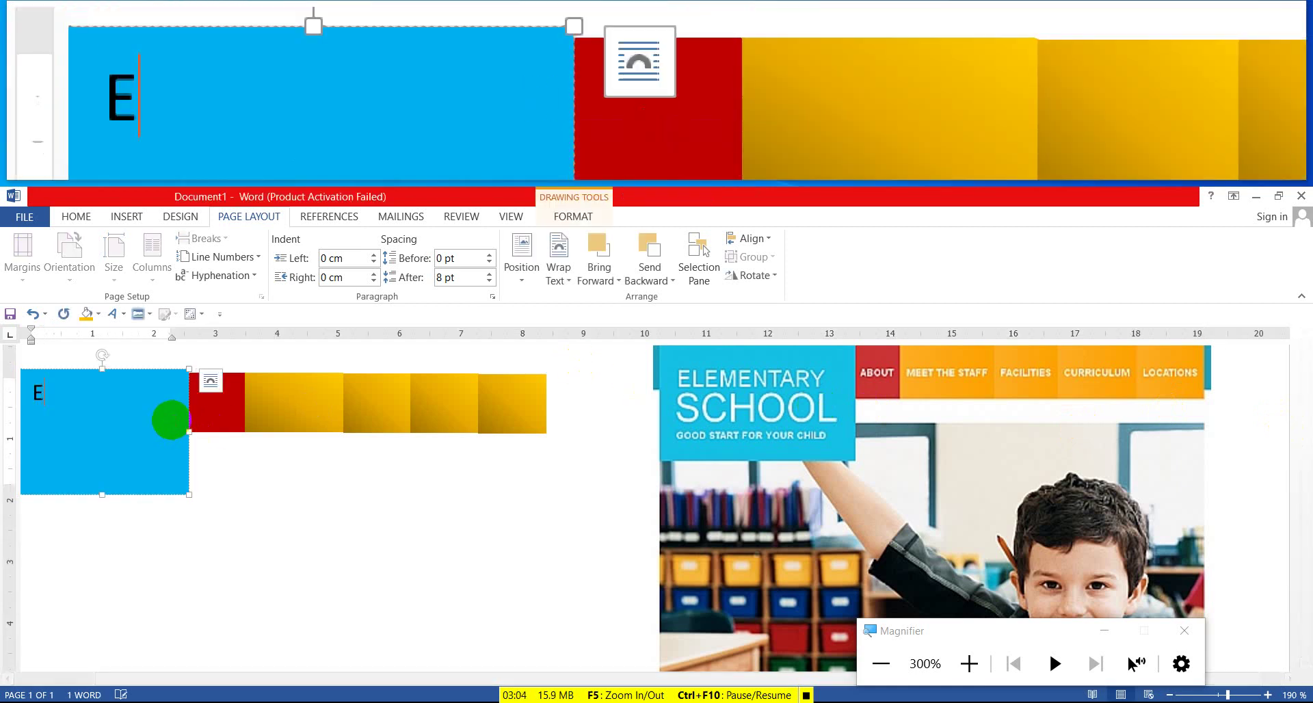
{"action": "type", "text": "NTRTY "}
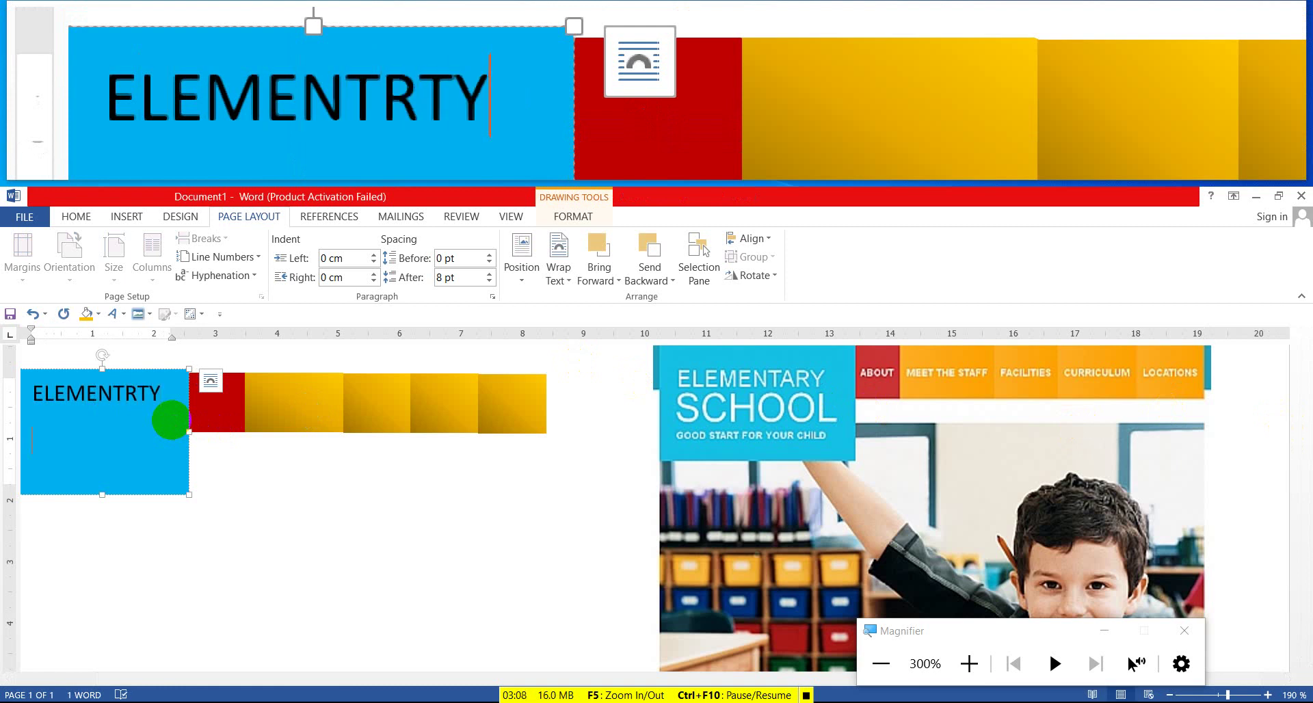
{"action": "type", "text": "SCHOOL"}
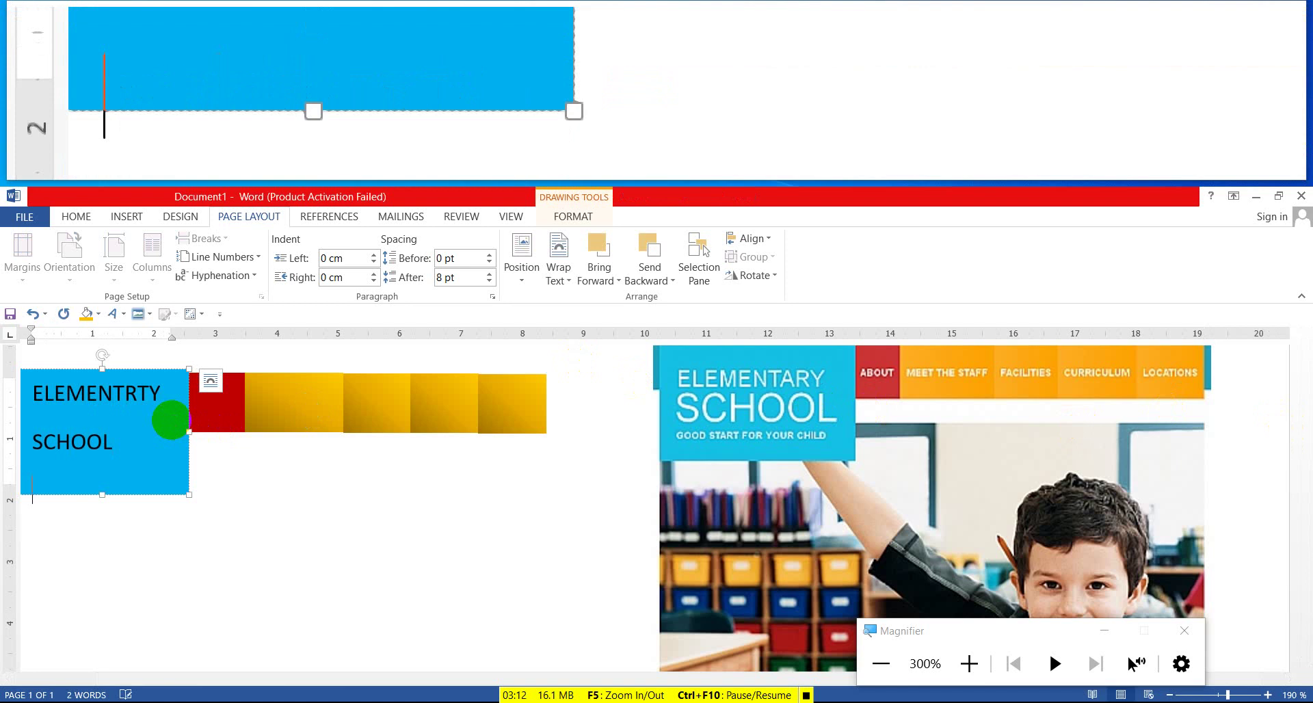
{"action": "left_click", "coordinate": [118, 398]}
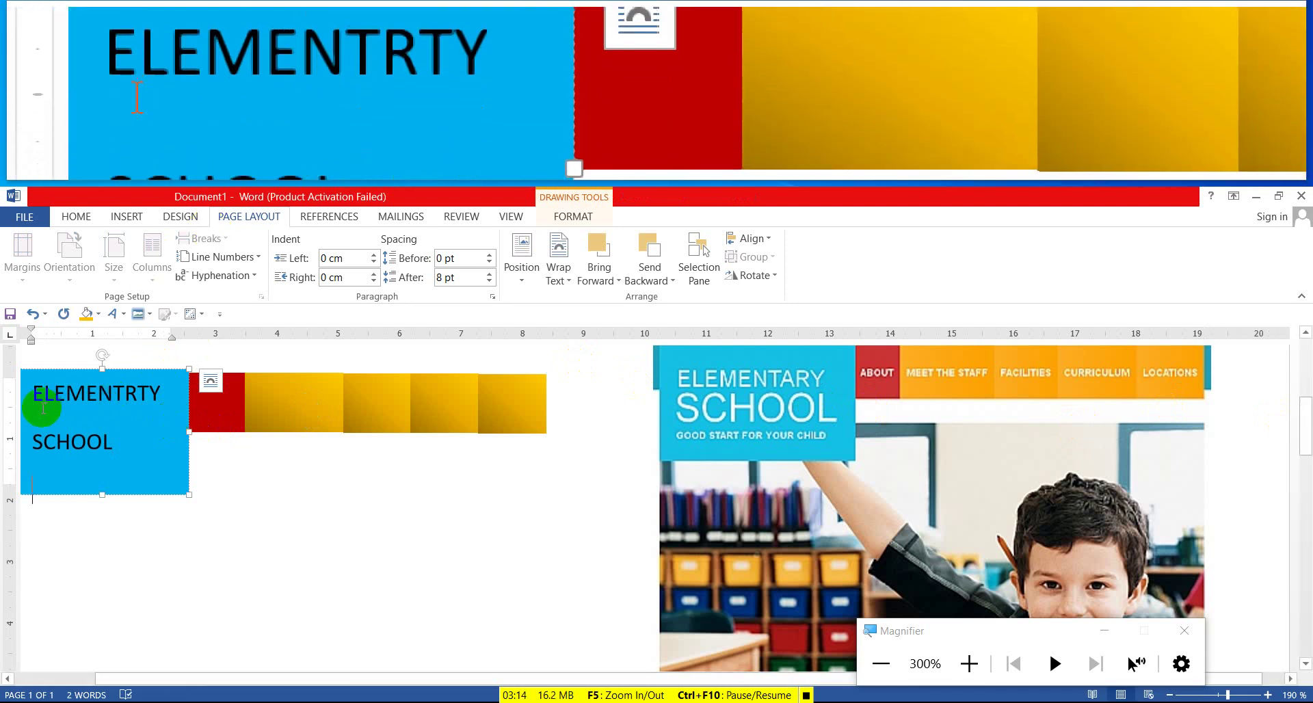
- Set both lines to 1.0 line spacing with 0 pt spacing after
{"action": "left_click_drag", "start_coordinate": [31, 394], "coordinate": [164, 460]}
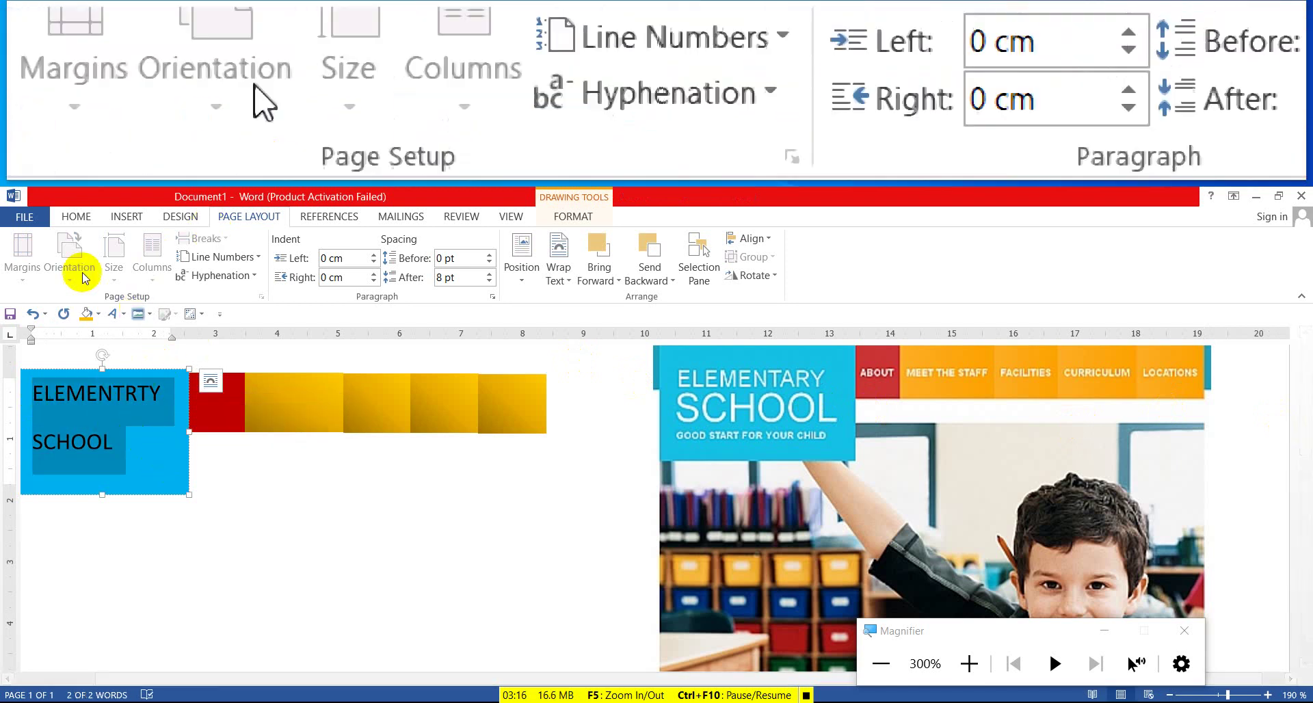
{"action": "left_click", "coordinate": [71, 215]}
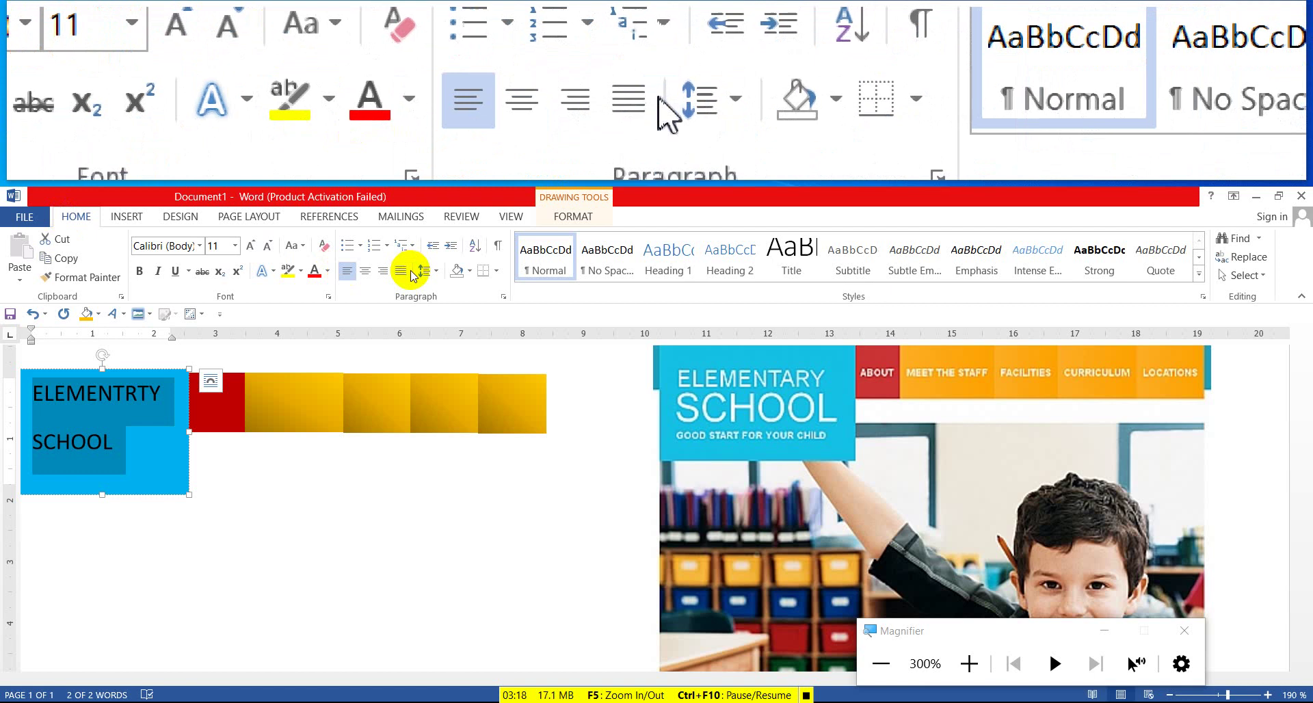
{"action": "left_click", "coordinate": [437, 271]}
{"action": "left_click", "coordinate": [445, 294]}
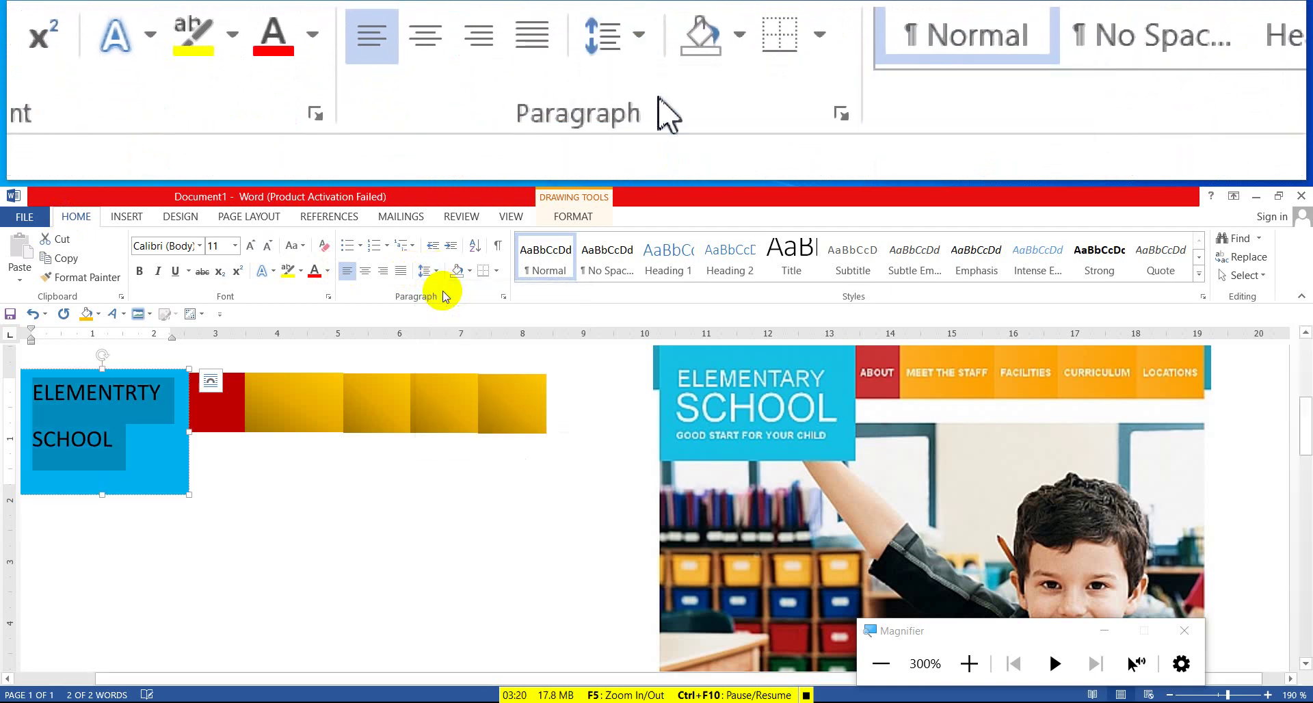
{"action": "left_click", "coordinate": [441, 273]}
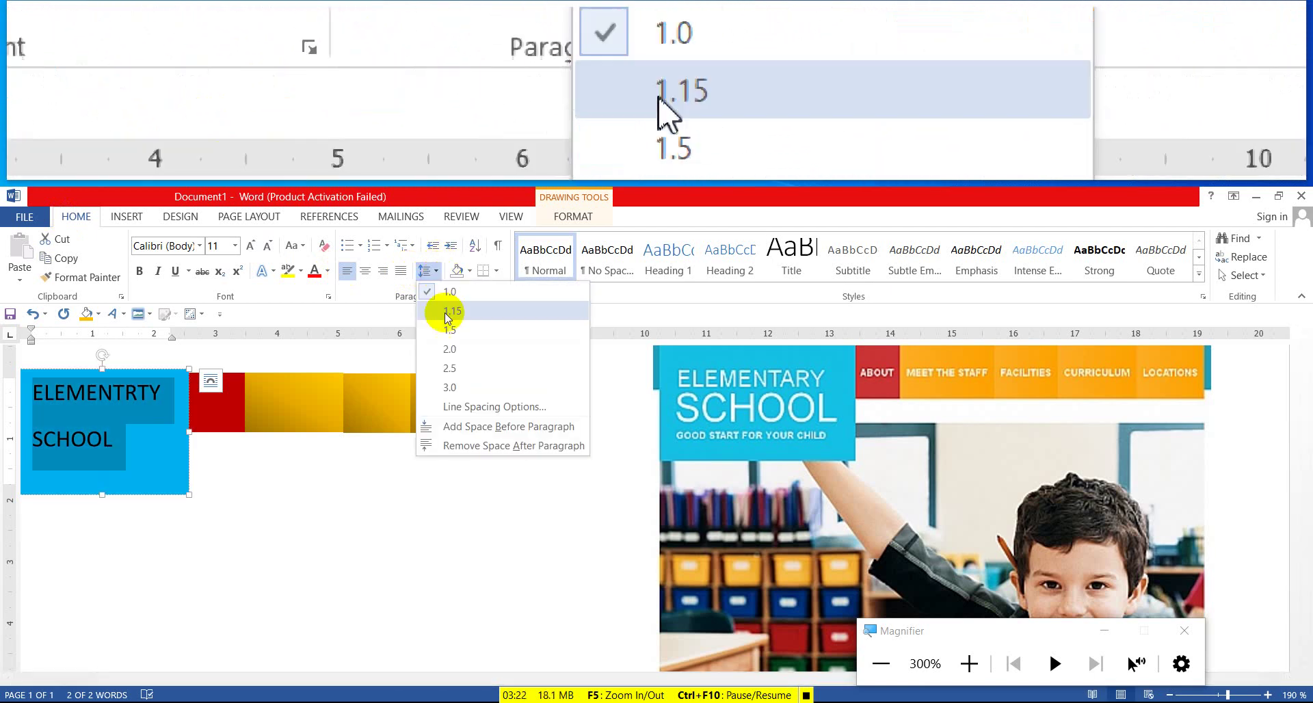
{"action": "left_click", "coordinate": [451, 408]}
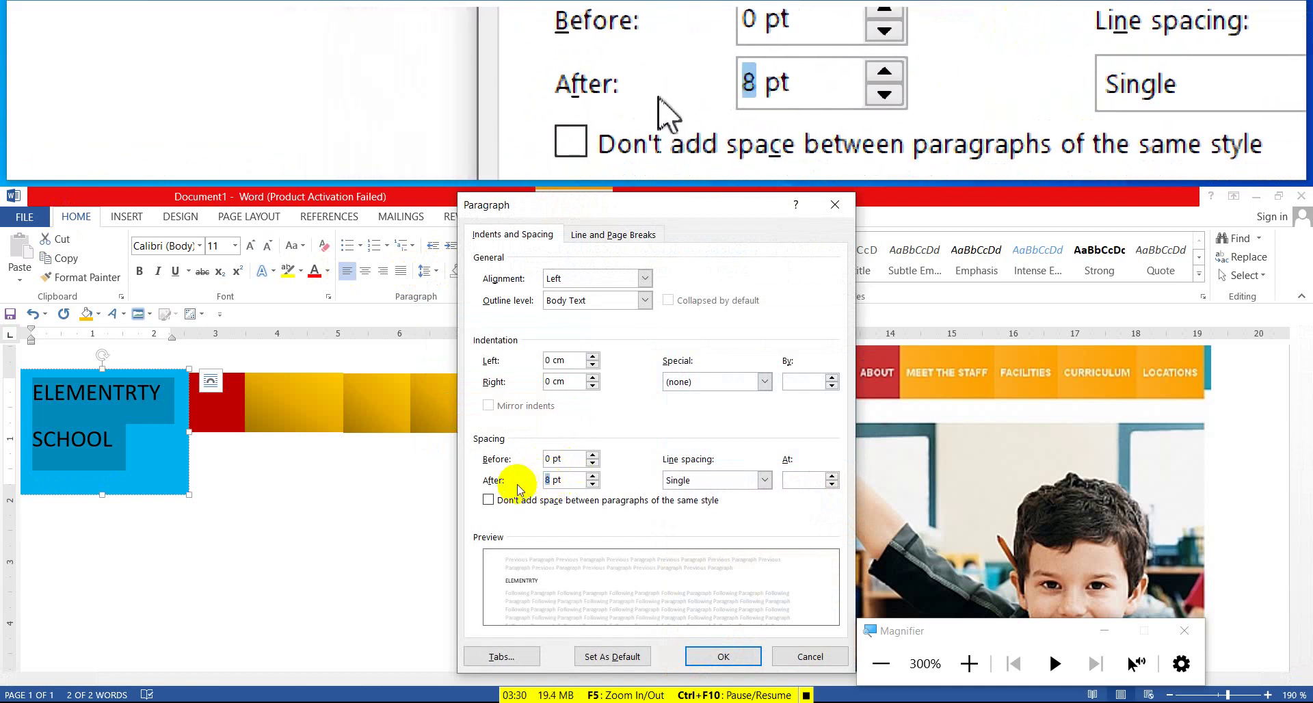
{"action": "left_click", "coordinate": [735, 657]}
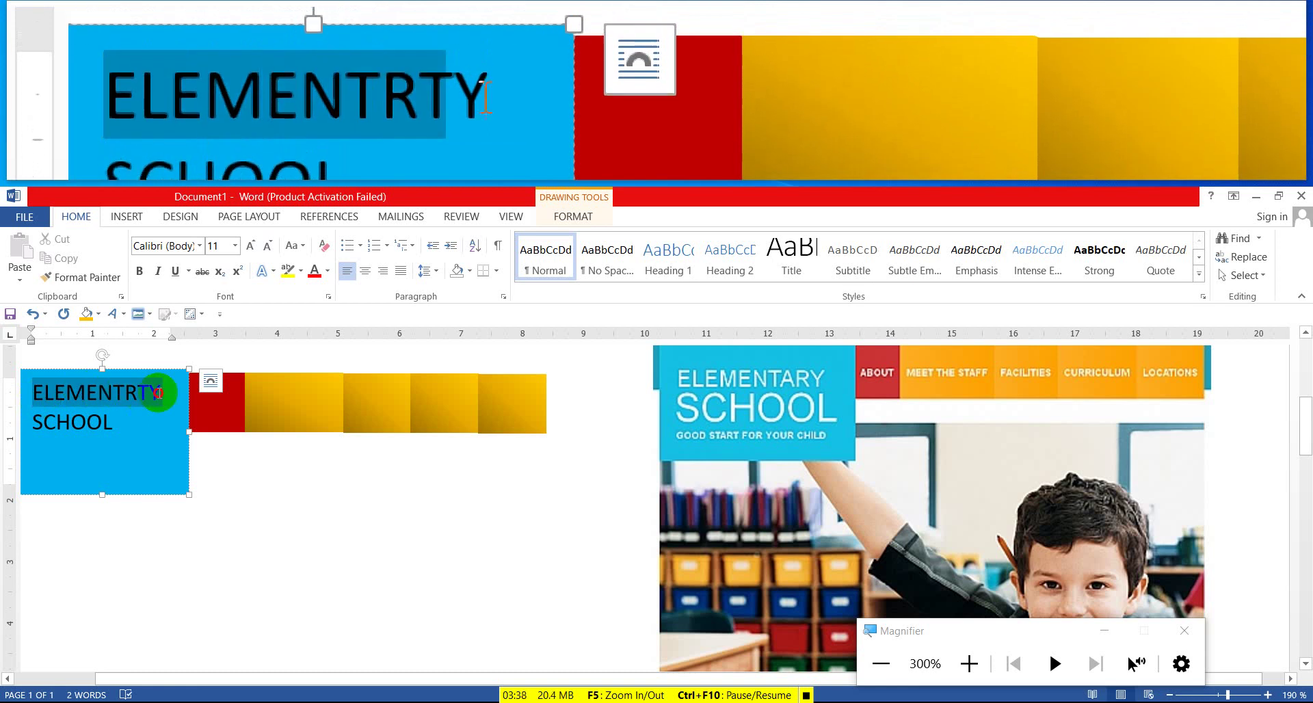
- Make ELEMENTRTY white and SCHOOL bold white 18 pt, then begin a smaller-font line below
{"action": "left_click", "coordinate": [327, 273]}
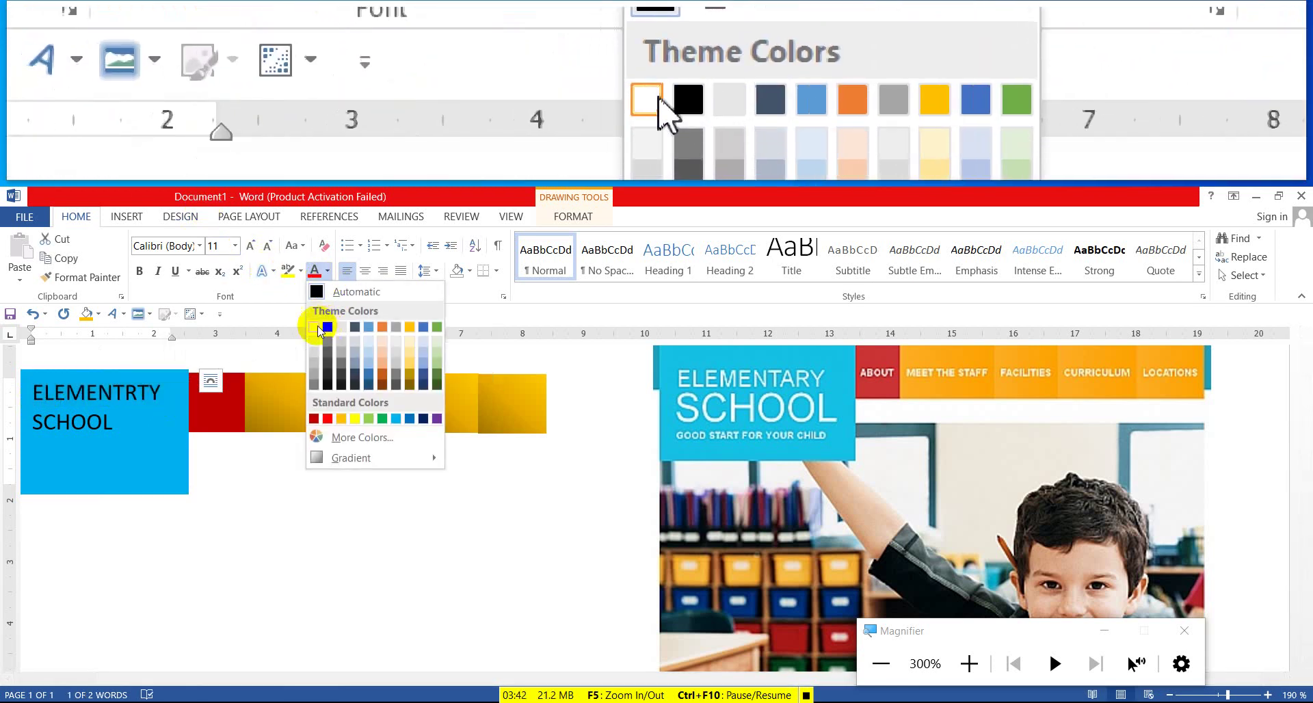
{"action": "left_click", "coordinate": [314, 323]}
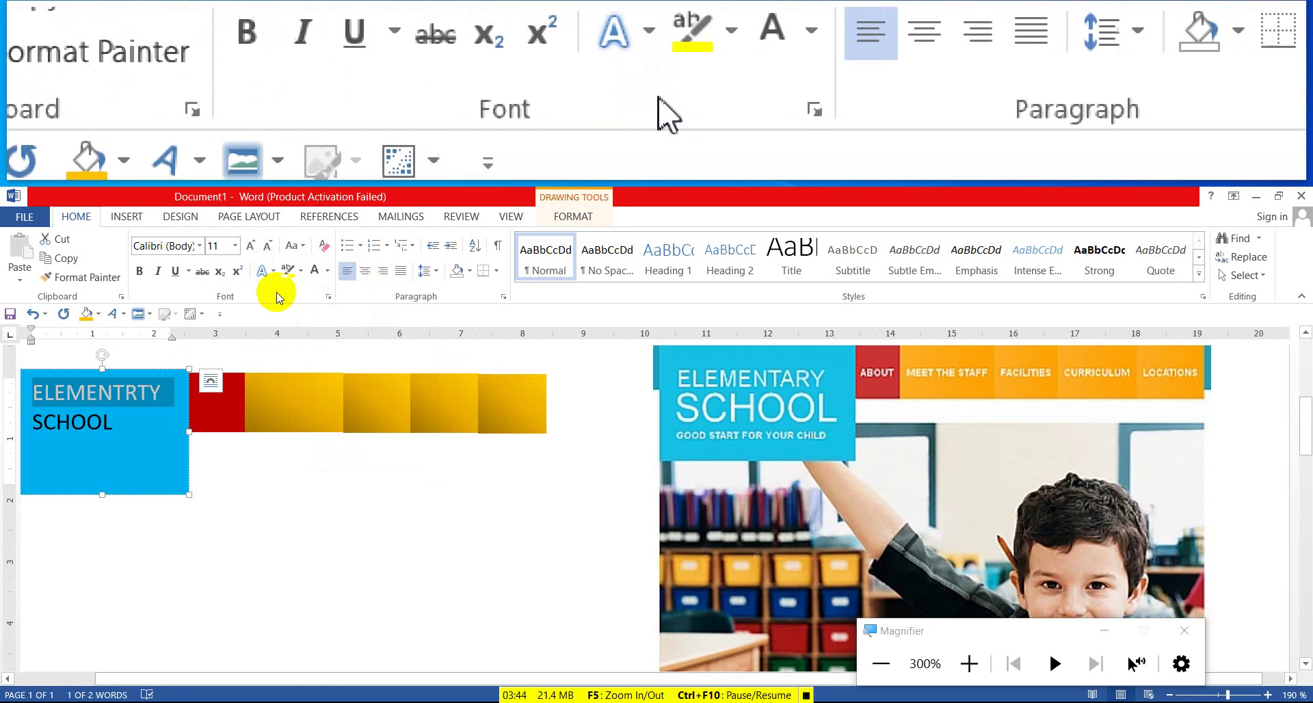
{"action": "left_click", "coordinate": [114, 428]}
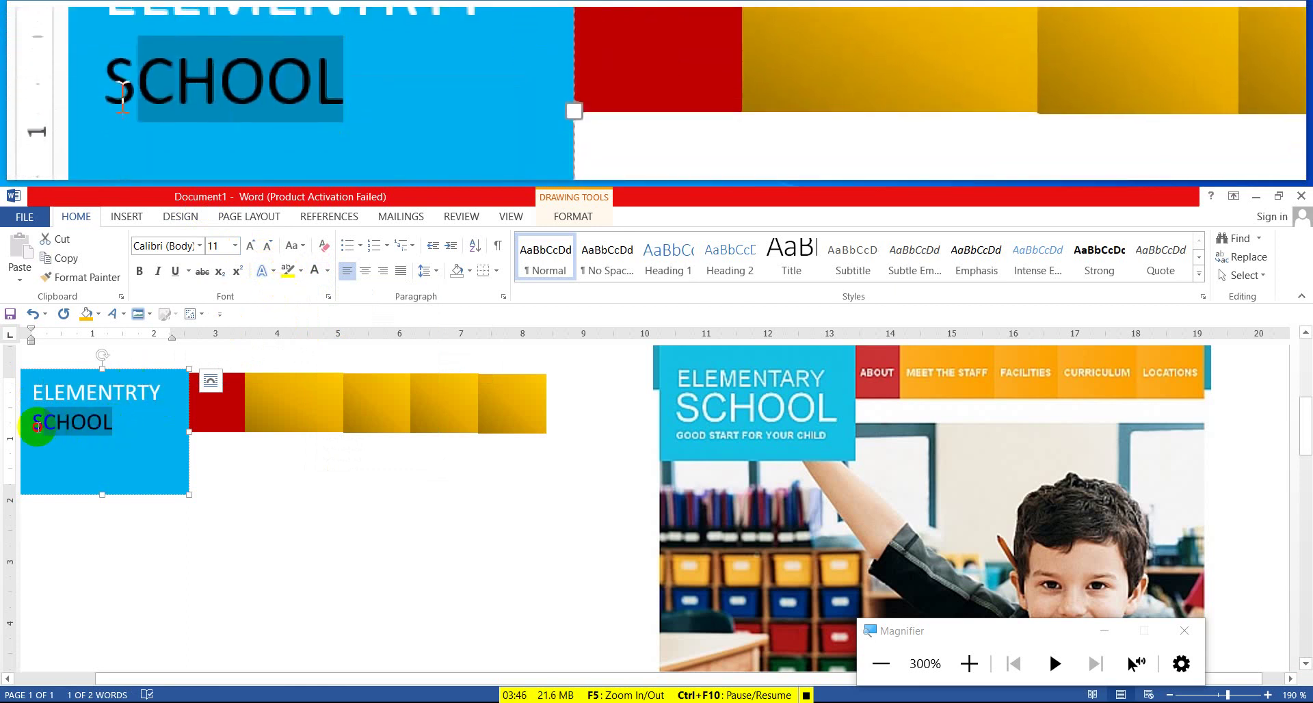
{"action": "left_click", "coordinate": [252, 245]}
{"action": "left_click", "coordinate": [252, 246]}
{"action": "left_click", "coordinate": [251, 247]}
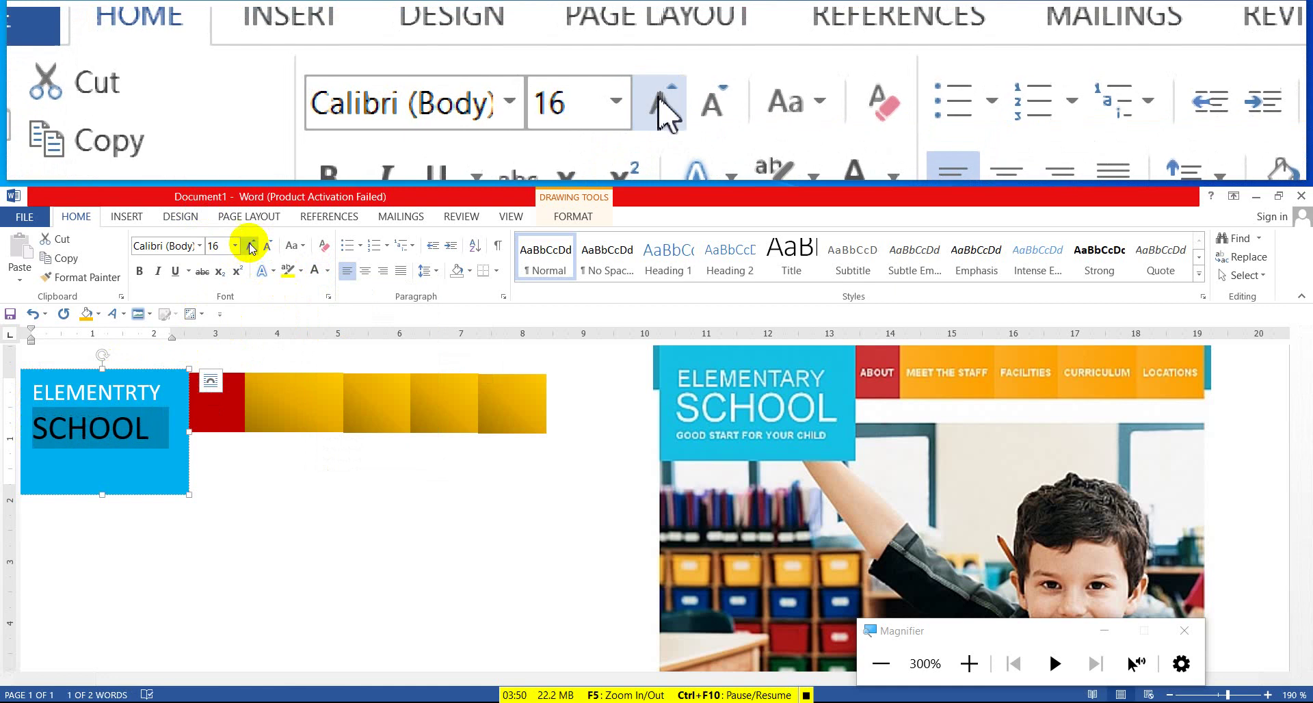
{"action": "left_click", "coordinate": [140, 274]}
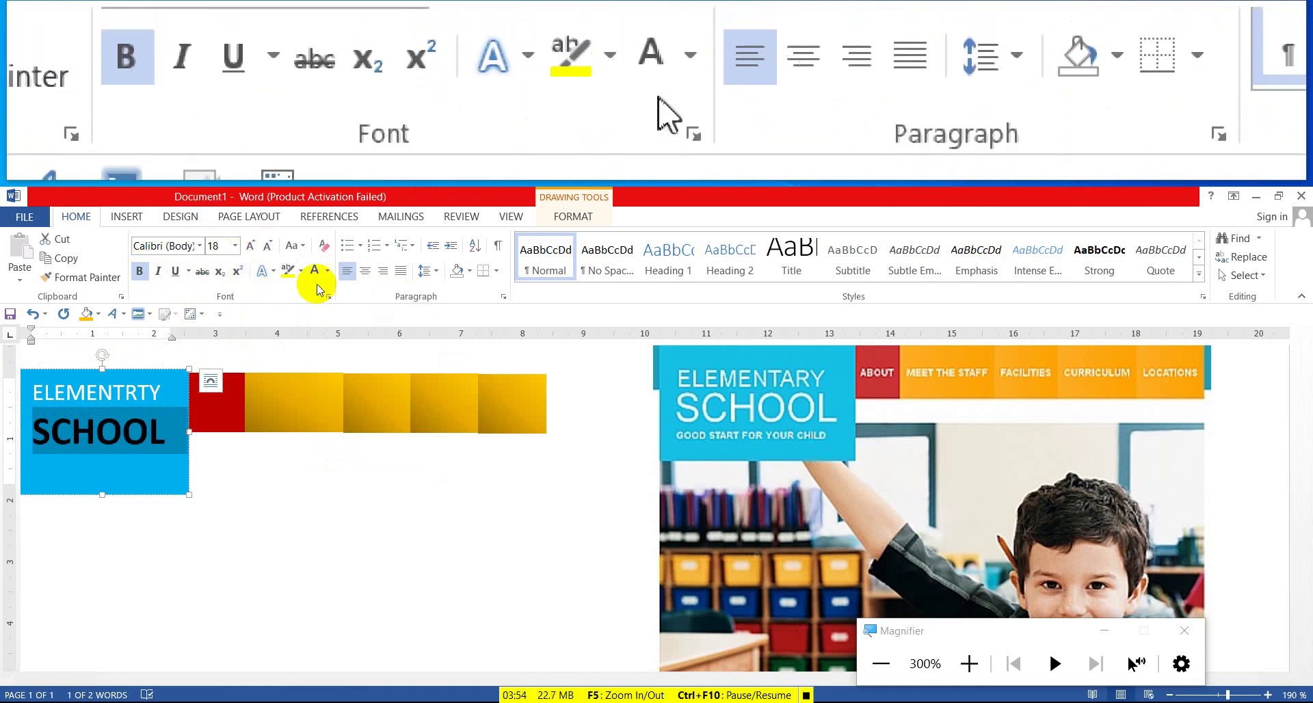
{"action": "left_click", "coordinate": [315, 271]}
{"action": "left_click", "coordinate": [175, 441]}
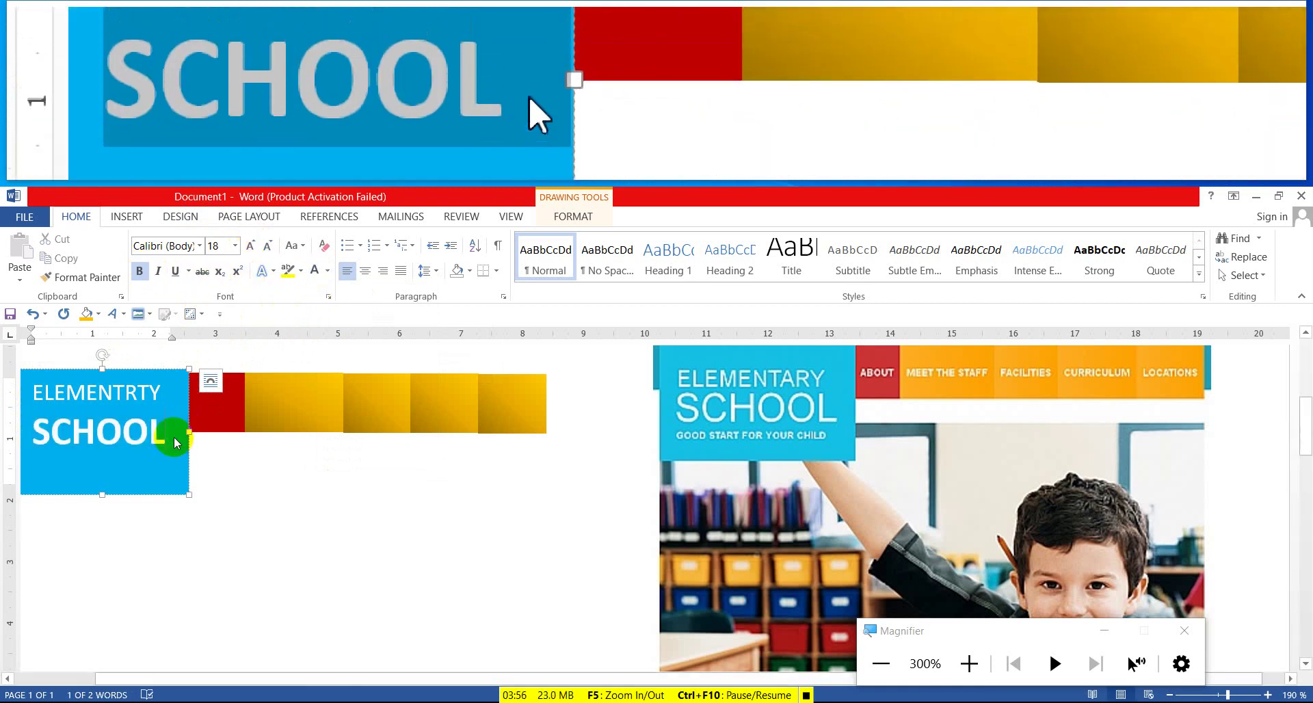
{"action": "key", "text": "Return"}
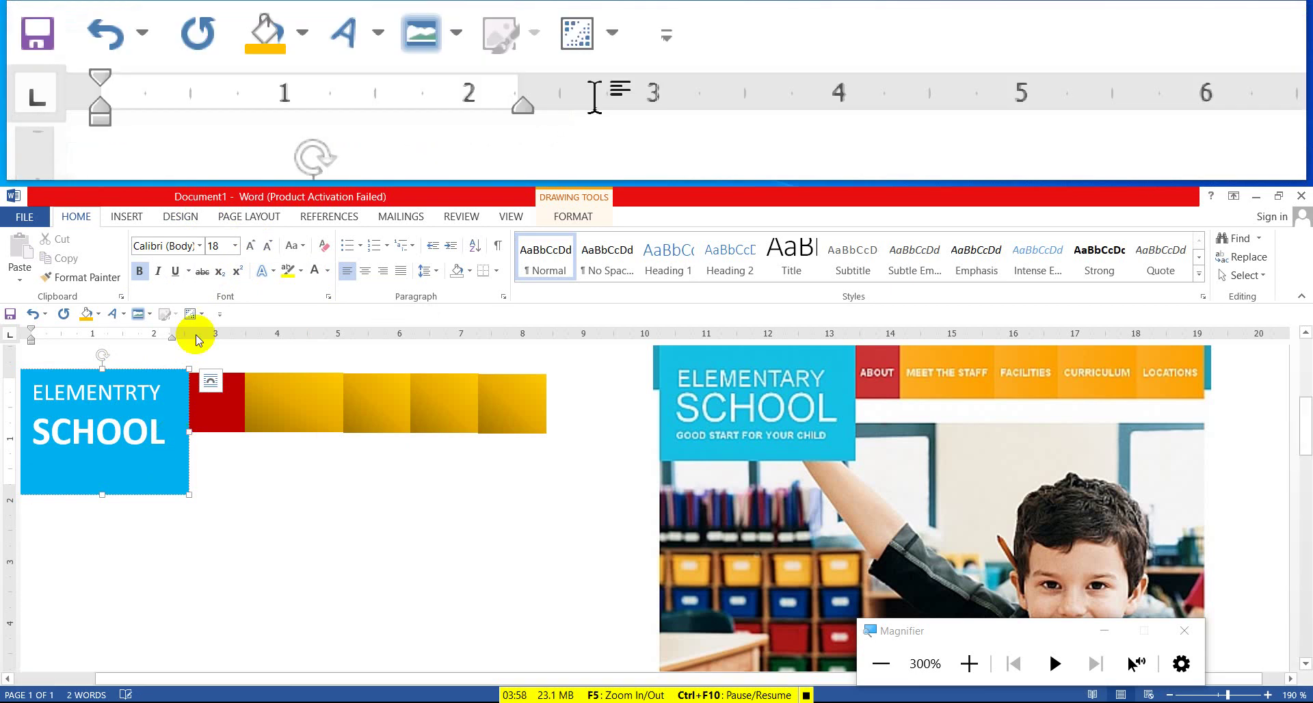
{"action": "left_click", "coordinate": [268, 246]}
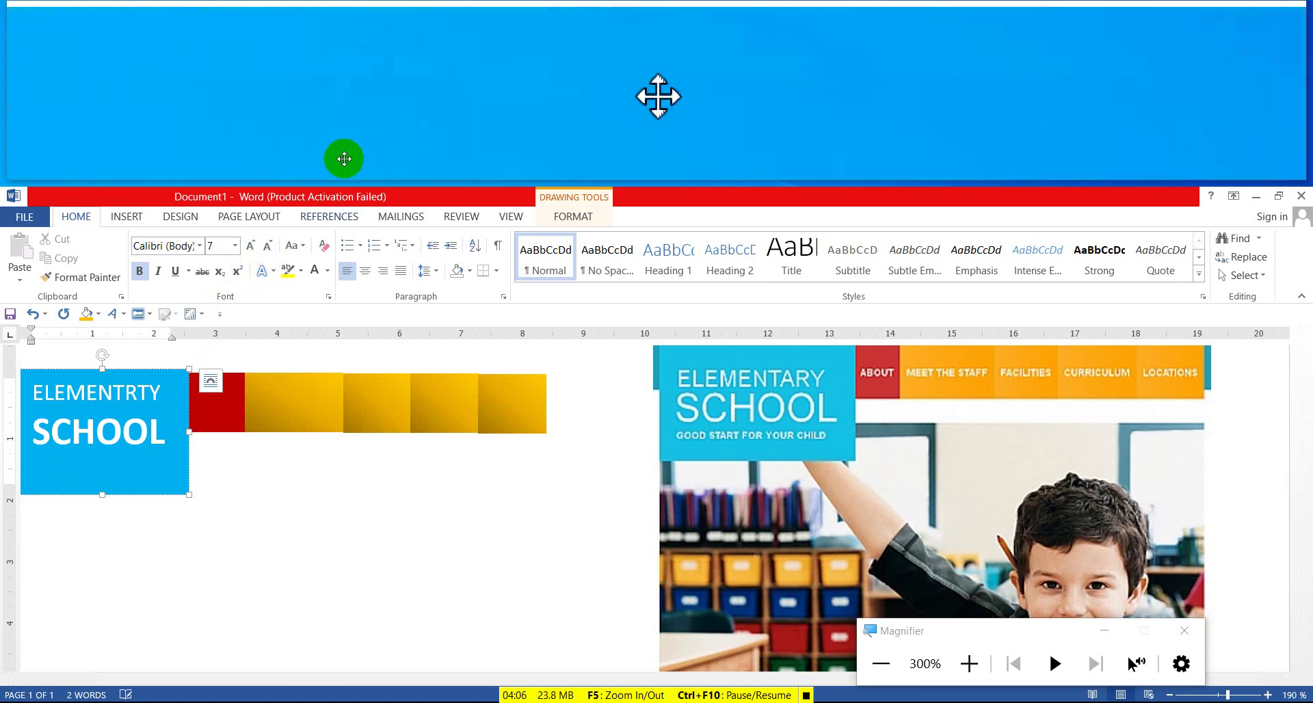
- Add the size-6 white placeholder line 'BVCBVC GF FFYTFYT UYH' under SCHOOL, trimmed to fit one line
{"action": "left_click", "coordinate": [269, 246]}
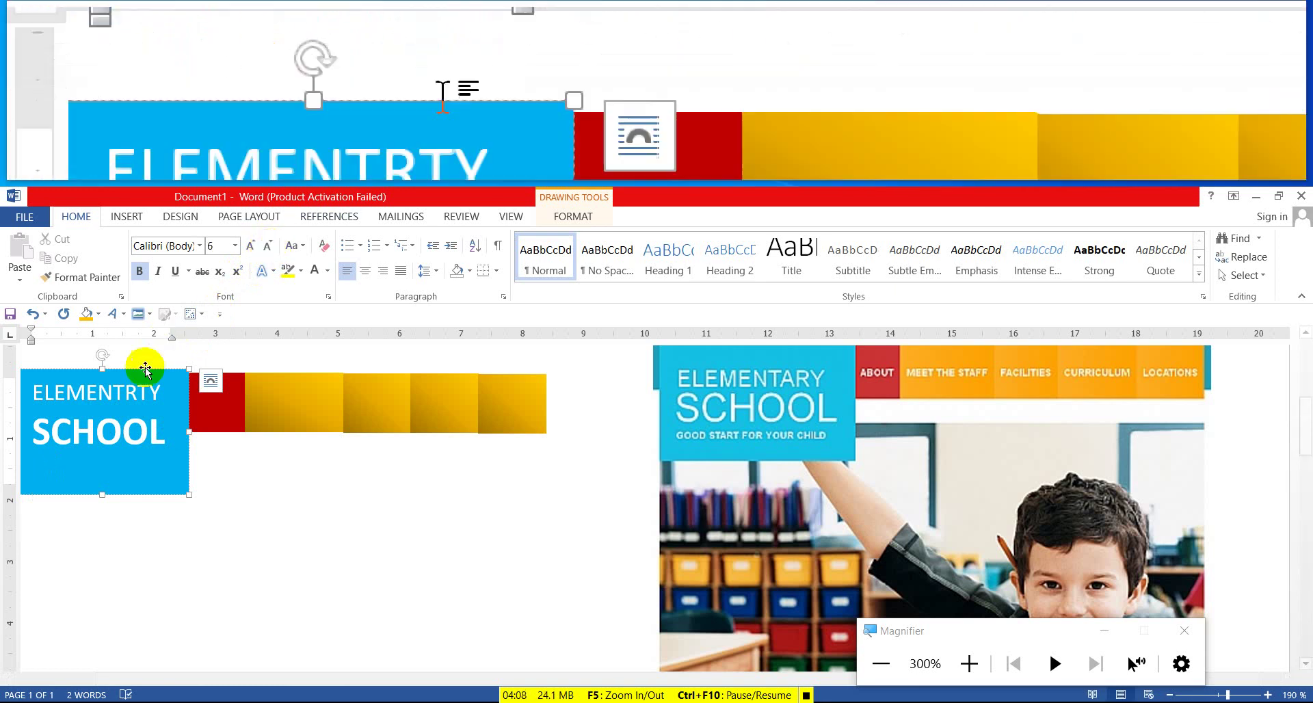
{"action": "left_click", "coordinate": [101, 469]}
{"action": "type", "text": "BVCBVC GF FFYTFYT"}
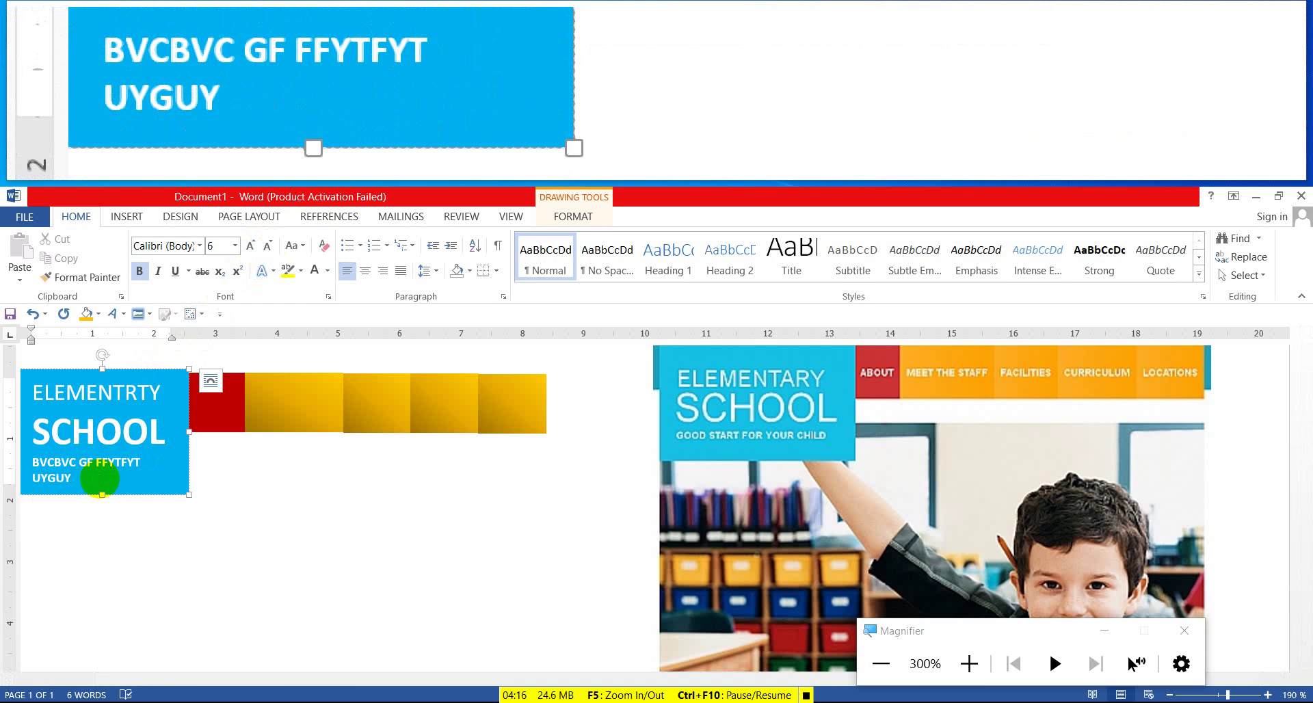
{"action": "key", "text": "BackSpace"}
{"action": "type", "text": "H"}
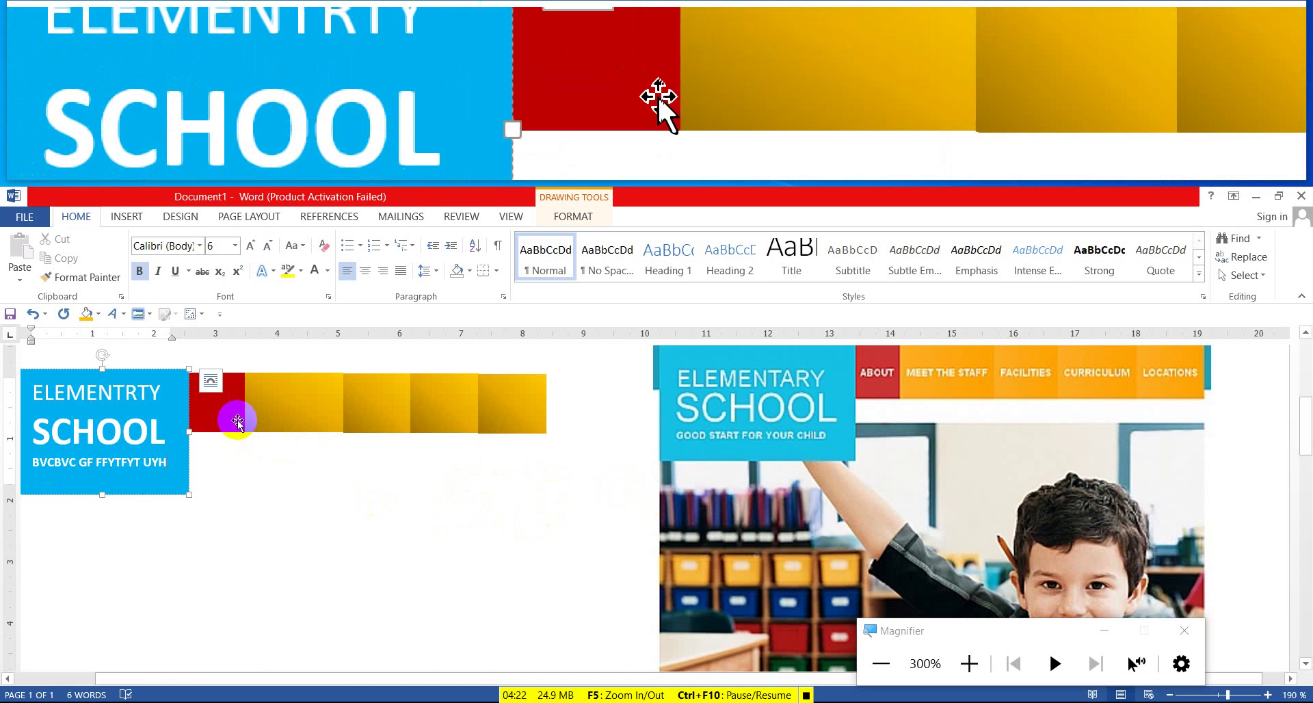
- Group the blue title box, red square and gold blocks into one 2.04 by 8.65 cm object
{"action": "left_click", "coordinate": [130, 220]}
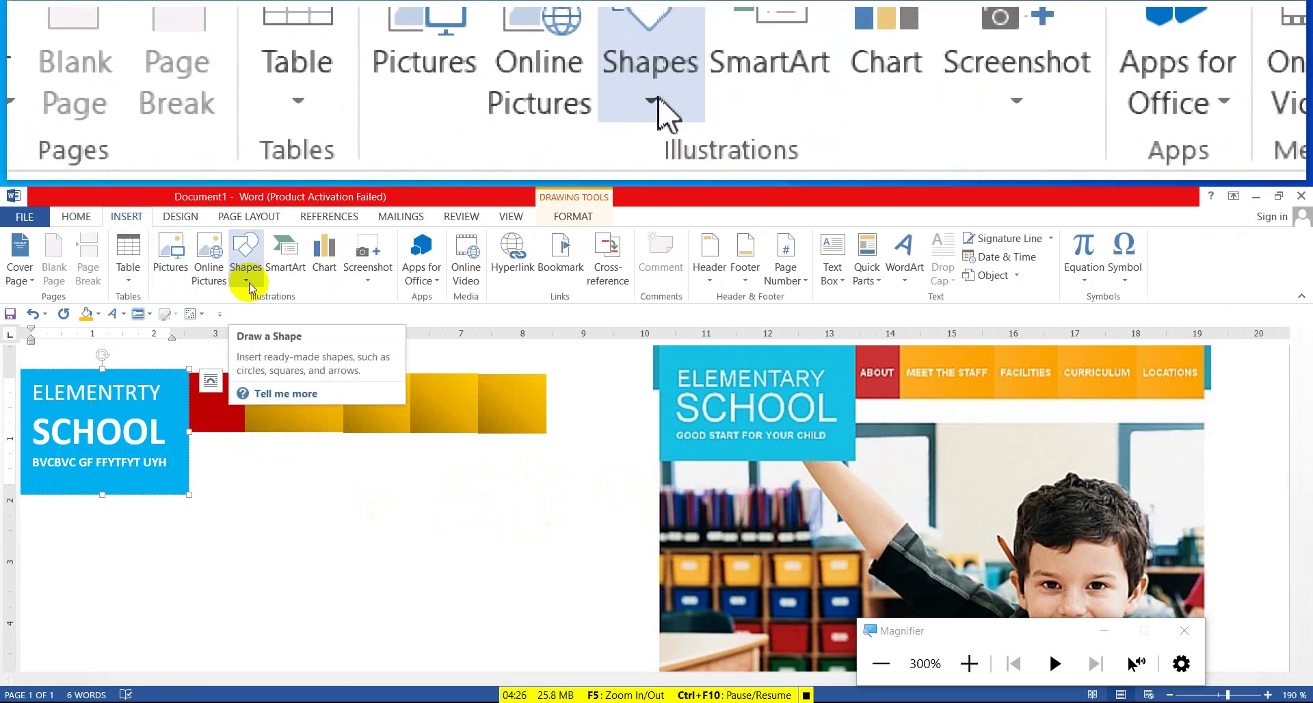
{"action": "left_click_drag", "start_coordinate": [235, 402], "coordinate": [229, 406]}
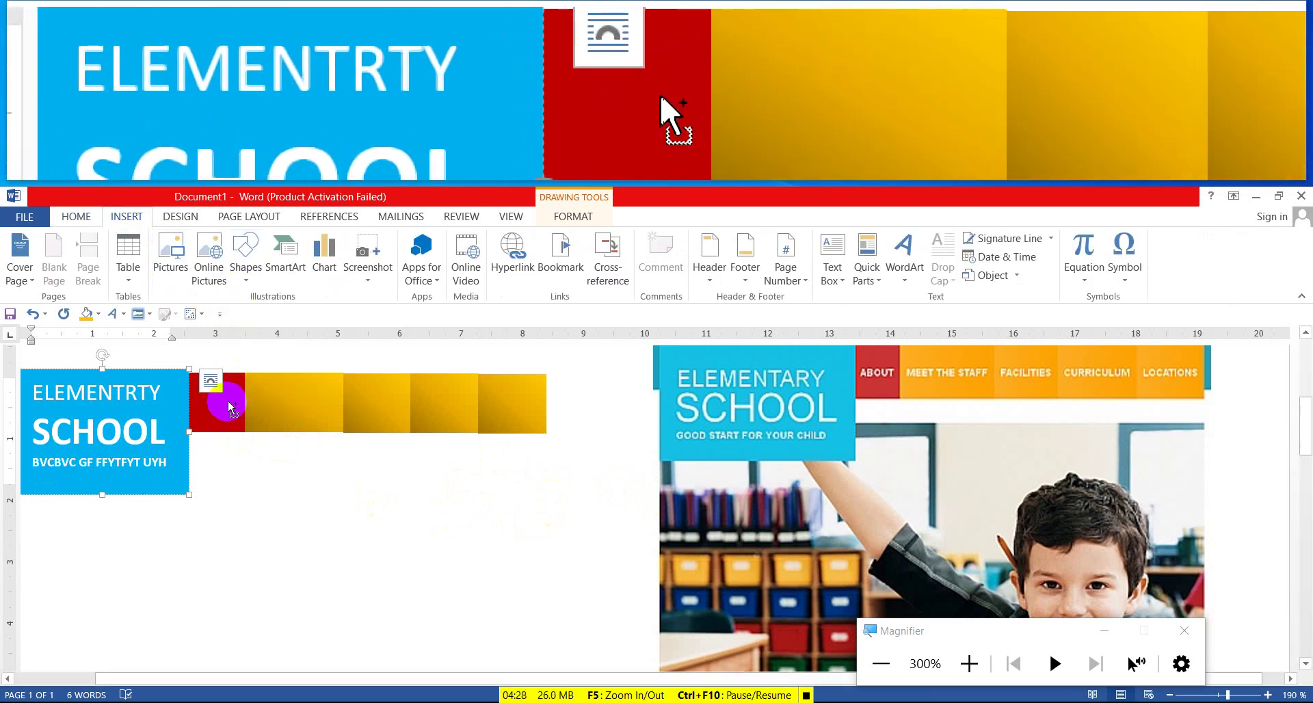
{"action": "left_click", "coordinate": [278, 403], "text": "shift"}
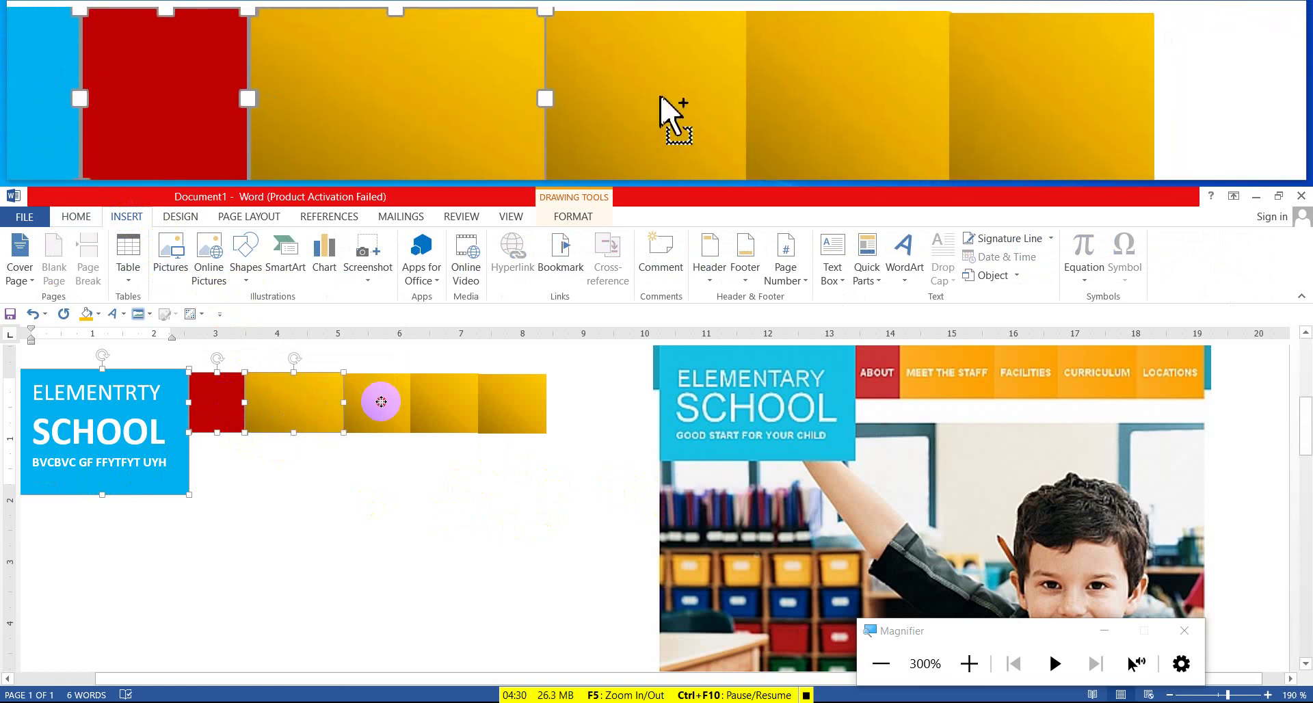
{"action": "left_click", "coordinate": [381, 401], "text": "shift"}
{"action": "left_click", "coordinate": [433, 402], "text": "shift"}
{"action": "left_click", "coordinate": [504, 404], "text": "shift"}
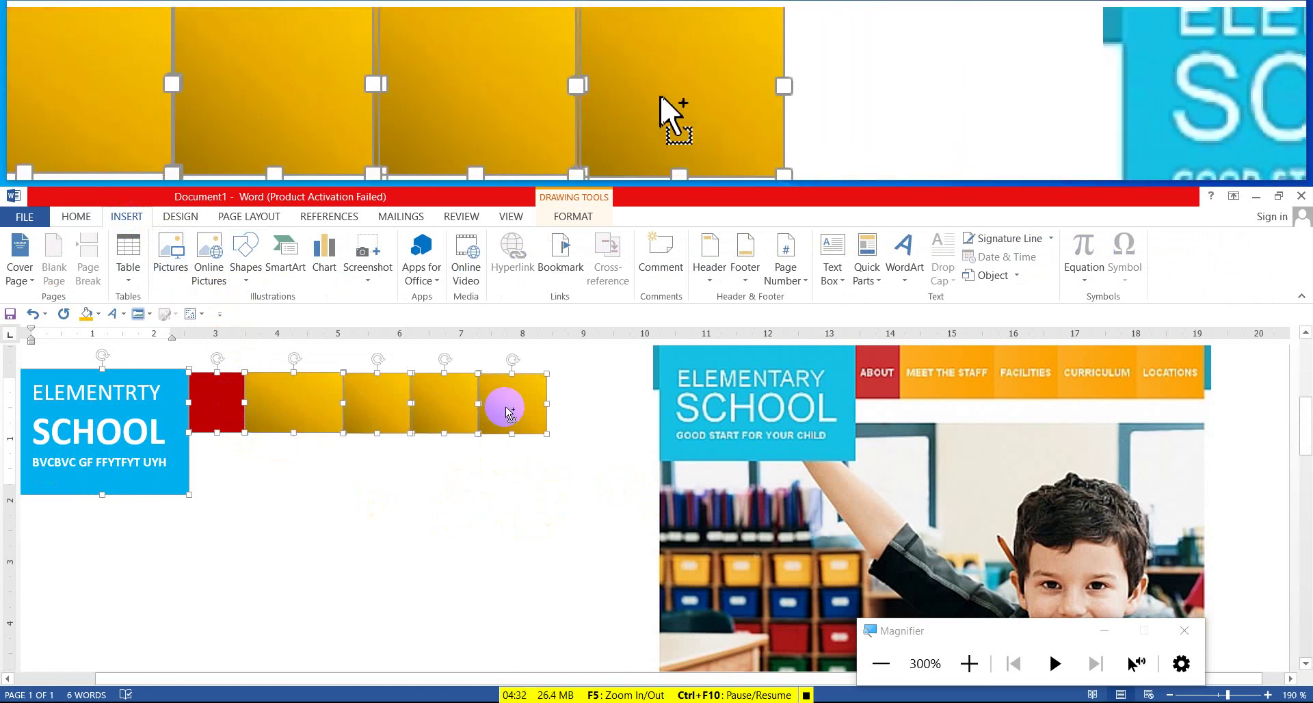
{"action": "left_click", "coordinate": [142, 375]}
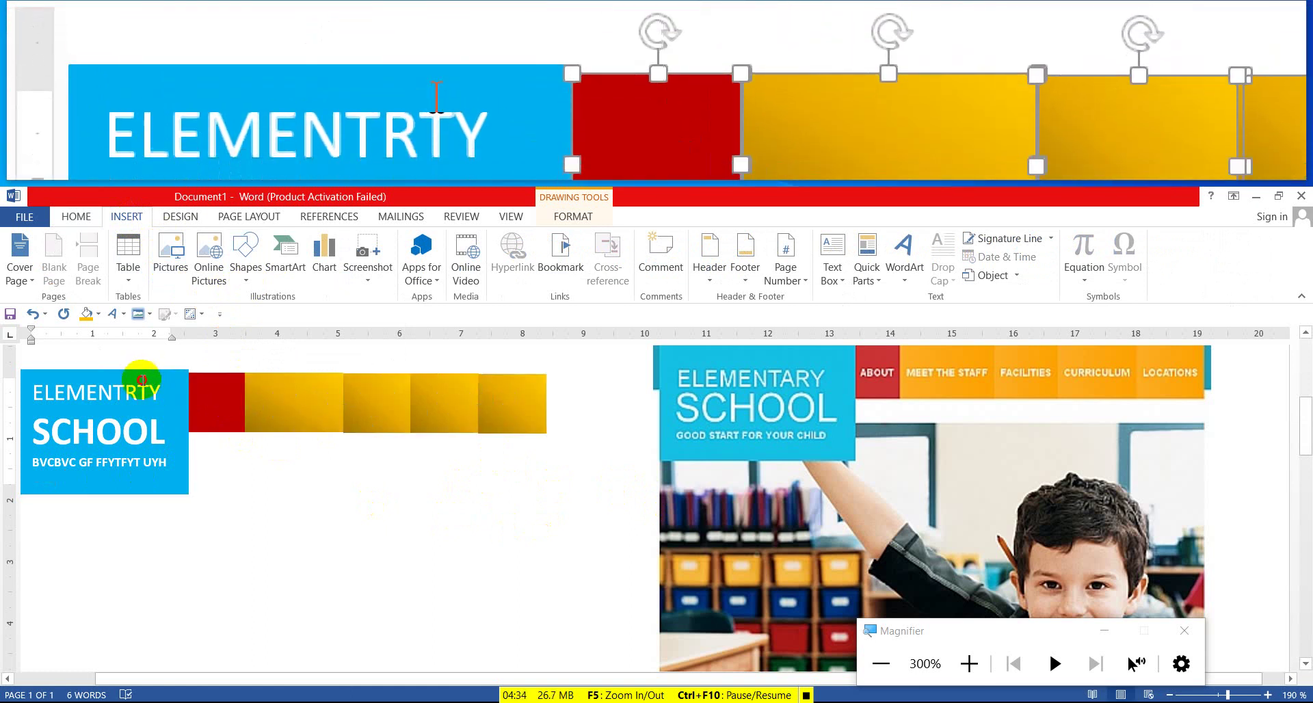
{"action": "left_click", "coordinate": [214, 397]}
{"action": "left_click", "coordinate": [264, 401], "text": "shift"}
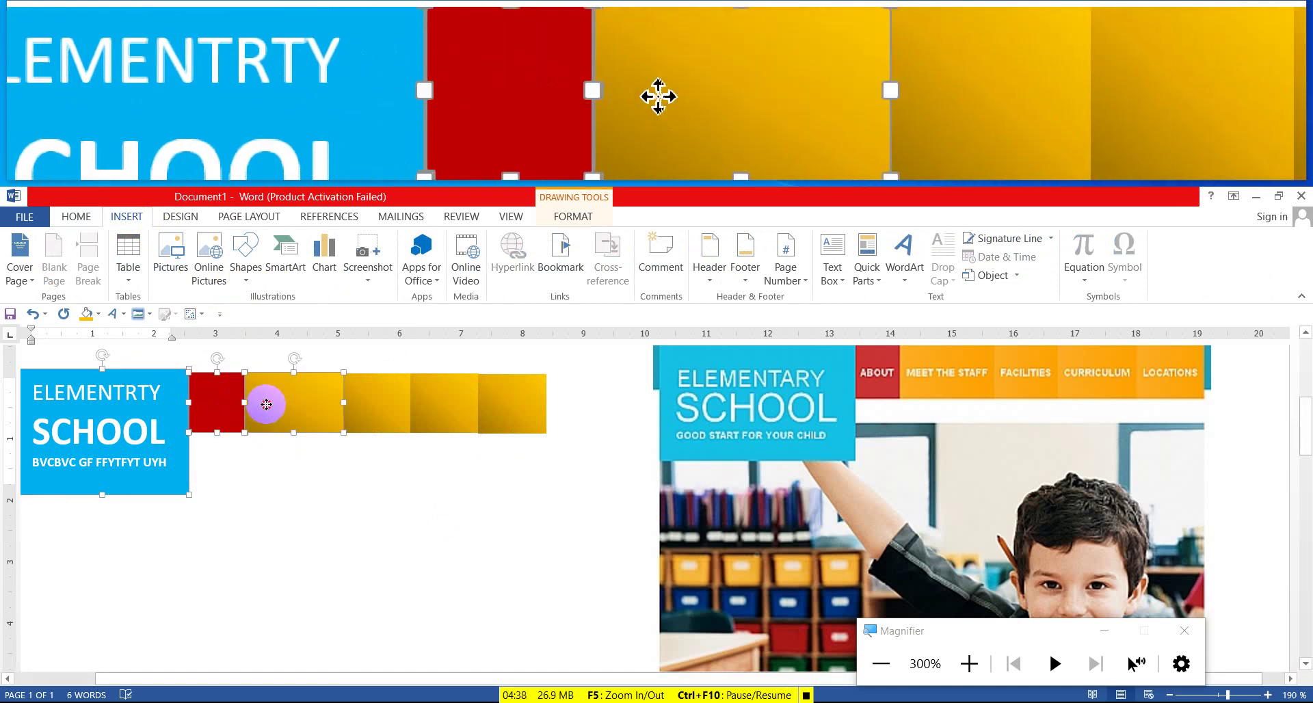
{"action": "left_click", "coordinate": [355, 402], "text": "shift"}
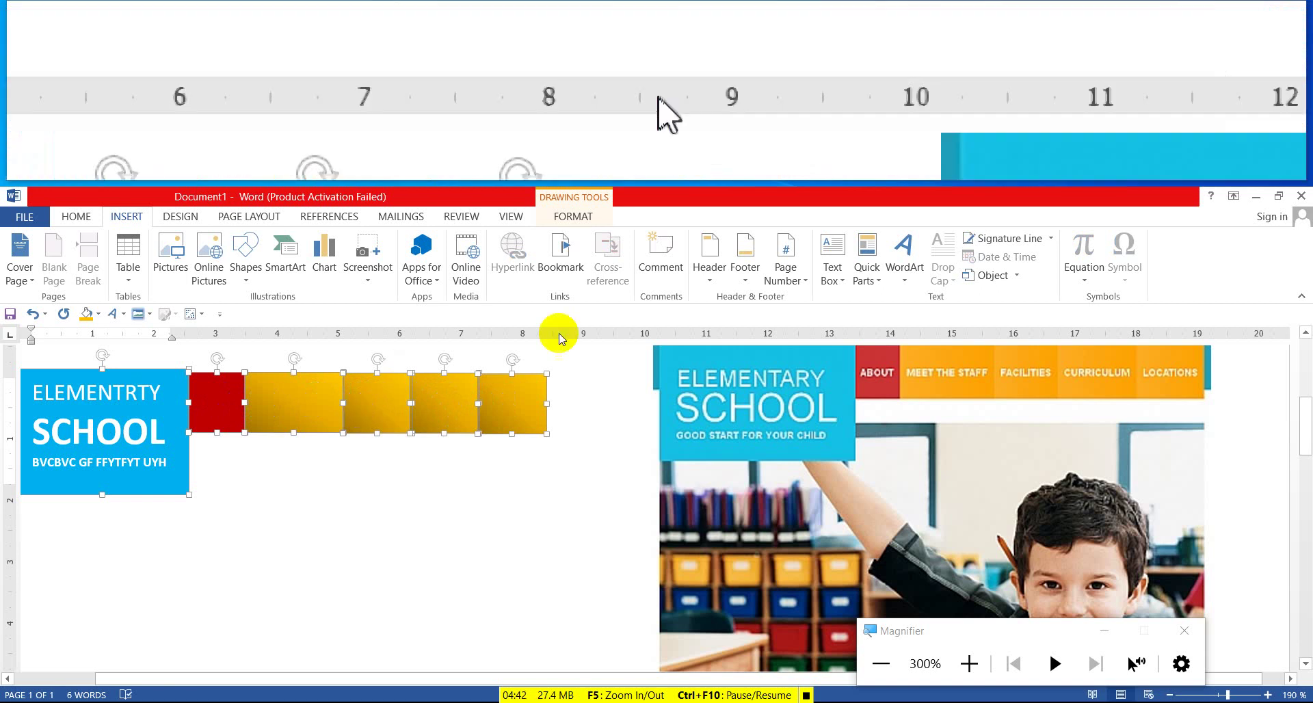
{"action": "left_click", "coordinate": [562, 218]}
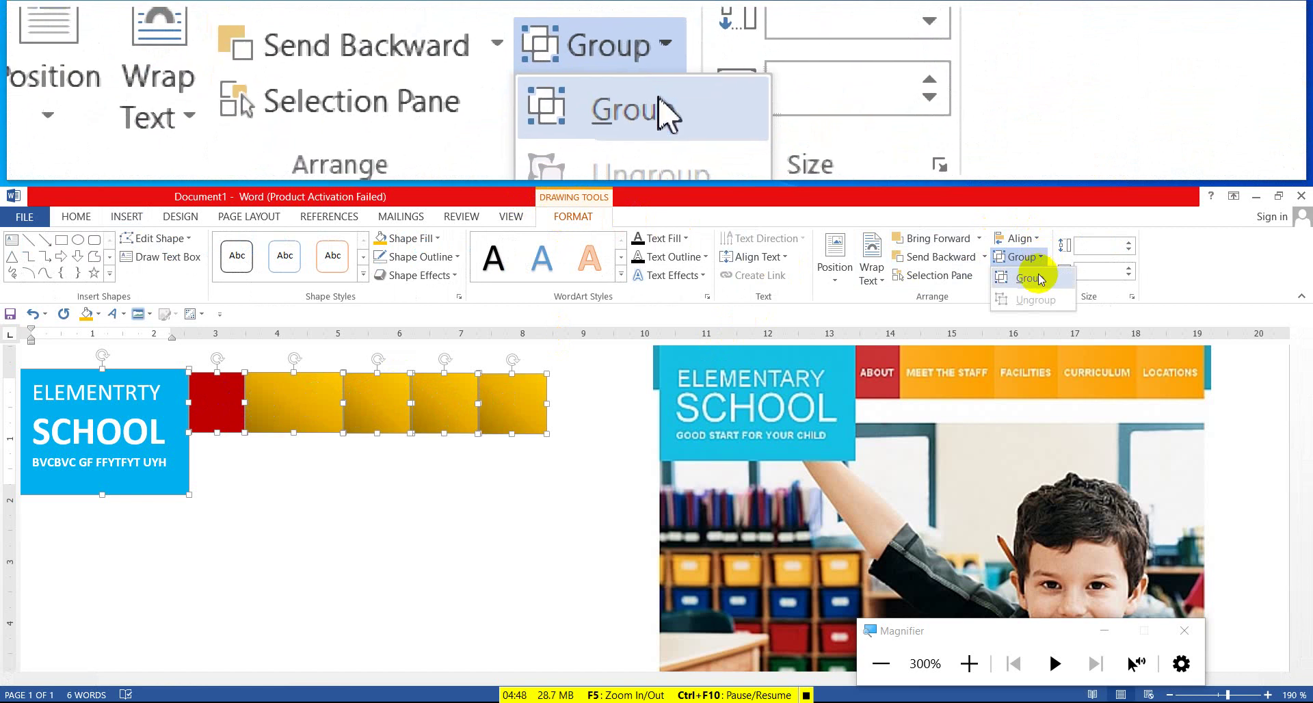
{"action": "left_click", "coordinate": [1032, 277]}
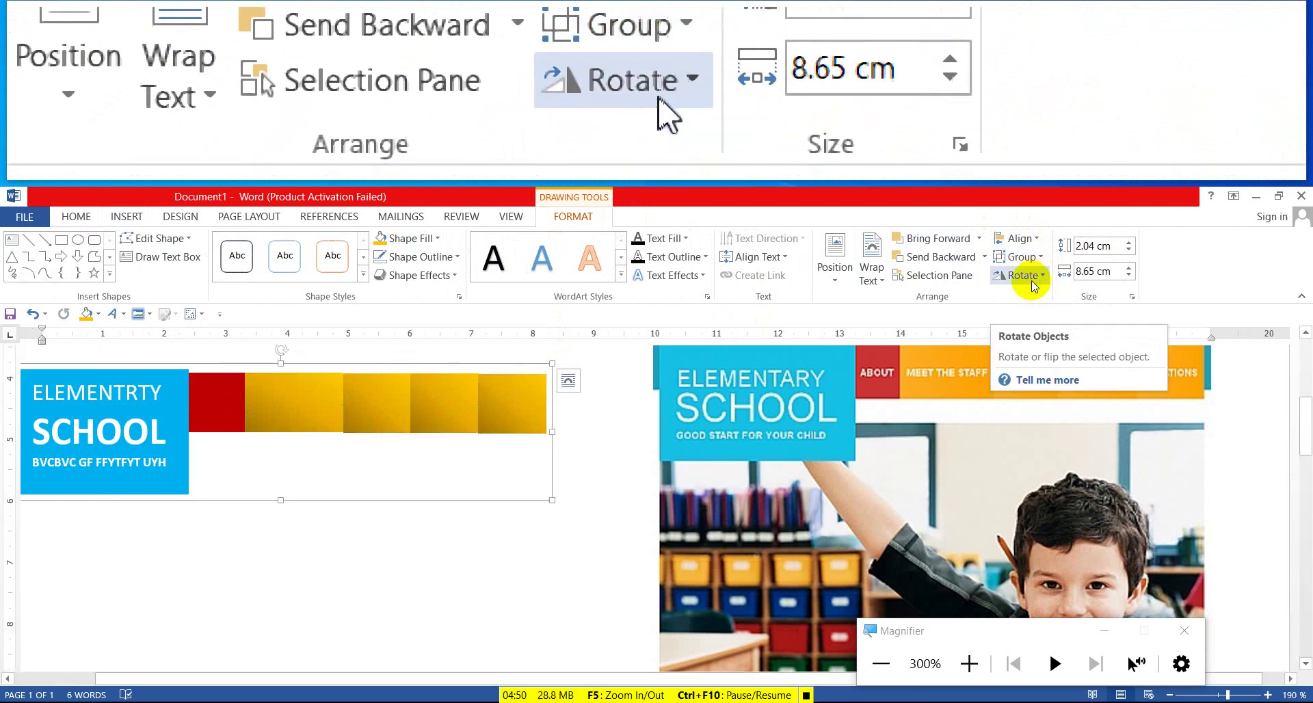
- Draw a long thin rectangle below the header
{"action": "left_click", "coordinate": [62, 243]}
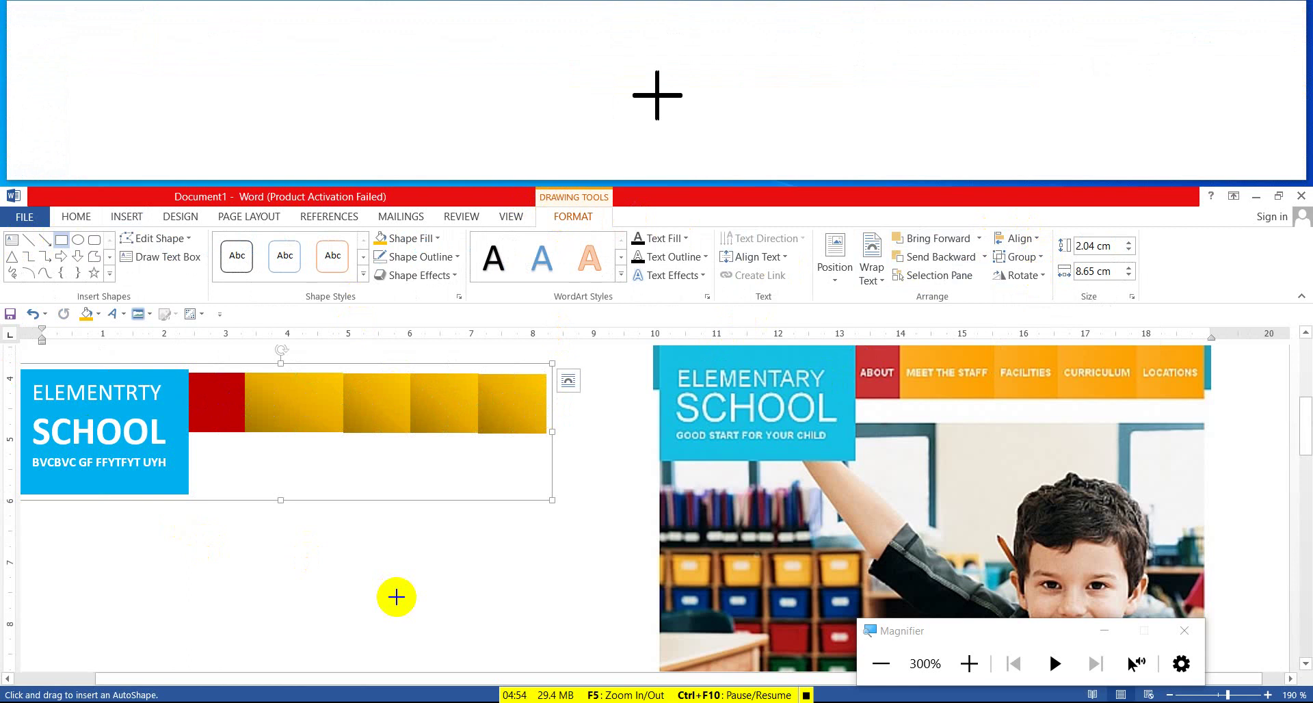
{"action": "left_click_drag", "start_coordinate": [318, 679], "coordinate": [303, 680]}
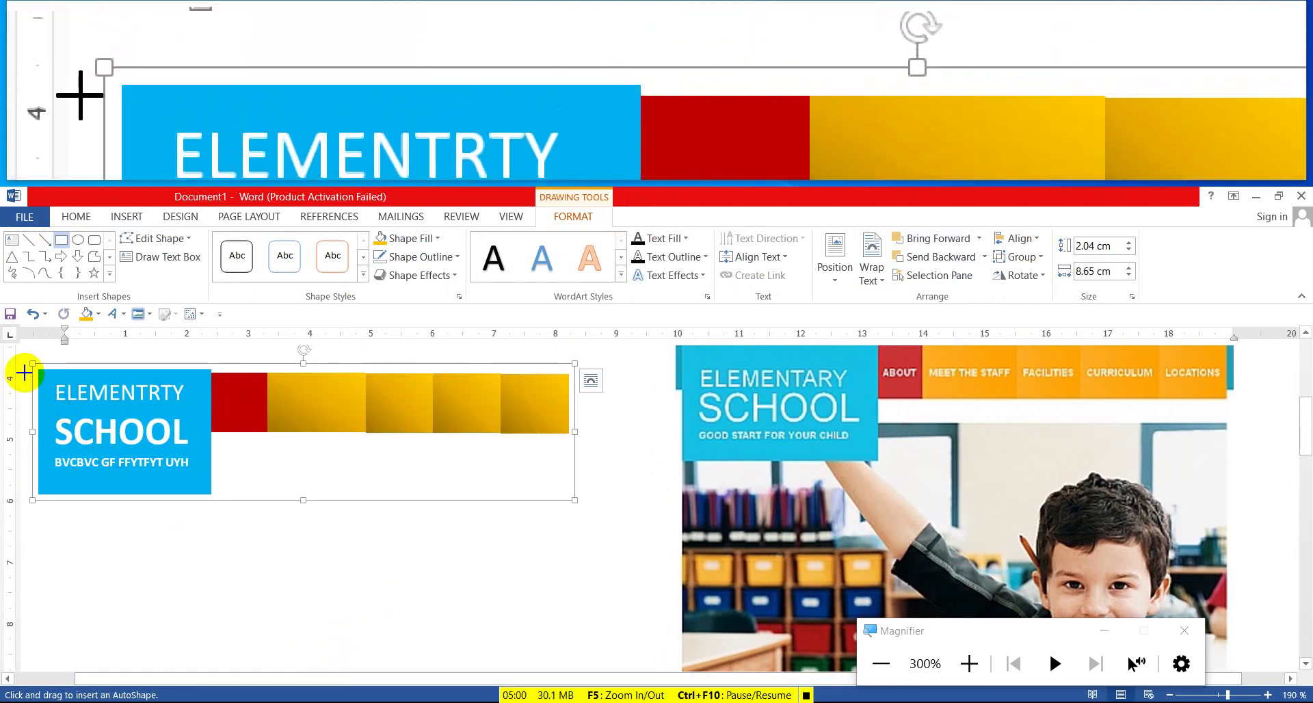
{"action": "left_click_drag", "start_coordinate": [319, 429], "coordinate": [623, 451]}
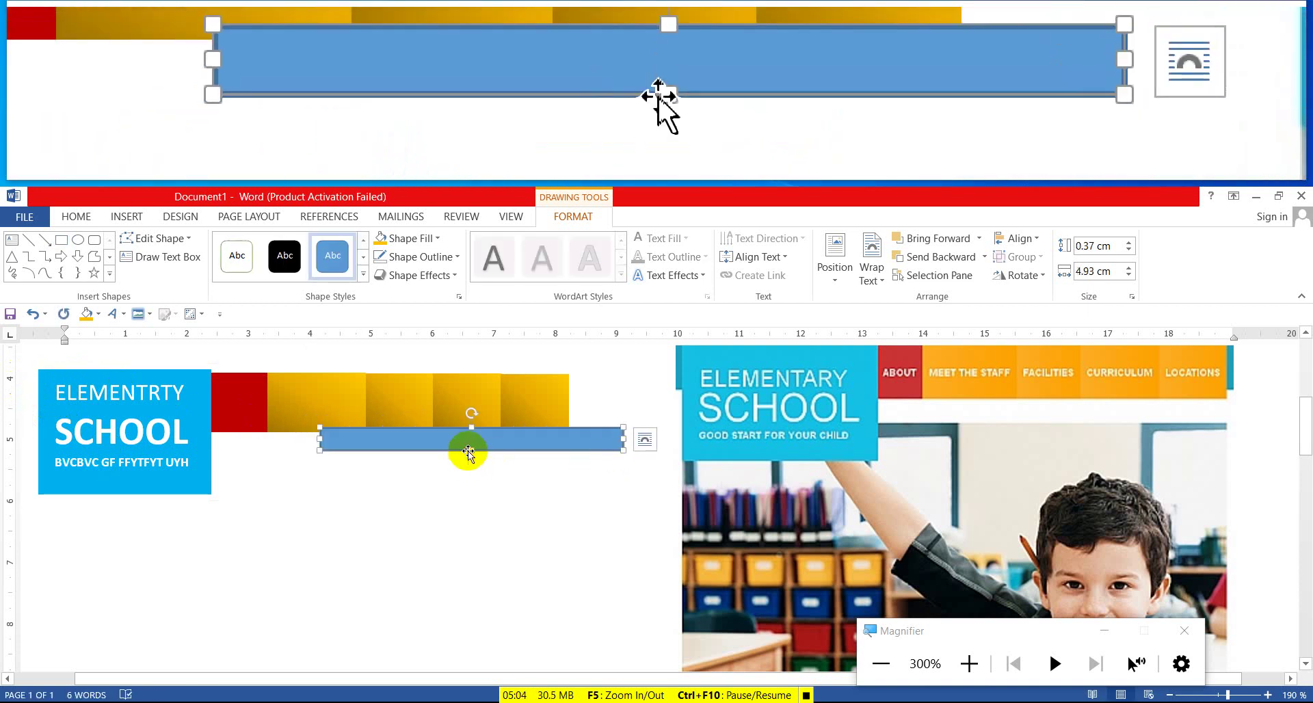
- Move the bar onto the header's top edge and stretch it to 0.66 by 8.86 cm
{"action": "left_click_drag", "start_coordinate": [467, 451], "coordinate": [151, 396]}
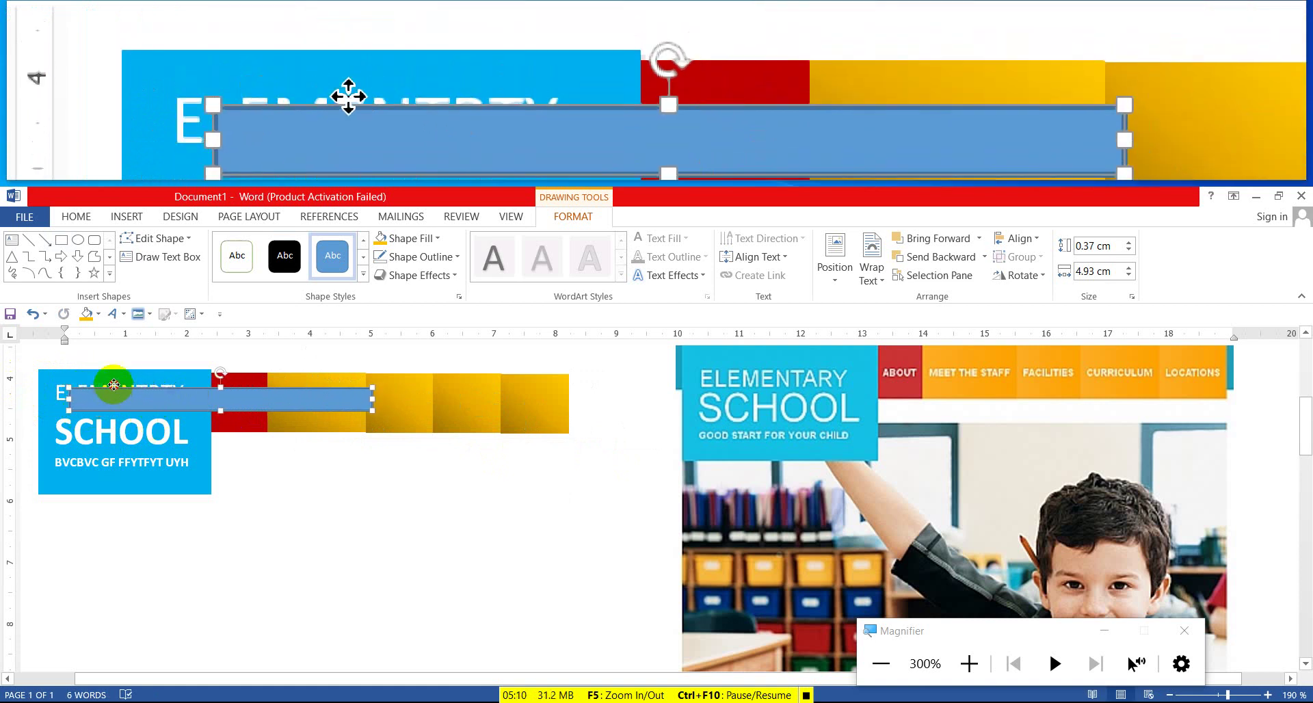
{"action": "left_click_drag", "start_coordinate": [148, 393], "coordinate": [88, 378]}
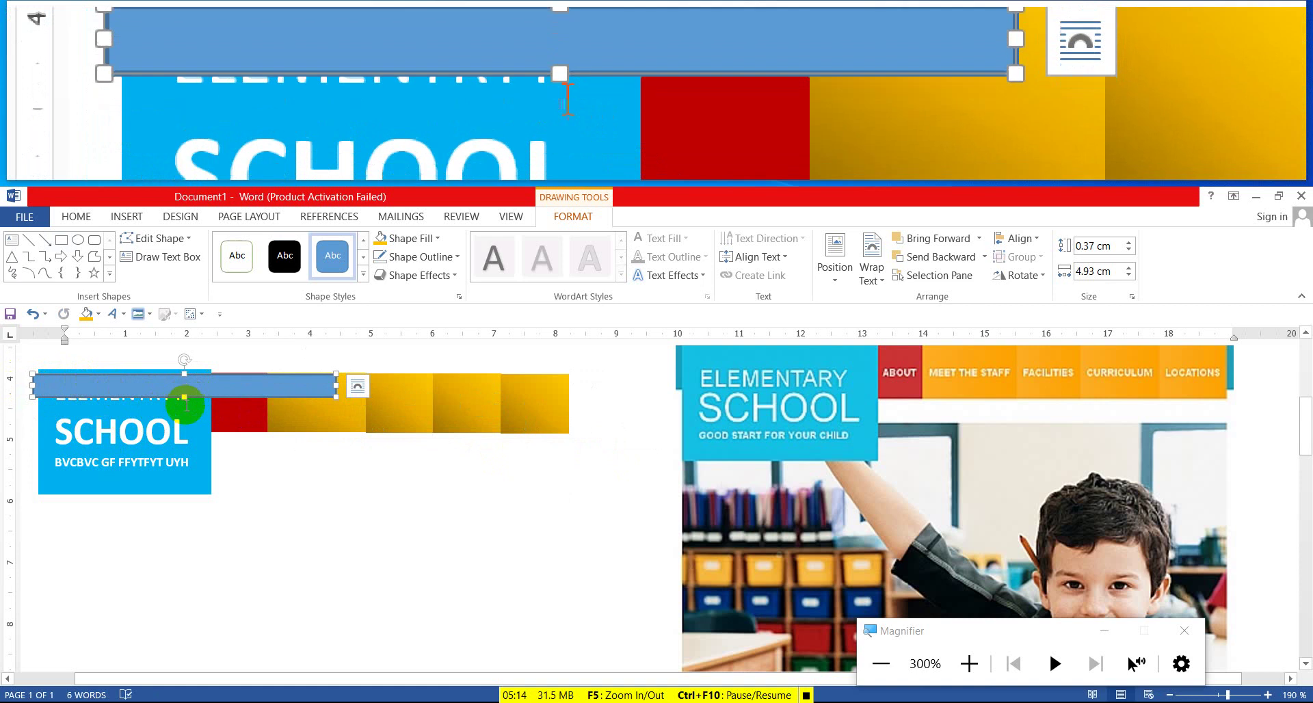
{"action": "double_click", "coordinate": [185, 403]}
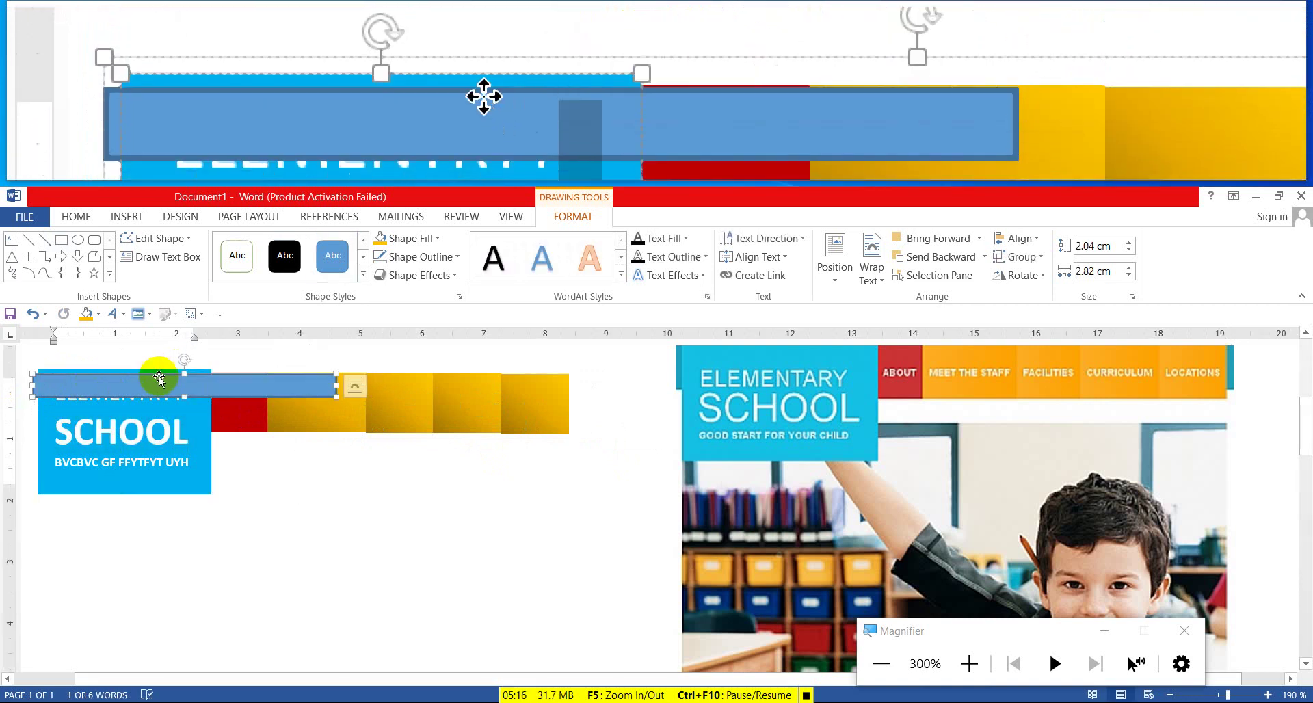
{"action": "left_click", "coordinate": [176, 388]}
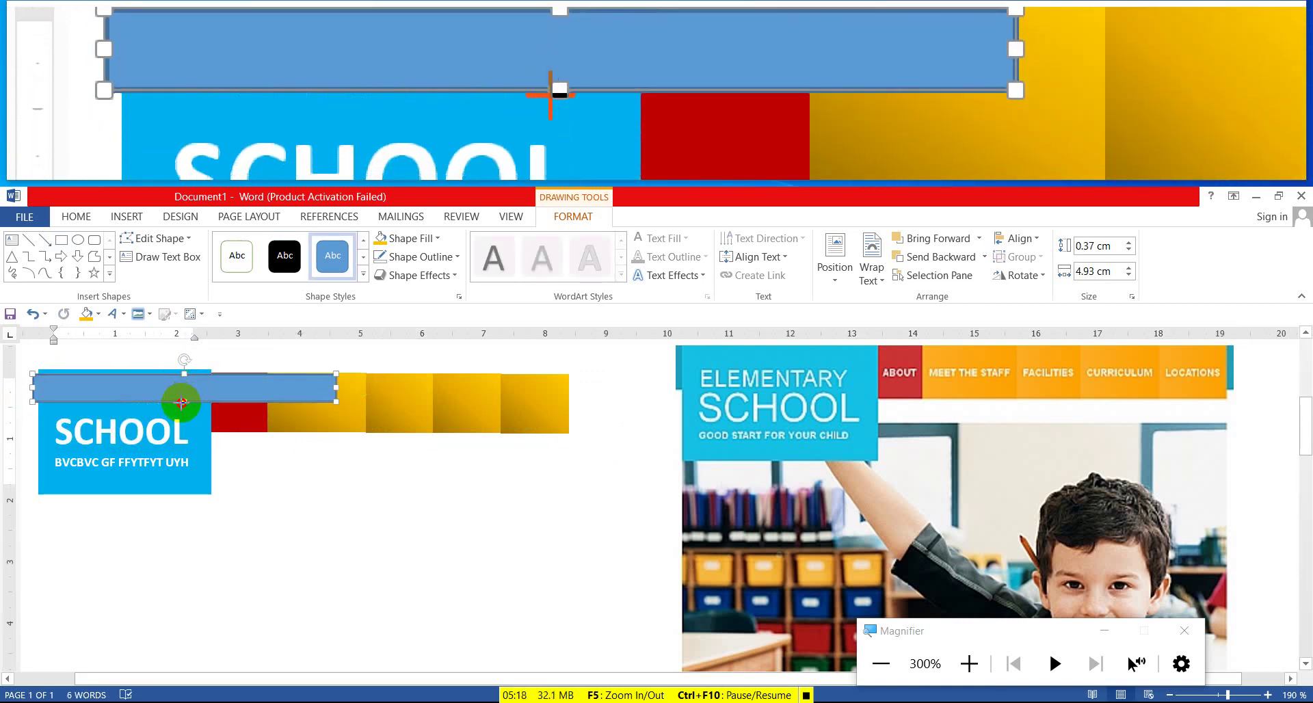
{"action": "left_click_drag", "start_coordinate": [181, 403], "coordinate": [181, 413]}
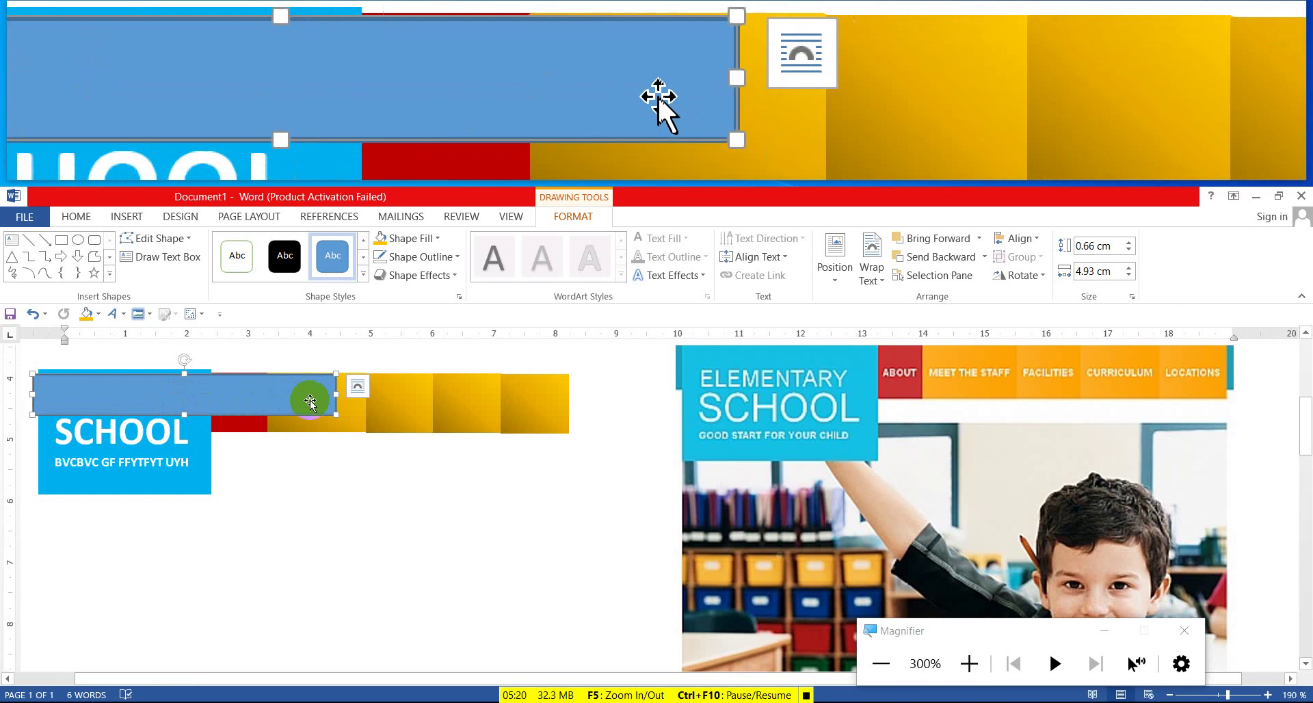
{"action": "left_click_drag", "start_coordinate": [338, 397], "coordinate": [577, 429]}
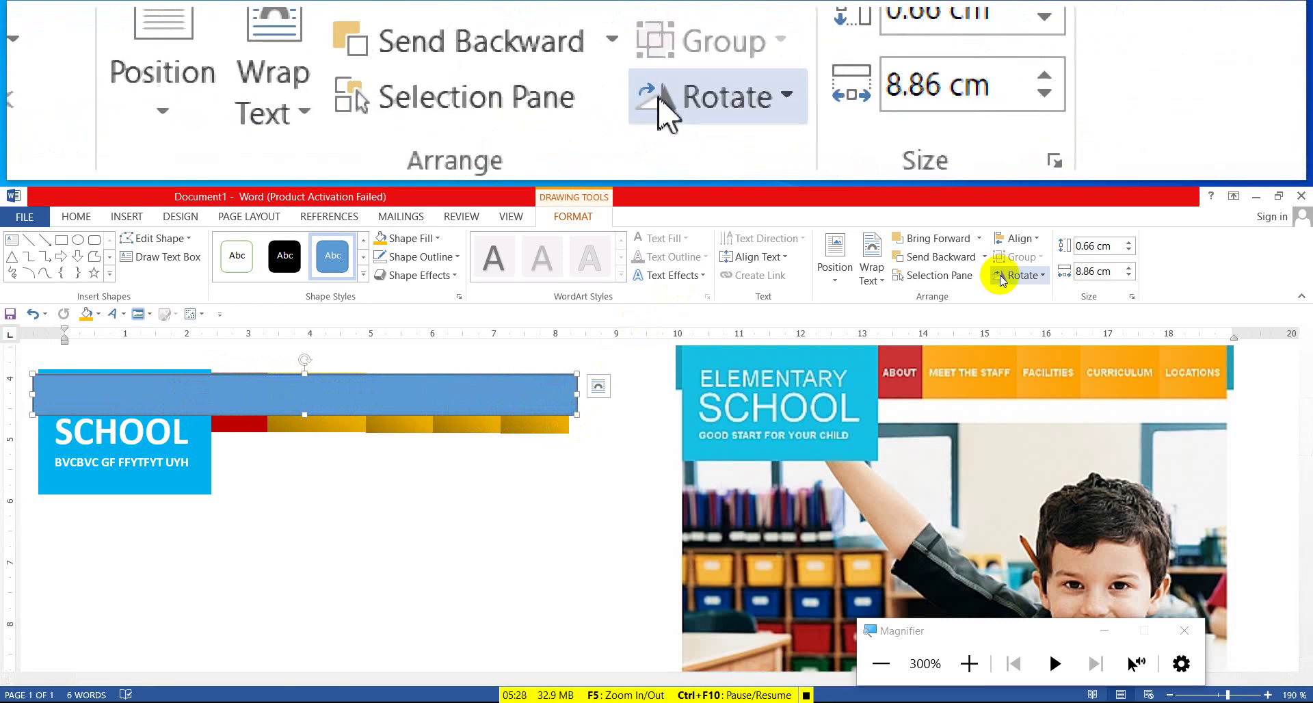
- Send the bar to the back behind the header blocks and fill it Blue, Accent 1, Darker 50%
{"action": "left_click", "coordinate": [984, 257]}
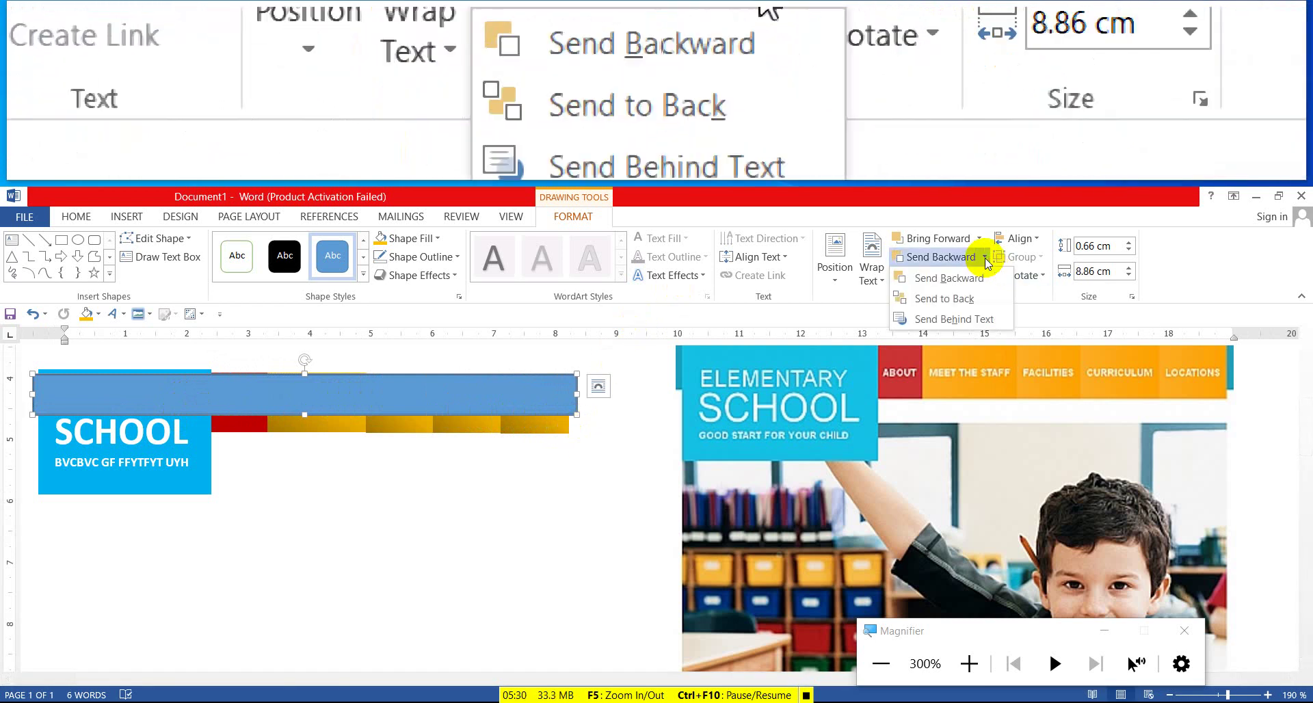
{"action": "left_click", "coordinate": [944, 298]}
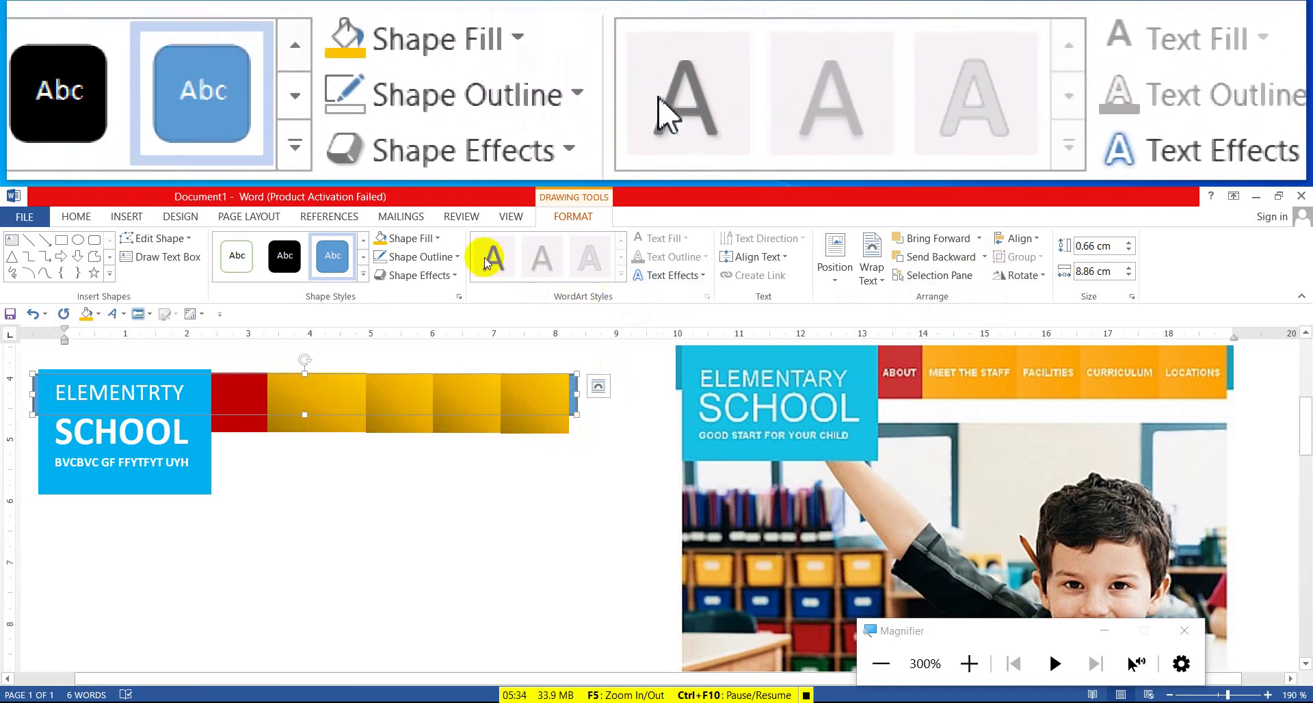
{"action": "left_click", "coordinate": [415, 242]}
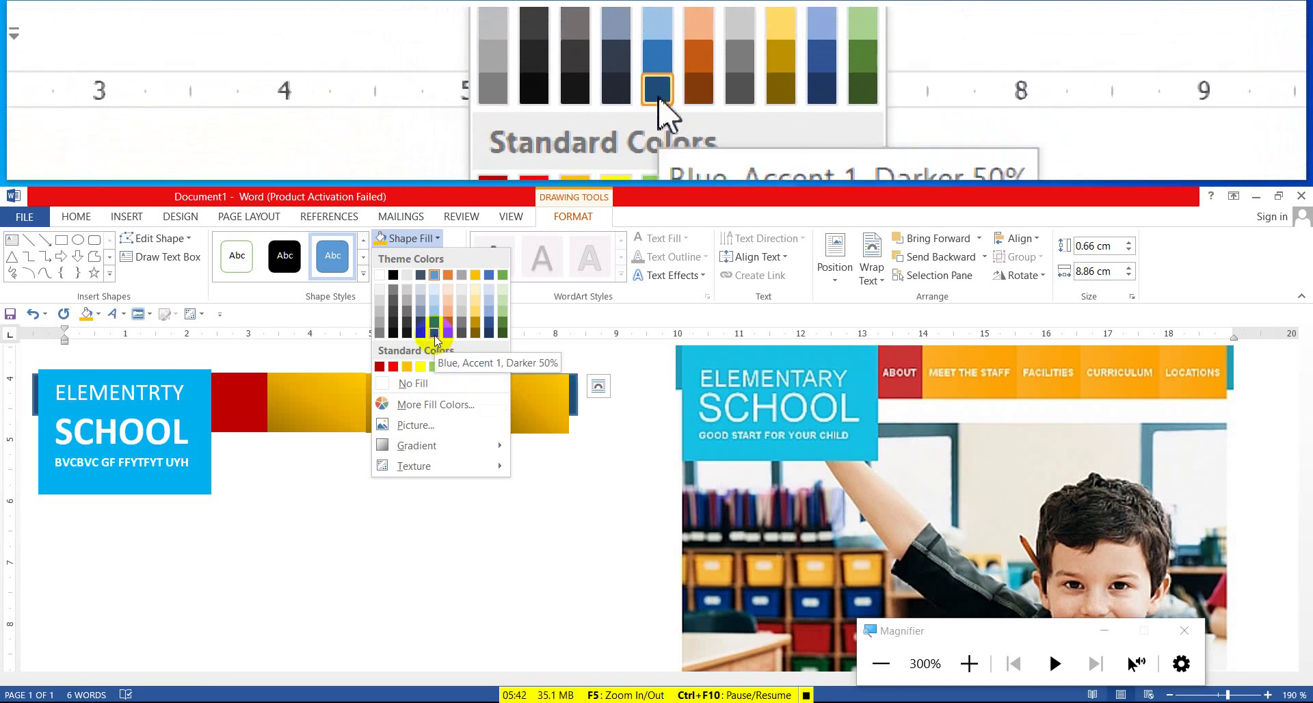
{"action": "left_click", "coordinate": [435, 333]}
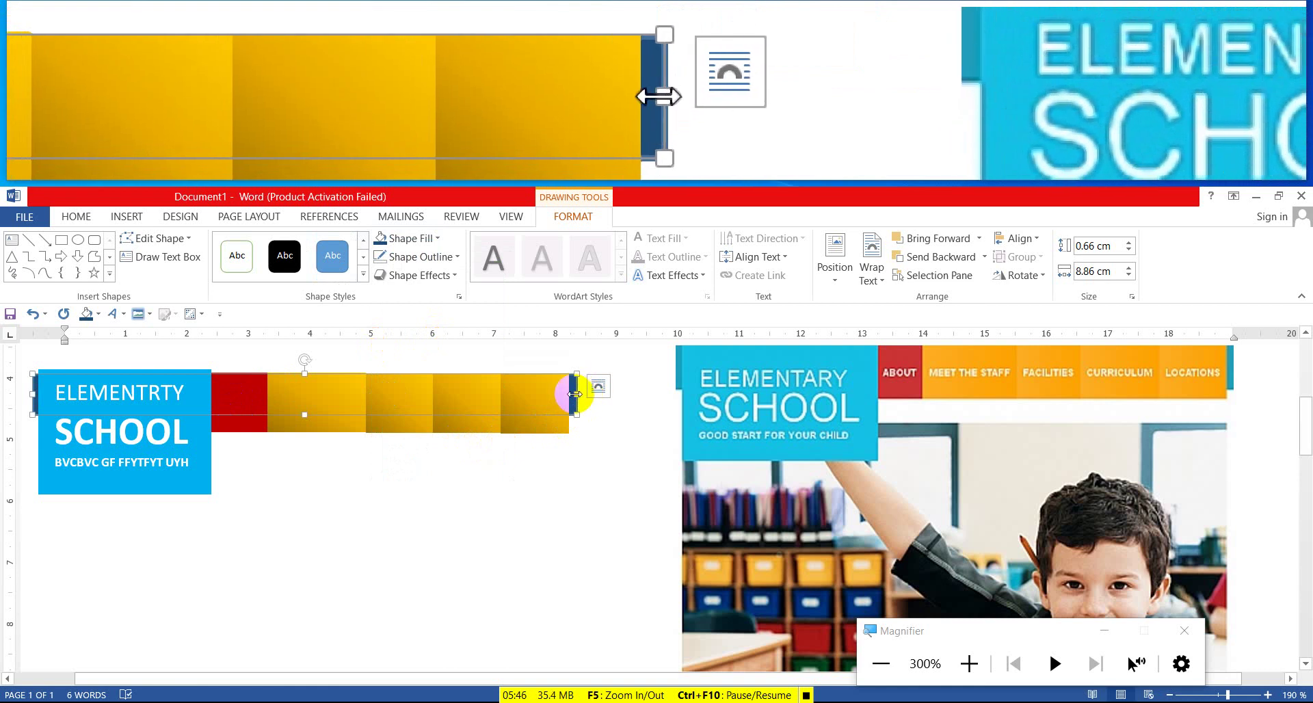
- Widen the dark blue bar to about 9.04 cm and add an empty line at the page top
{"action": "left_click_drag", "start_coordinate": [574, 394], "coordinate": [586, 395]}
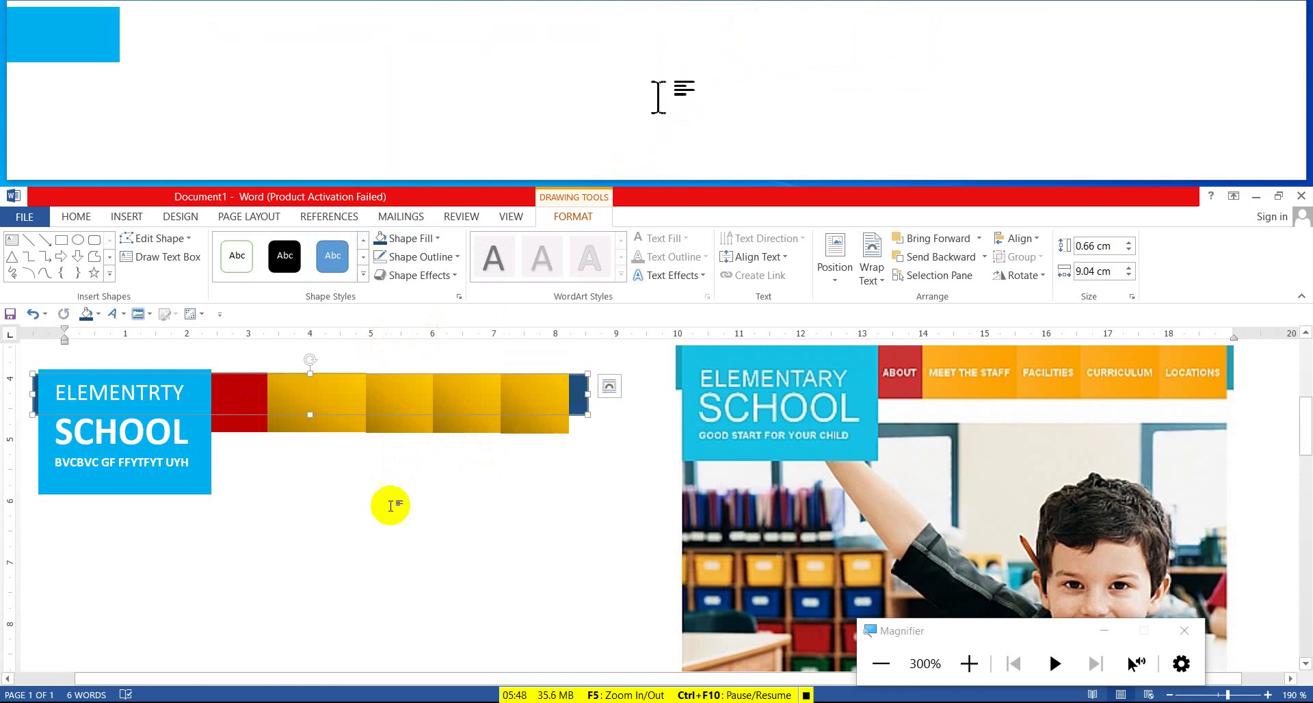
{"action": "left_click", "coordinate": [288, 469]}
{"action": "scroll", "coordinate": [290, 471], "scroll_direction": "up", "scroll_amount": 3}
{"action": "key", "text": "Return"}
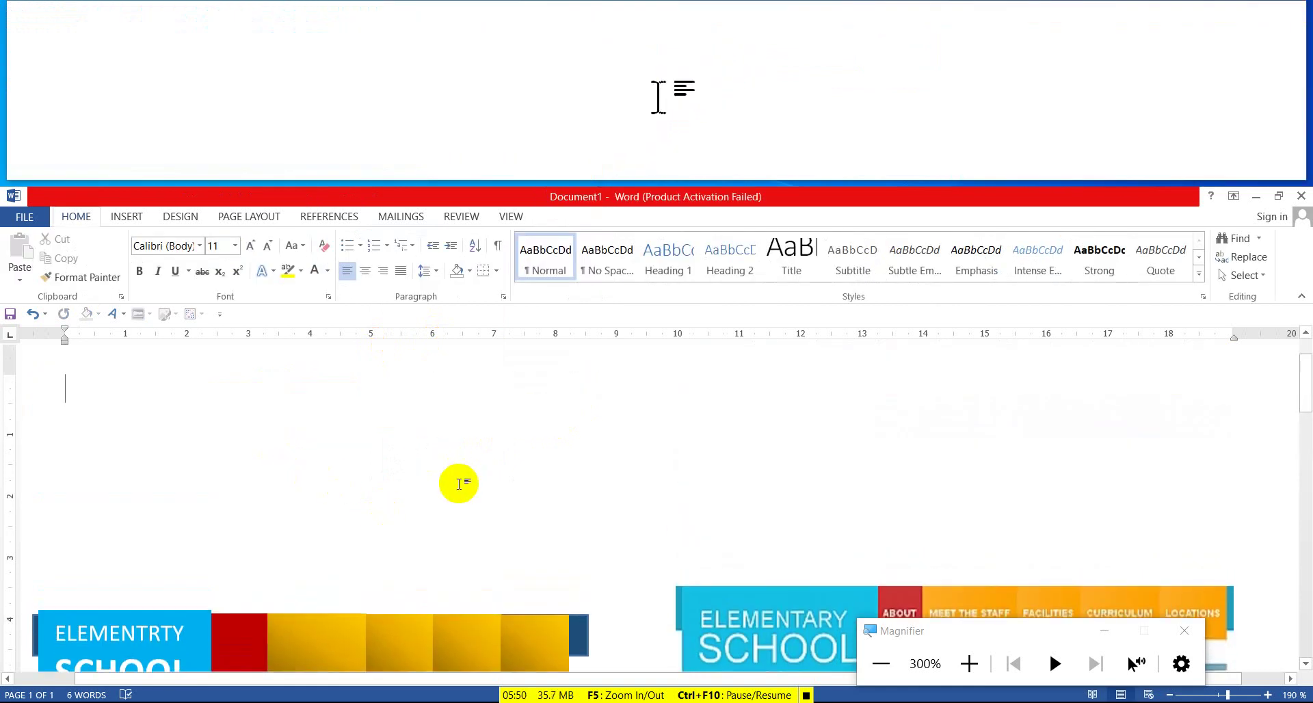
- Nudge the dark blue bar slightly left so thin strips show at both header ends
{"action": "left_click", "coordinate": [578, 635]}
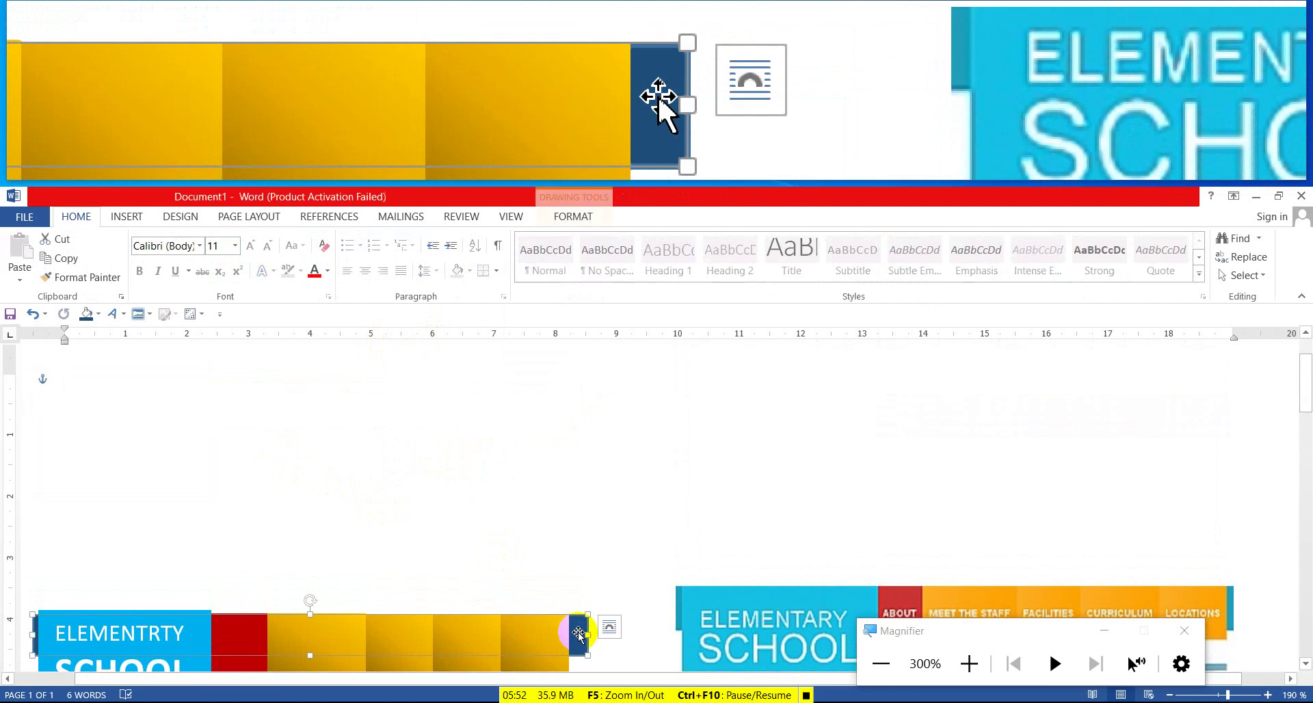
{"action": "left_click_drag", "start_coordinate": [585, 638], "coordinate": [580, 636]}
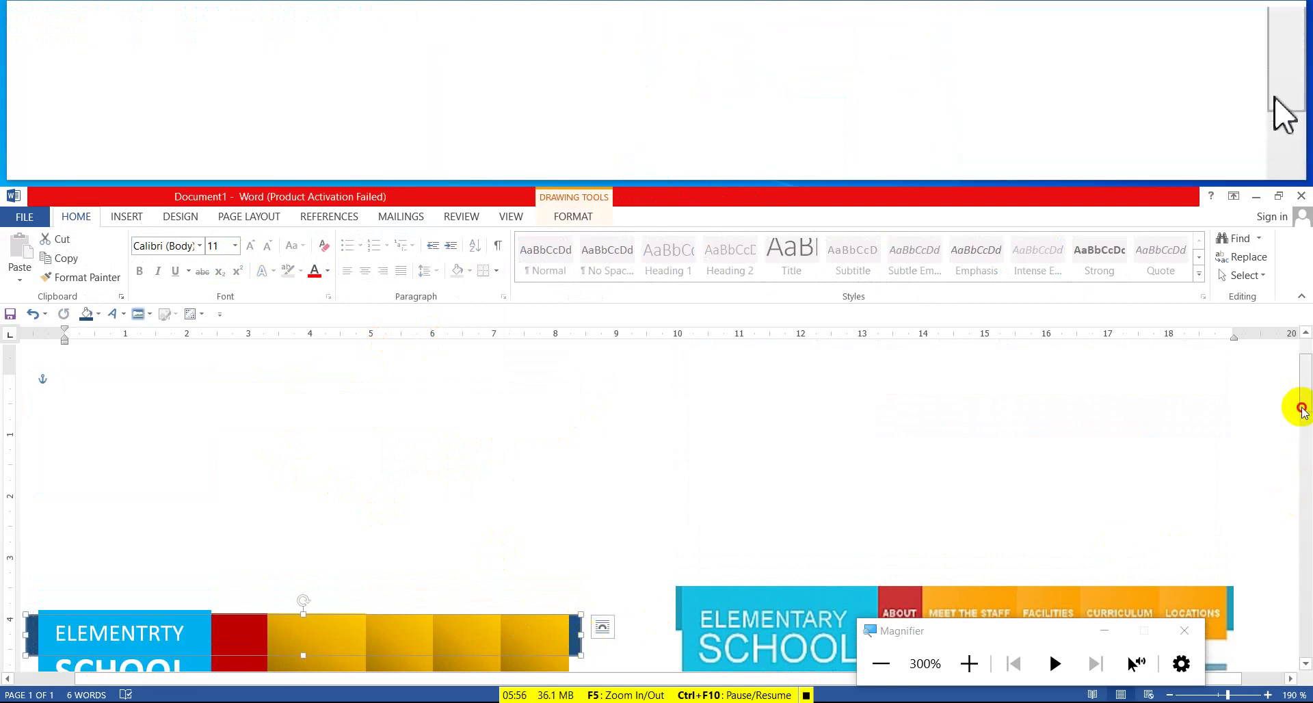
{"action": "left_click_drag", "start_coordinate": [1302, 410], "coordinate": [1304, 465]}
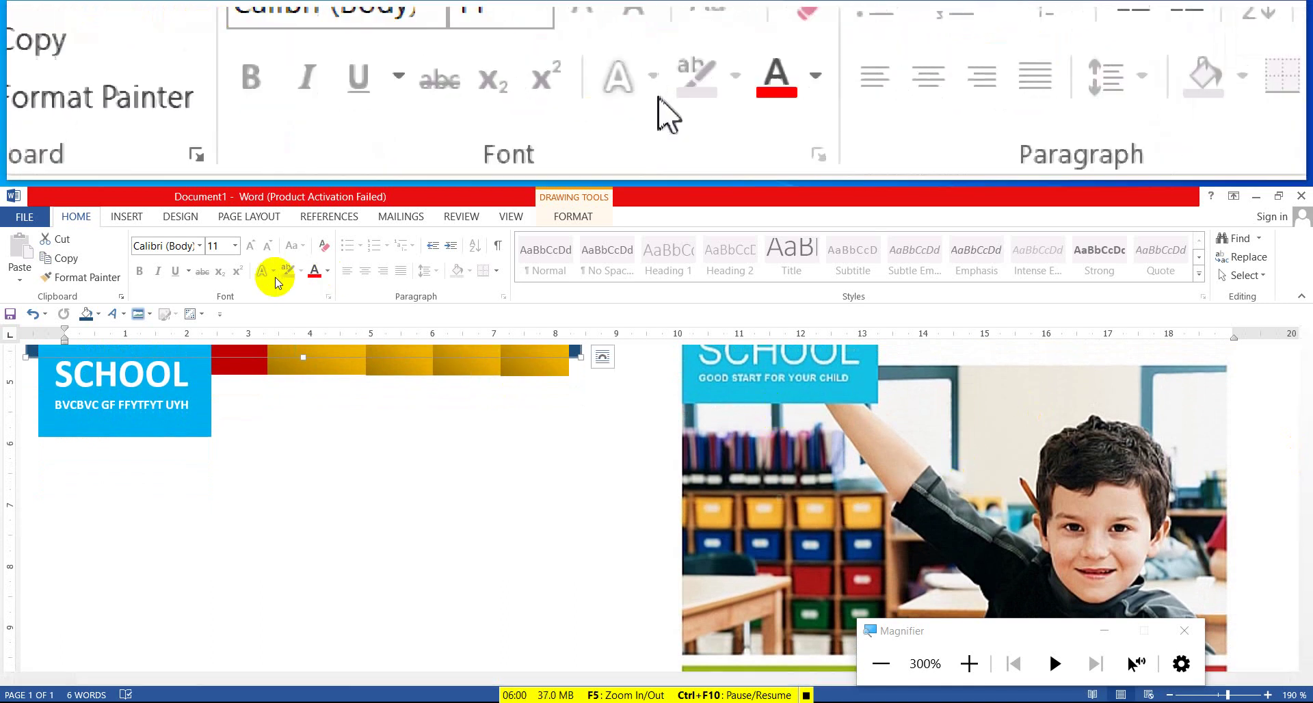
{"action": "left_click", "coordinate": [126, 216]}
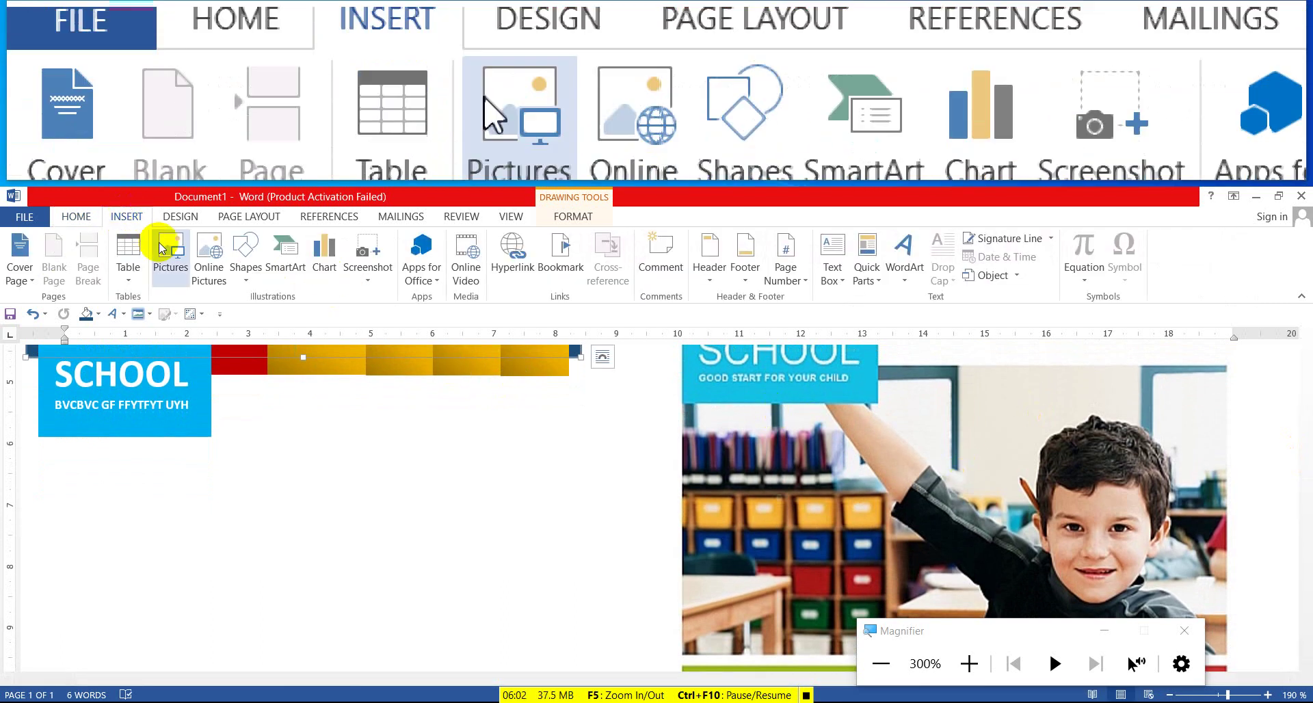
- Draw a large rectangle below the header, then undo it
{"action": "left_click", "coordinate": [245, 272]}
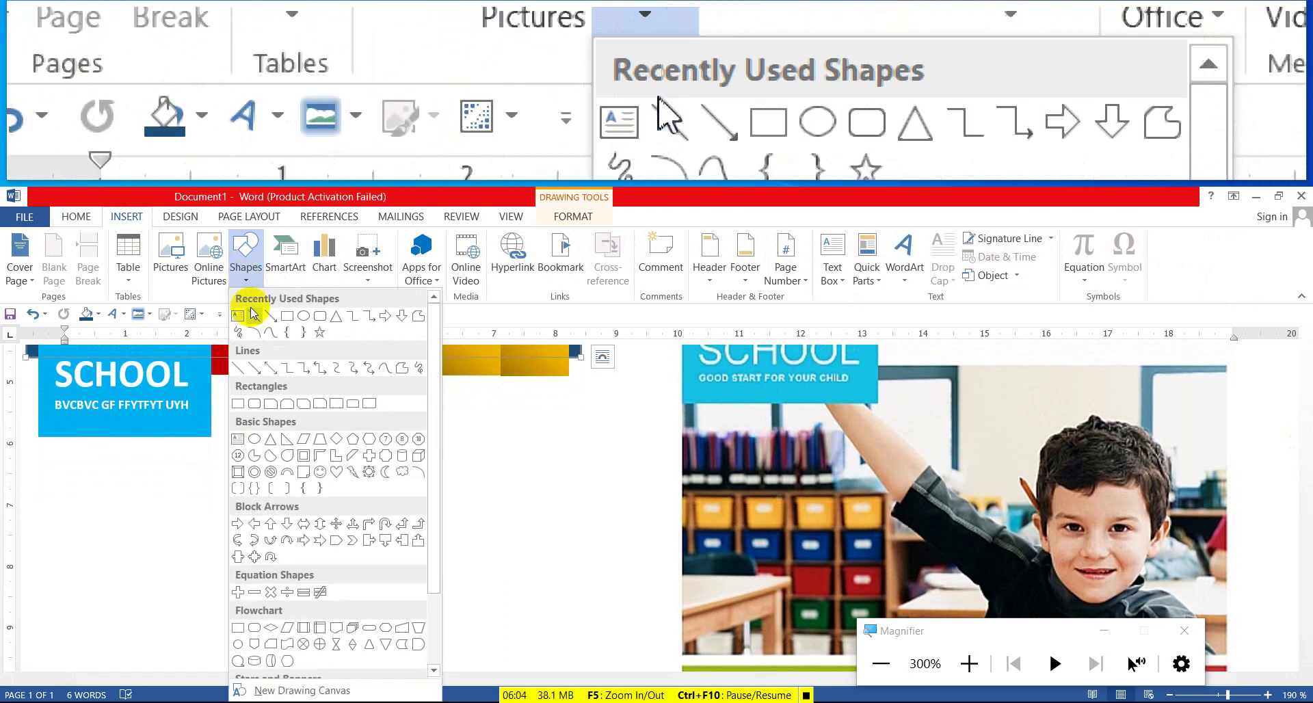
{"action": "left_click", "coordinate": [287, 317]}
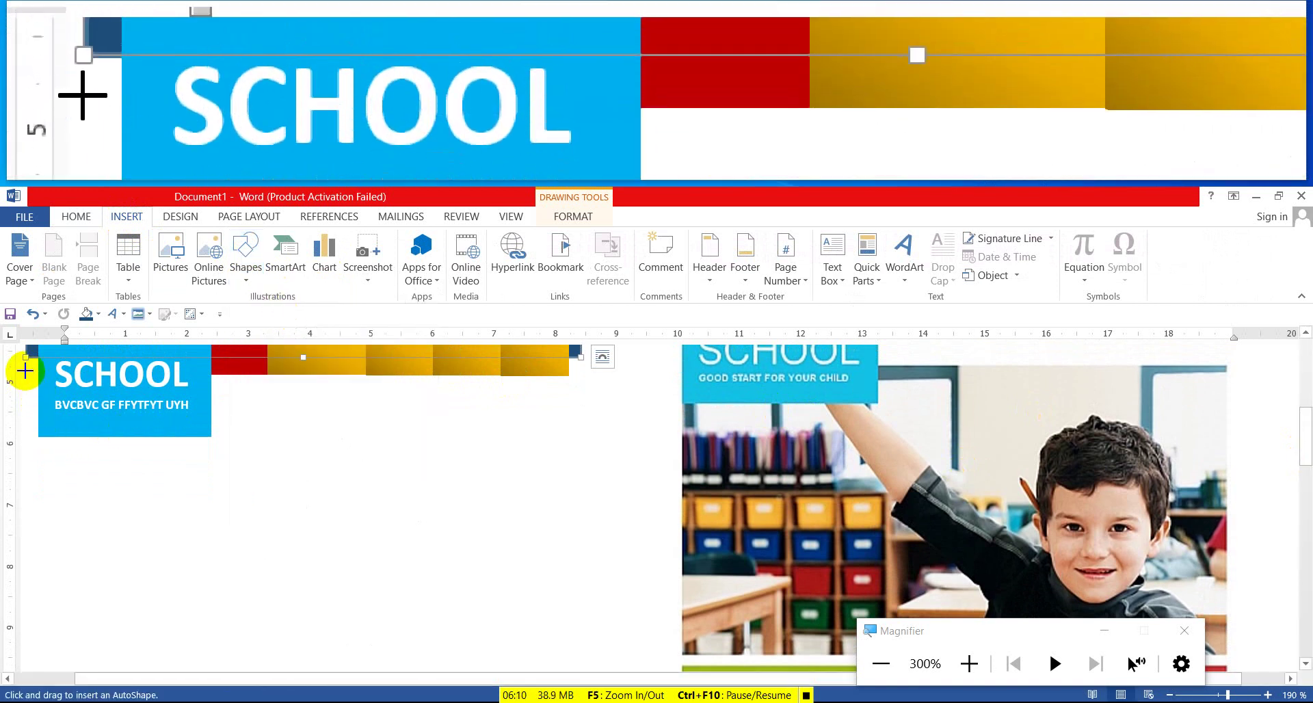
{"action": "left_click_drag", "start_coordinate": [68, 400], "coordinate": [582, 607]}
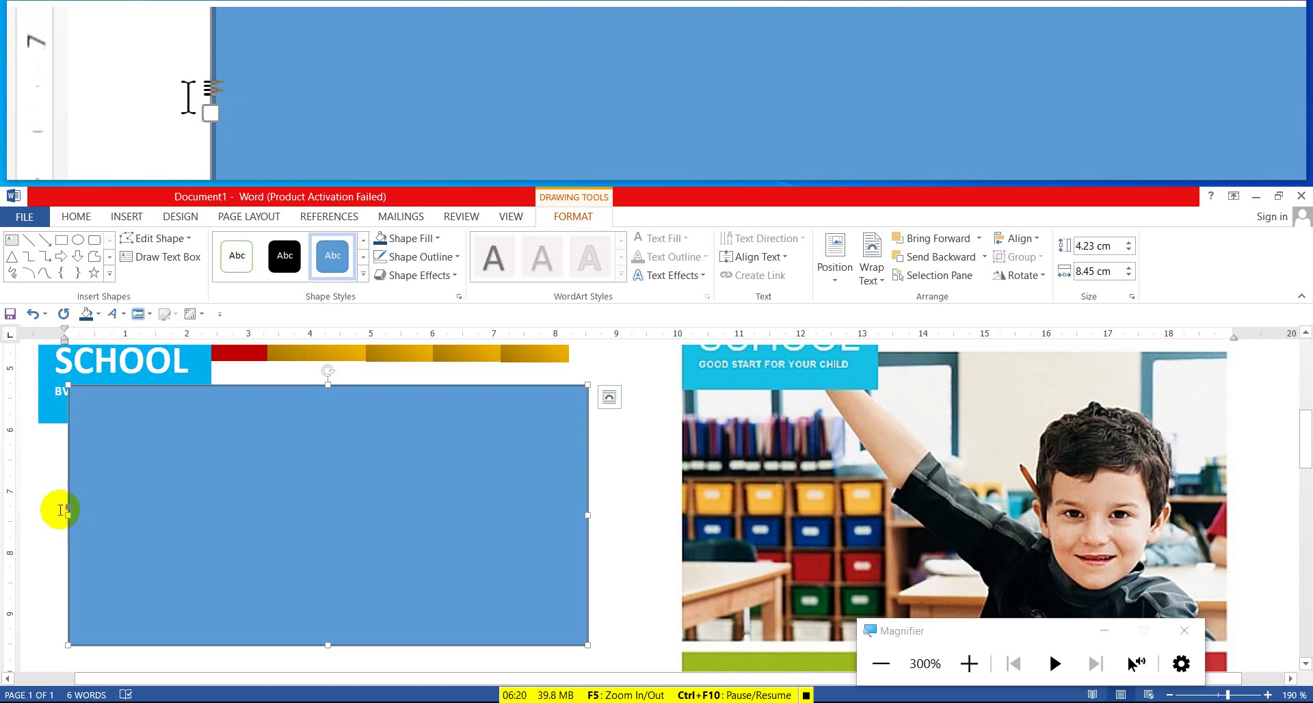
{"action": "key", "text": "ctrl+z"}
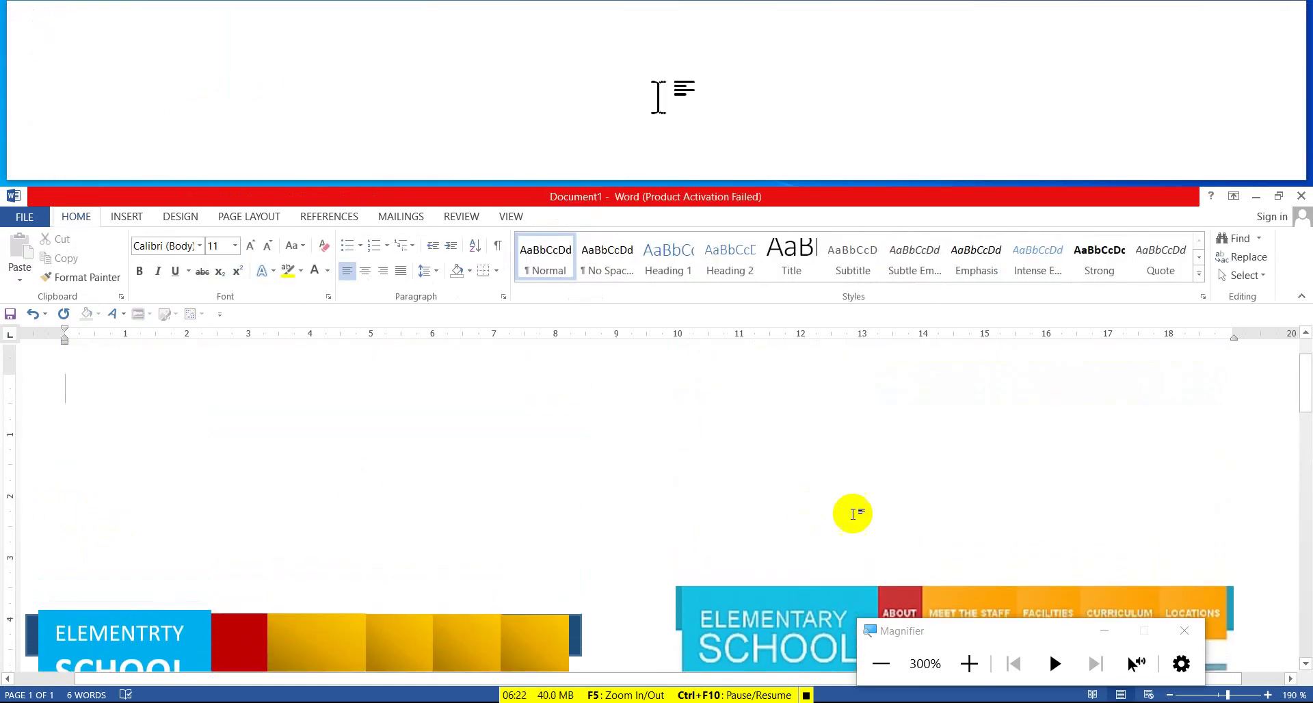
- Drag the light blue rectangle's left edge outward so it spans the left column
{"action": "left_click_drag", "start_coordinate": [1304, 374], "coordinate": [1306, 465]}
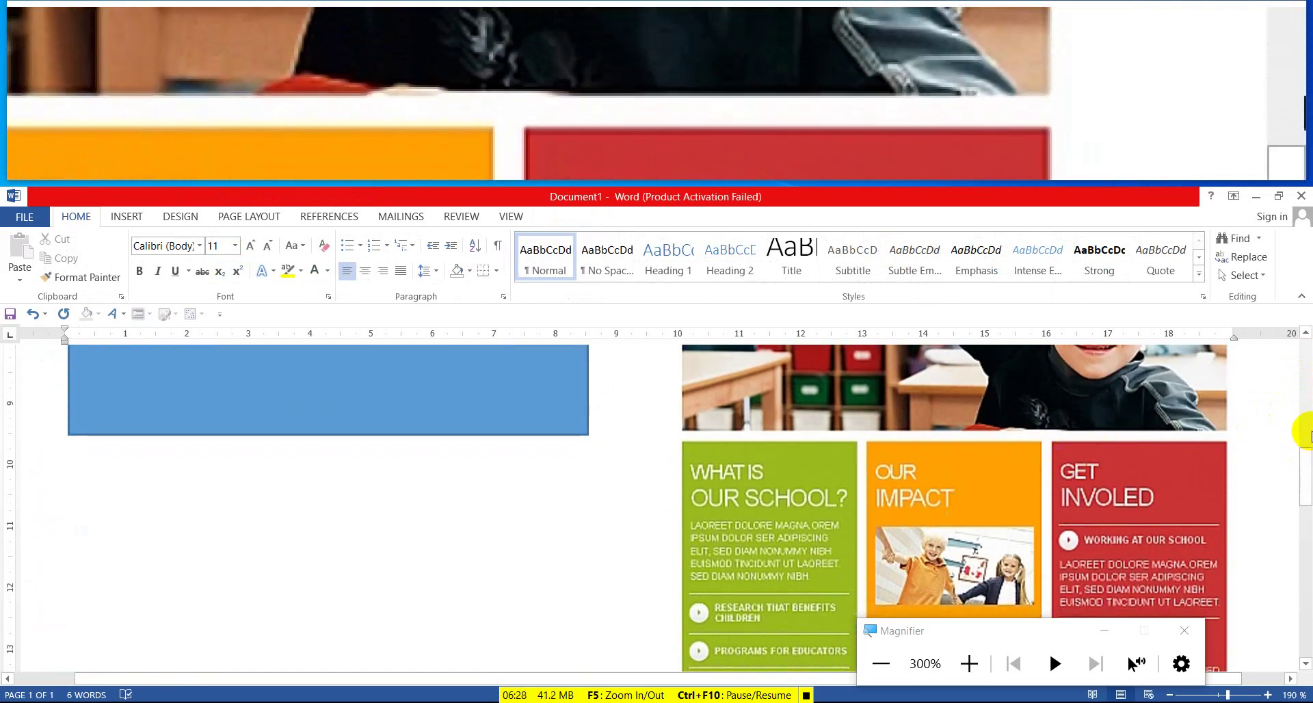
{"action": "left_click_drag", "start_coordinate": [1302, 477], "coordinate": [1303, 452]}
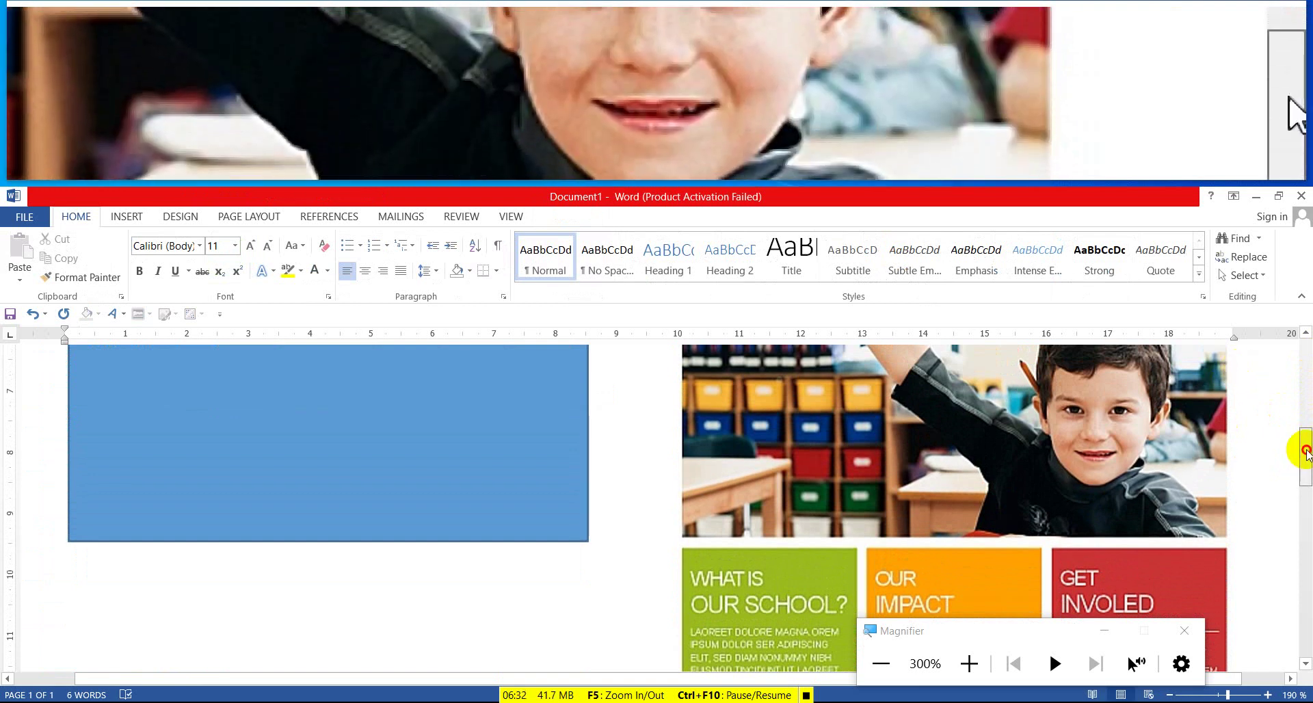
{"action": "left_click_drag", "start_coordinate": [1304, 453], "coordinate": [1306, 431]}
{"action": "left_click", "coordinate": [395, 486]}
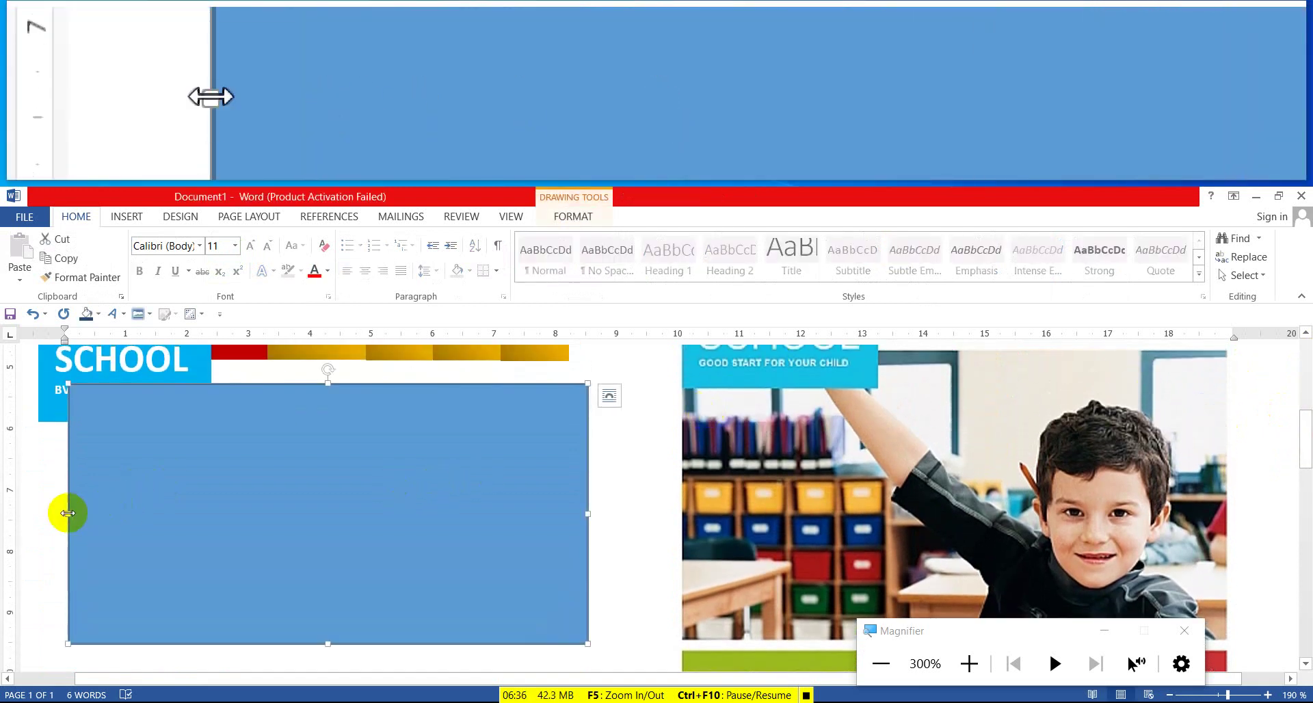
{"action": "left_click_drag", "start_coordinate": [54, 510], "coordinate": [39, 507]}
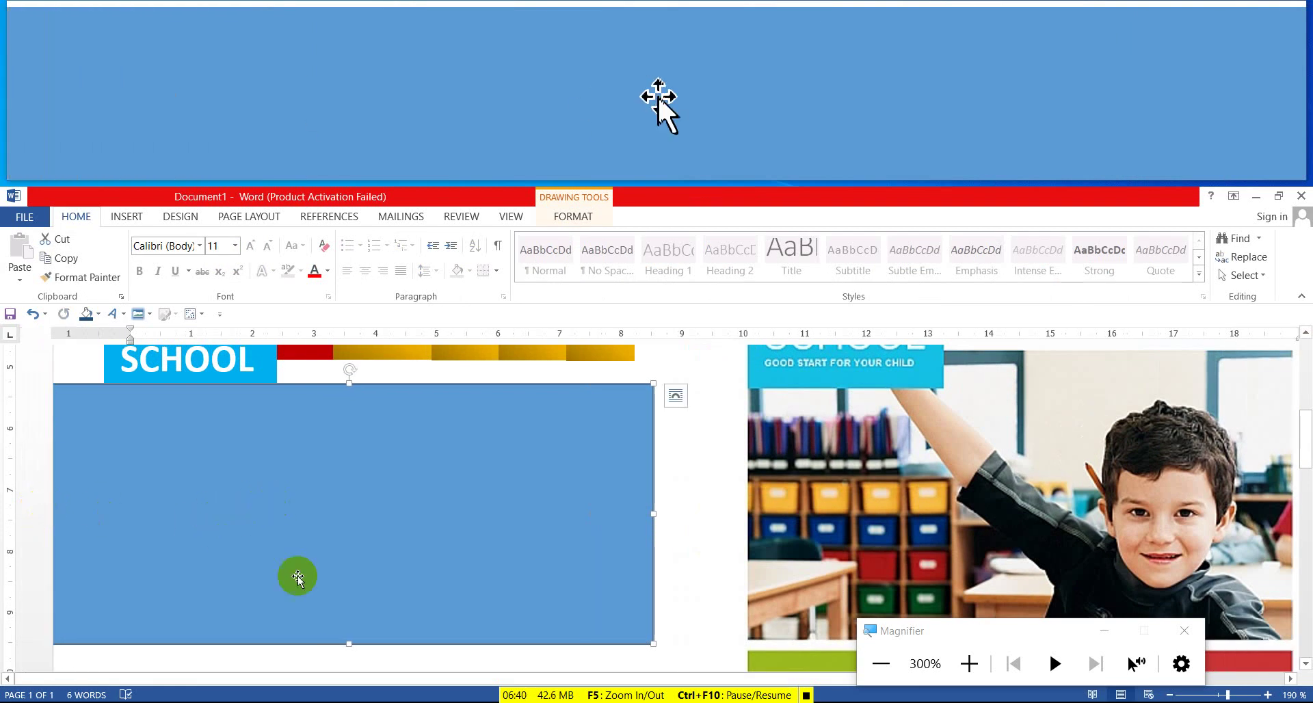
{"action": "left_click", "coordinate": [350, 652]}
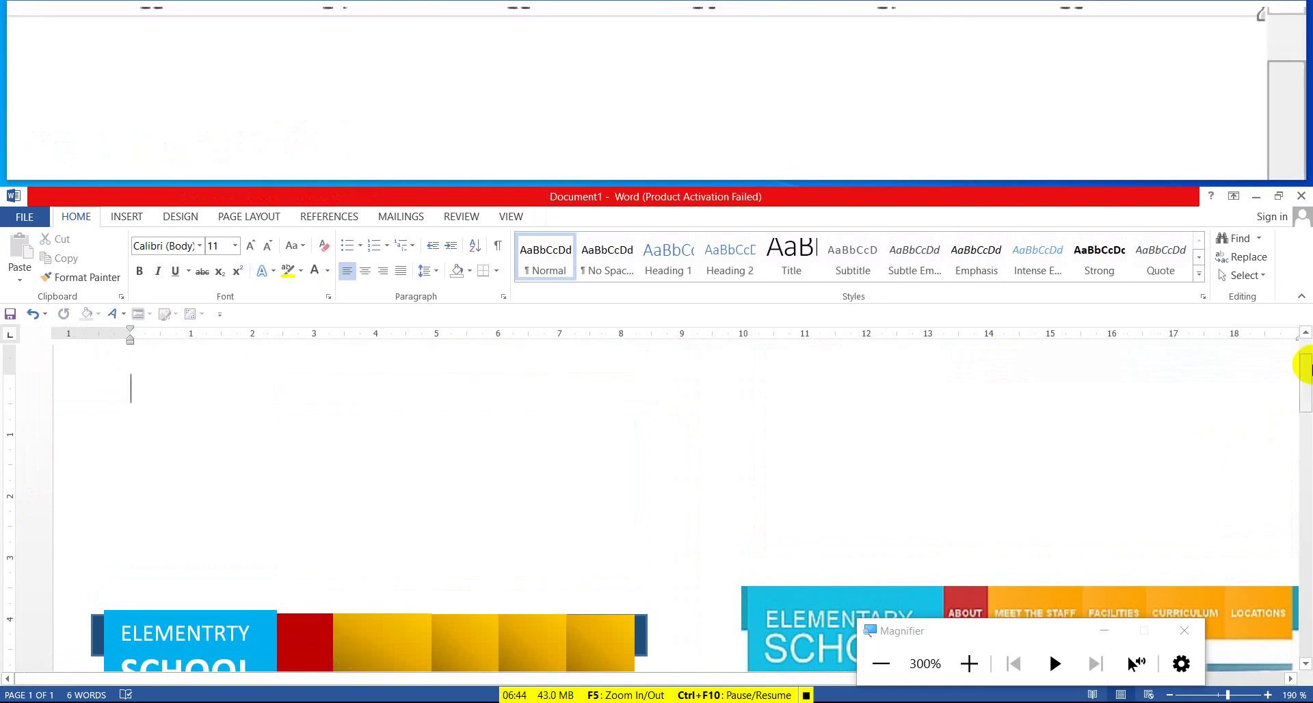
{"action": "left_click_drag", "start_coordinate": [1306, 388], "coordinate": [1307, 448]}
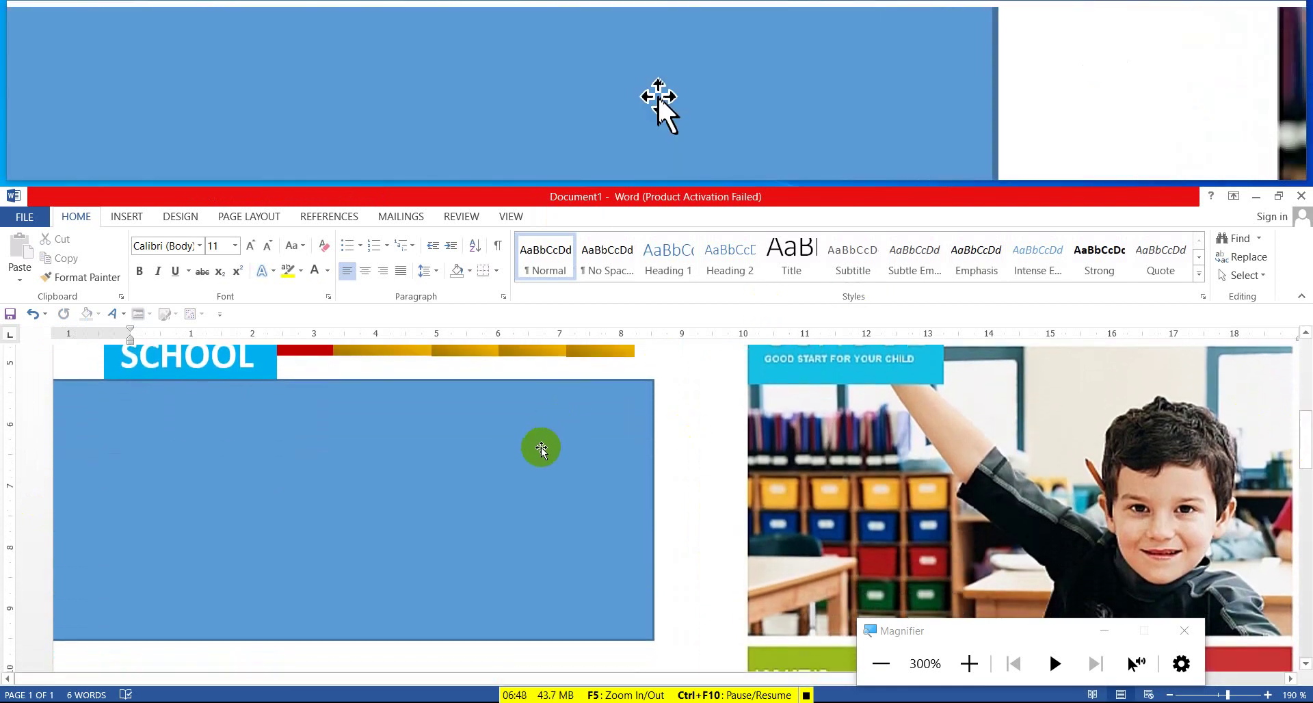
- Fill the large rectangle with the schoolgirl photo from the Desktop, working offline
{"action": "left_click", "coordinate": [540, 446]}
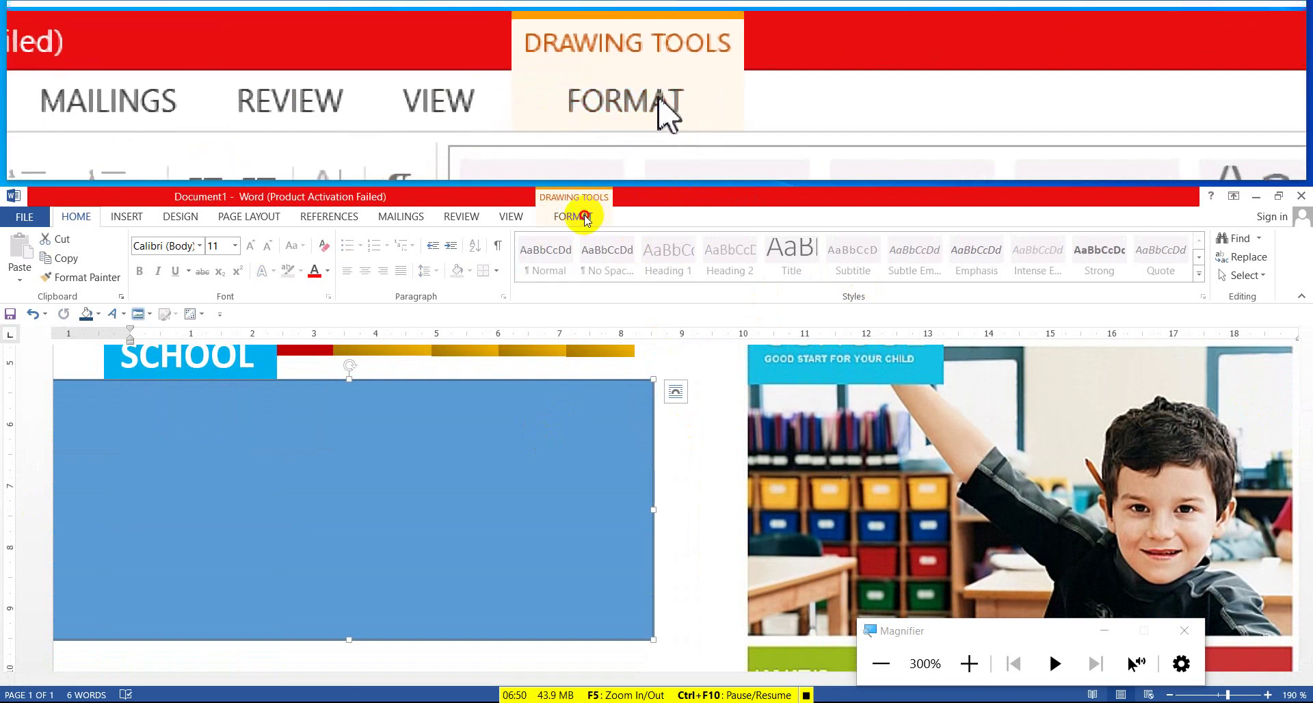
{"action": "left_click", "coordinate": [584, 217]}
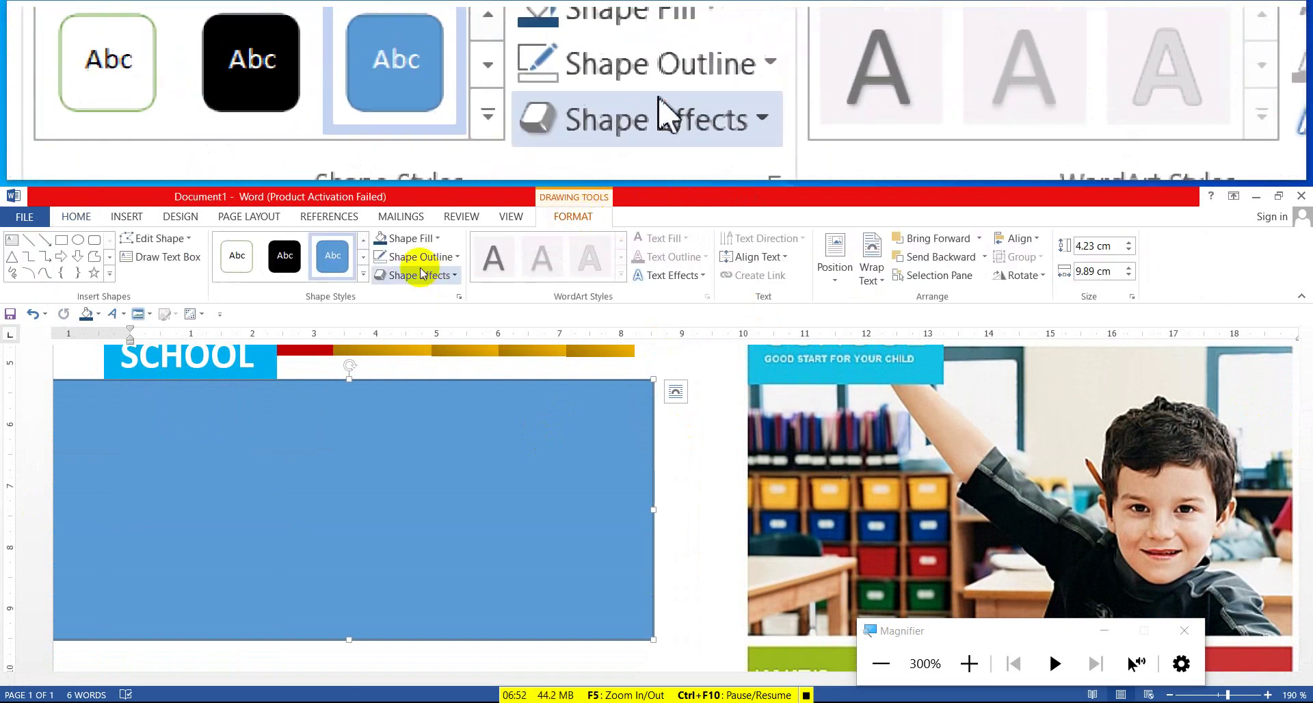
{"action": "left_click", "coordinate": [412, 239]}
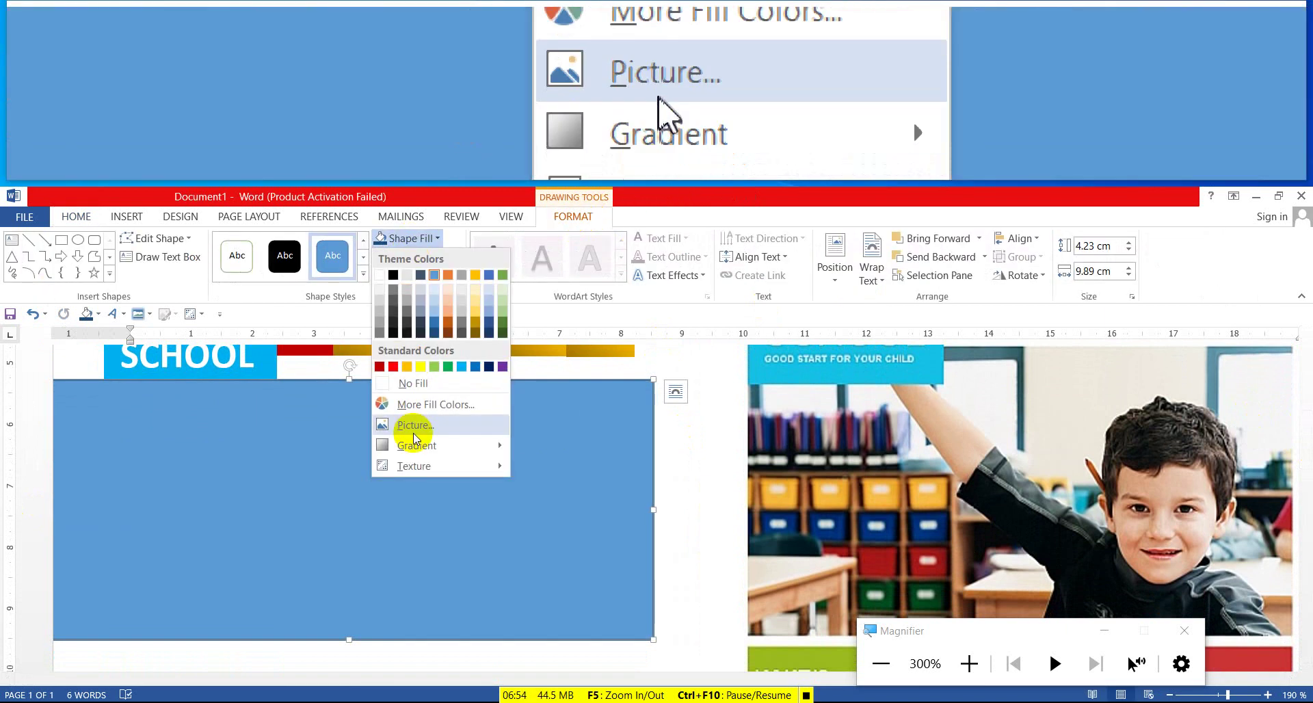
{"action": "left_click", "coordinate": [414, 427]}
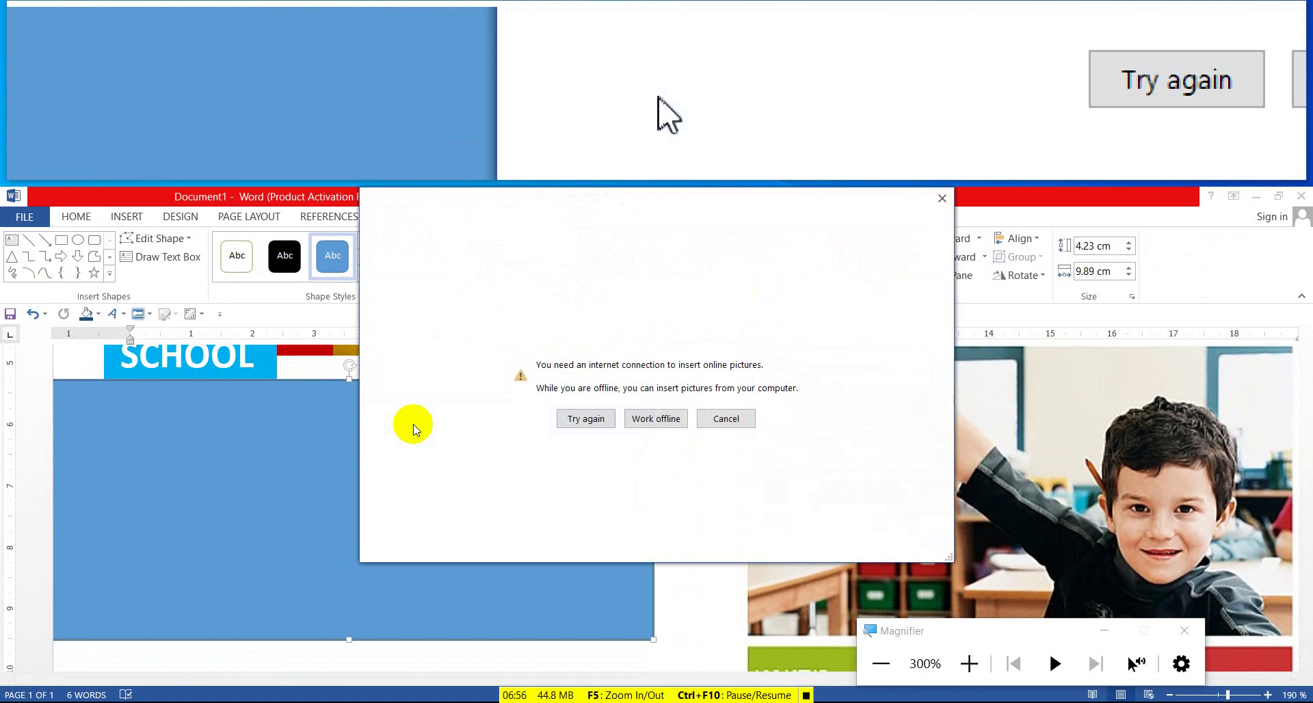
{"action": "left_click", "coordinate": [643, 417]}
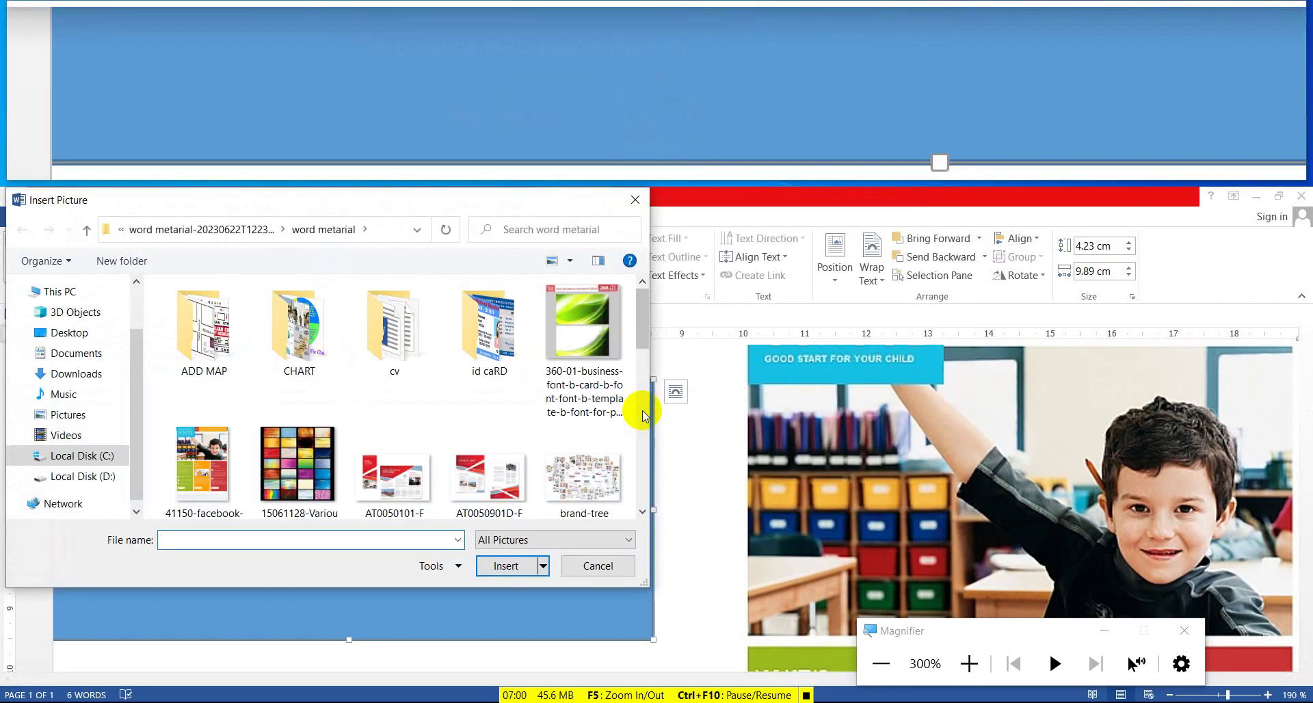
{"action": "left_click", "coordinate": [69, 332]}
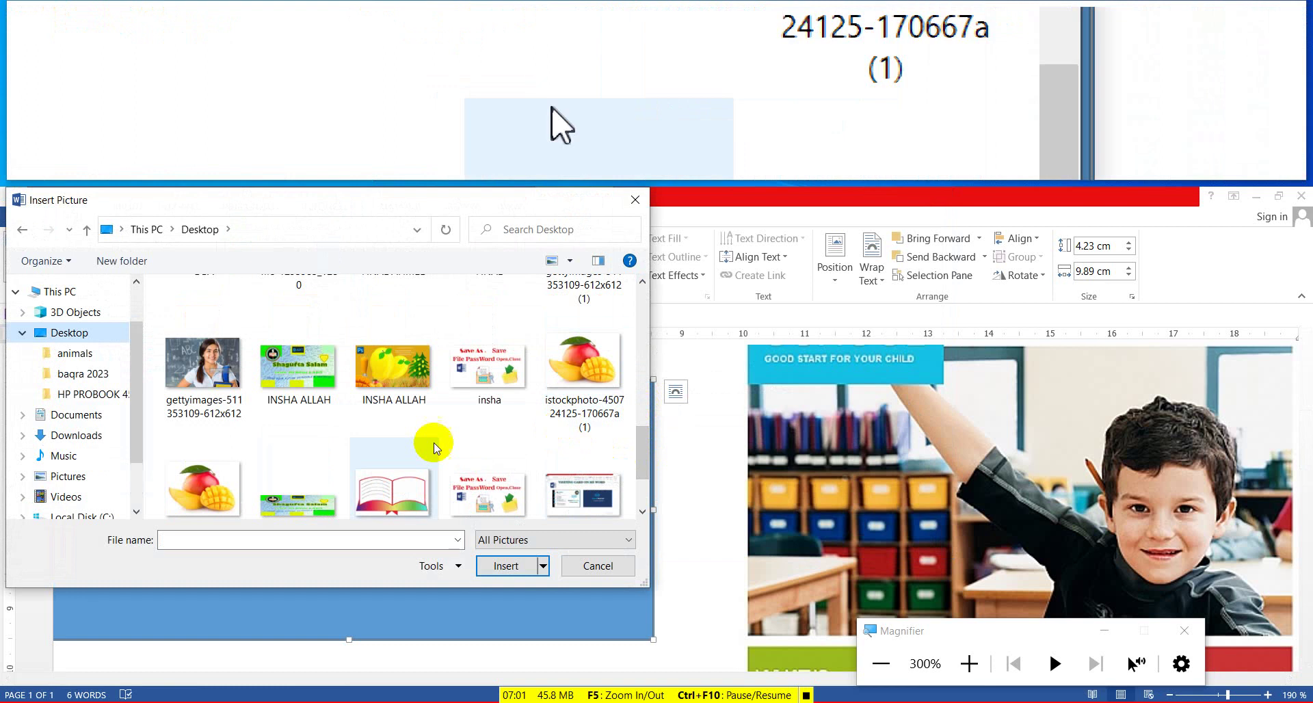
{"action": "left_click", "coordinate": [488, 559]}
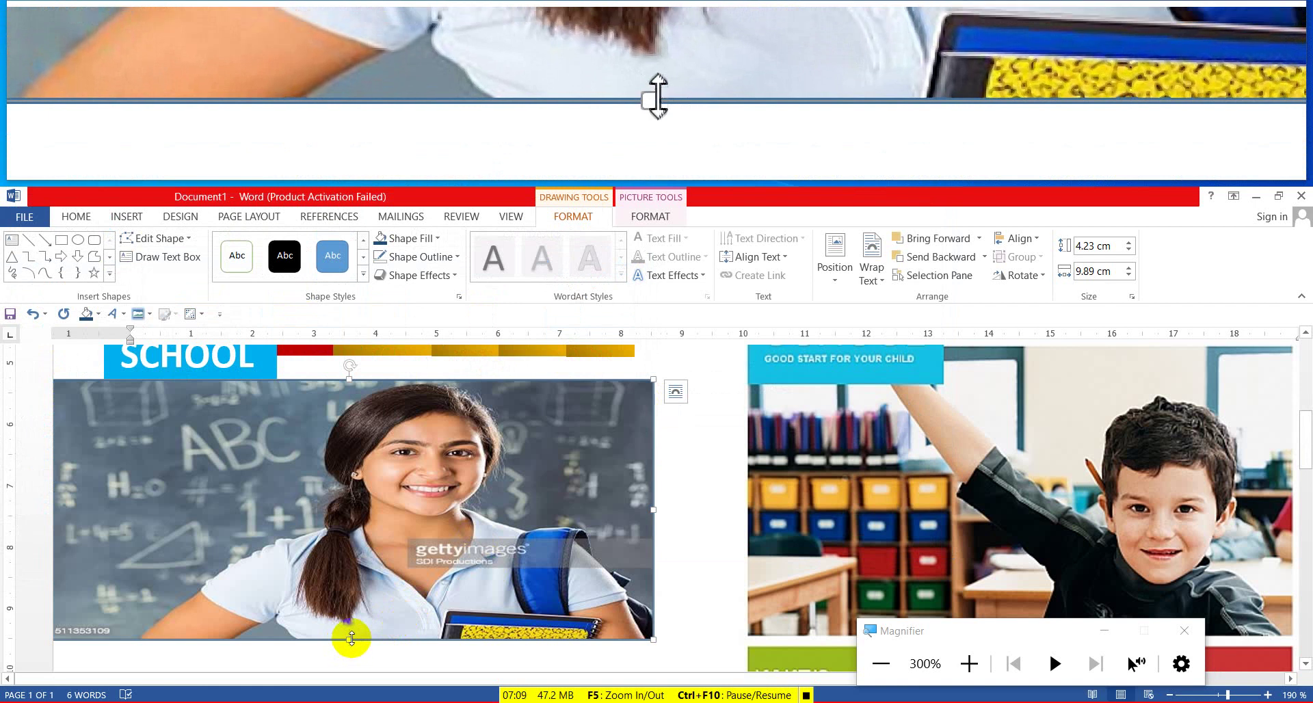
- Stretch the photo taller and move it up under the SCHOOL header
{"action": "left_click_drag", "start_coordinate": [351, 644], "coordinate": [352, 641]}
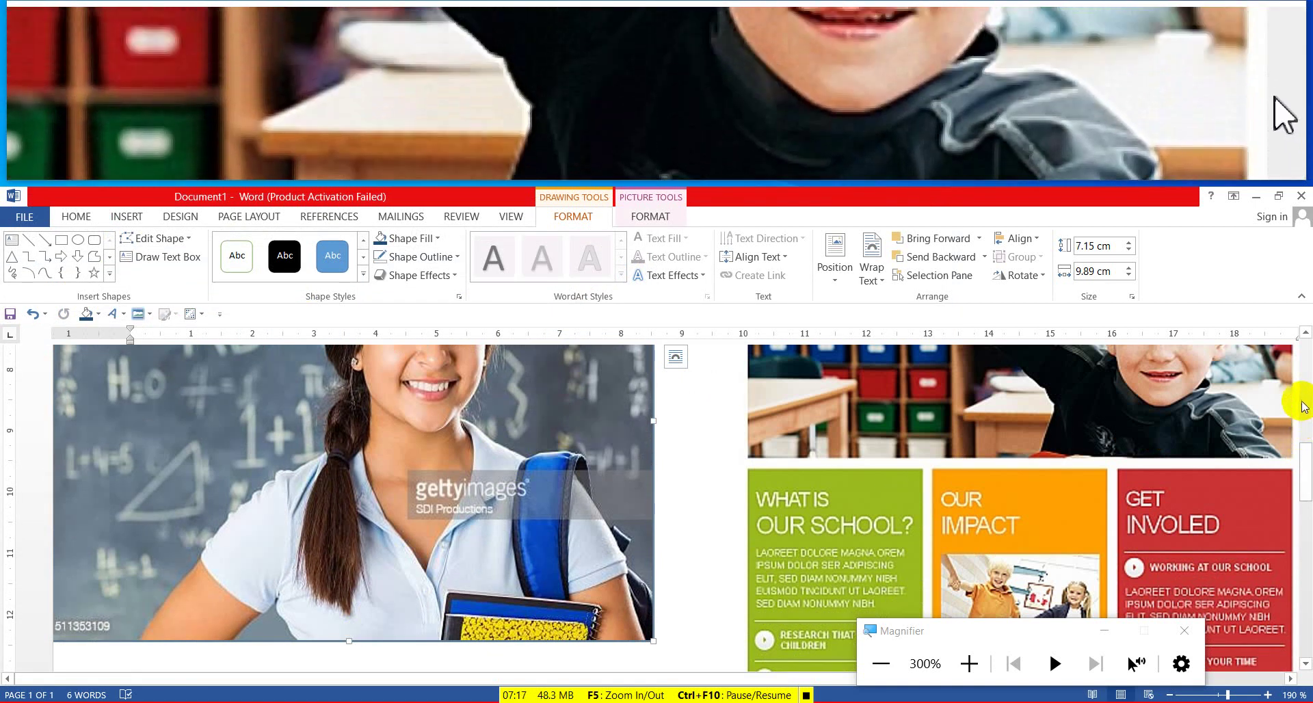
{"action": "left_click_drag", "start_coordinate": [1303, 441], "coordinate": [1305, 415]}
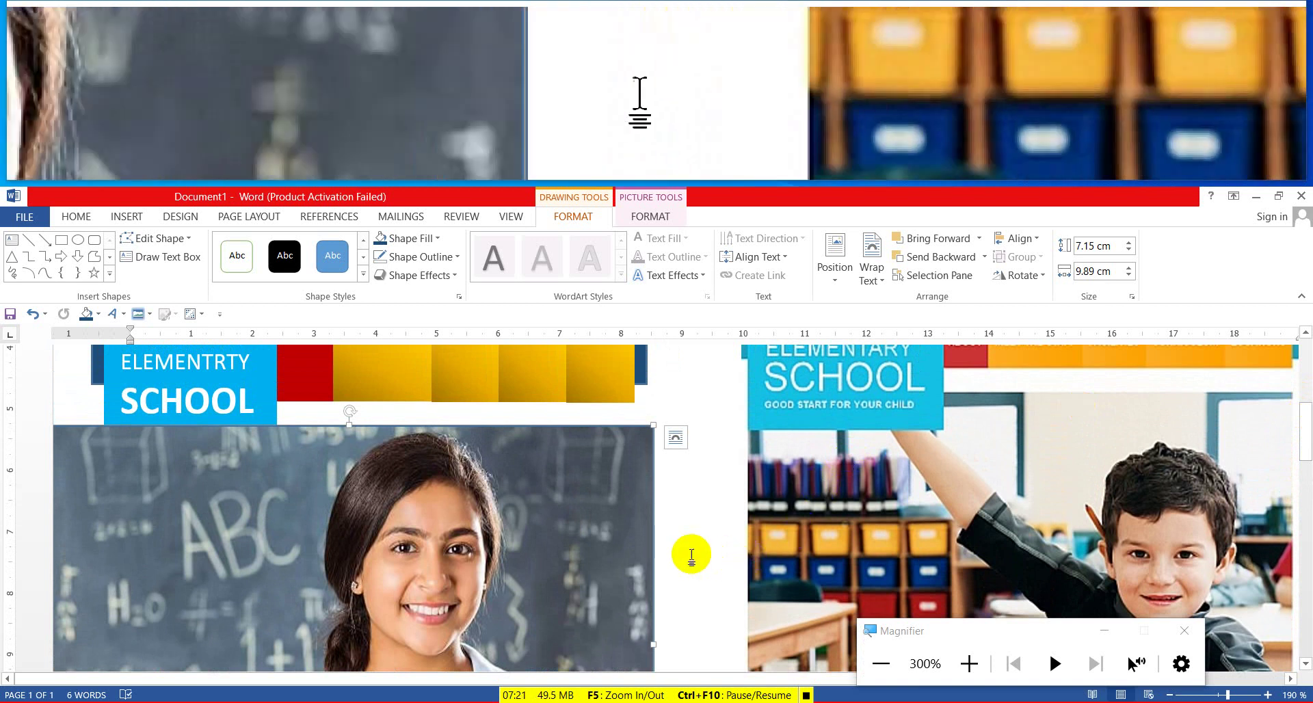
{"action": "left_click_drag", "start_coordinate": [624, 556], "coordinate": [625, 544]}
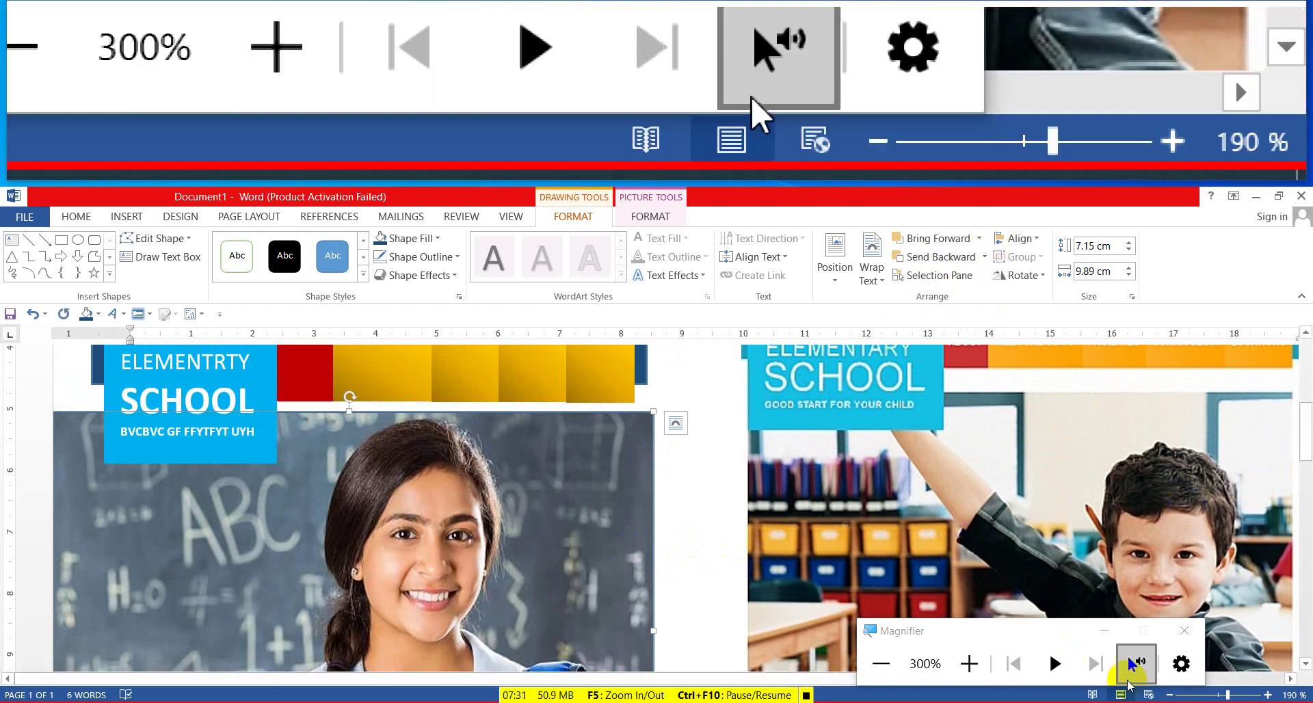
{"action": "left_click", "coordinate": [1169, 696]}
{"action": "left_click", "coordinate": [1169, 696]}
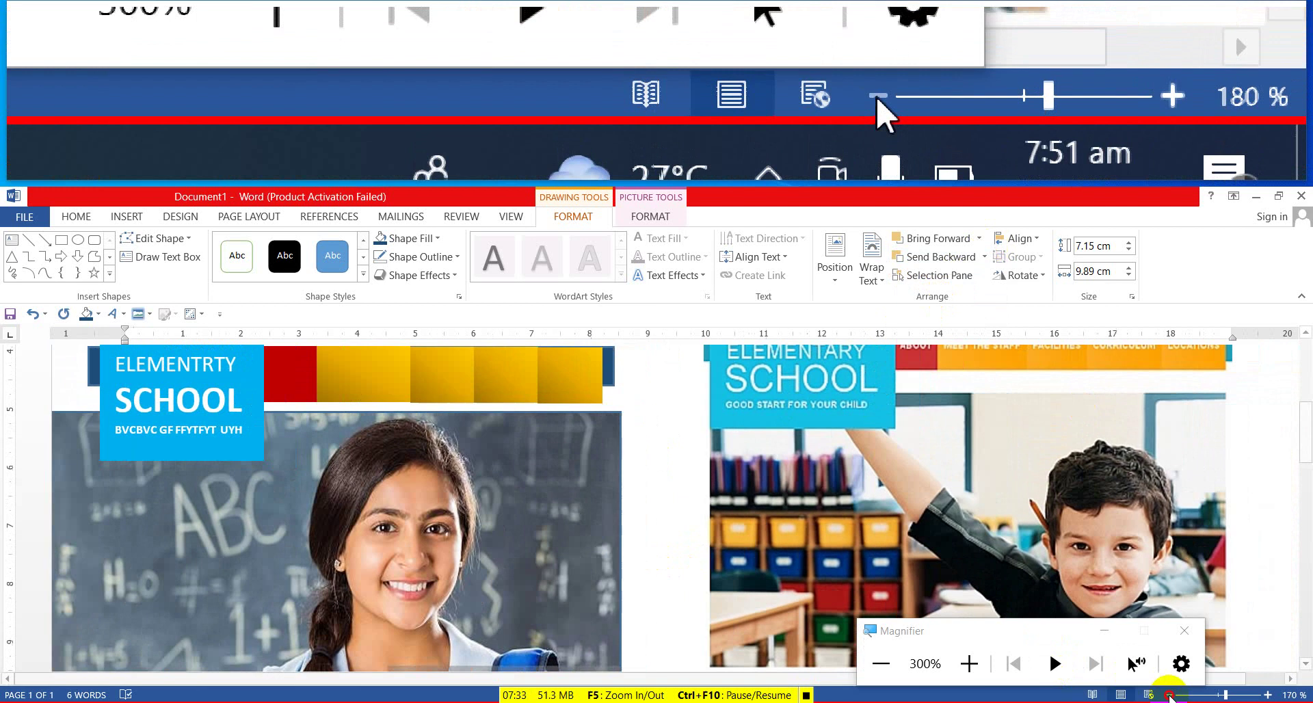
{"action": "left_click", "coordinate": [1170, 696]}
{"action": "left_click", "coordinate": [1169, 696]}
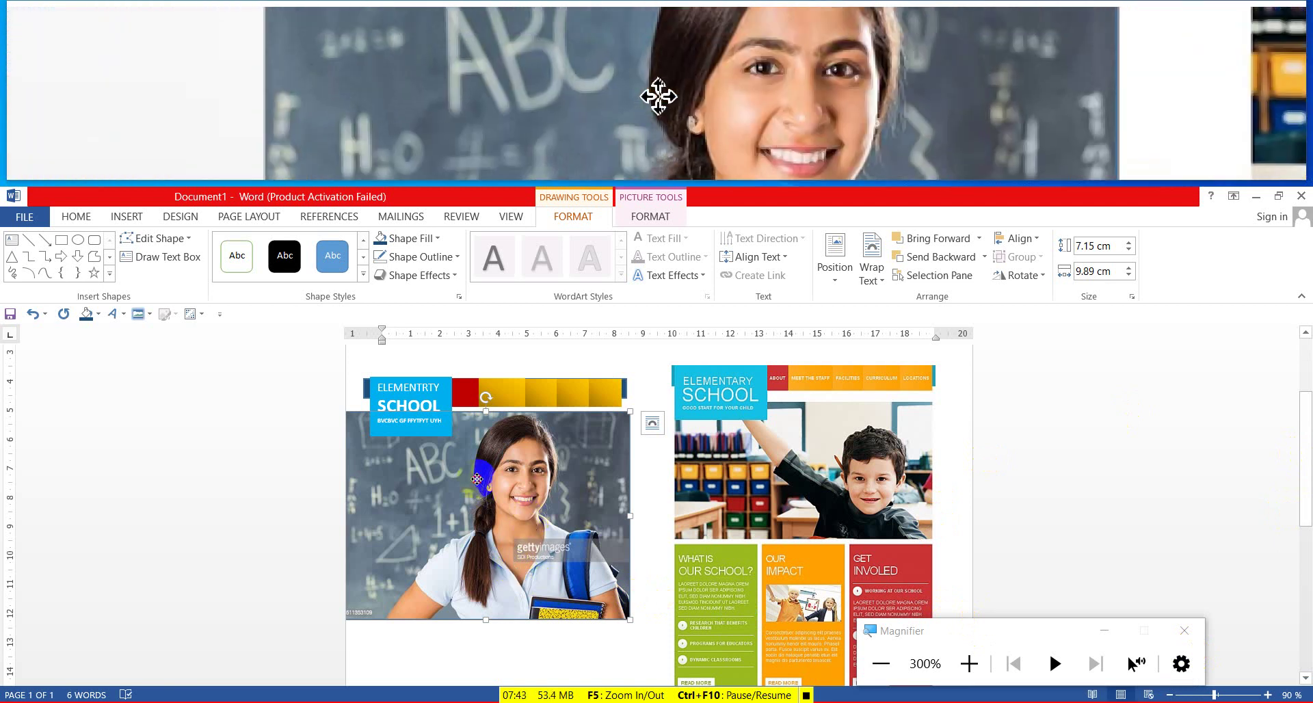
- Shift the photo slightly right, make it narrower, and shorten it from the bottom
{"action": "left_click_drag", "start_coordinate": [476, 480], "coordinate": [490, 481]}
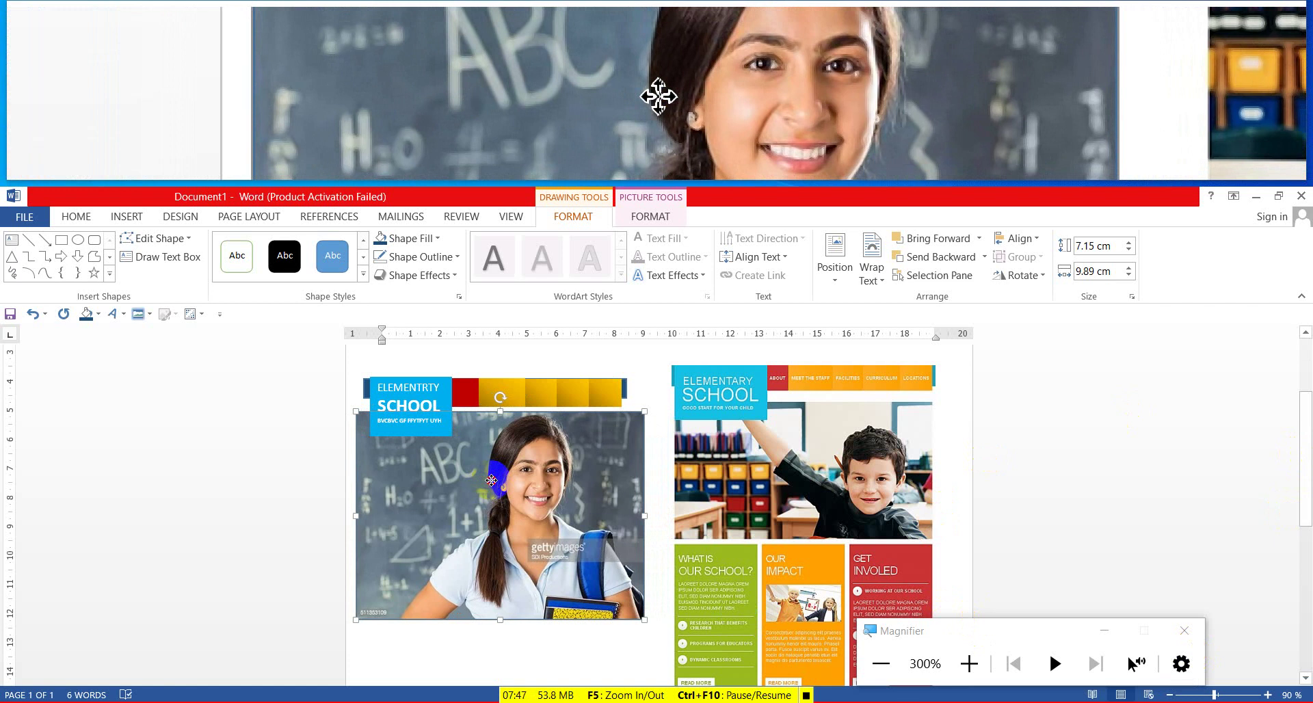
{"action": "left_click_drag", "start_coordinate": [491, 480], "coordinate": [493, 480]}
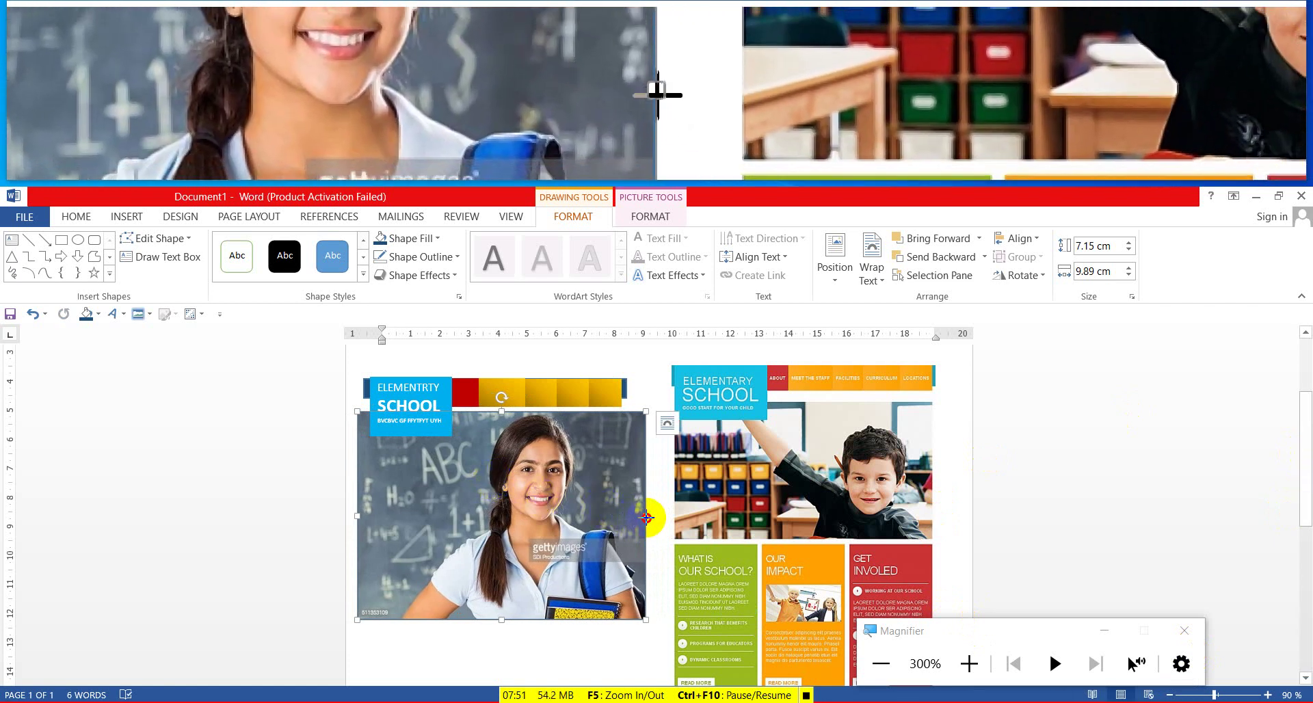
{"action": "left_click_drag", "start_coordinate": [646, 517], "coordinate": [628, 518]}
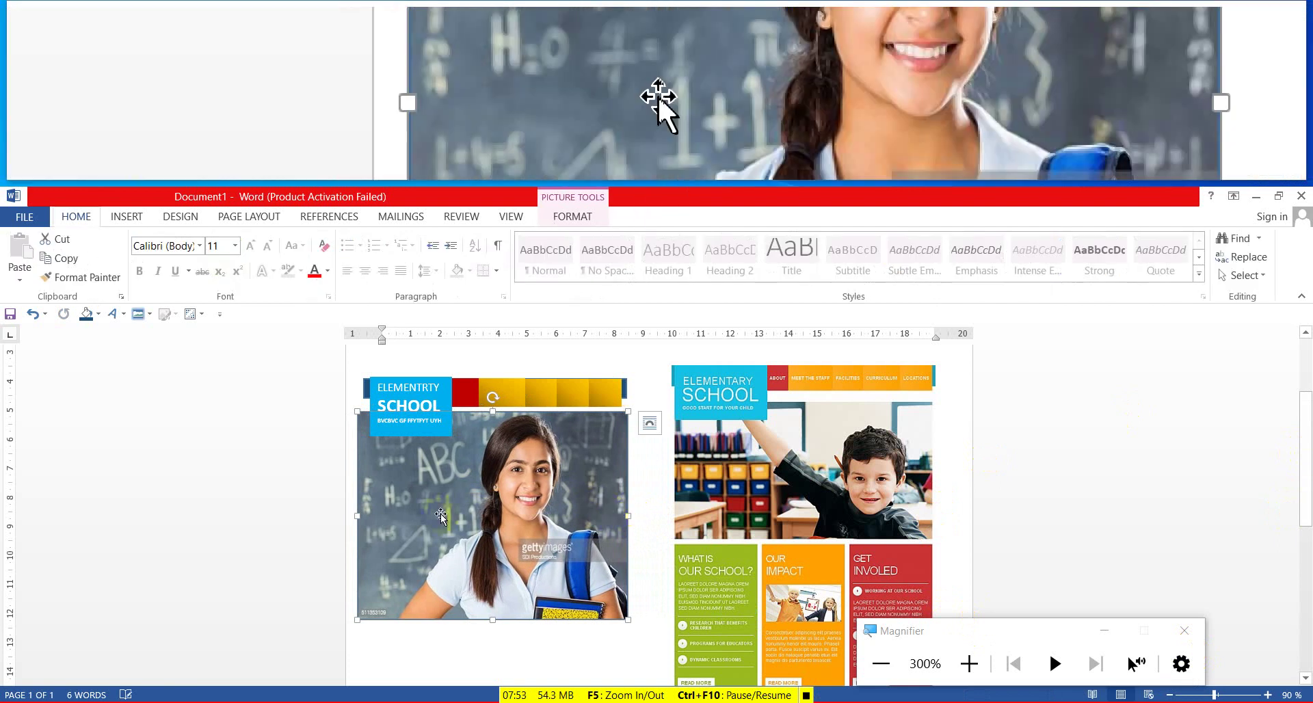
{"action": "left_click_drag", "start_coordinate": [497, 626], "coordinate": [494, 569]}
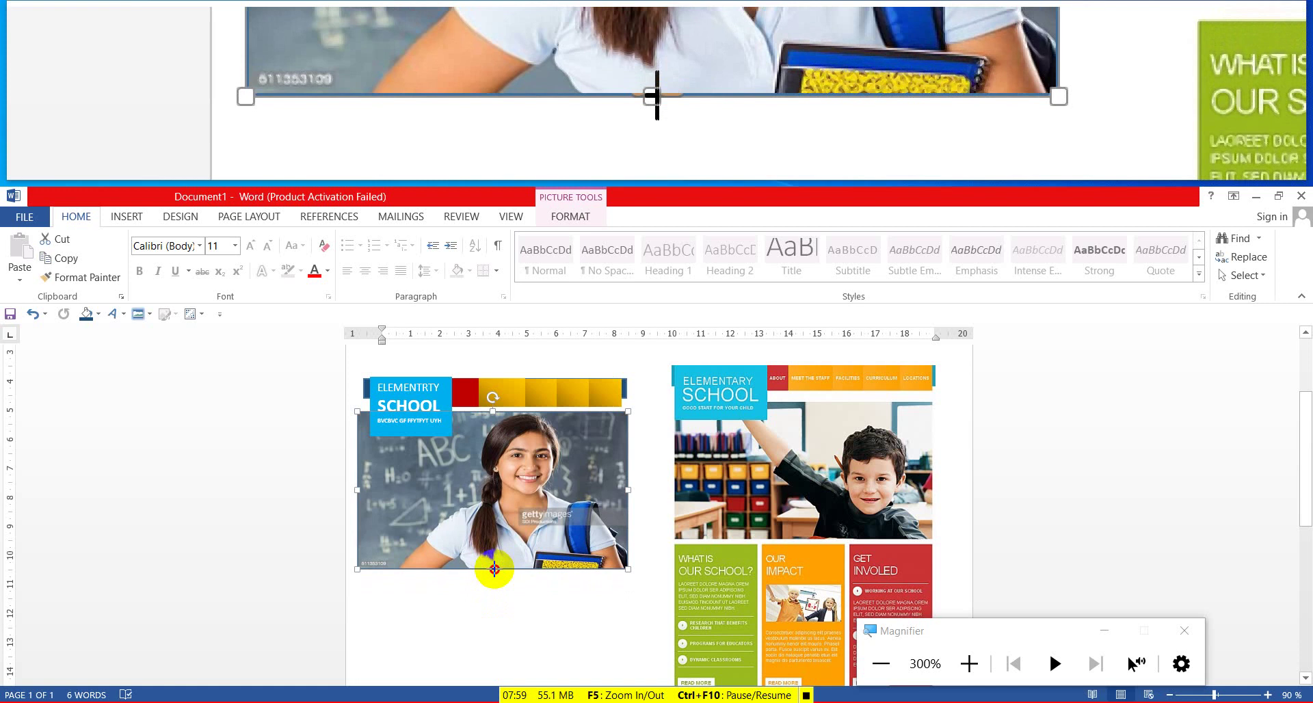
{"action": "left_click_drag", "start_coordinate": [494, 569], "coordinate": [493, 569]}
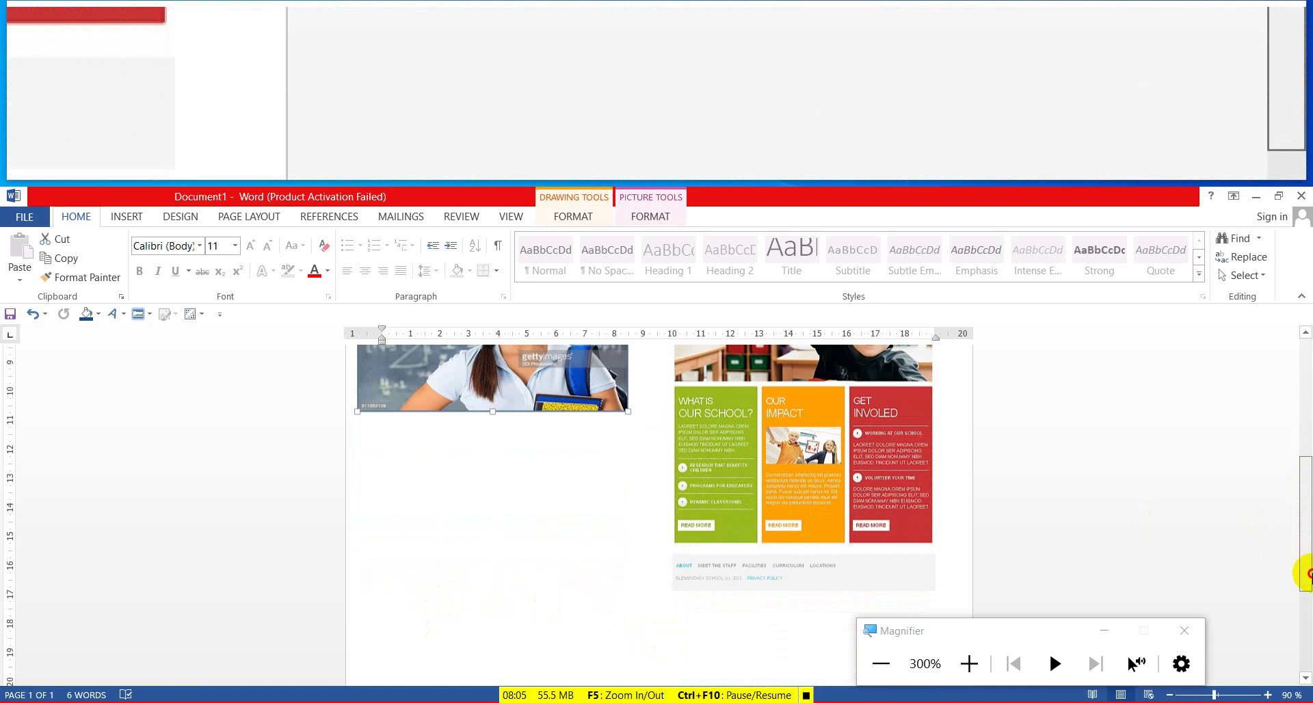
{"action": "left_click_drag", "start_coordinate": [1306, 491], "coordinate": [1305, 561]}
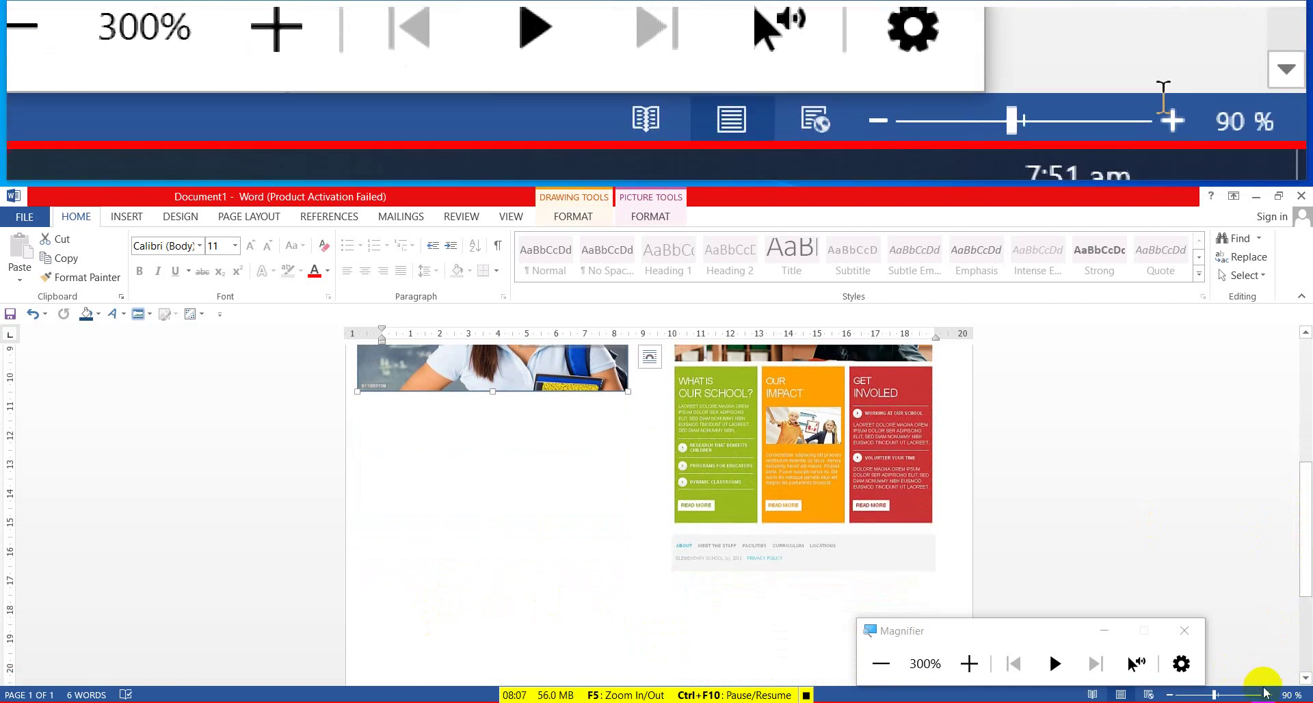
{"action": "left_click", "coordinate": [1266, 694]}
{"action": "left_click", "coordinate": [1267, 694]}
{"action": "left_click", "coordinate": [1267, 695]}
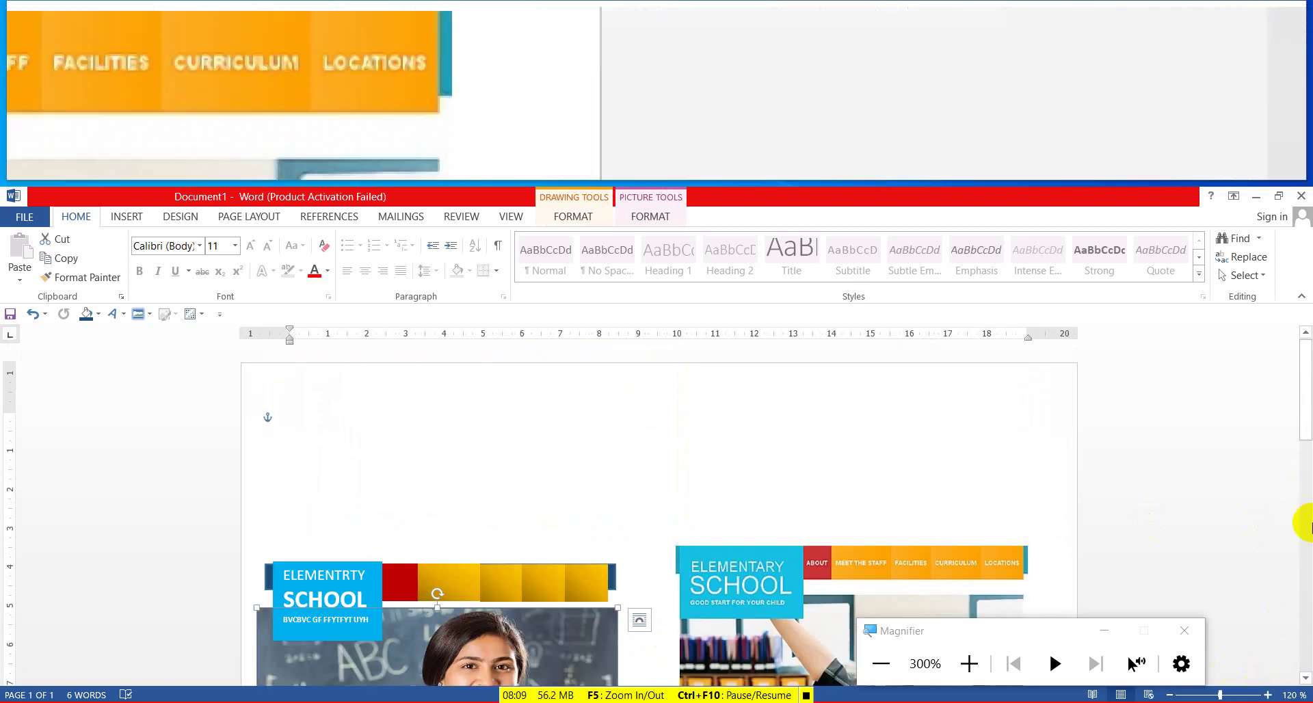
{"action": "left_click_drag", "start_coordinate": [1306, 388], "coordinate": [1289, 527]}
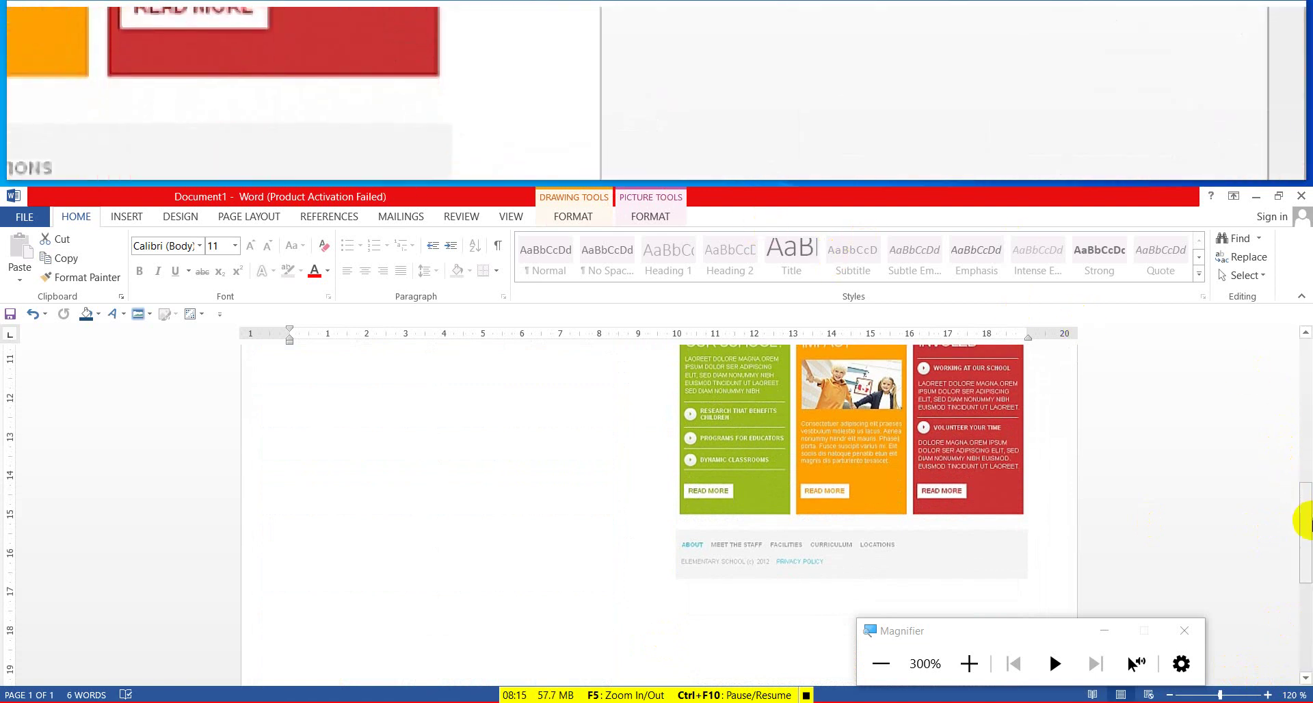
{"action": "left_click_drag", "start_coordinate": [1306, 521], "coordinate": [1307, 510]}
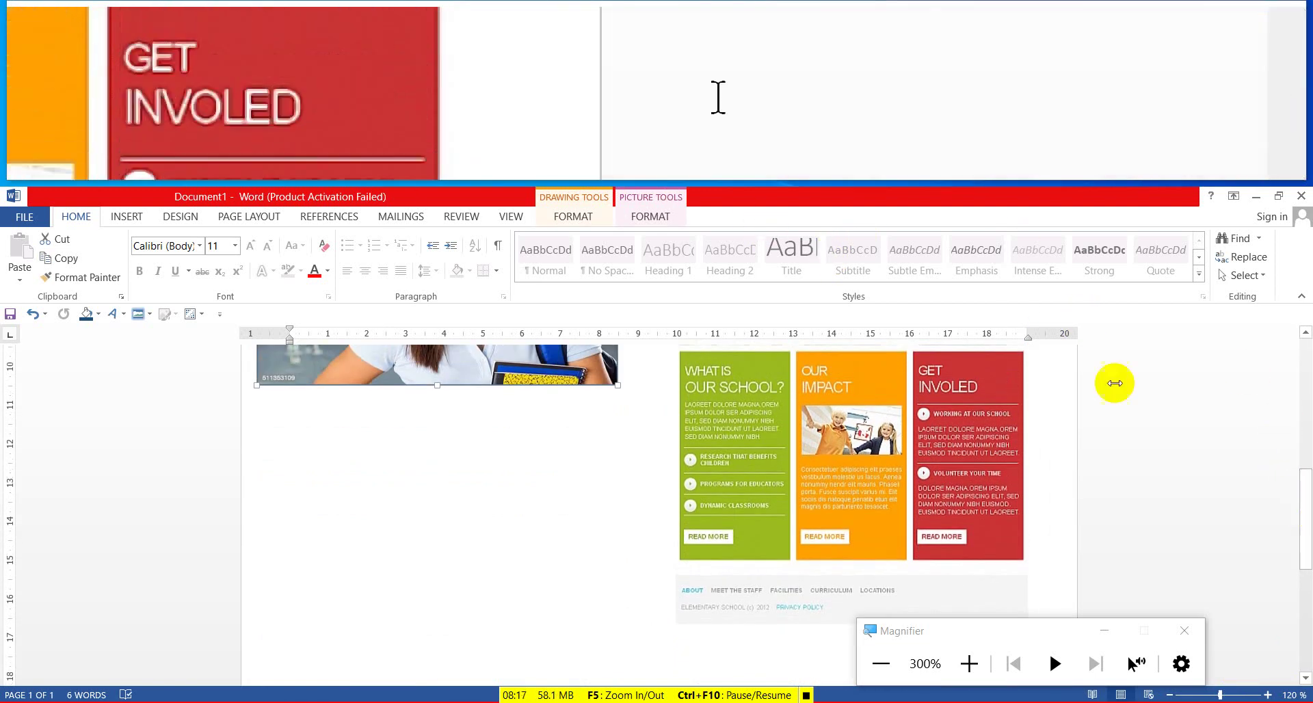
- Draw a tall rectangle below the girl photo and fill it light green
{"action": "left_click", "coordinate": [152, 220]}
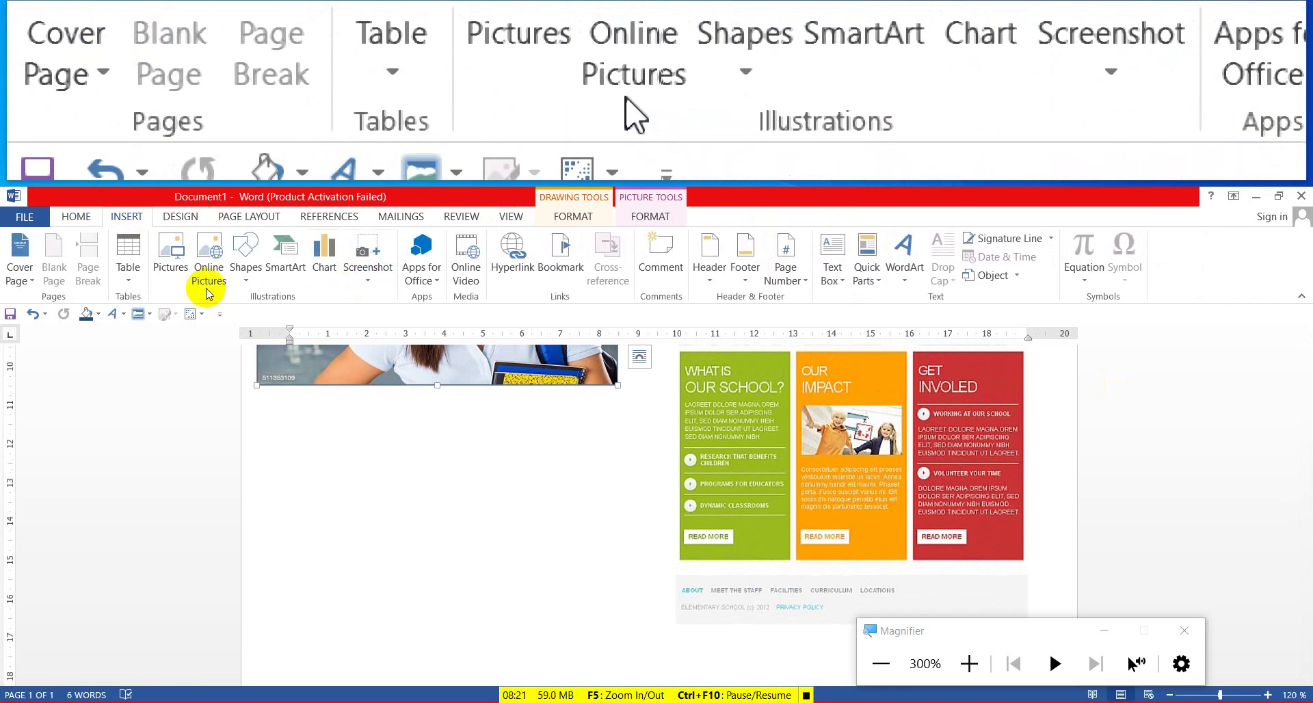
{"action": "left_click", "coordinate": [248, 279]}
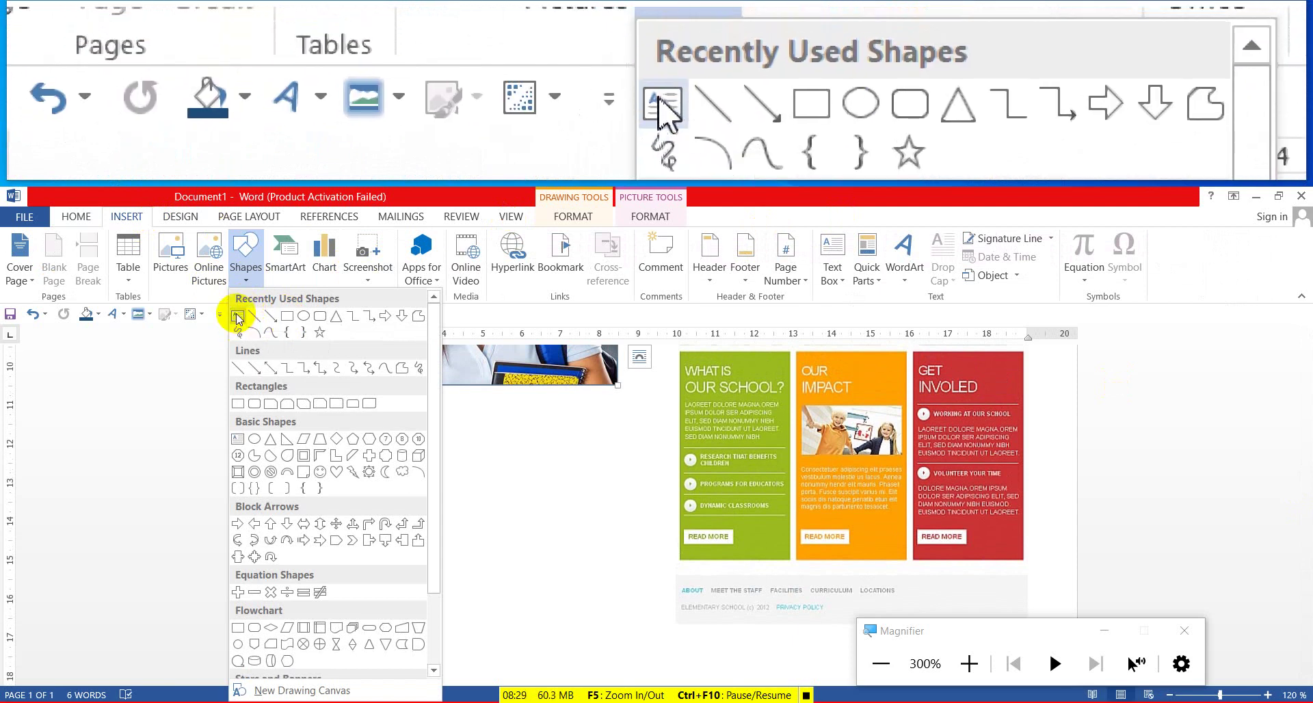
{"action": "left_click", "coordinate": [287, 315]}
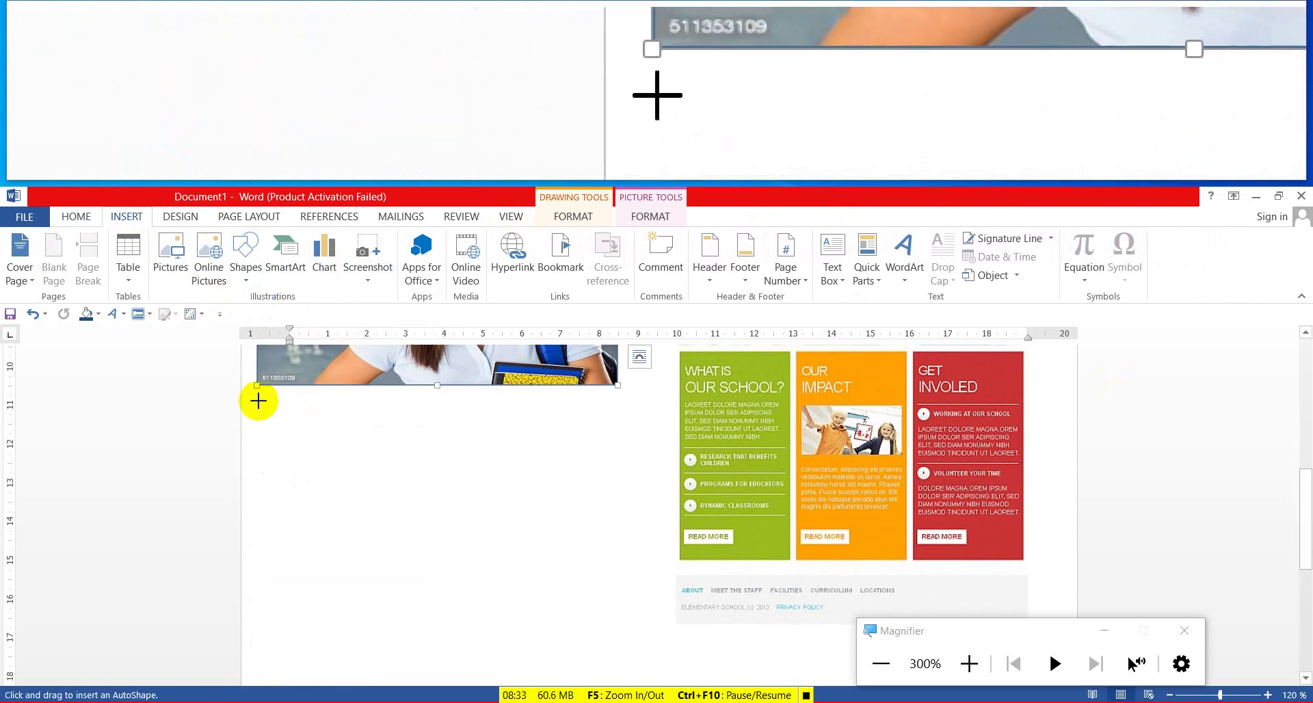
{"action": "left_click_drag", "start_coordinate": [265, 405], "coordinate": [300, 446]}
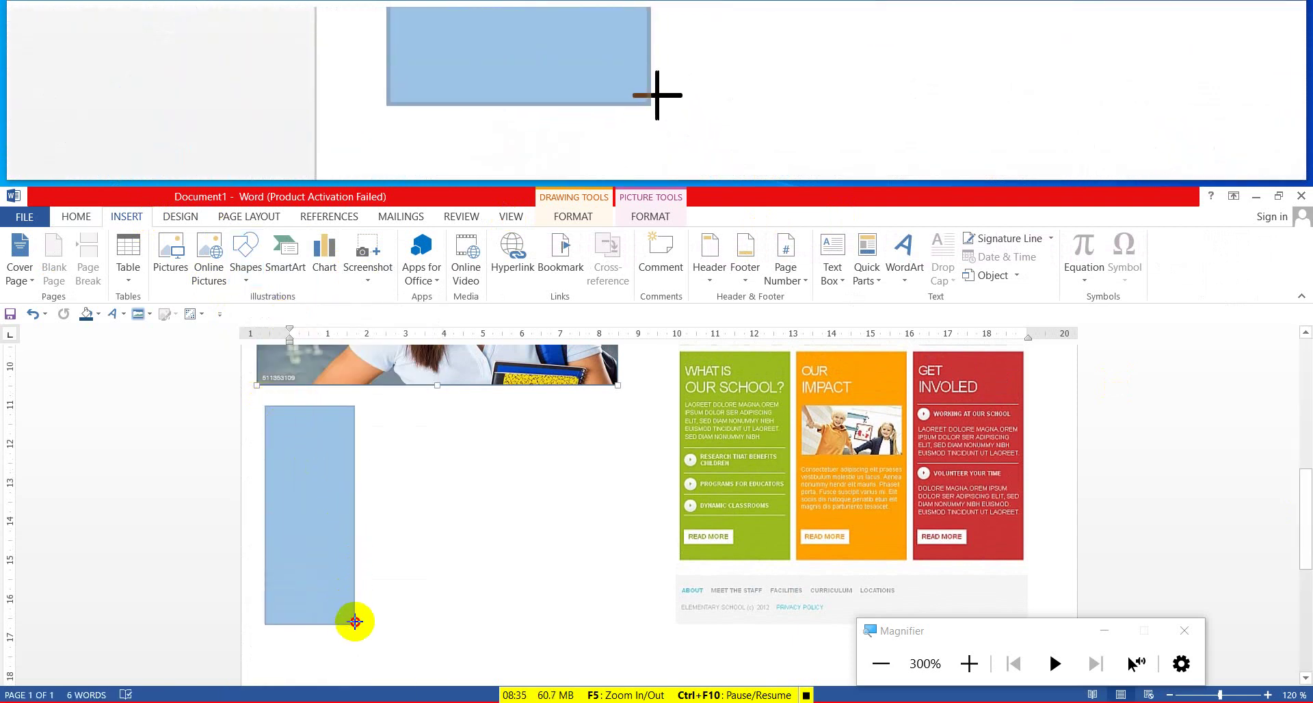
{"action": "left_click_drag", "start_coordinate": [355, 622], "coordinate": [382, 611]}
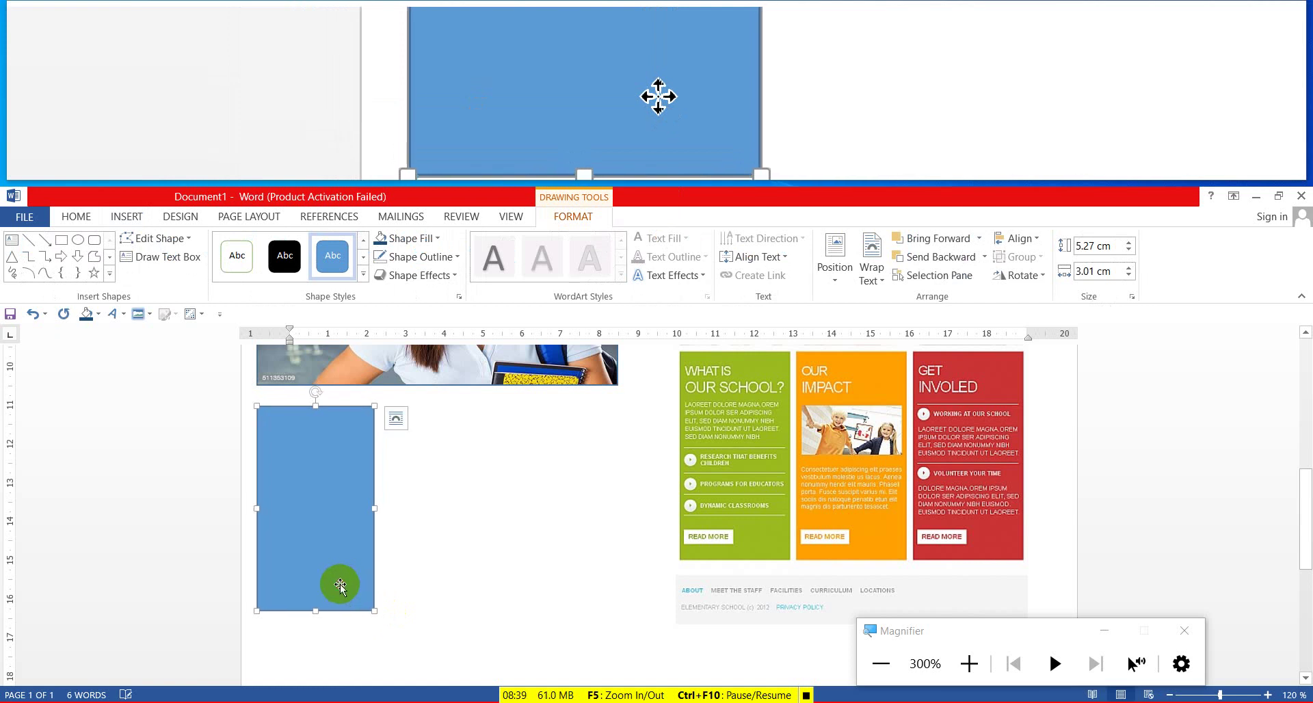
{"action": "left_click", "coordinate": [409, 240]}
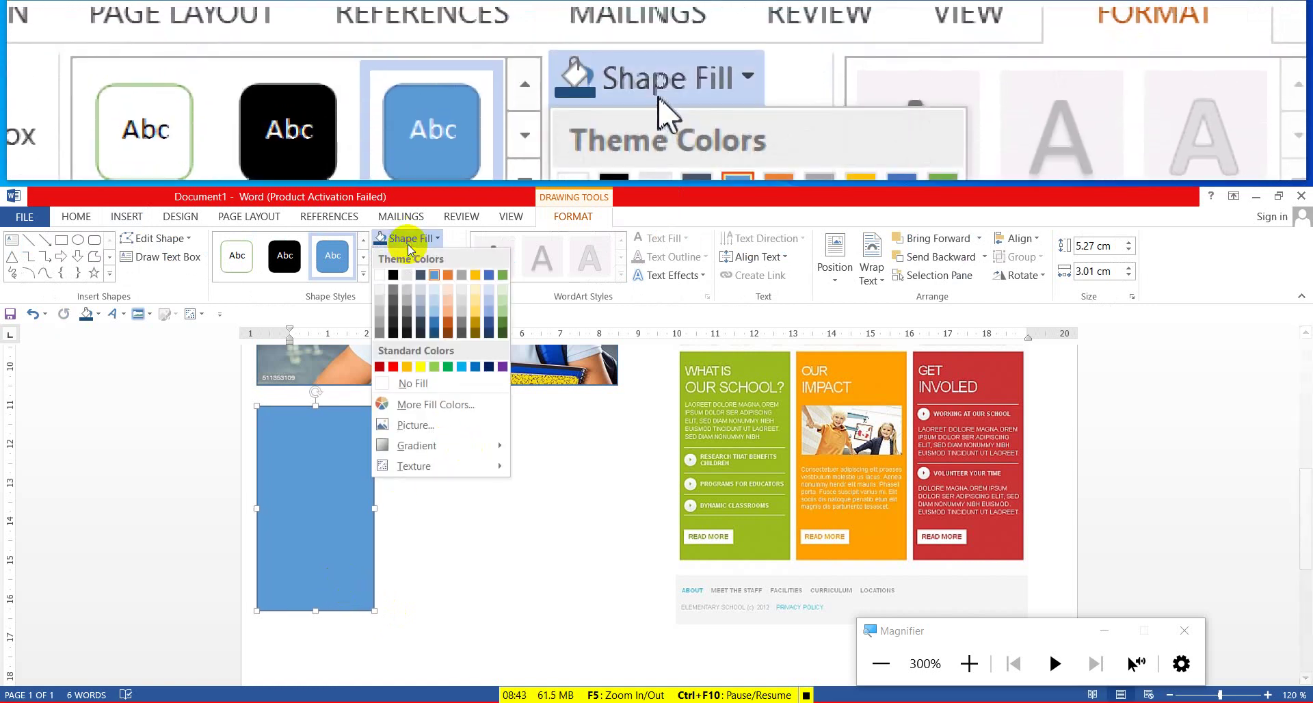
{"action": "left_click", "coordinate": [434, 367]}
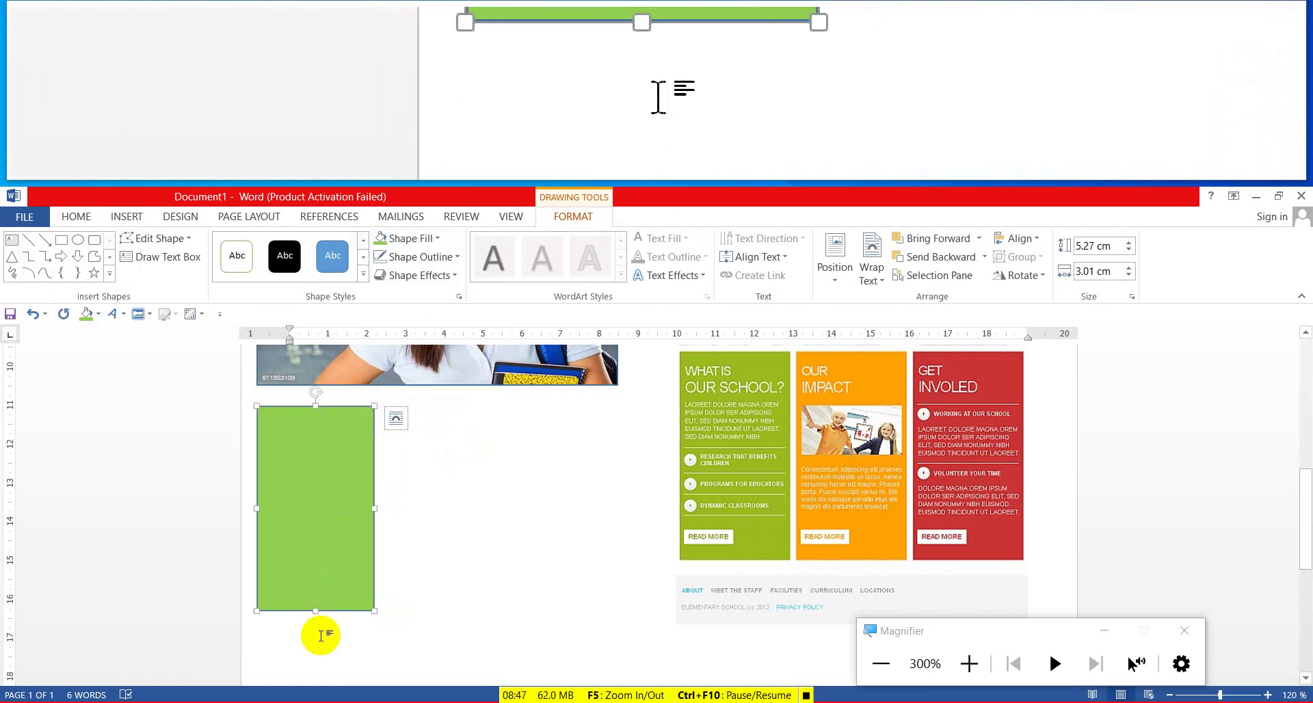
- Copy the green block twice to its right, colouring the middle orange and the right dark red
{"action": "left_click_drag", "start_coordinate": [336, 611], "coordinate": [462, 604]}
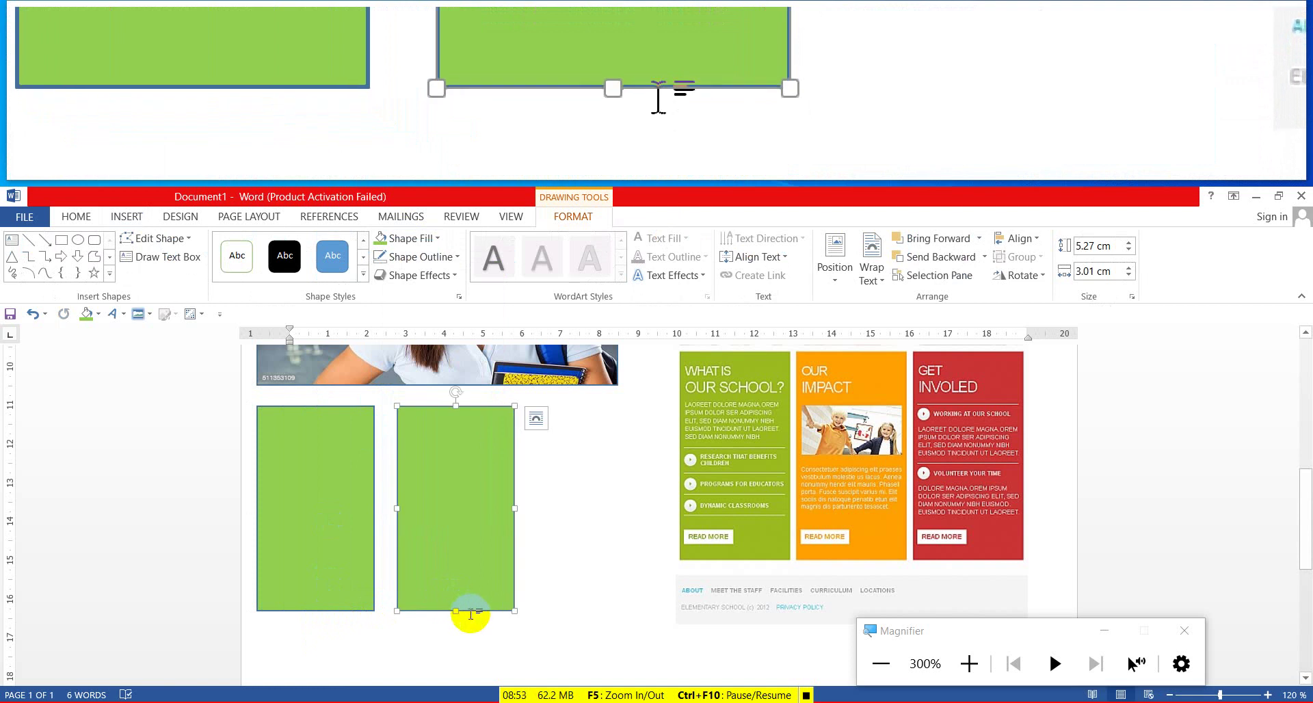
{"action": "left_click_drag", "start_coordinate": [471, 611], "coordinate": [592, 609]}
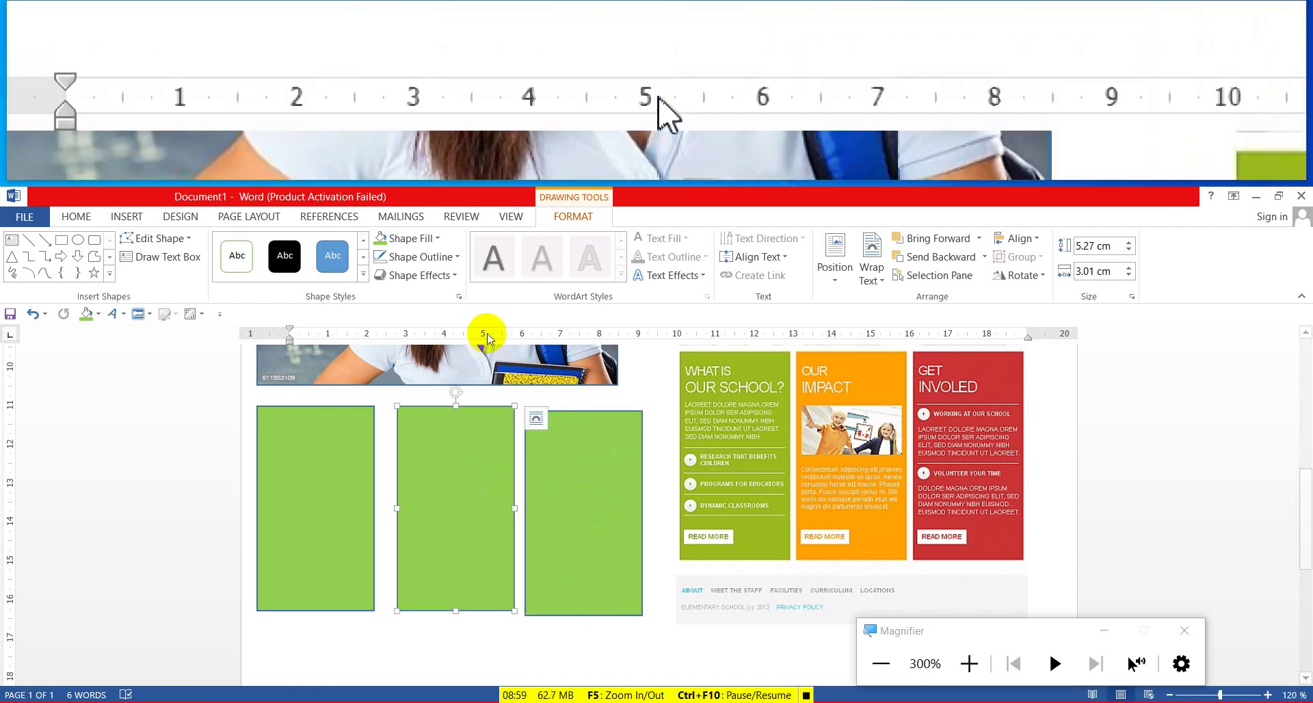
{"action": "left_click", "coordinate": [411, 238]}
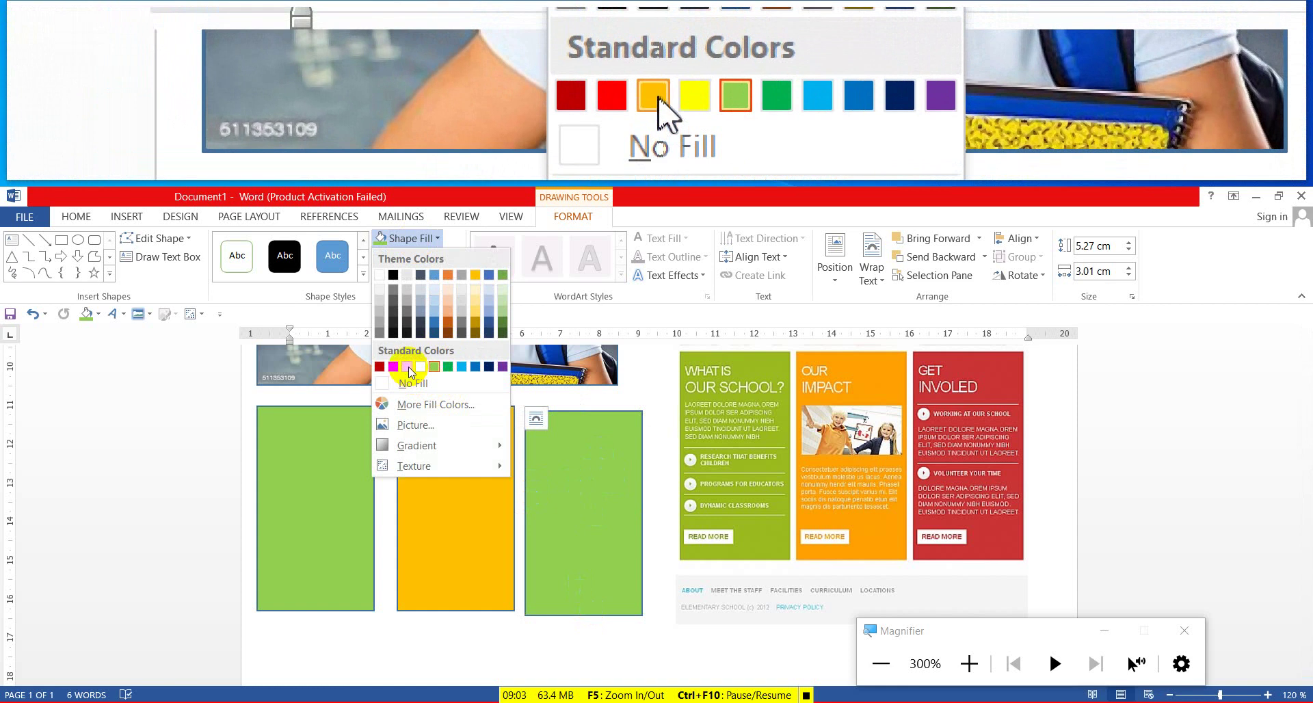
{"action": "left_click", "coordinate": [407, 367]}
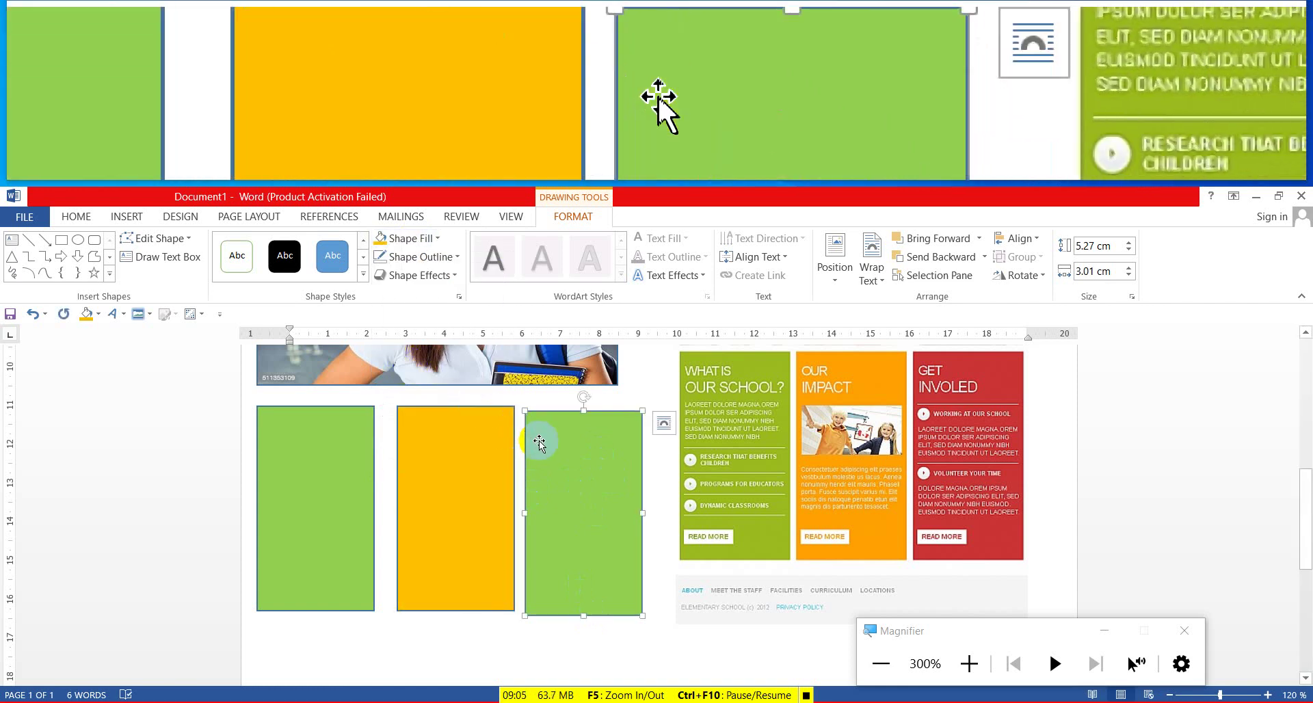
{"action": "left_click", "coordinate": [410, 238]}
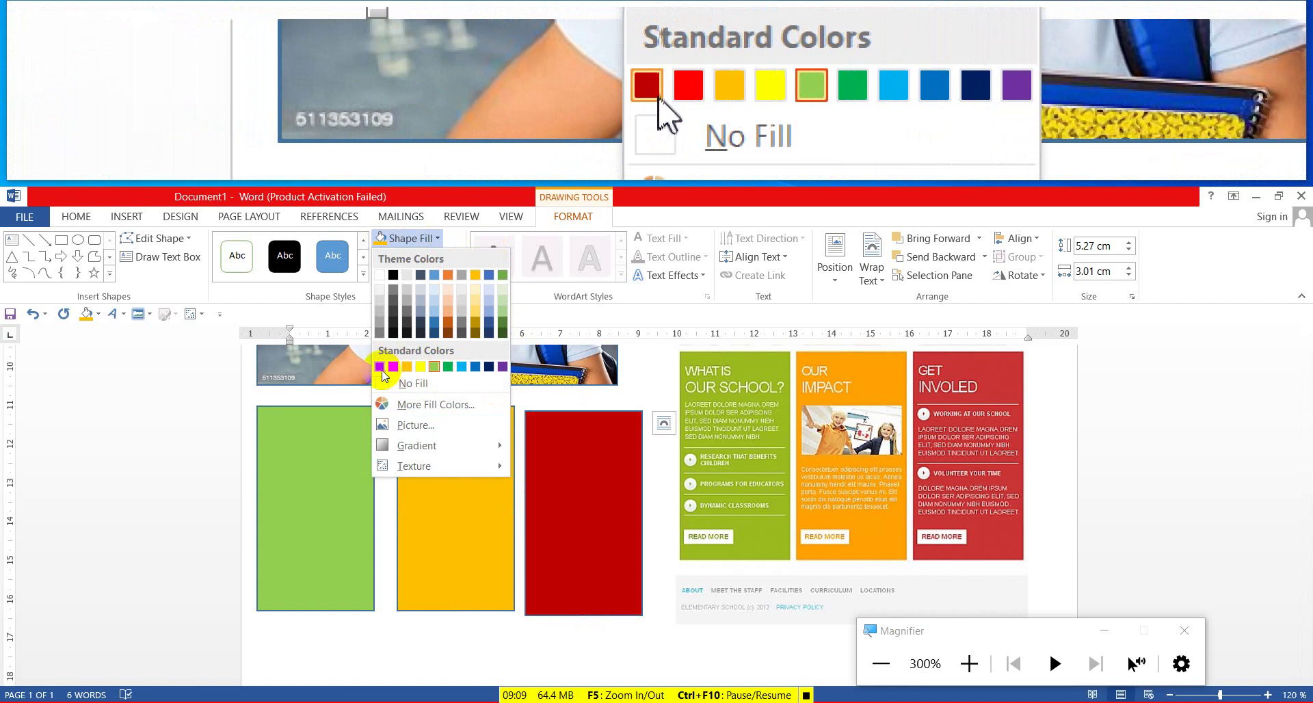
{"action": "left_click", "coordinate": [380, 367]}
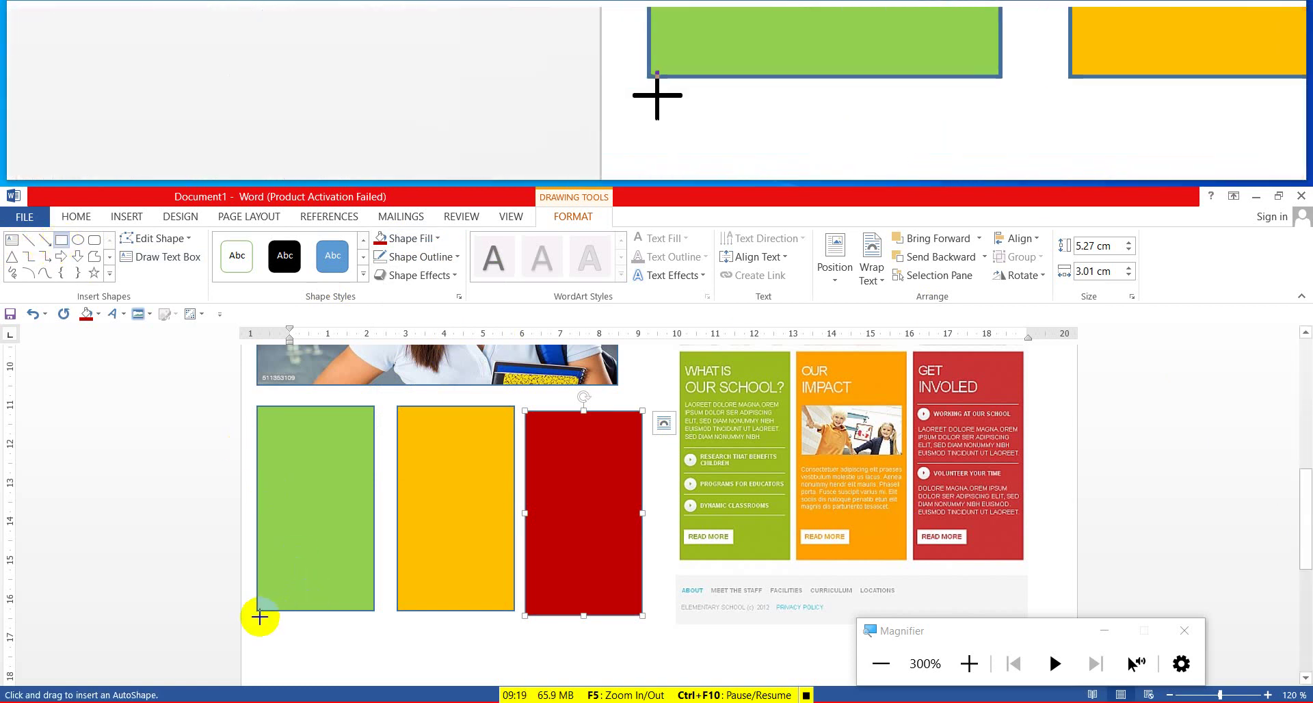
{"action": "left_click_drag", "start_coordinate": [257, 627], "coordinate": [627, 494]}
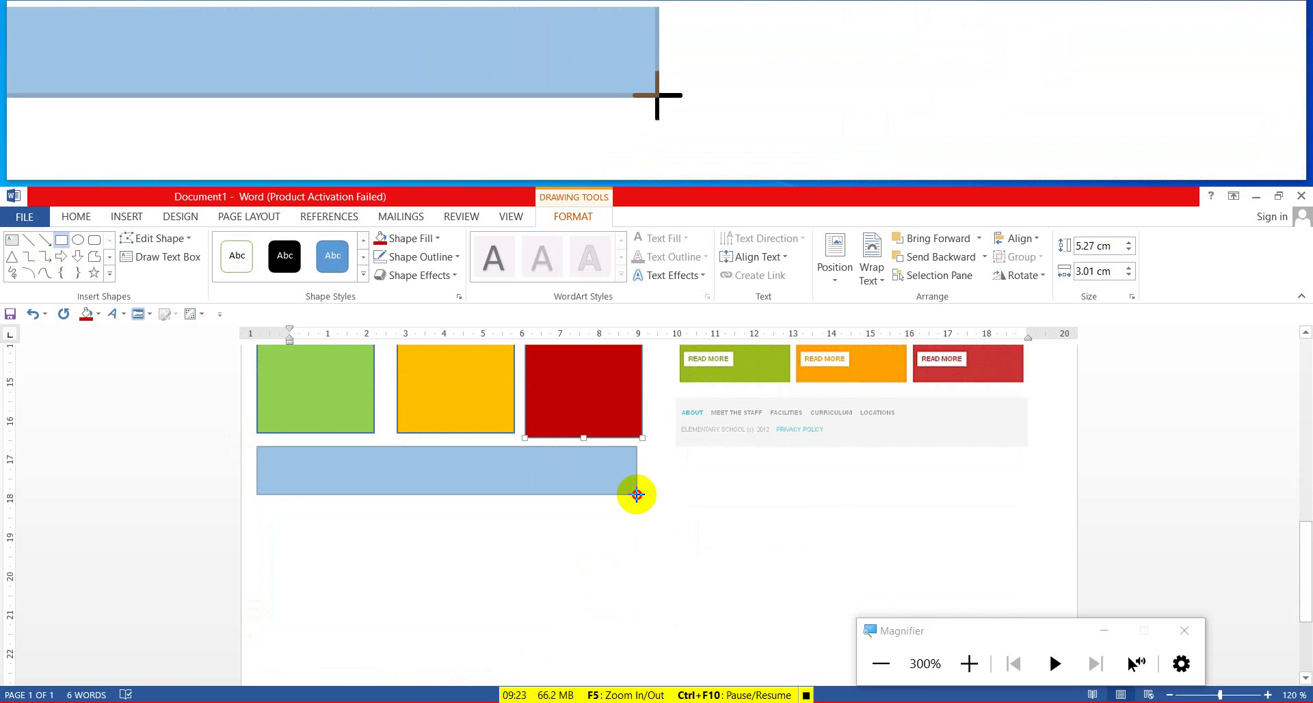
- Draw a 1.24 by 9.79 cm bar under the three blocks, filled light grey with no outline
{"action": "left_click_drag", "start_coordinate": [637, 493], "coordinate": [637, 494]}
{"action": "left_click", "coordinate": [404, 239]}
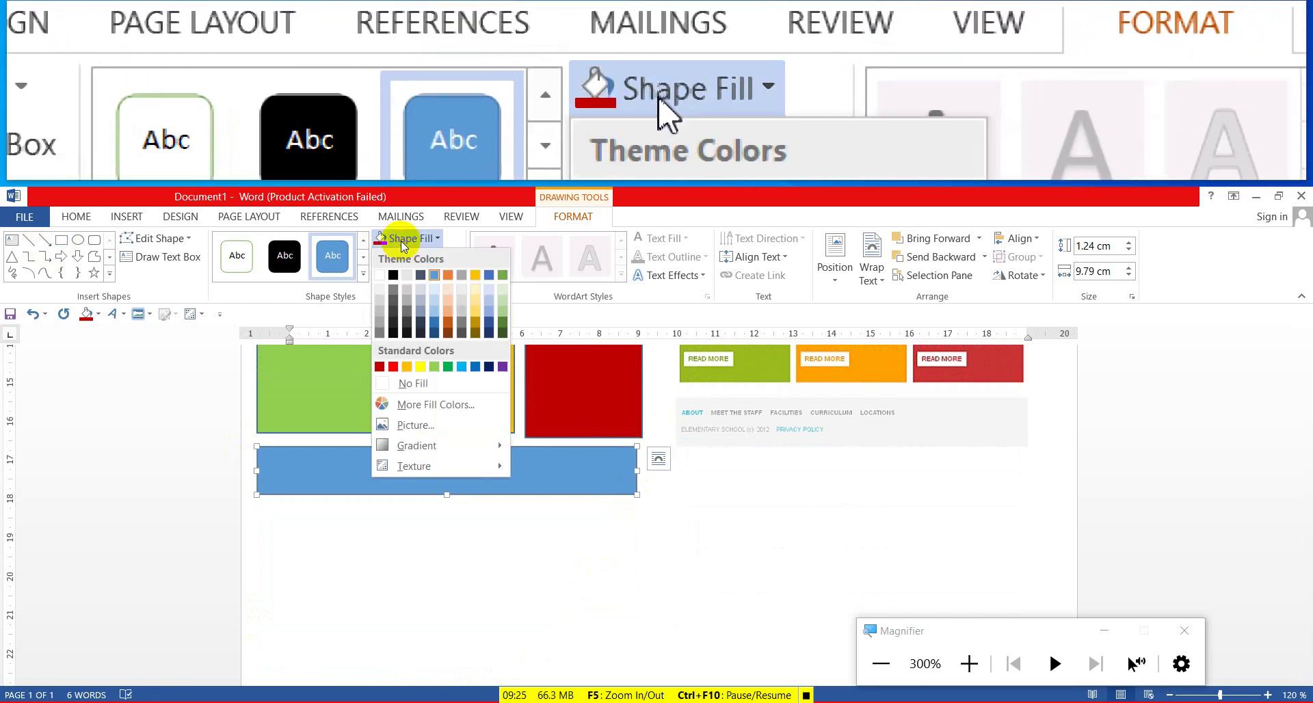
{"action": "left_click", "coordinate": [380, 294]}
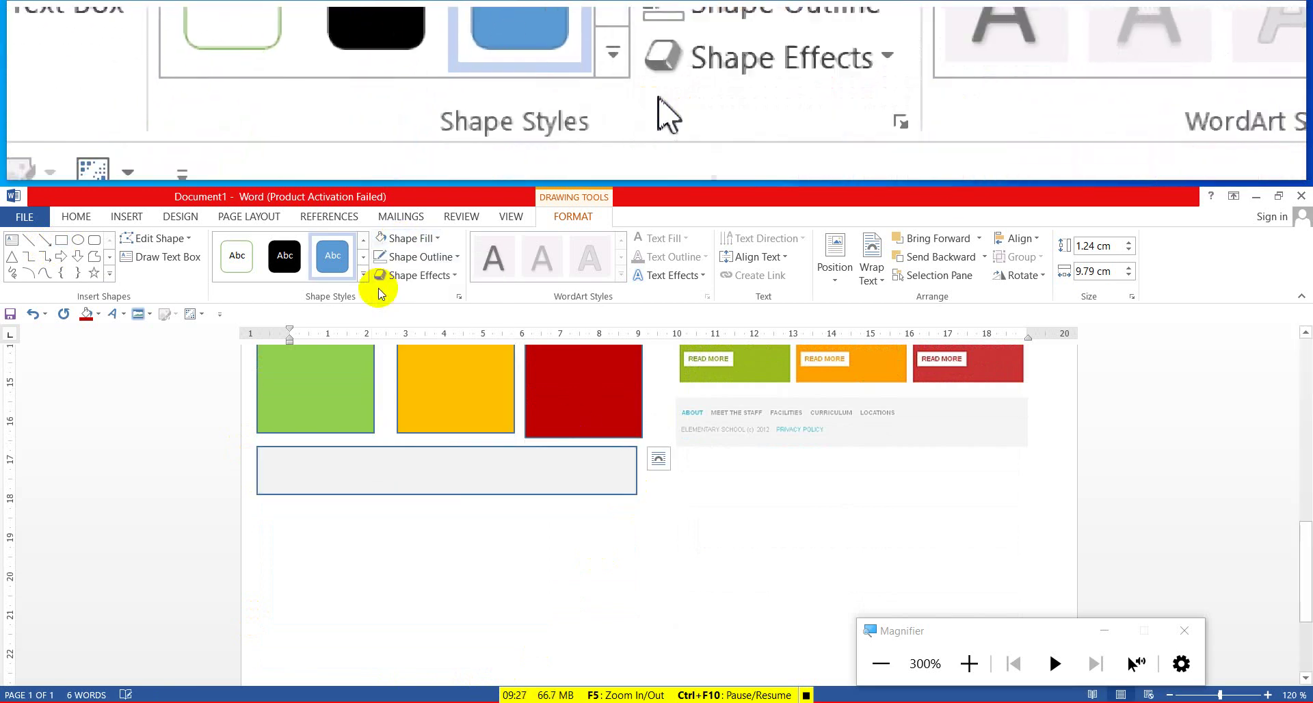
{"action": "left_click", "coordinate": [407, 263]}
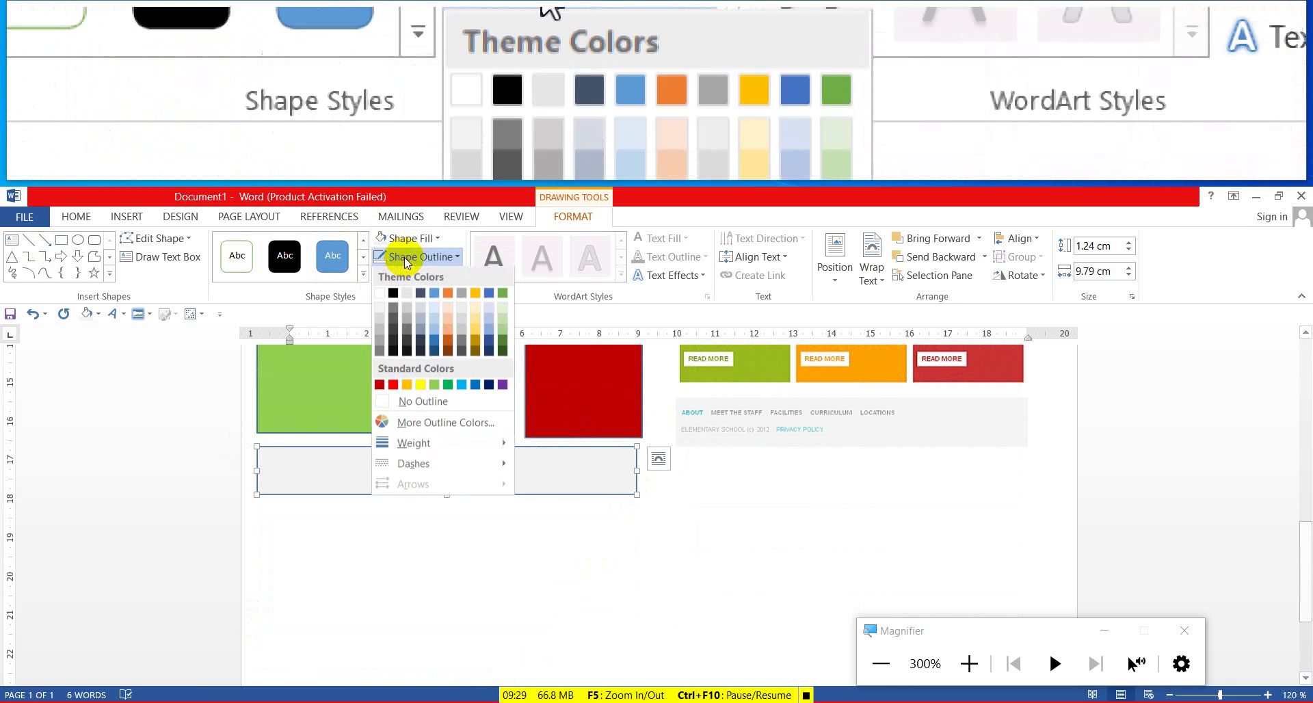
{"action": "left_click", "coordinate": [417, 410]}
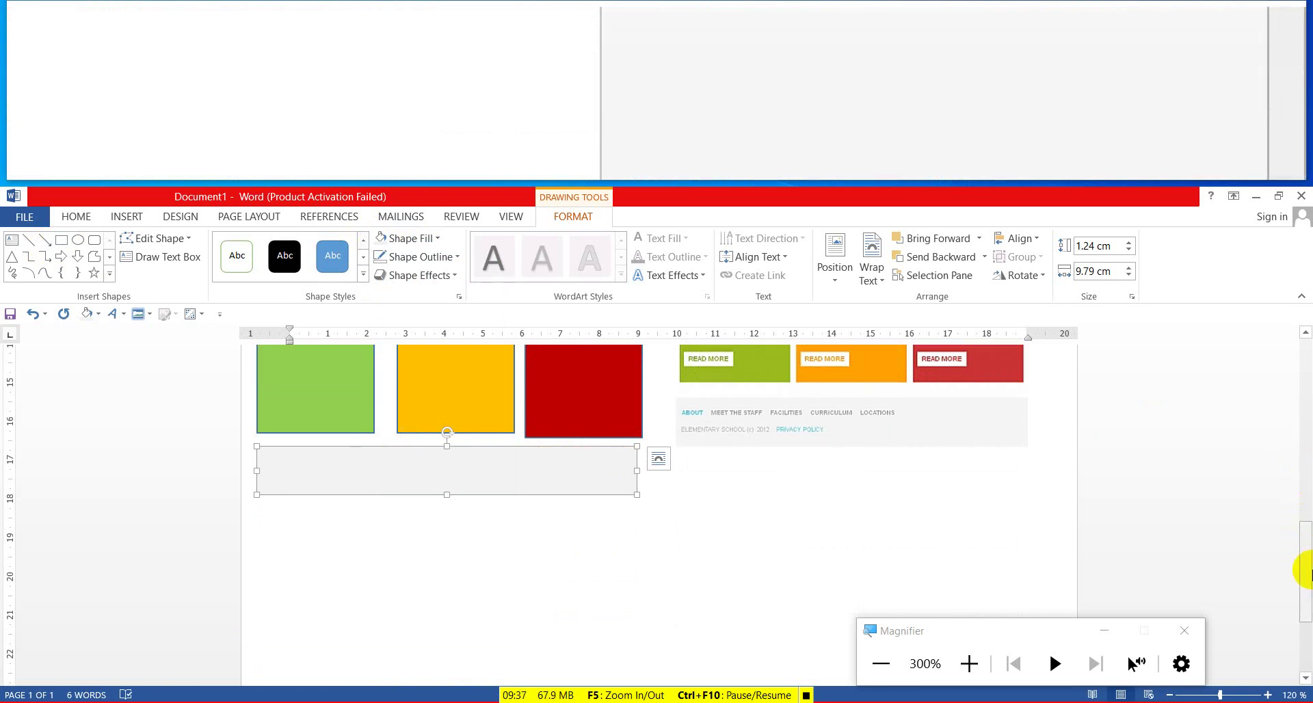
- Widen the girl photo to 9.79 cm so its right edge meets the red block
{"action": "left_click_drag", "start_coordinate": [1306, 578], "coordinate": [1306, 465]}
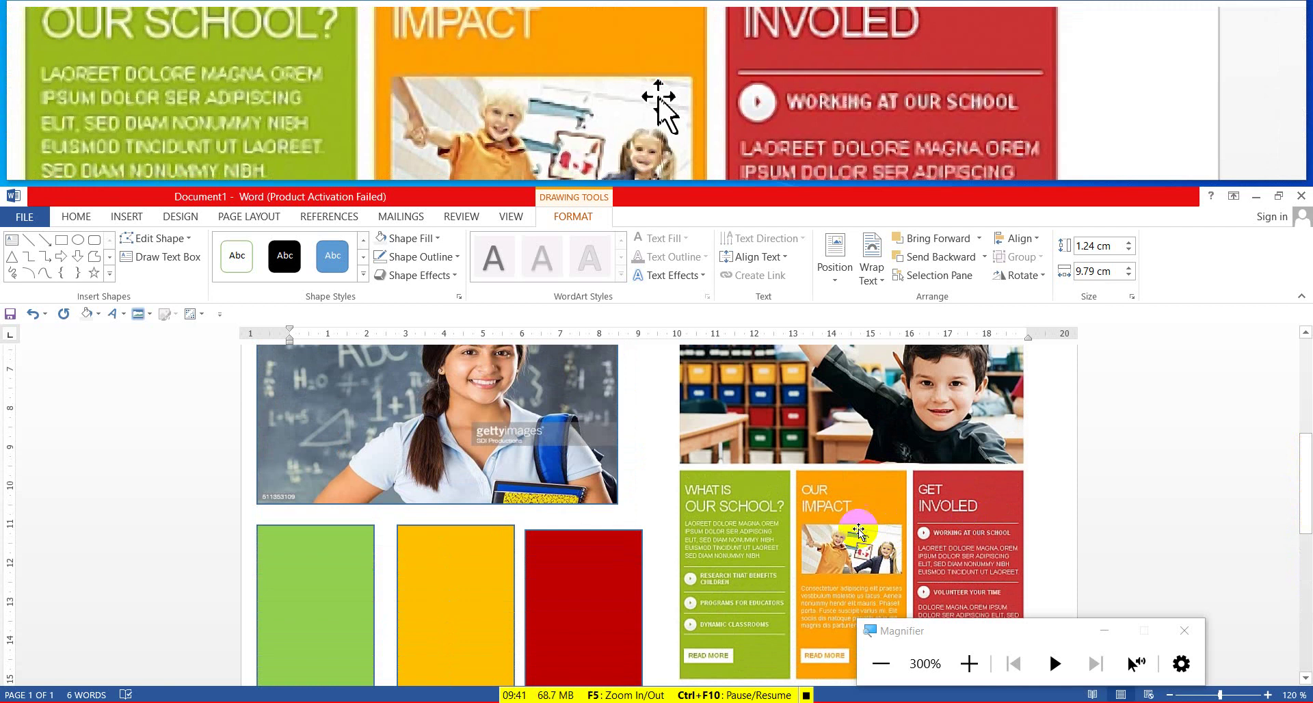
{"action": "left_click", "coordinate": [605, 465]}
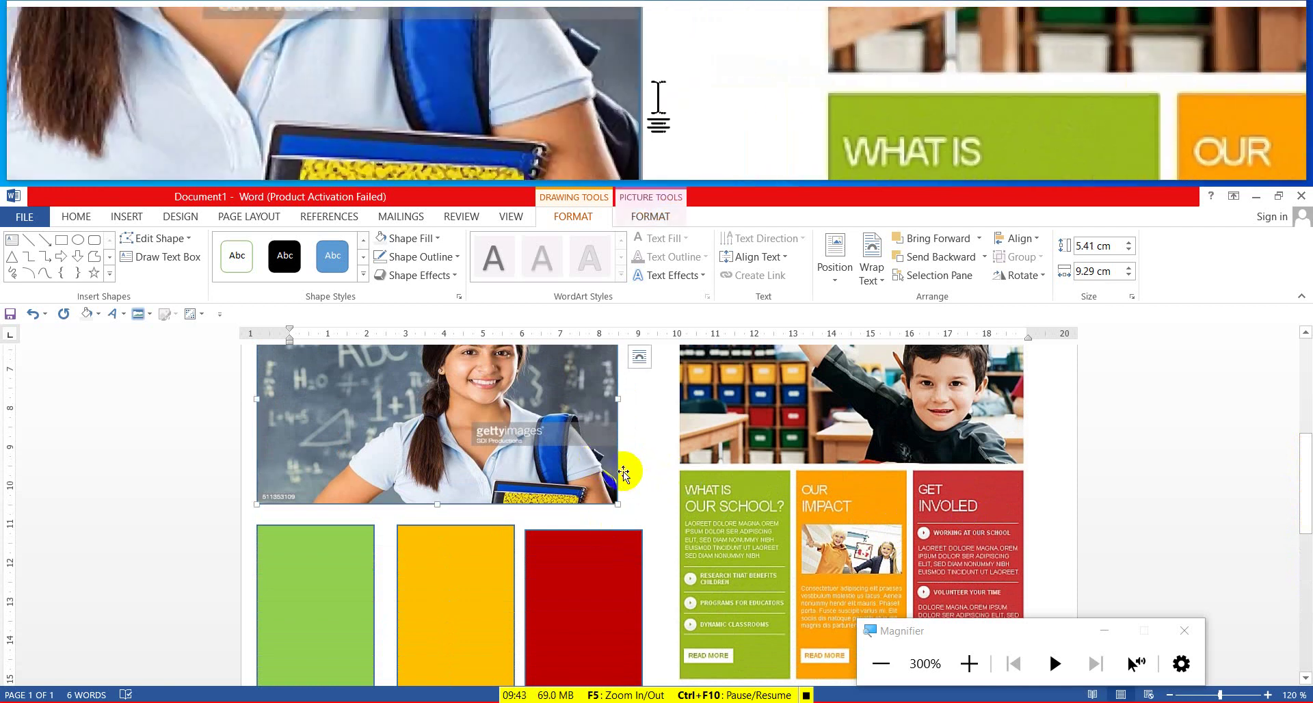
{"action": "left_click_drag", "start_coordinate": [615, 403], "coordinate": [639, 399]}
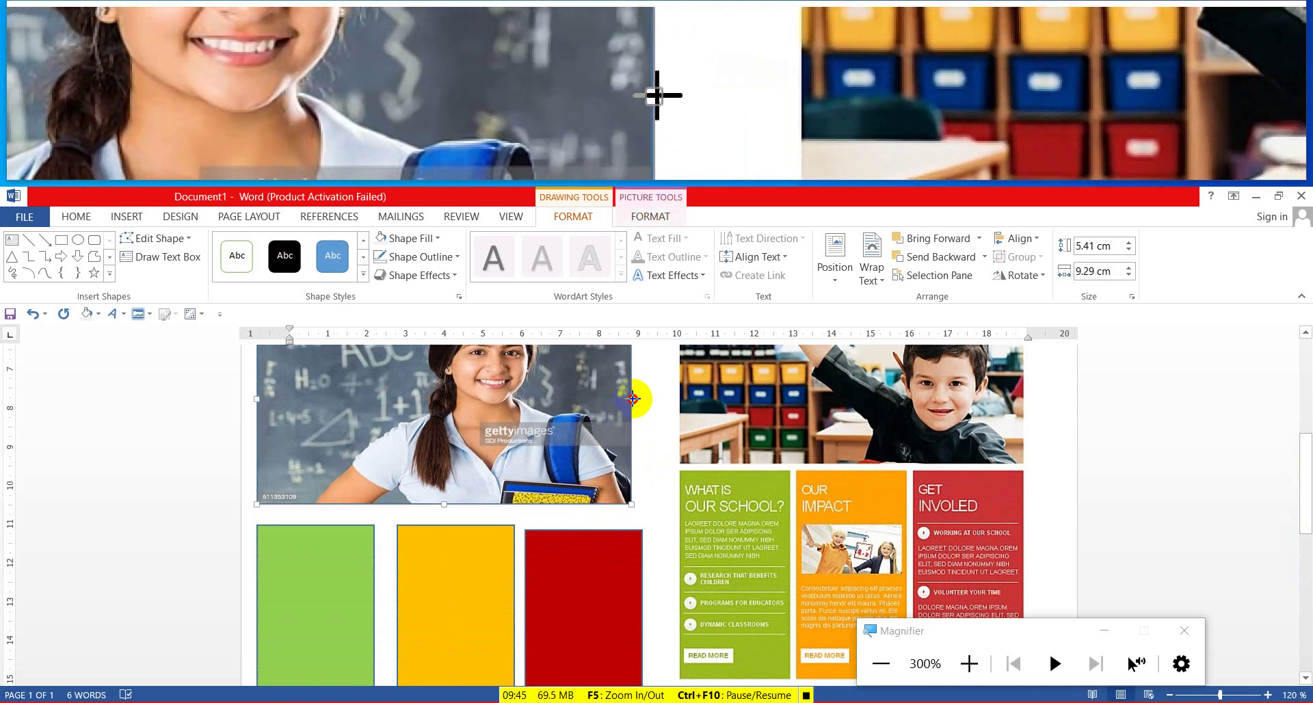
{"action": "left_click", "coordinate": [566, 566]}
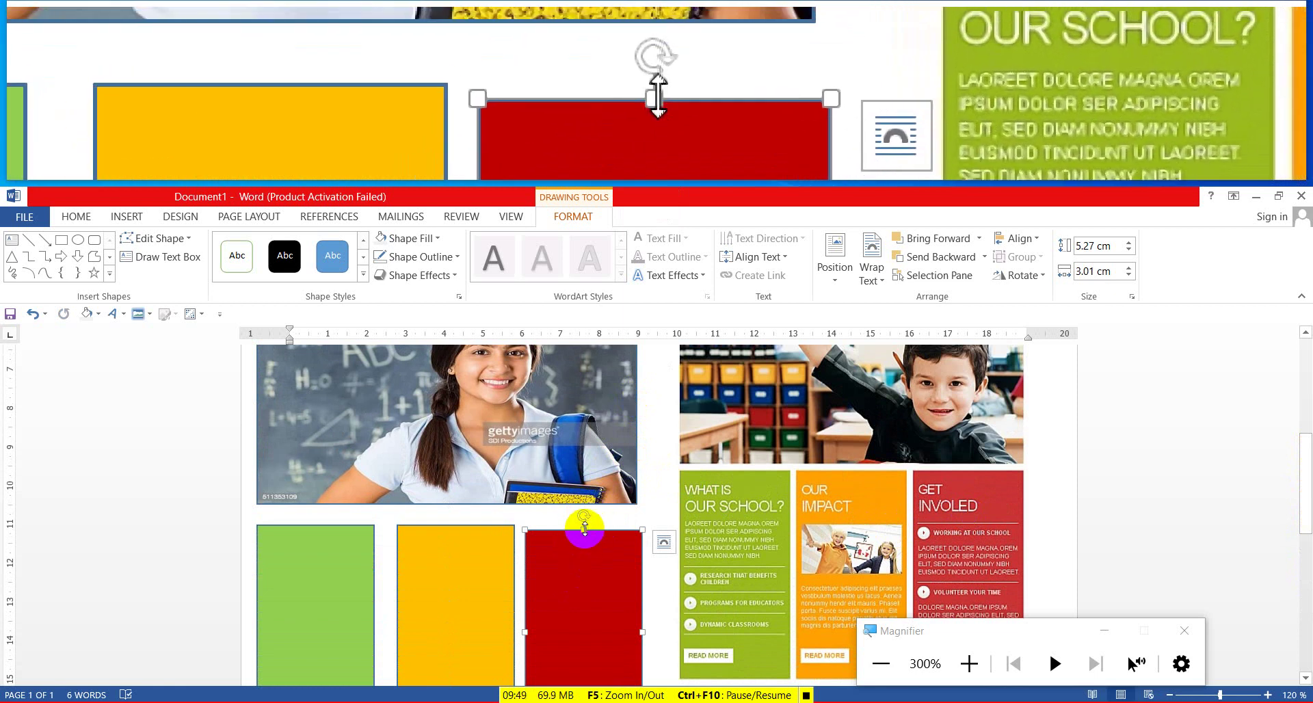
{"action": "scroll", "coordinate": [588, 526], "scroll_direction": "up", "scroll_amount": 5}
{"action": "left_click", "coordinate": [586, 523]}
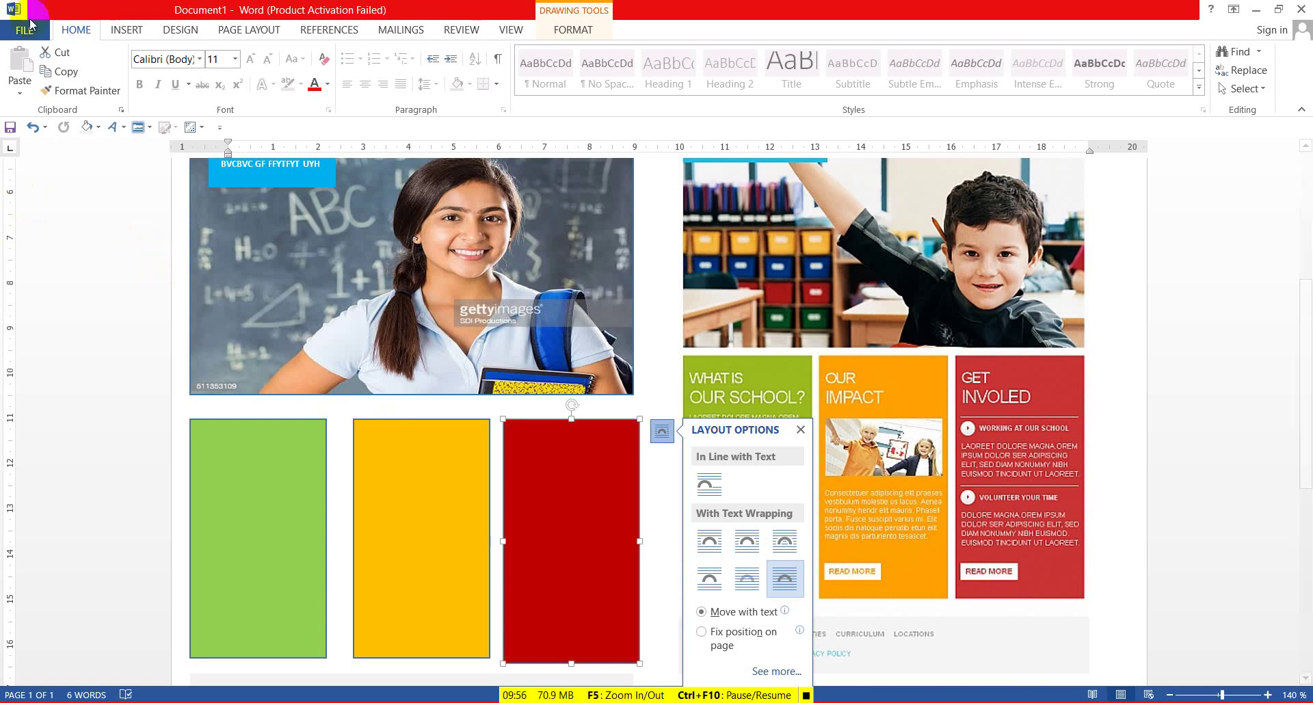
- Draw a small 1.45 by 2.43 cm rectangle inside the orange block
{"action": "left_click", "coordinate": [130, 30]}
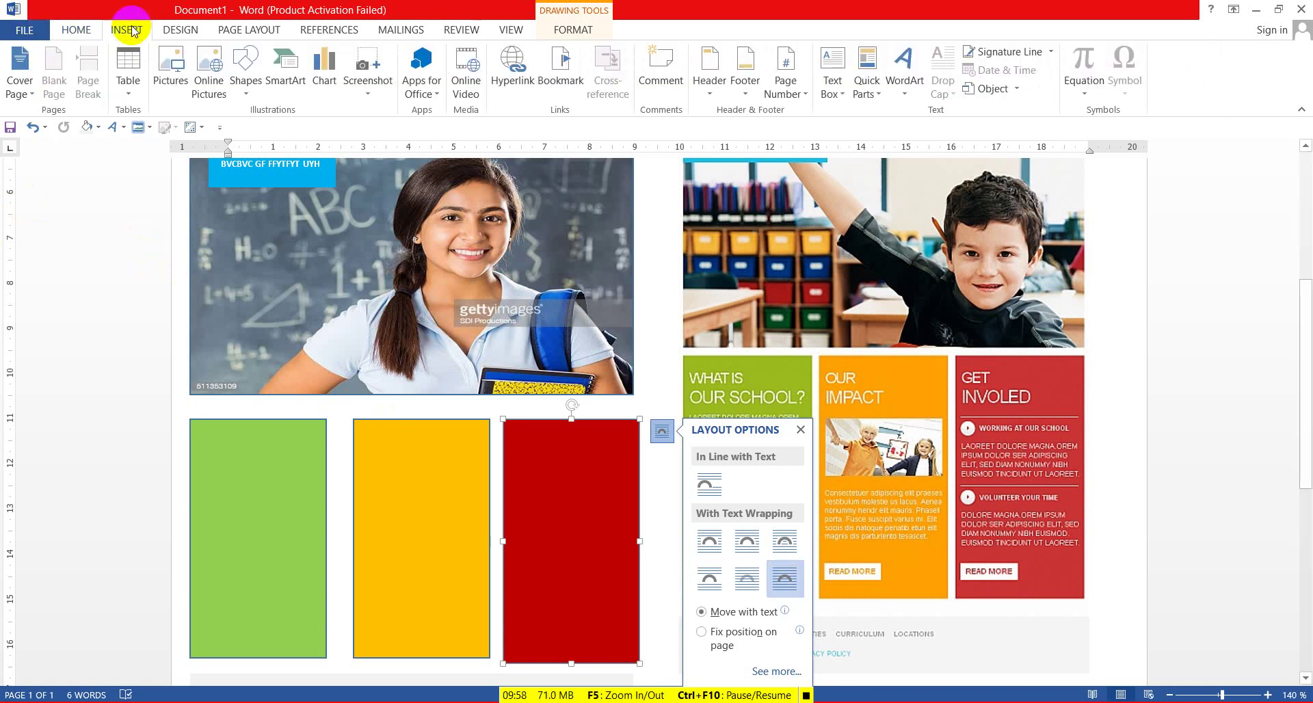
{"action": "left_click", "coordinate": [249, 87]}
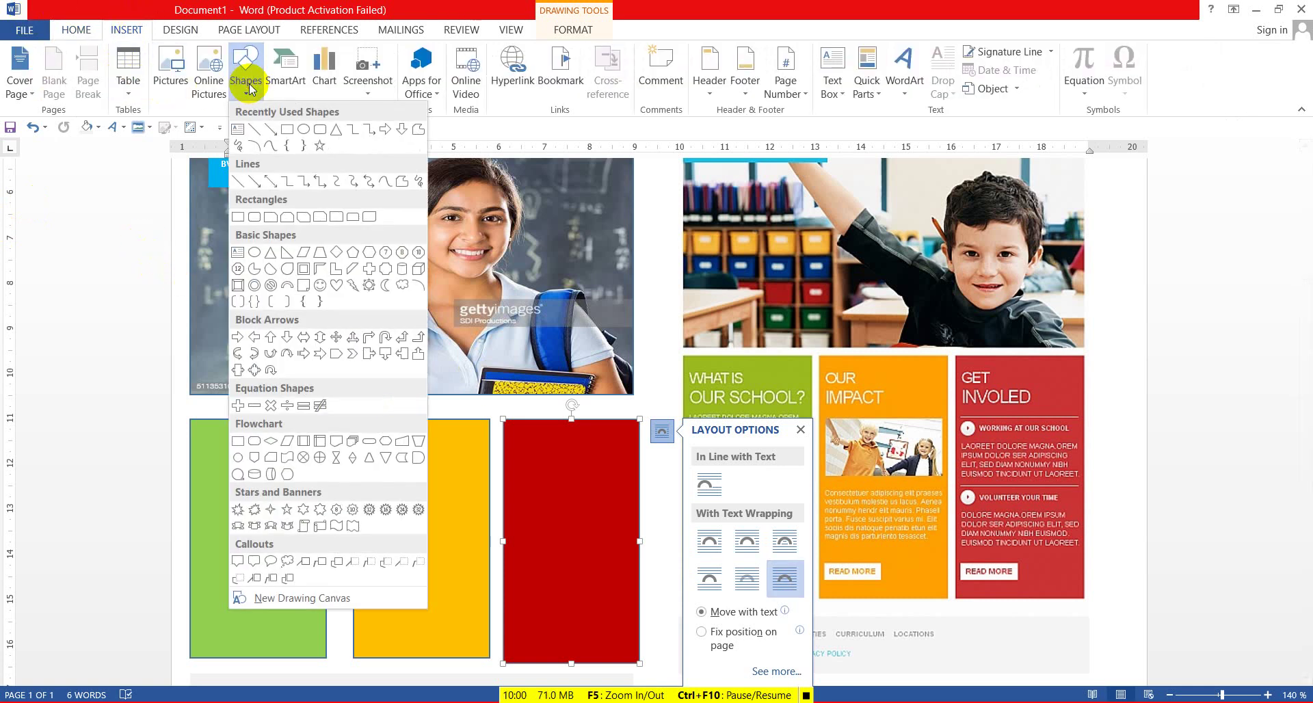
{"action": "left_click", "coordinate": [286, 128]}
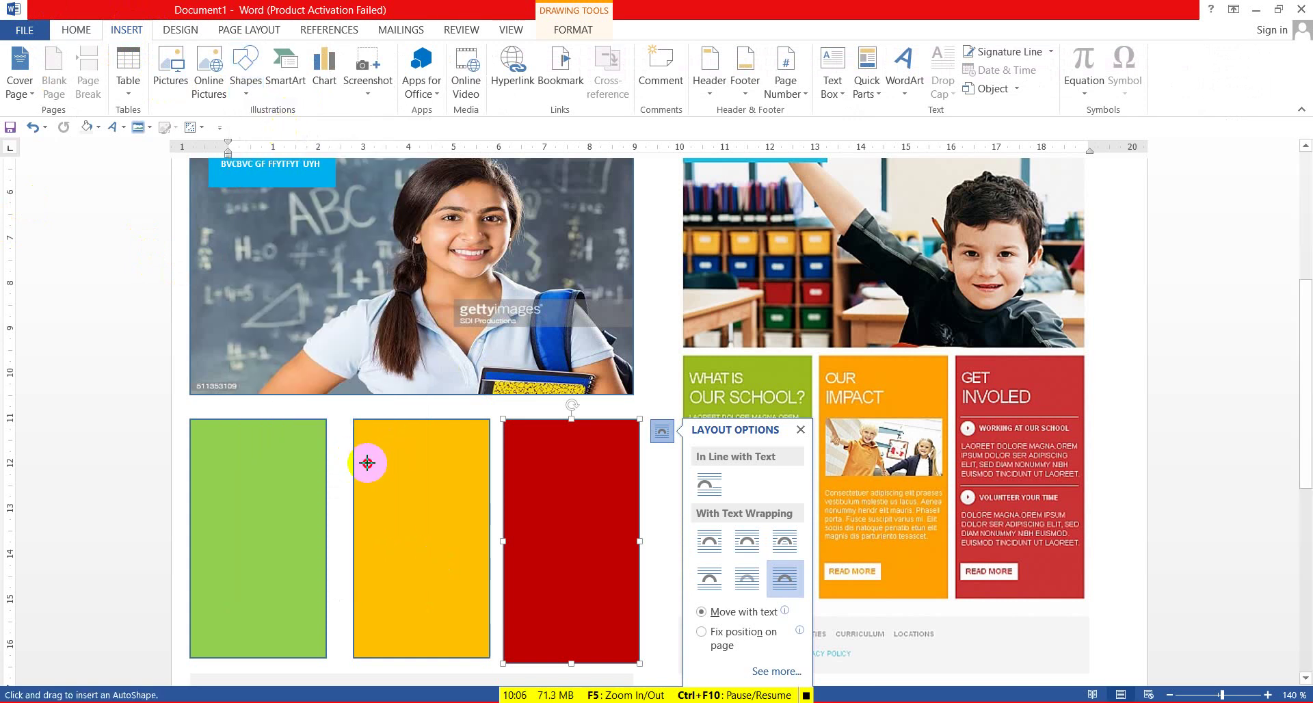
{"action": "left_click_drag", "start_coordinate": [366, 463], "coordinate": [477, 530]}
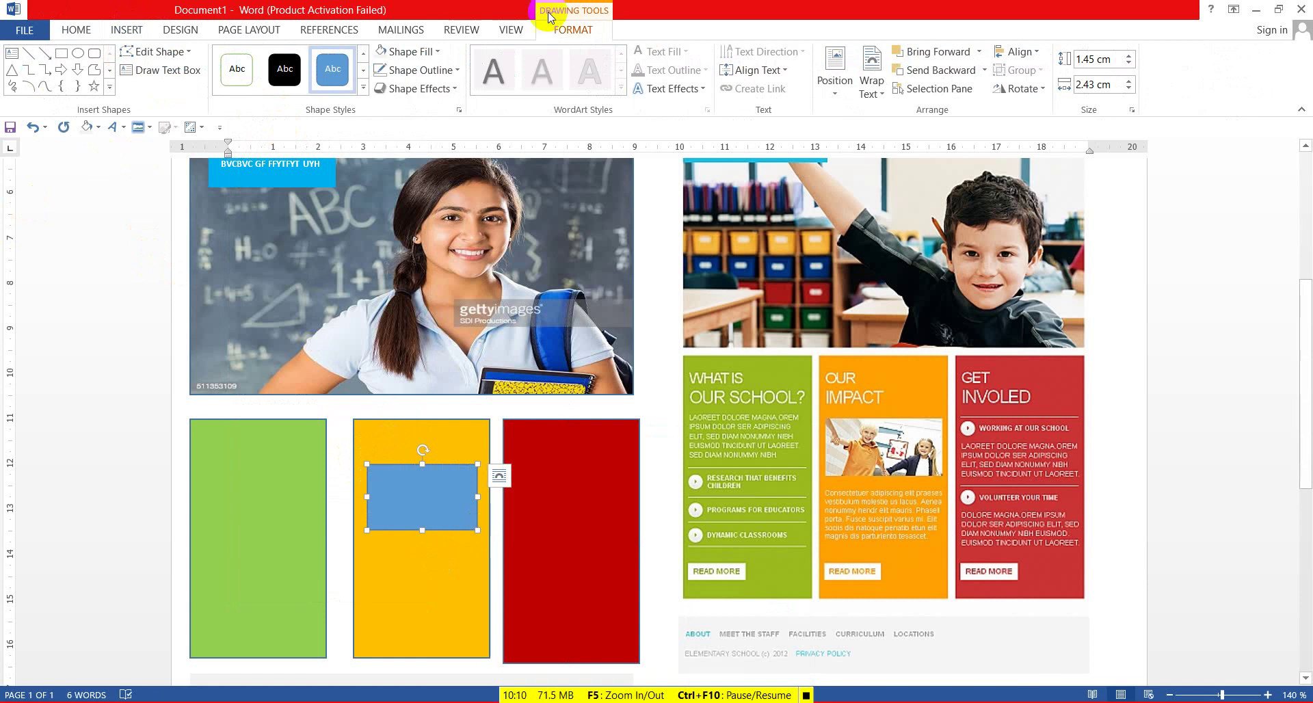
- Fill the rectangle with a fruit picture from the computer, working offline
{"action": "left_click", "coordinate": [413, 54]}
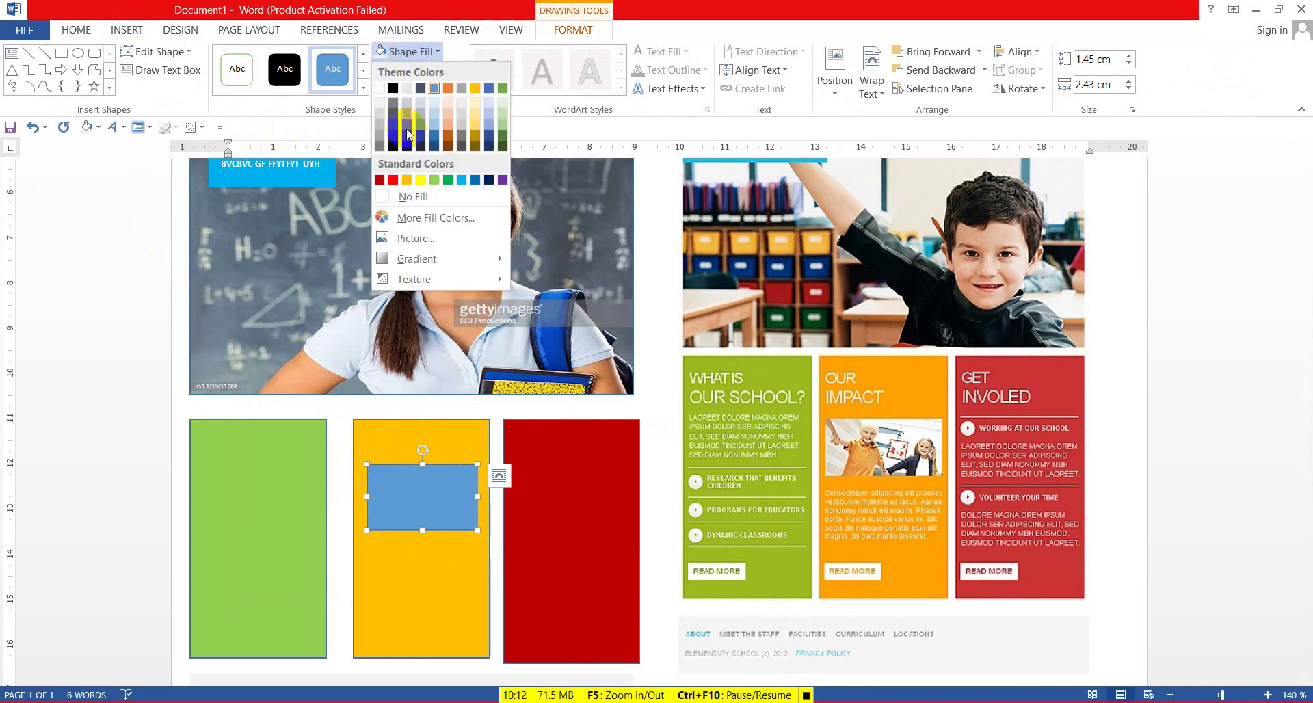
{"action": "left_click", "coordinate": [413, 239]}
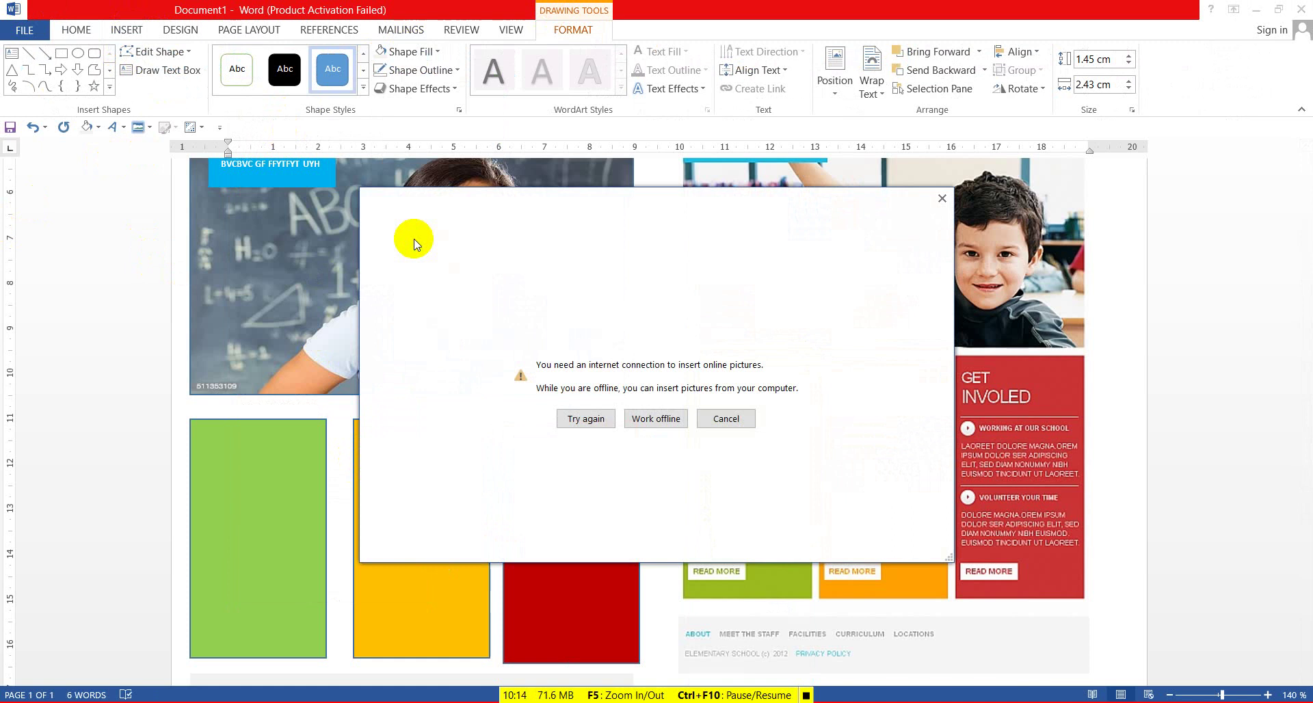
{"action": "left_click", "coordinate": [647, 419]}
{"action": "left_click", "coordinate": [413, 305]}
{"action": "left_click", "coordinate": [509, 380]}
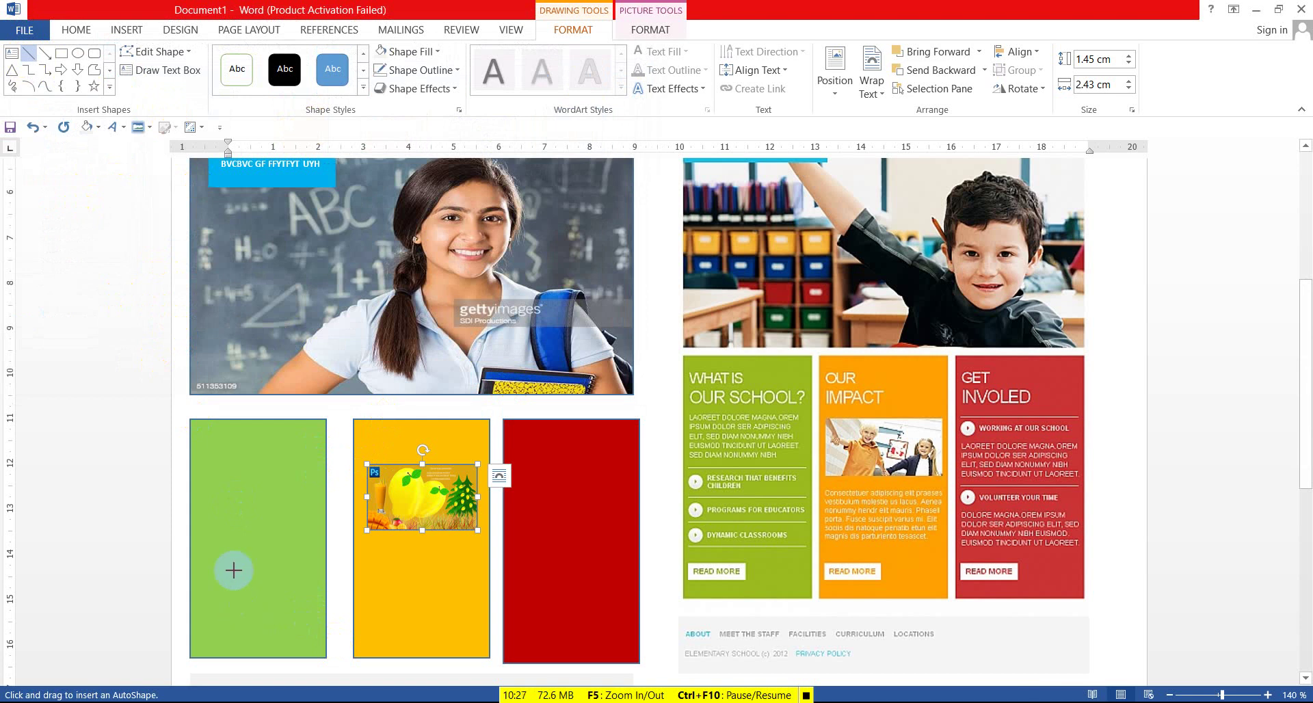
- Draw a 2.54 cm horizontal line across the green block, white and 1½ pt thick
{"action": "mouse_move", "coordinate": [200, 530]}
{"action": "left_mouse_down"}
{"action": "mouse_move", "coordinate": [328, 530]}
{"action": "mouse_move", "coordinate": [315, 530]}
{"action": "left_mouse_up"}
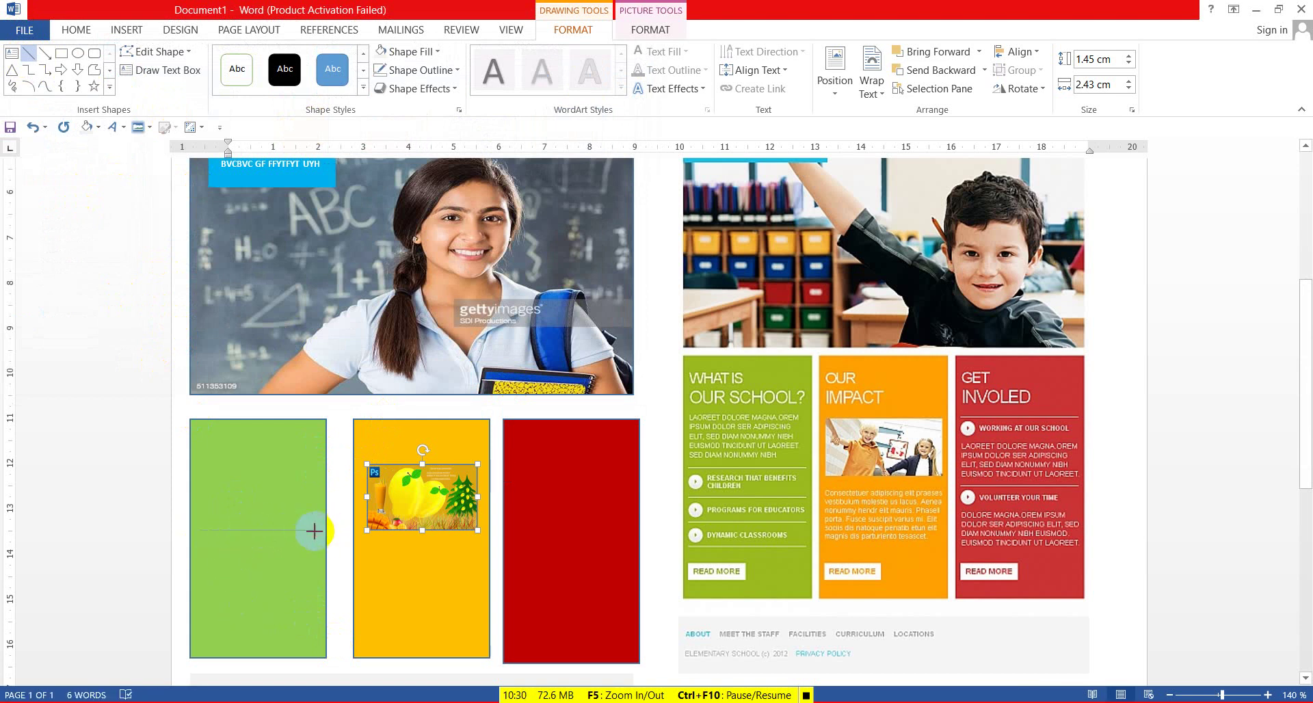
{"action": "left_click", "coordinate": [414, 71]}
{"action": "left_click", "coordinate": [384, 108]}
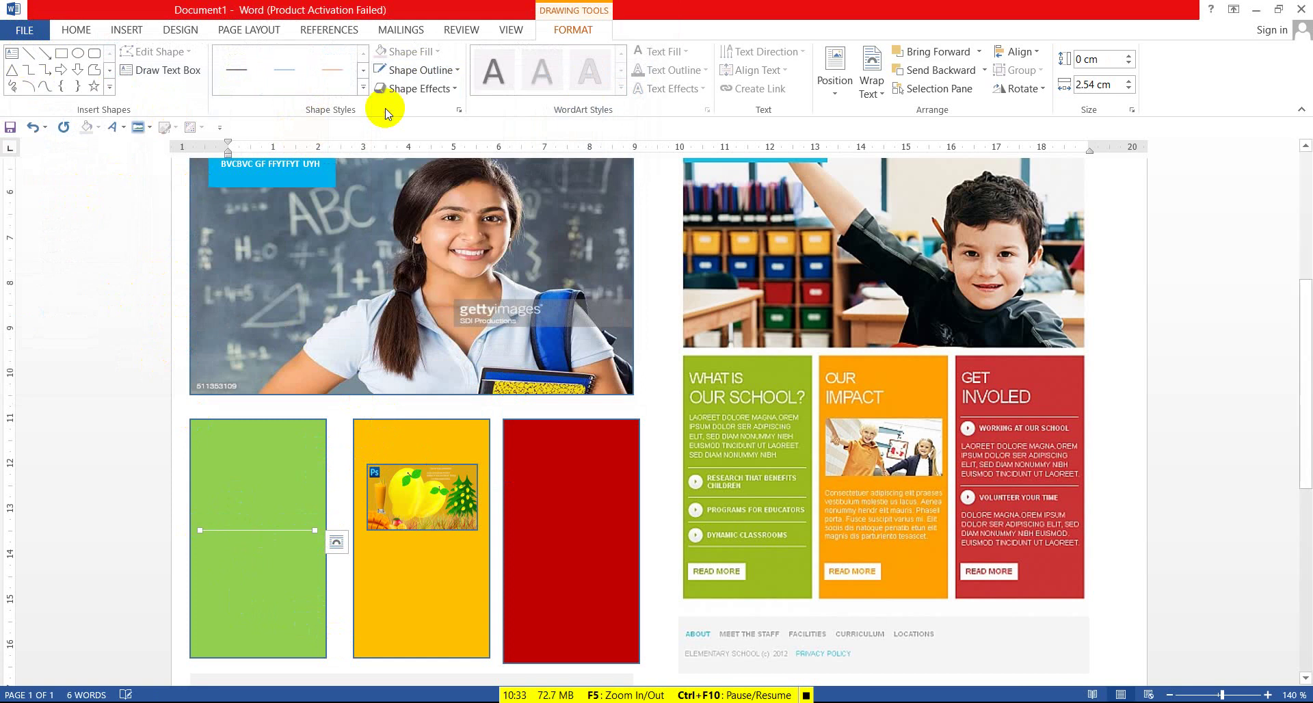
{"action": "left_click", "coordinate": [419, 71]}
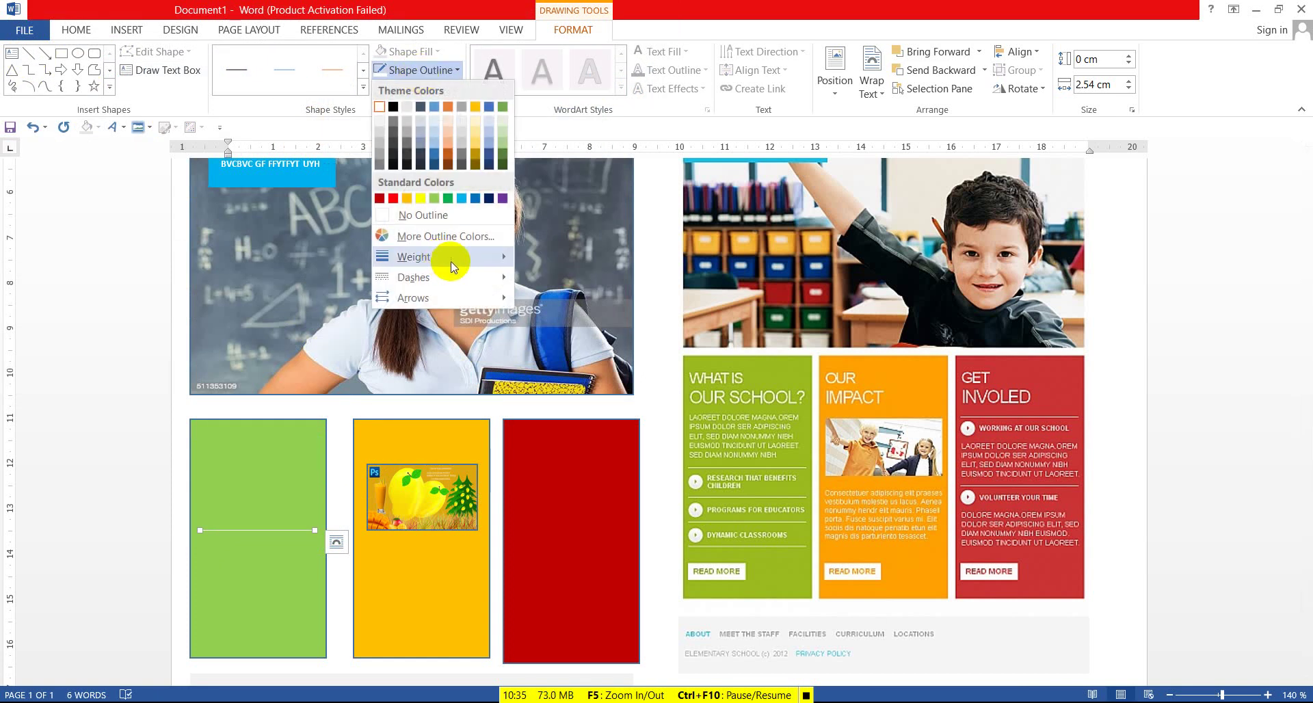
{"action": "mouse_move", "coordinate": [414, 257]}
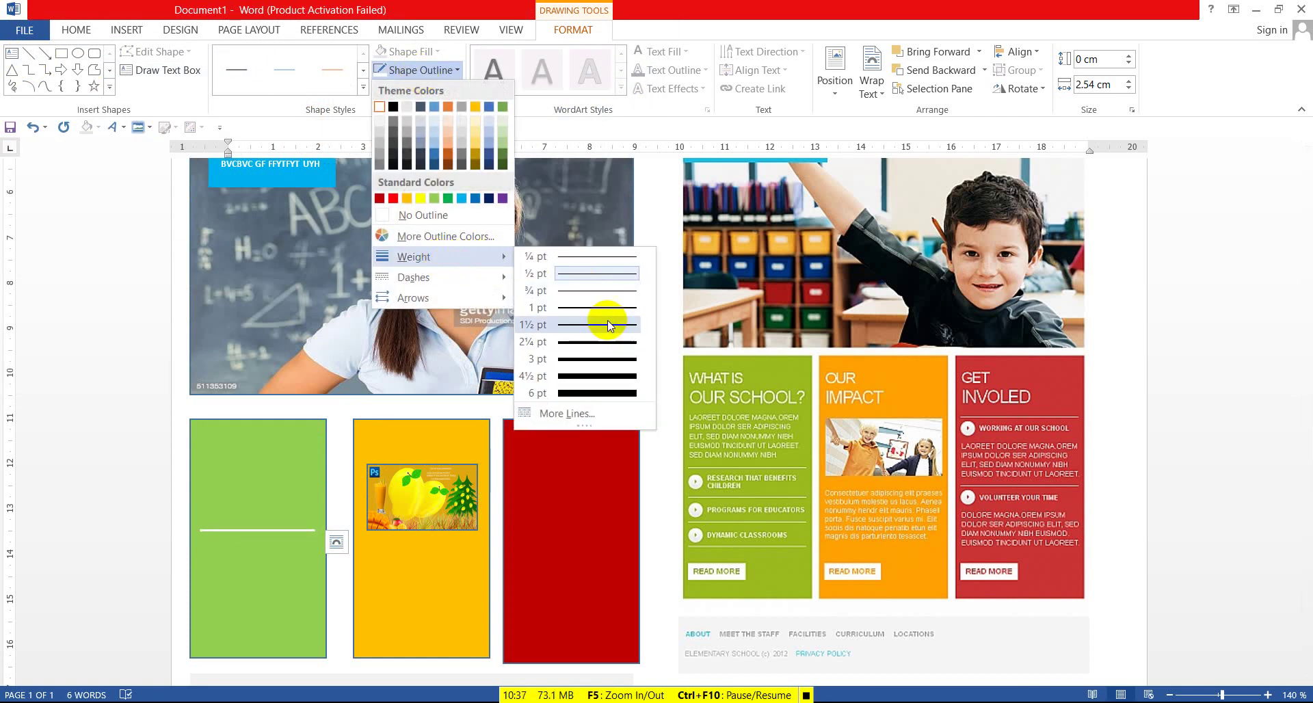
{"action": "left_click", "coordinate": [608, 323]}
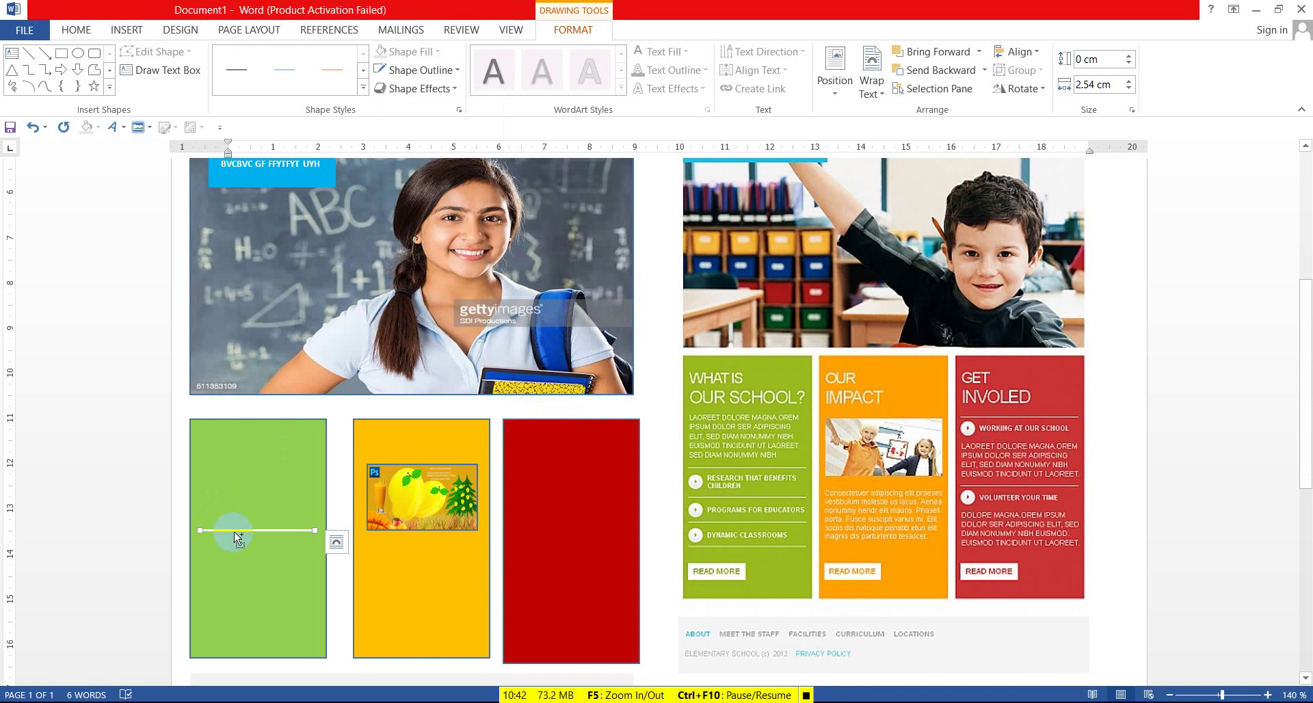
- Copy the white line twice downward so three lines run across the green block
{"action": "left_click_drag", "start_coordinate": [233, 532], "coordinate": [233, 561]}
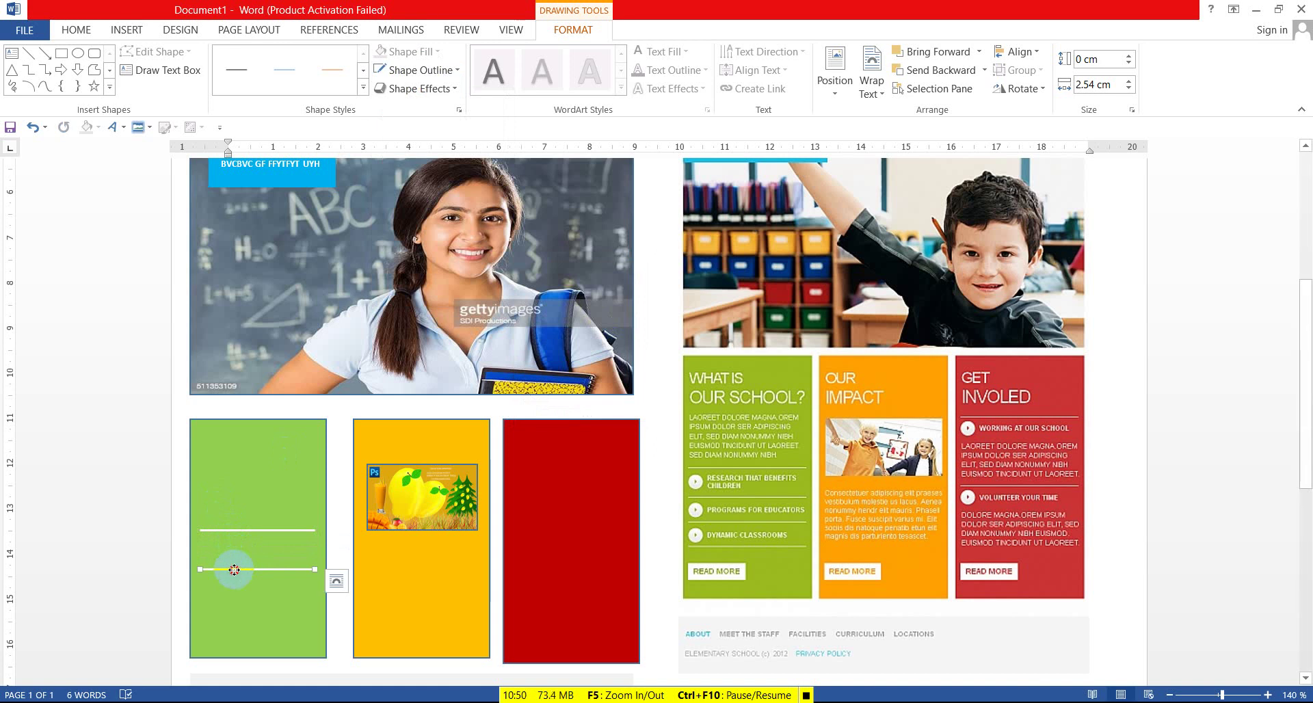
{"action": "left_click_drag", "start_coordinate": [234, 581], "coordinate": [234, 608]}
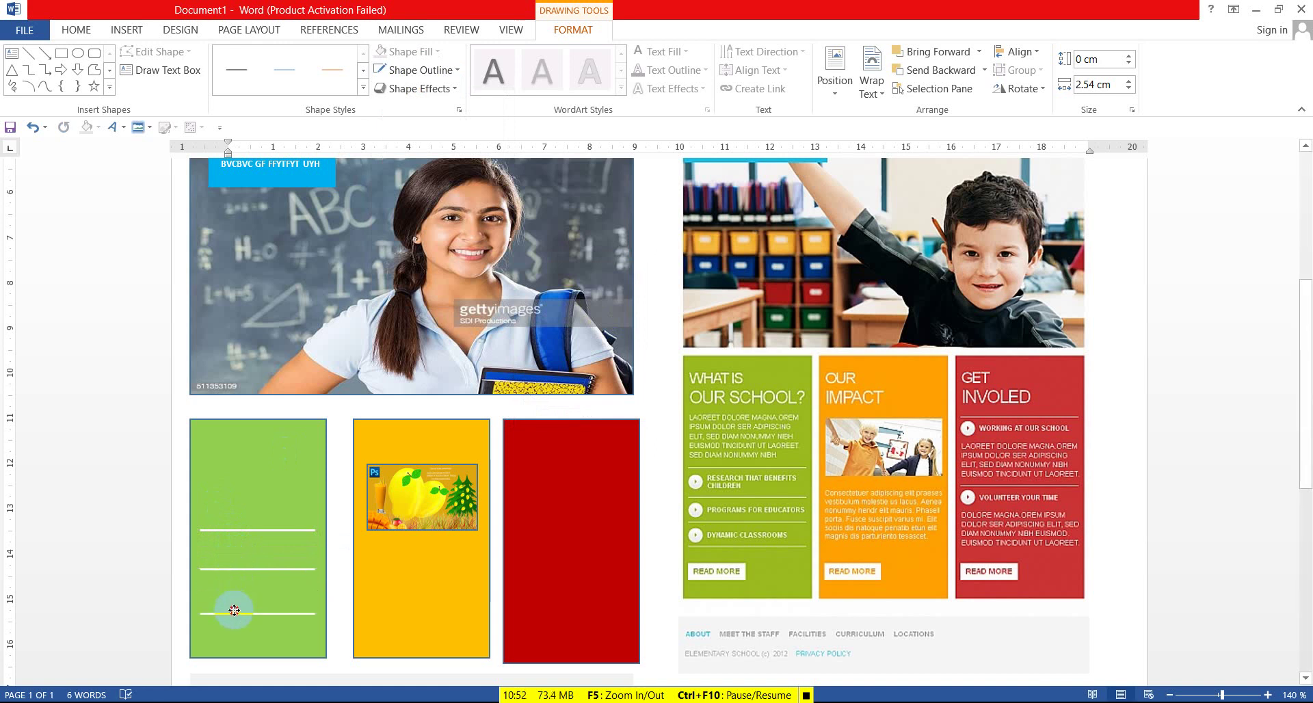
{"action": "left_click_drag", "start_coordinate": [234, 610], "coordinate": [235, 614]}
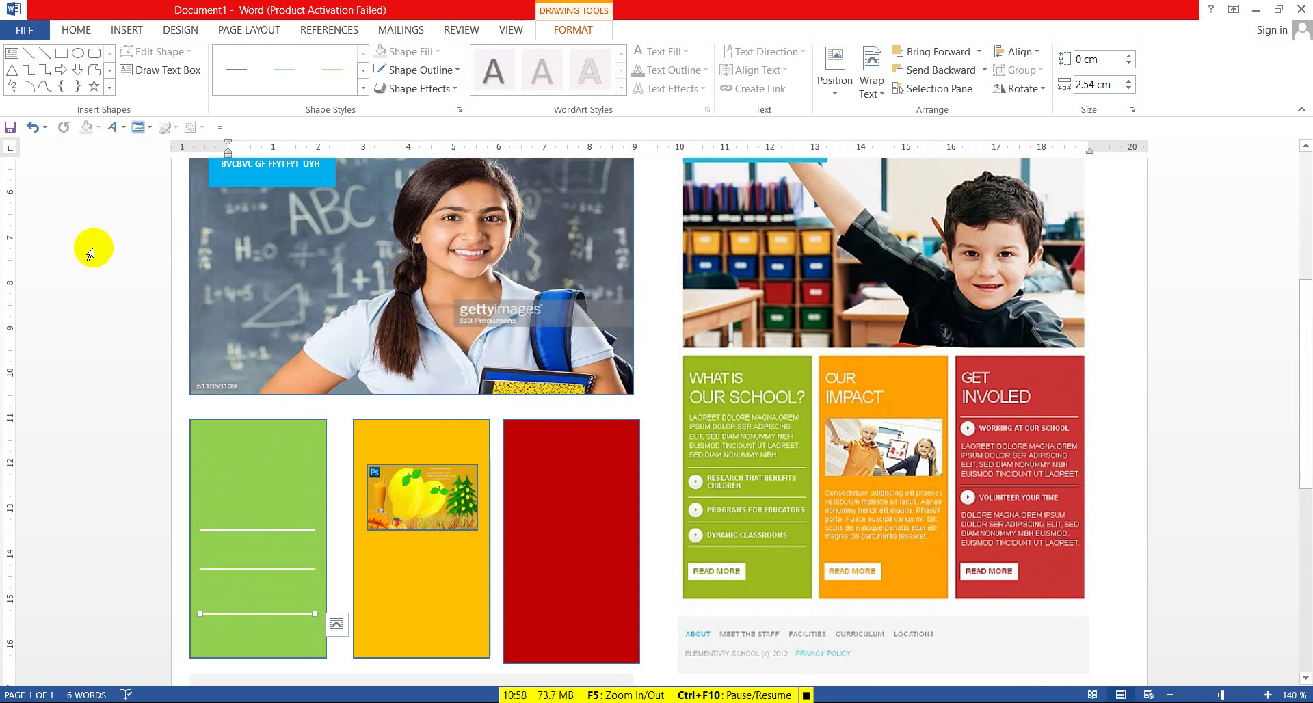
- Draw a small oval at the left of the green block with white fill and white outline
{"action": "left_click", "coordinate": [79, 56]}
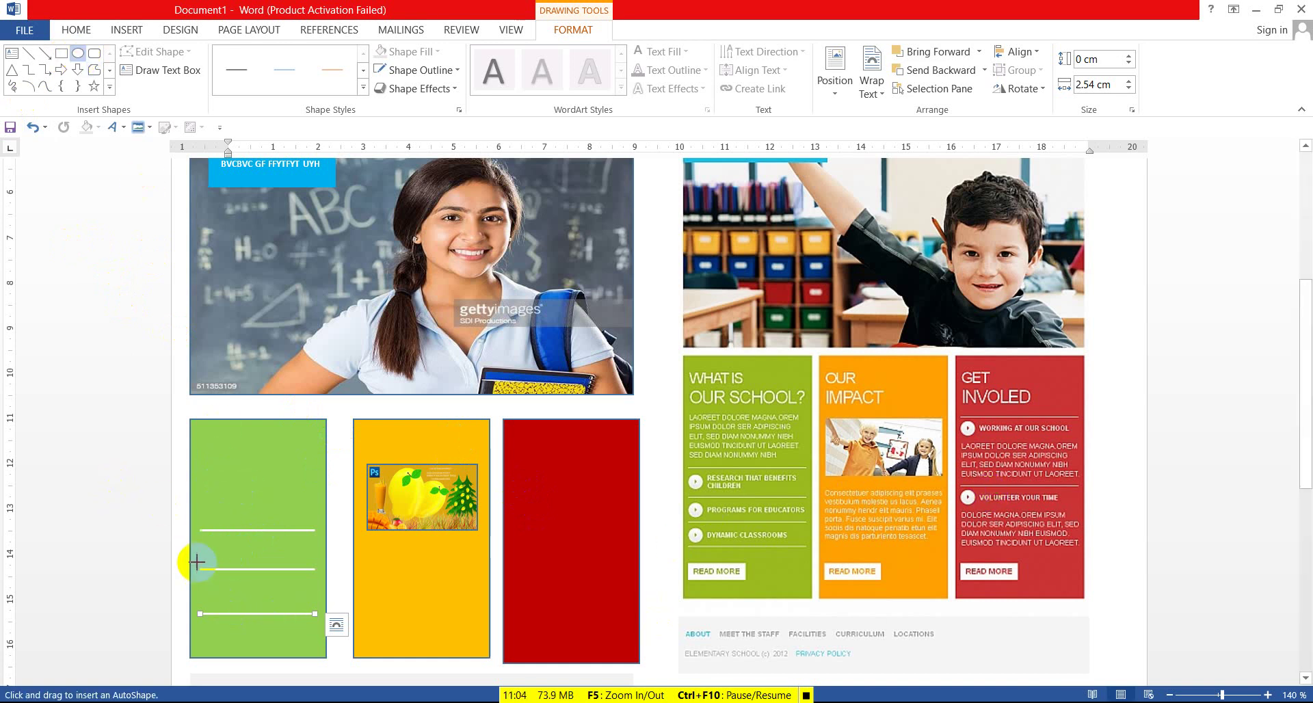
{"action": "left_click_drag", "start_coordinate": [199, 538], "coordinate": [212, 554]}
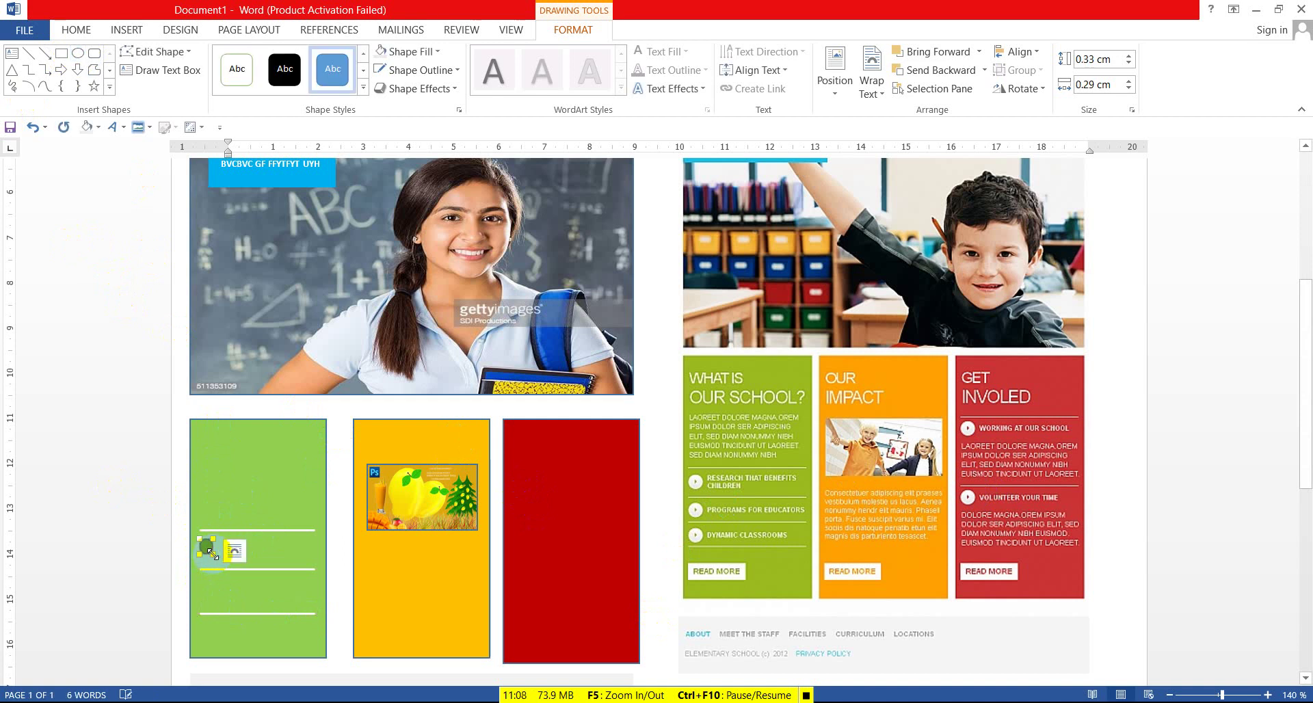
{"action": "left_click", "coordinate": [411, 51]}
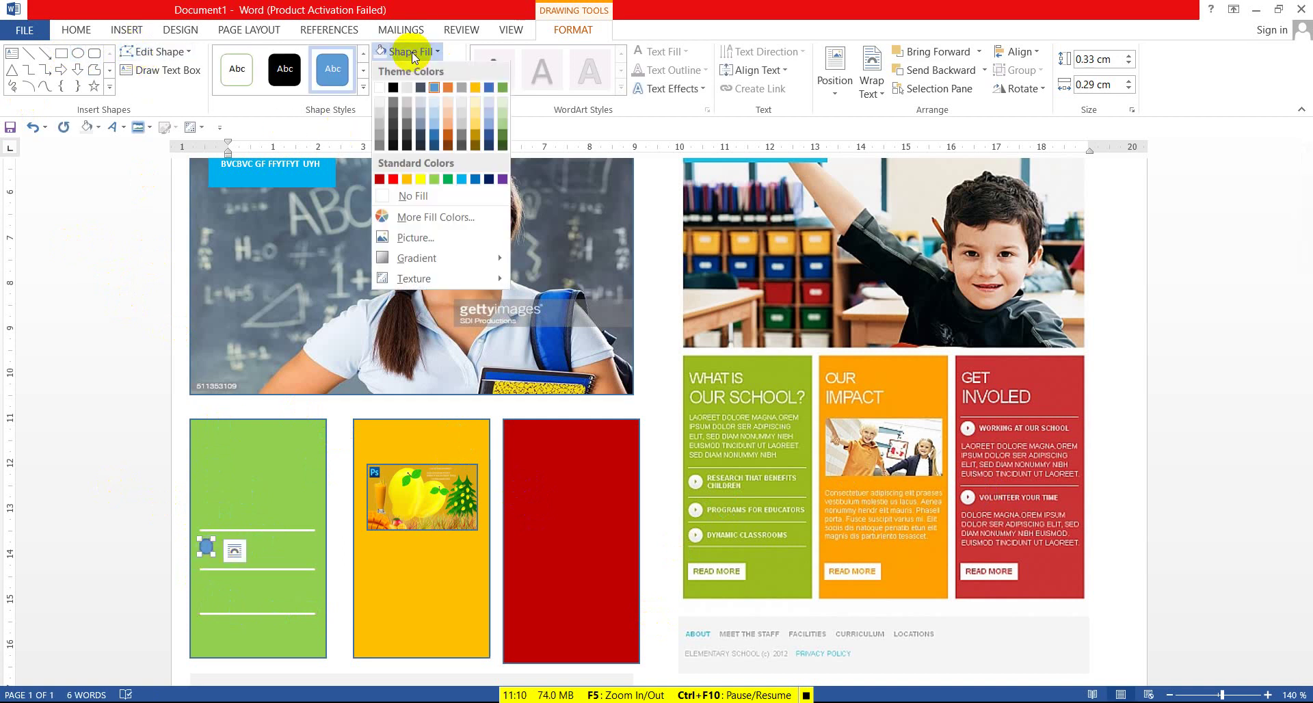
{"action": "left_click", "coordinate": [380, 107]}
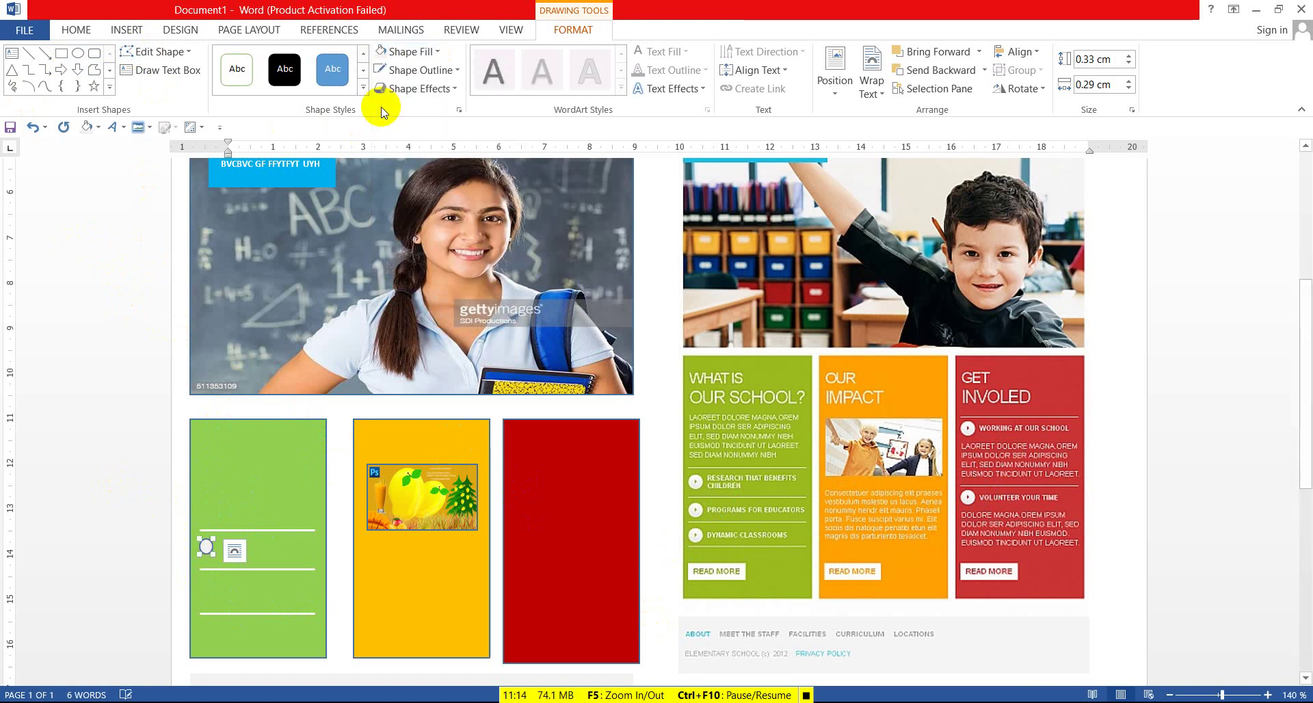
{"action": "left_click", "coordinate": [407, 73]}
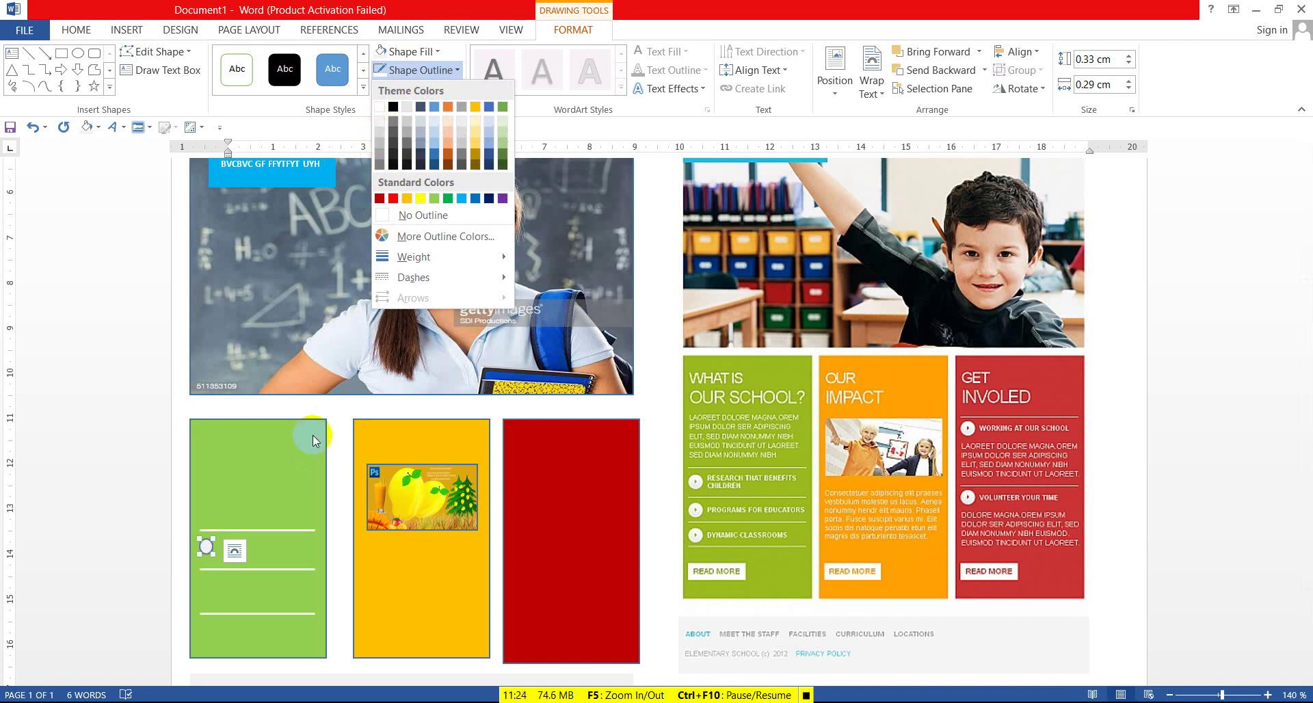
{"action": "left_click", "coordinate": [379, 130]}
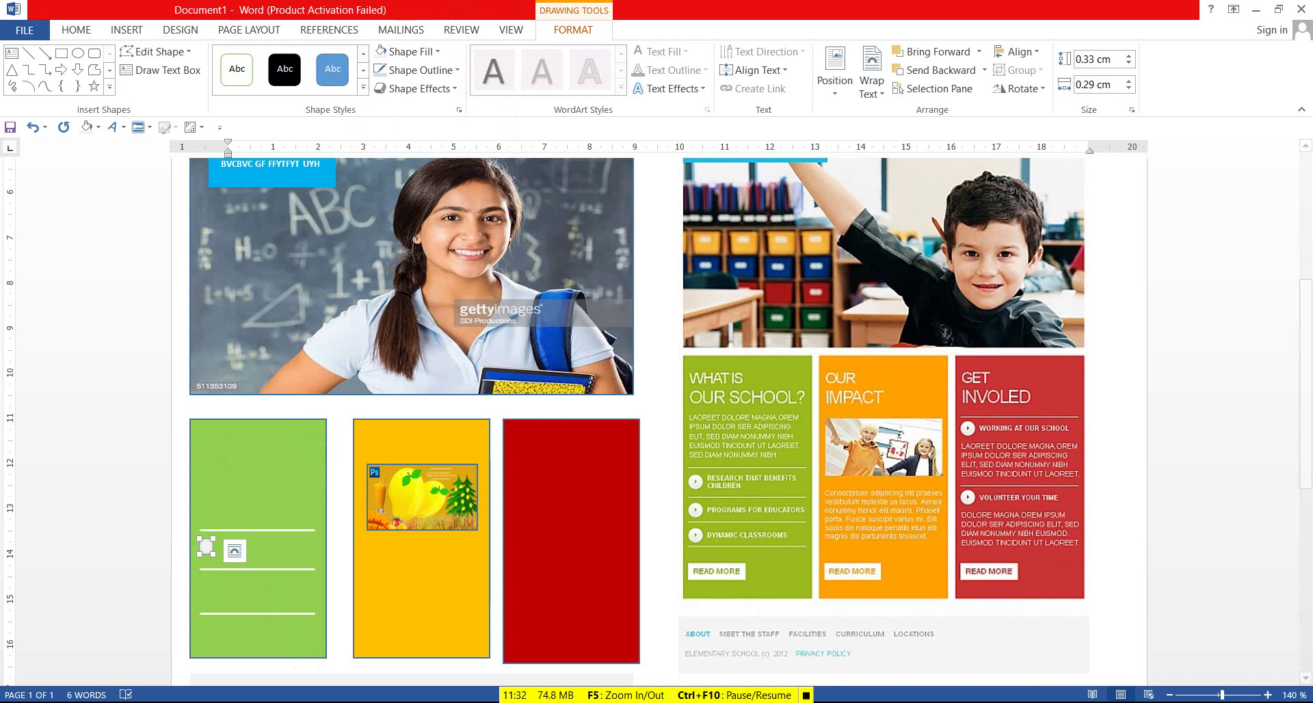
{"action": "left_click", "coordinate": [1266, 694]}
- Place a triangle shape in the green block
{"action": "left_click", "coordinate": [1267, 695]}
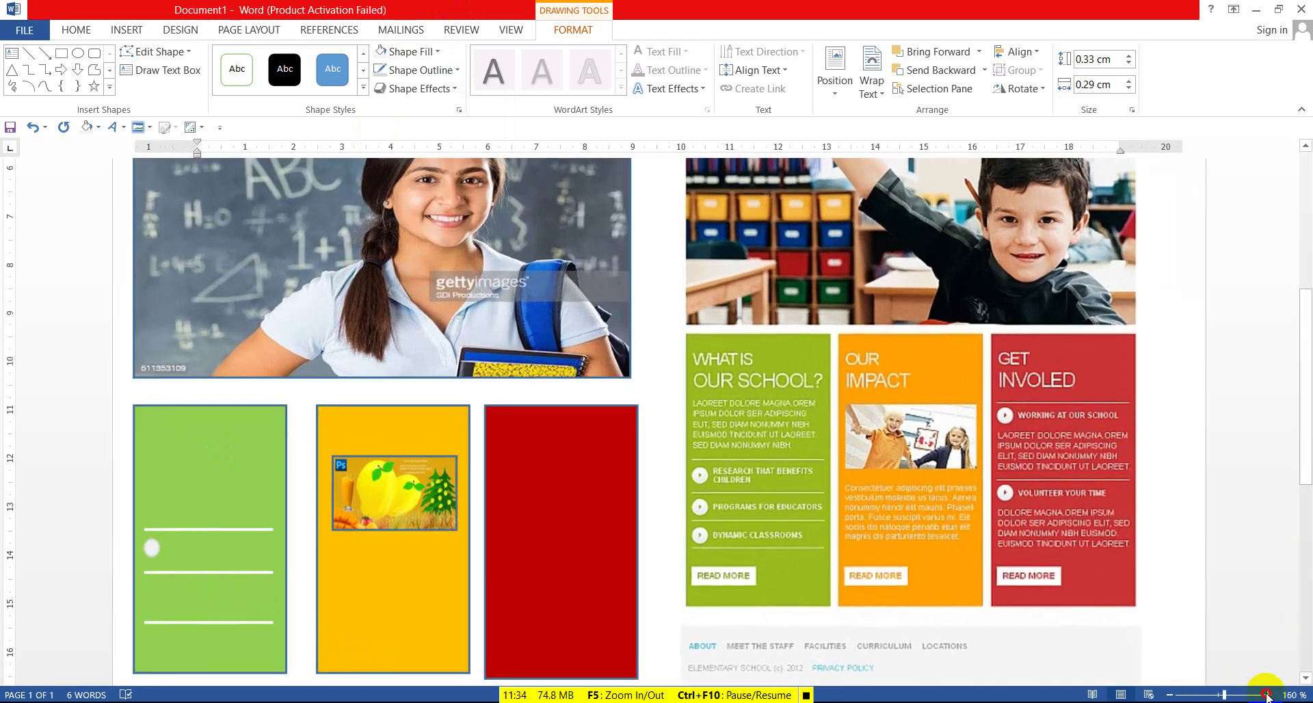
{"action": "left_click", "coordinate": [1267, 695]}
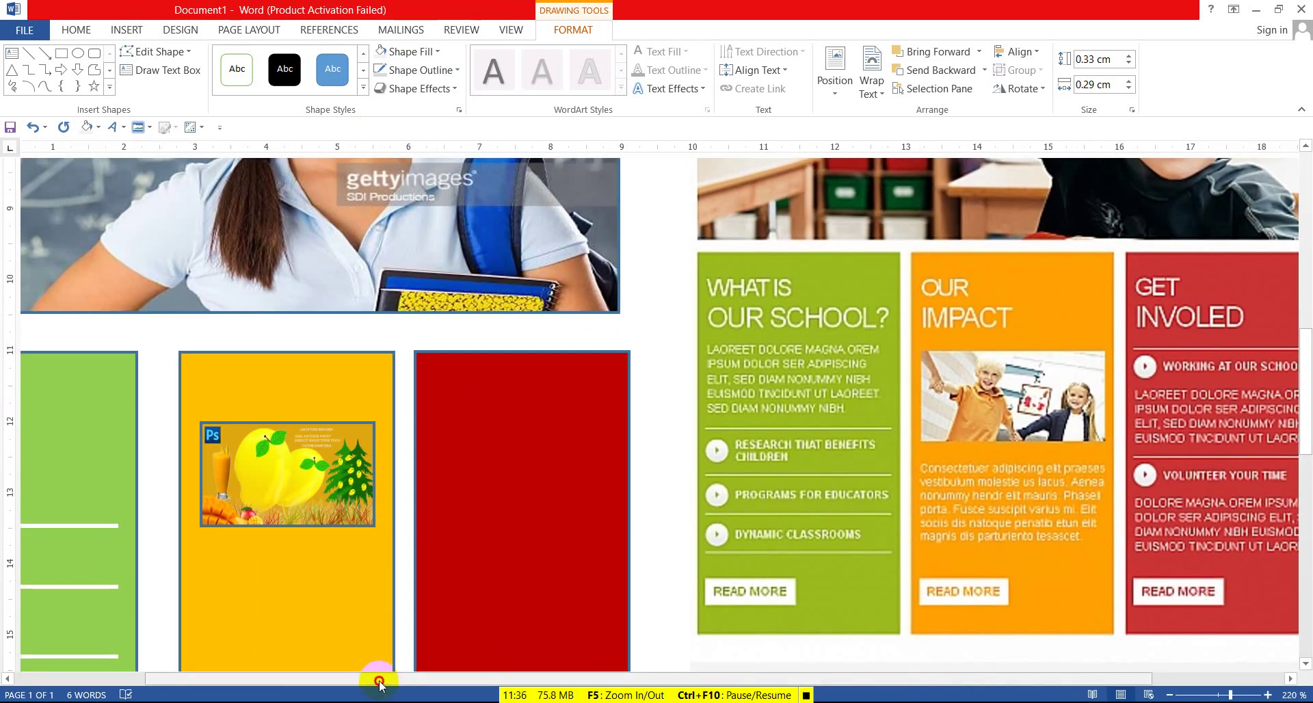
{"action": "left_click_drag", "start_coordinate": [381, 680], "coordinate": [259, 667]}
{"action": "scroll", "coordinate": [258, 664], "scroll_direction": "left", "scroll_amount": 1}
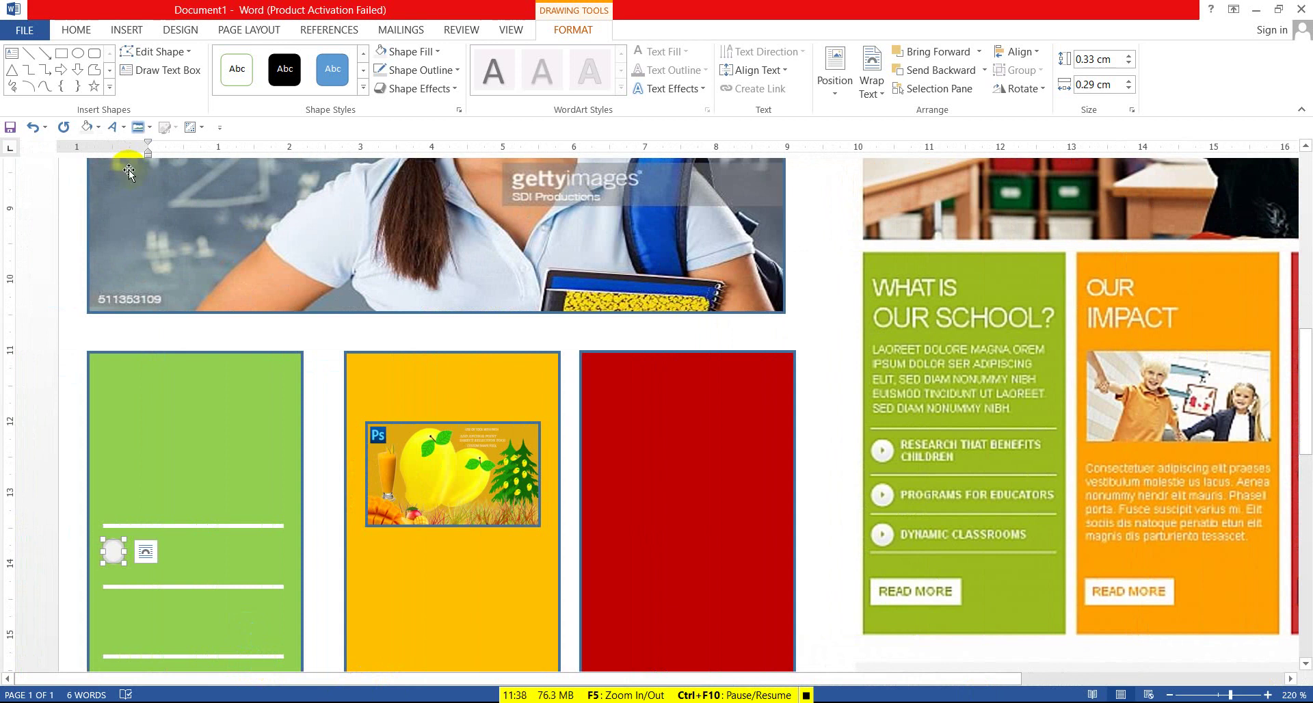
{"action": "left_click", "coordinate": [12, 69]}
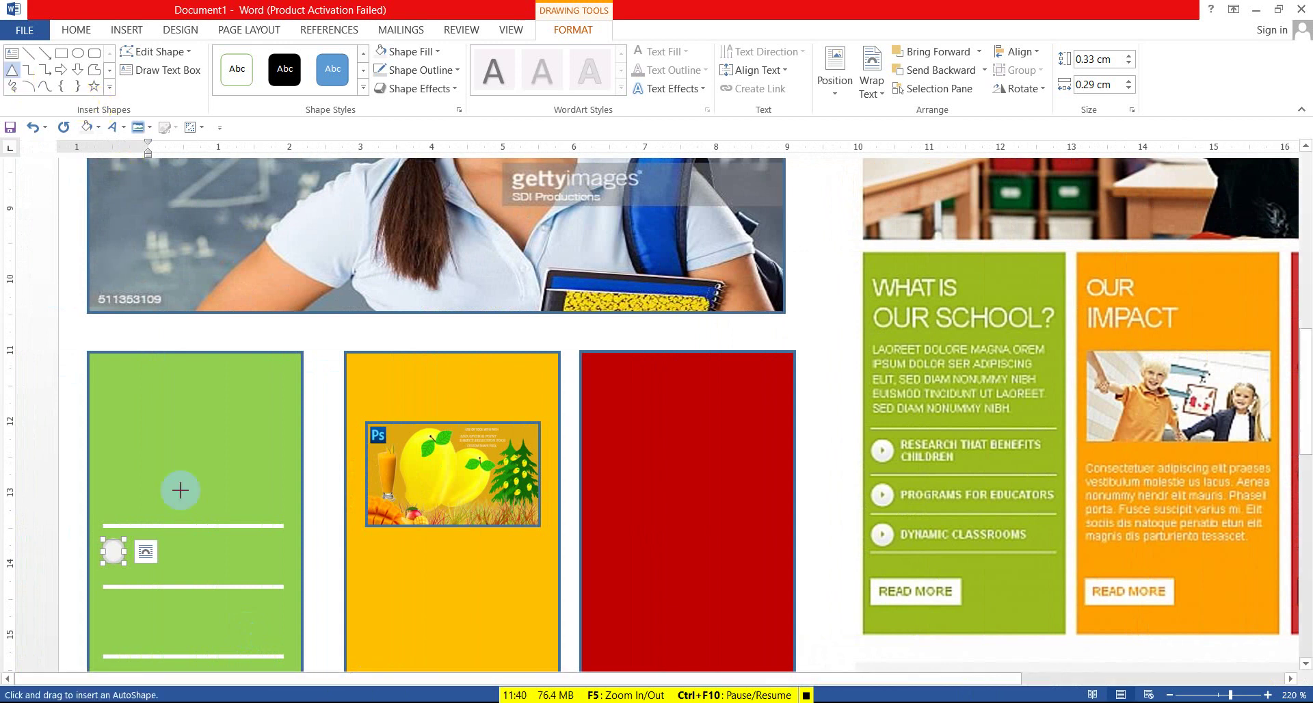
{"action": "left_click", "coordinate": [108, 551]}
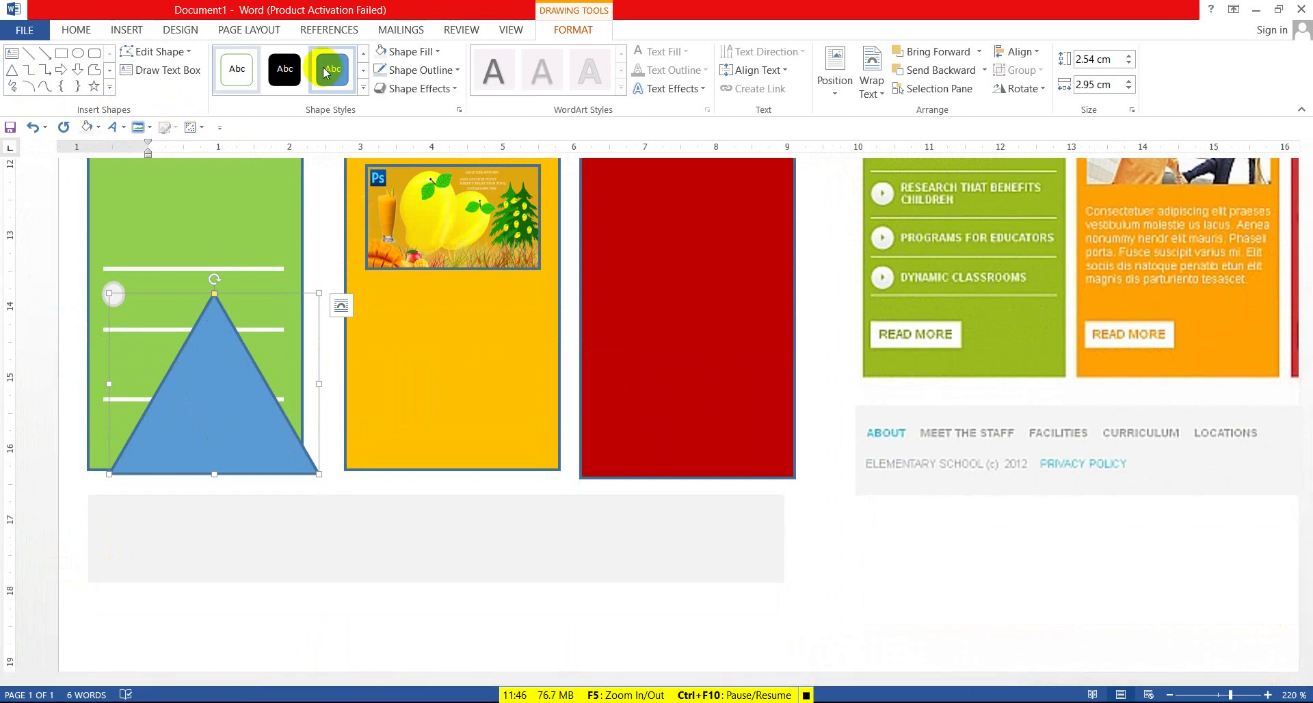
- Fill the triangle green and move it and the small white circle below the blocks
{"action": "left_click", "coordinate": [410, 52]}
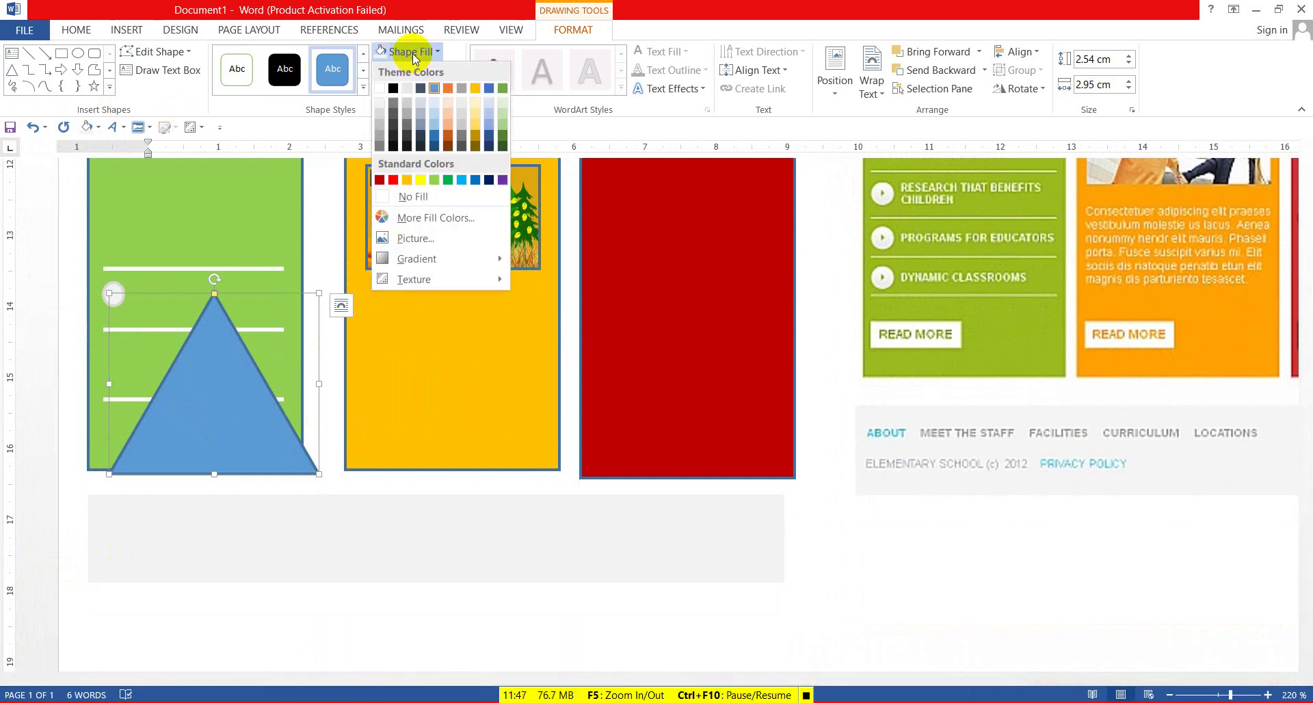
{"action": "left_click", "coordinate": [448, 179]}
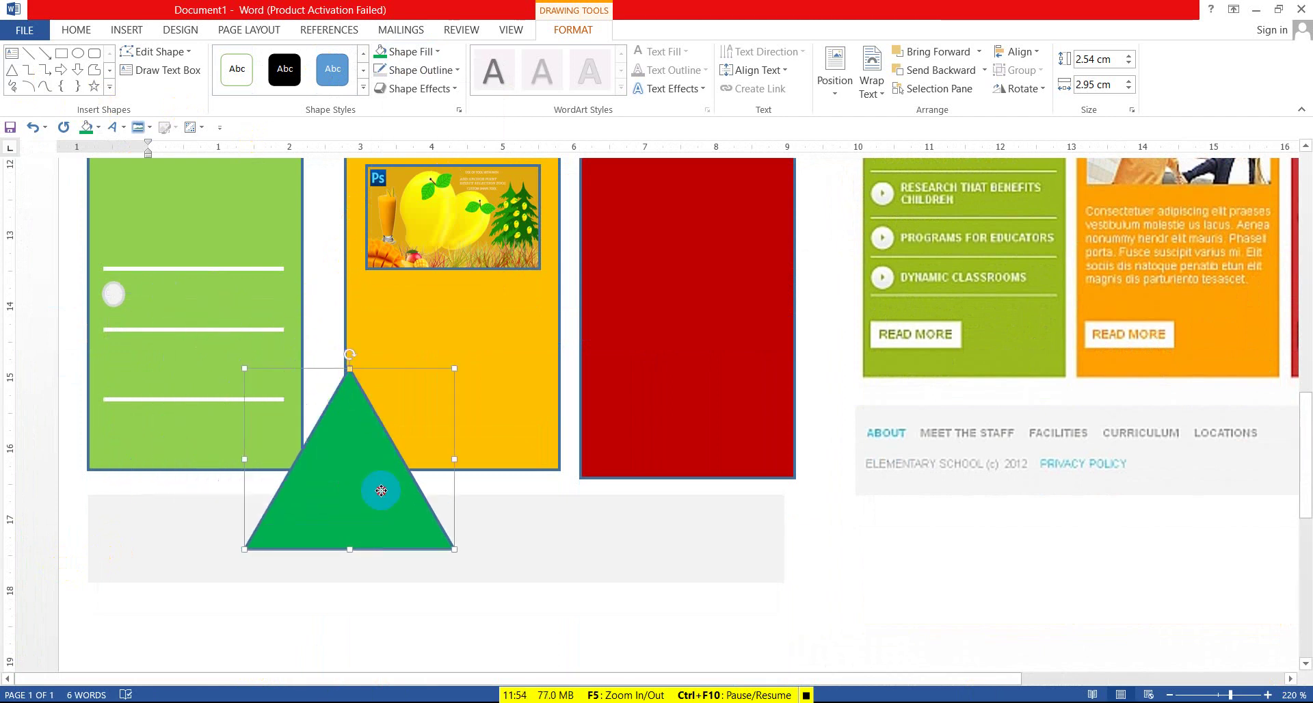
{"action": "left_click_drag", "start_coordinate": [217, 389], "coordinate": [412, 486]}
{"action": "left_click_drag", "start_coordinate": [115, 300], "coordinate": [152, 630]}
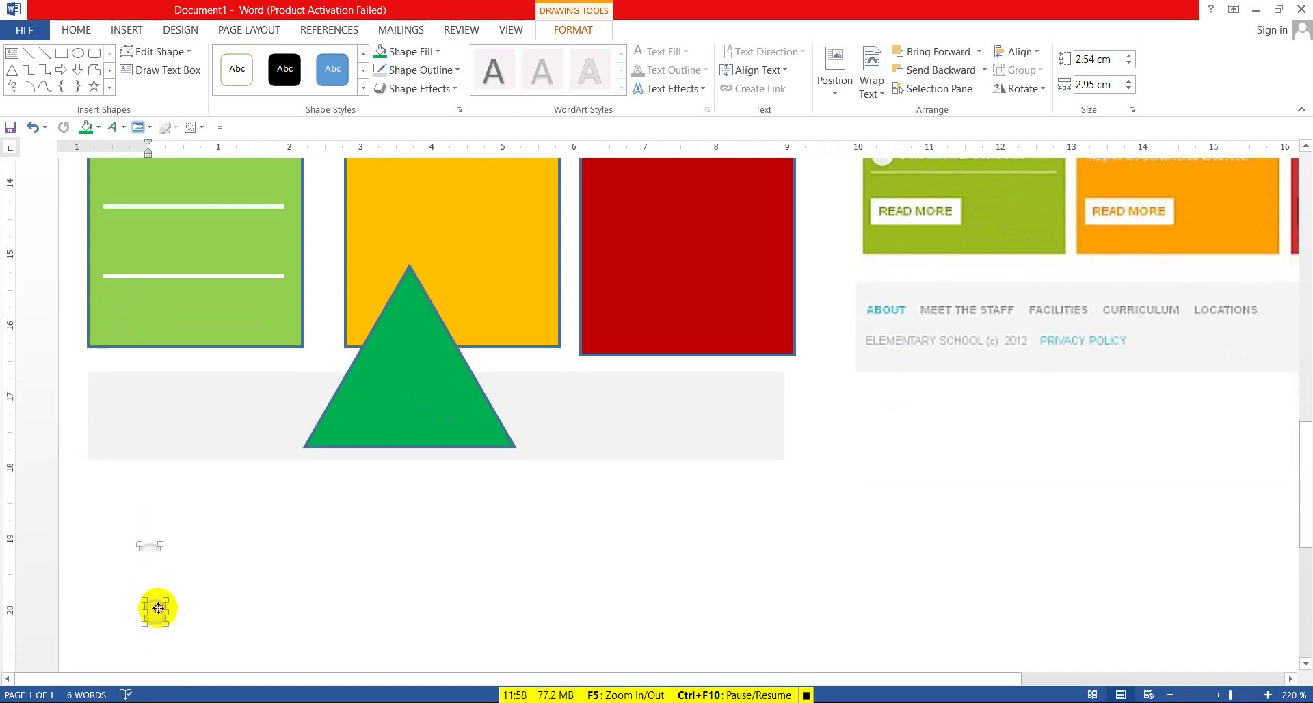
- Rotate the triangle to point right, shrink it onto the circle, and group them as a 0.97 by 1.08 cm play button
{"action": "mouse_move", "coordinate": [152, 629]}
{"action": "left_mouse_down"}
{"action": "mouse_move", "coordinate": [167, 575]}
{"action": "mouse_move", "coordinate": [223, 620]}
{"action": "left_mouse_up"}
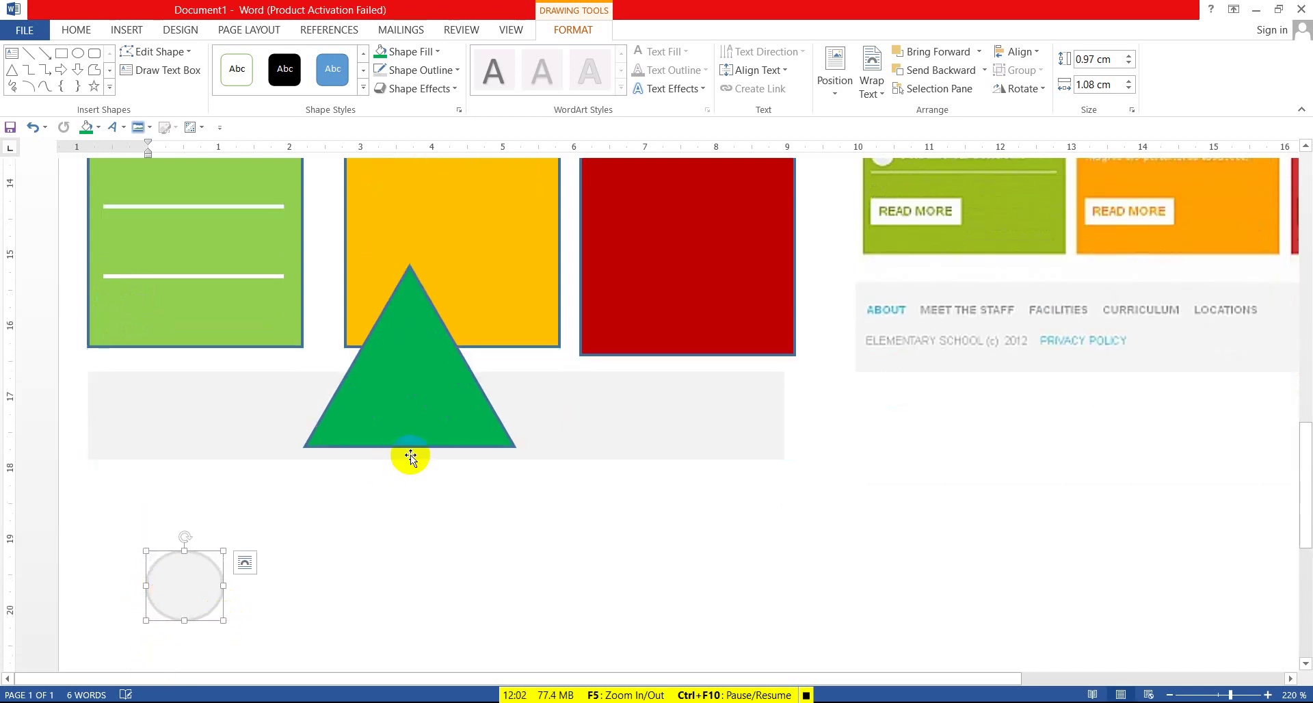
{"action": "left_click_drag", "start_coordinate": [430, 410], "coordinate": [368, 481]}
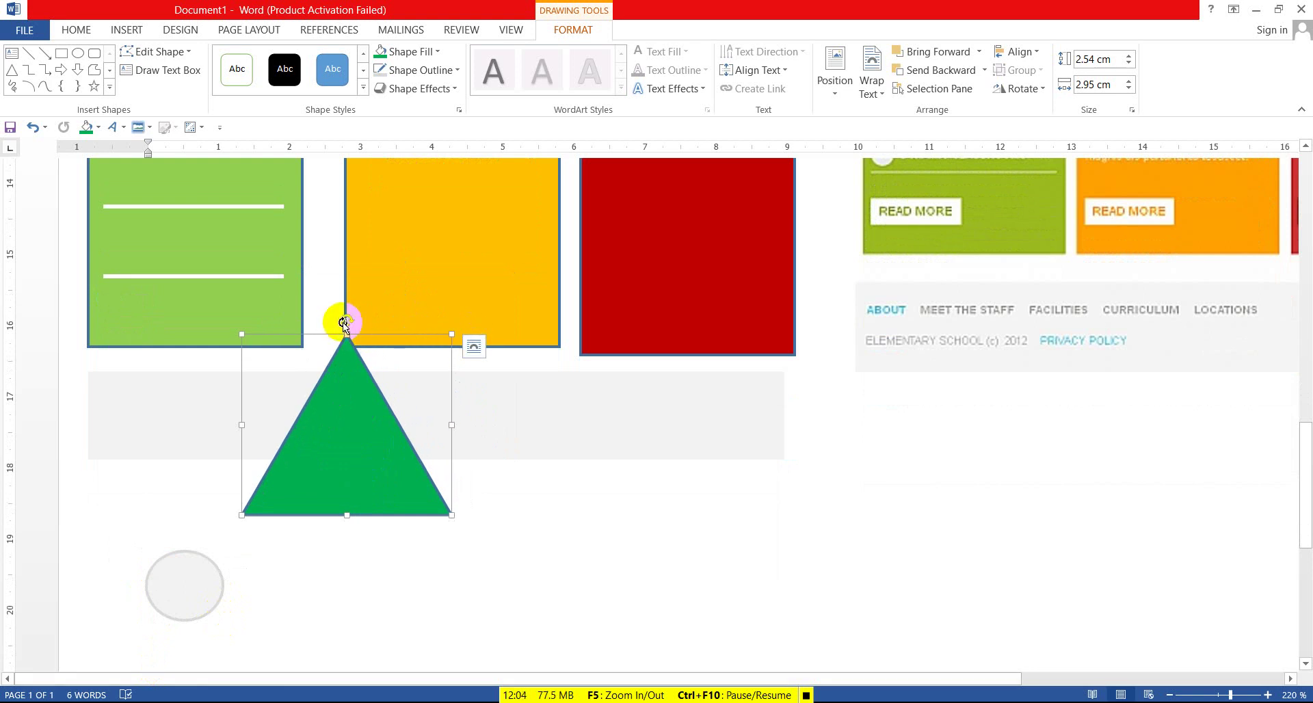
{"action": "left_click_drag", "start_coordinate": [346, 321], "coordinate": [449, 428]}
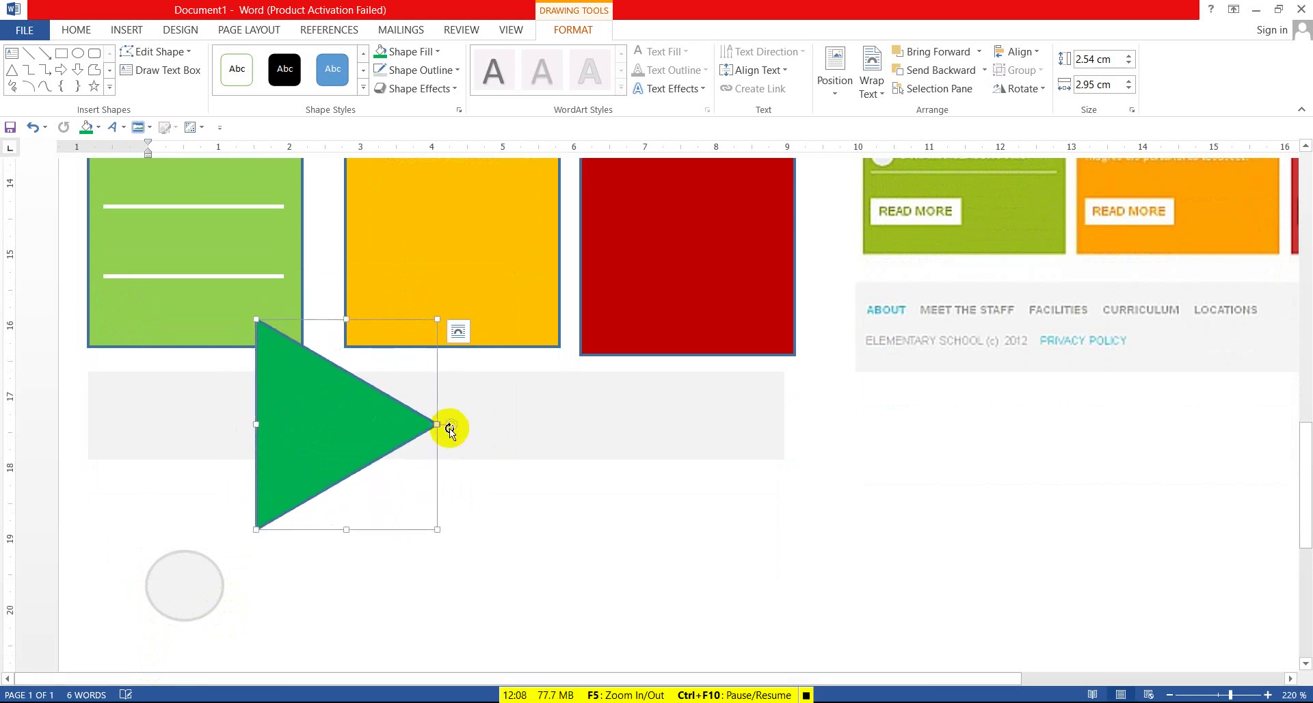
{"action": "left_click", "coordinate": [430, 333]}
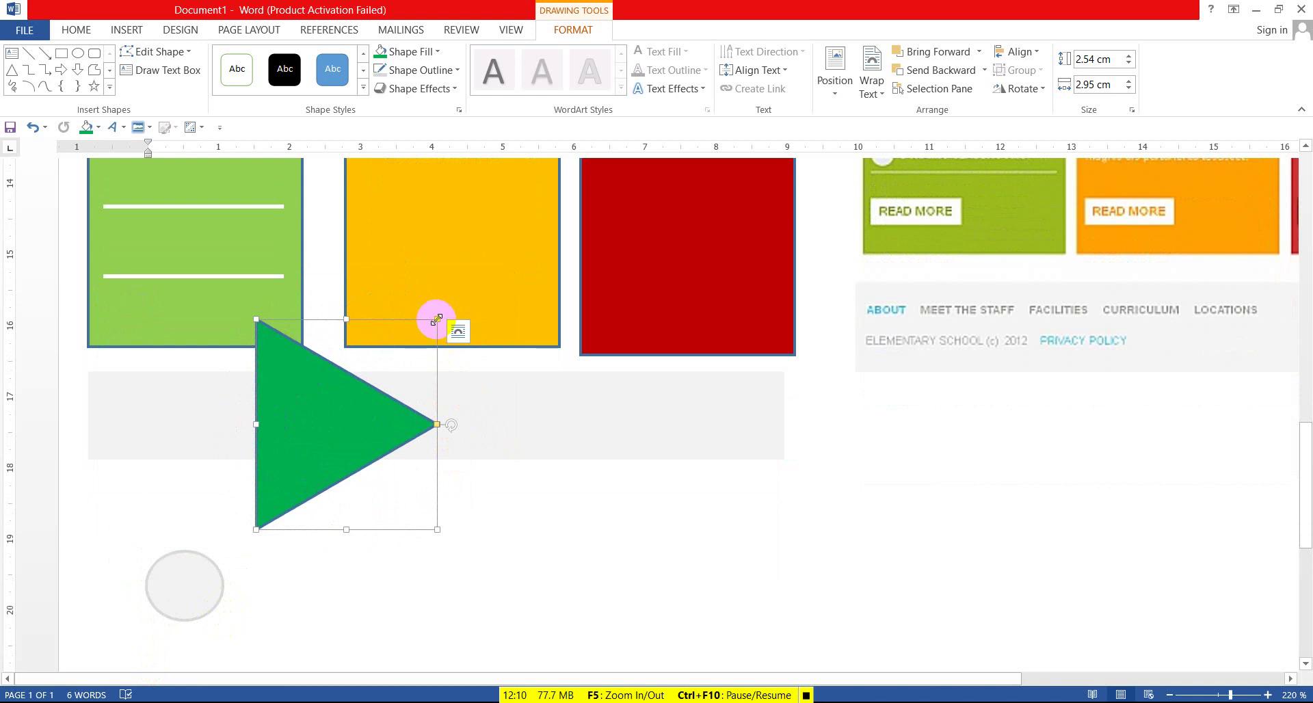
{"action": "mouse_move", "coordinate": [430, 333]}
{"action": "left_mouse_down"}
{"action": "mouse_move", "coordinate": [289, 511]}
{"action": "mouse_move", "coordinate": [188, 583]}
{"action": "left_mouse_up"}
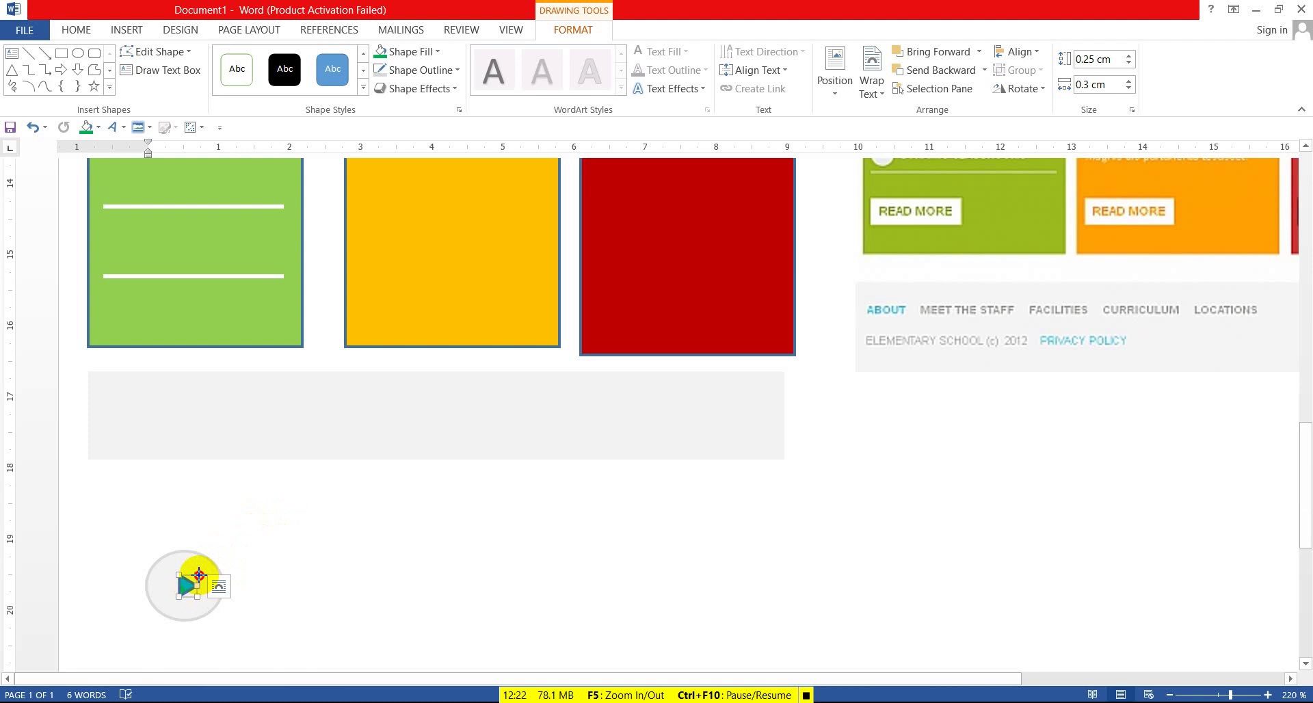
{"action": "left_click_drag", "start_coordinate": [202, 575], "coordinate": [202, 577]}
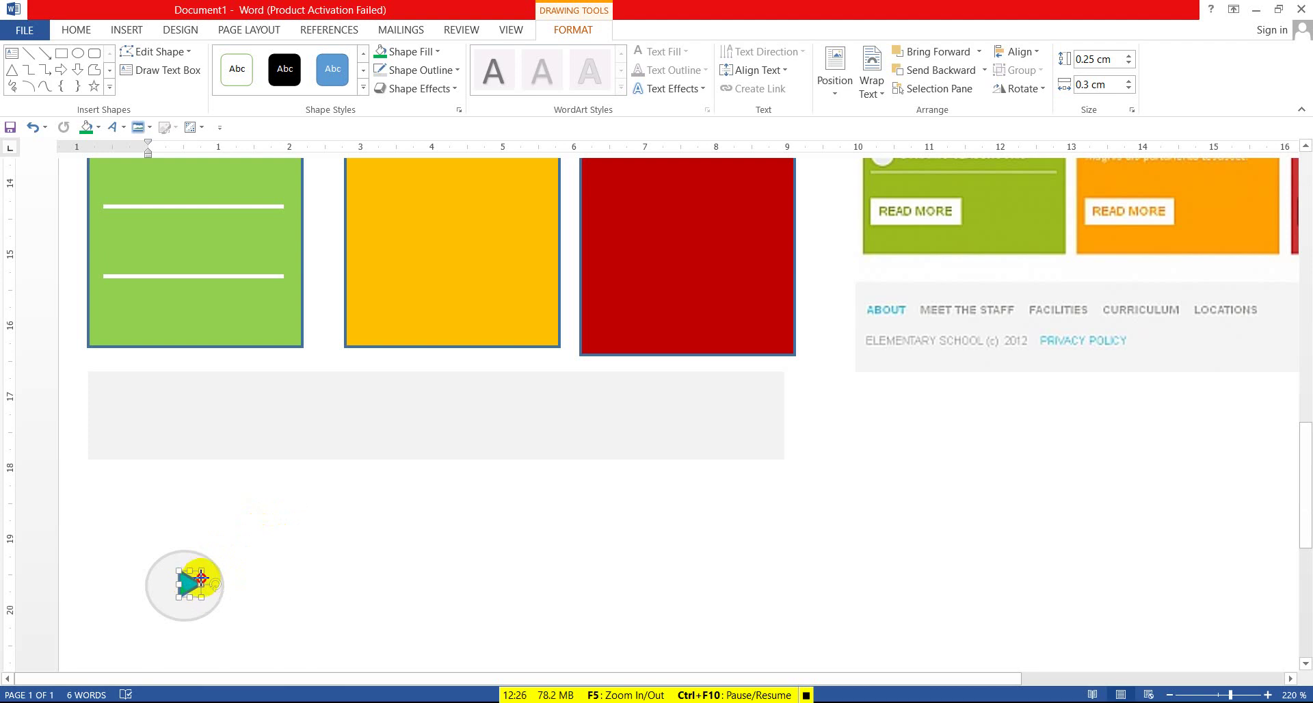
{"action": "left_click", "coordinate": [161, 562], "text": "shift"}
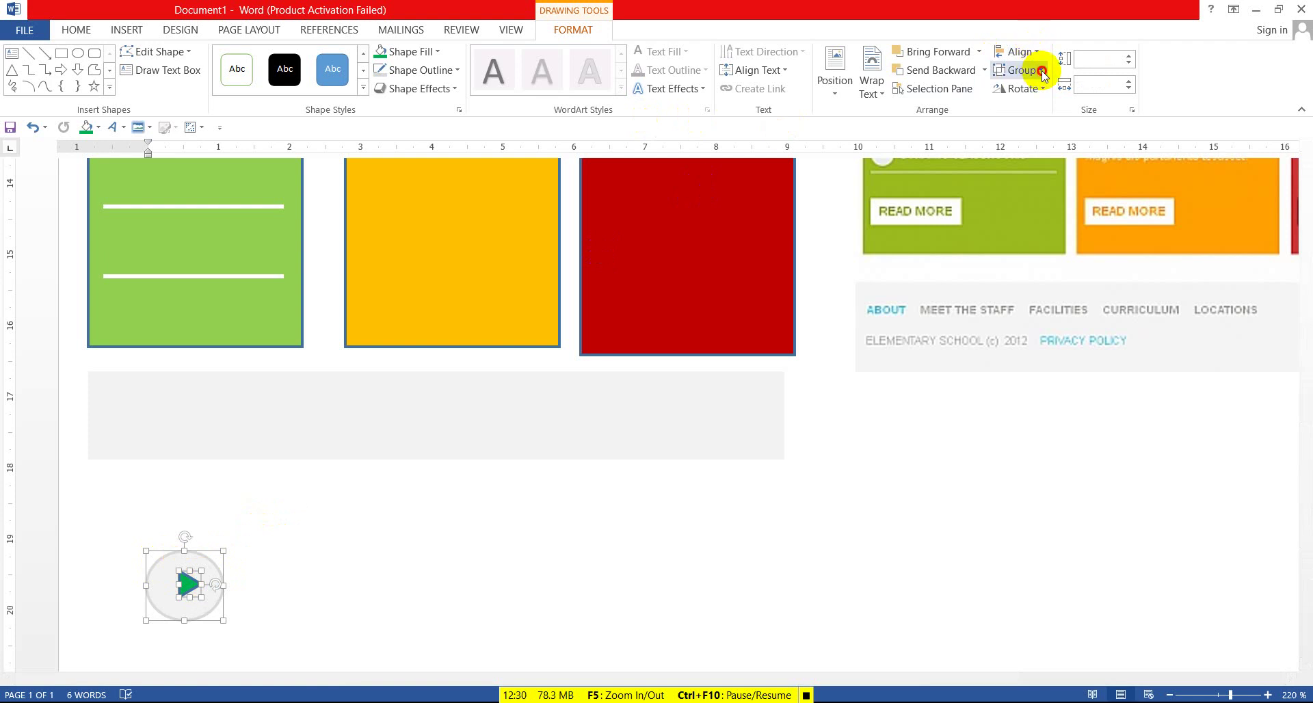
{"action": "left_click", "coordinate": [1031, 93]}
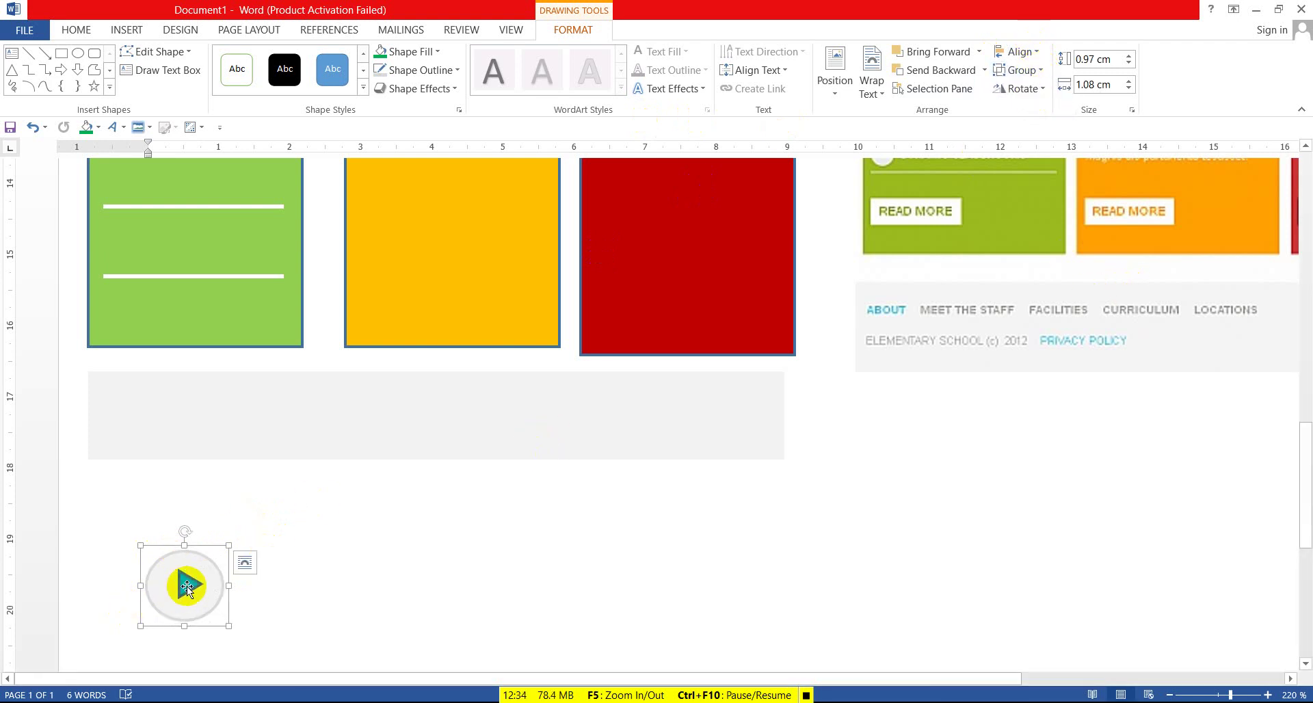
- Move the play button between the first two white lines and shrink it to about 0.28 by 0.31 cm
{"action": "left_click_drag", "start_coordinate": [187, 586], "coordinate": [243, 338]}
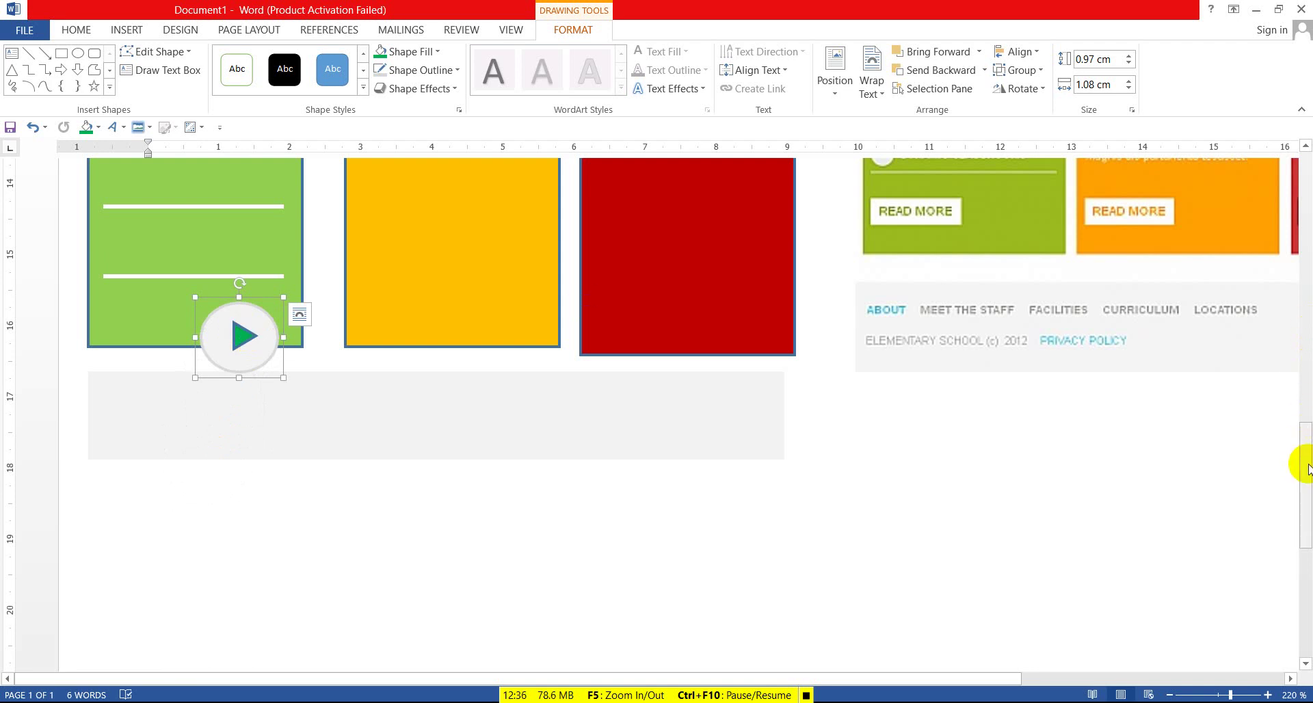
{"action": "scroll", "coordinate": [1306, 365], "scroll_direction": "up", "scroll_amount": 5}
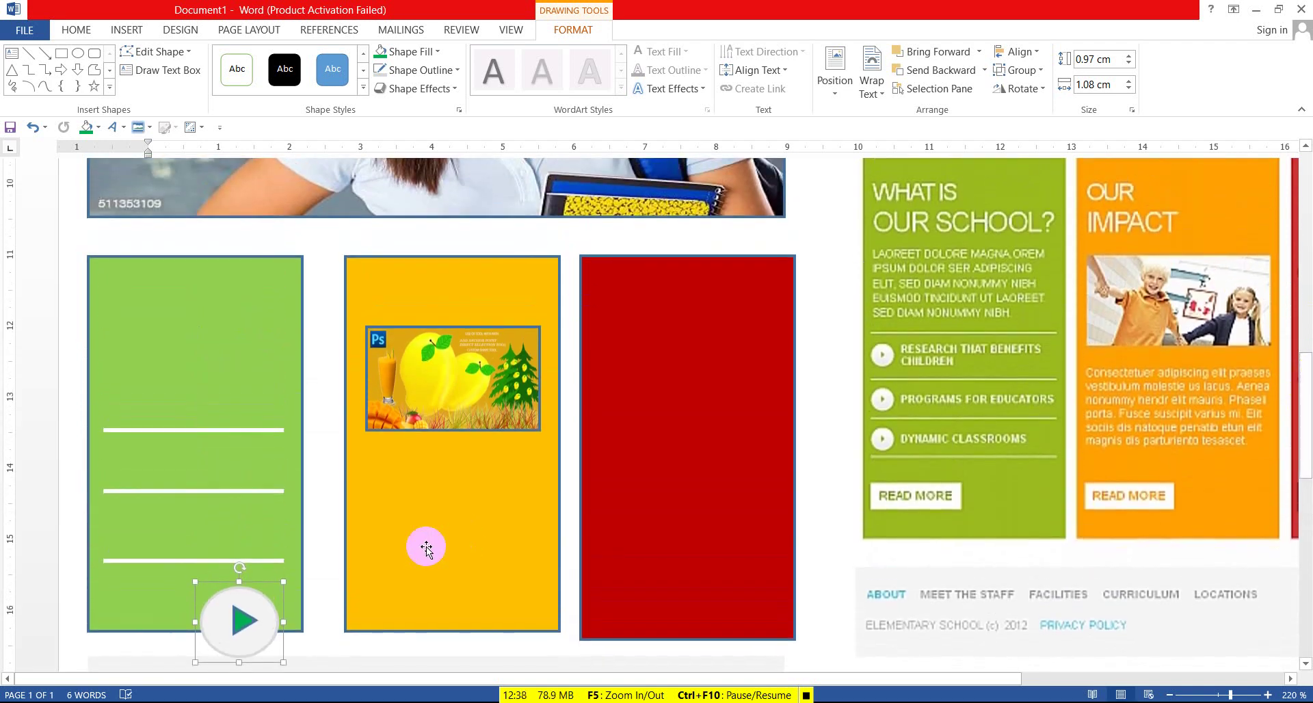
{"action": "left_click_drag", "start_coordinate": [231, 596], "coordinate": [134, 447]}
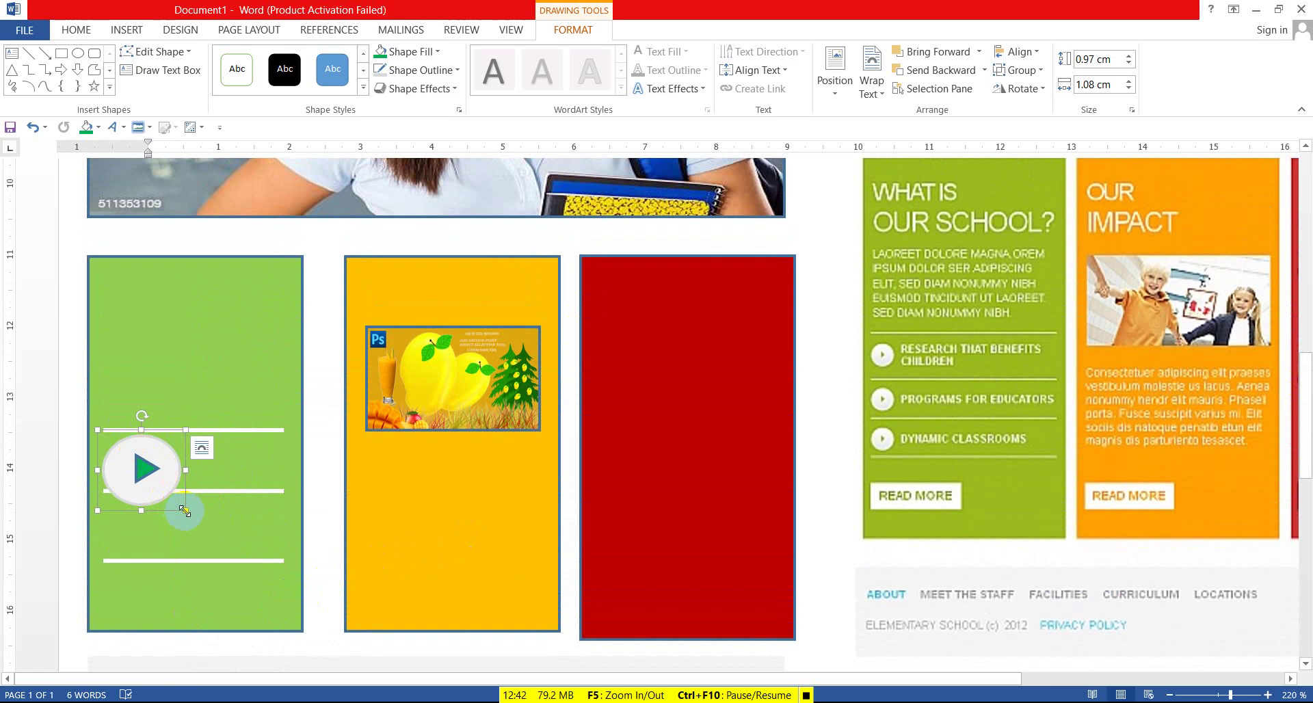
{"action": "left_click", "coordinate": [174, 499]}
{"action": "left_click", "coordinate": [175, 506]}
{"action": "left_click_drag", "start_coordinate": [183, 509], "coordinate": [137, 467]}
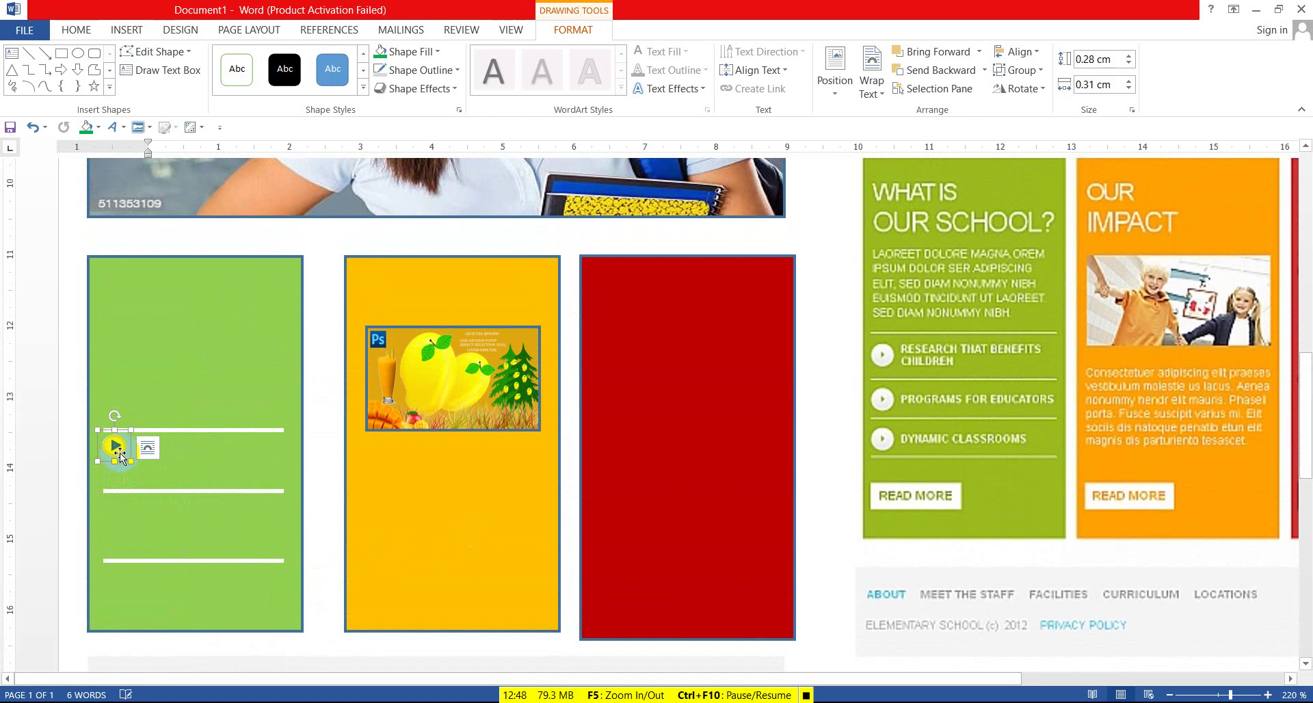
{"action": "left_click_drag", "start_coordinate": [116, 447], "coordinate": [119, 456]}
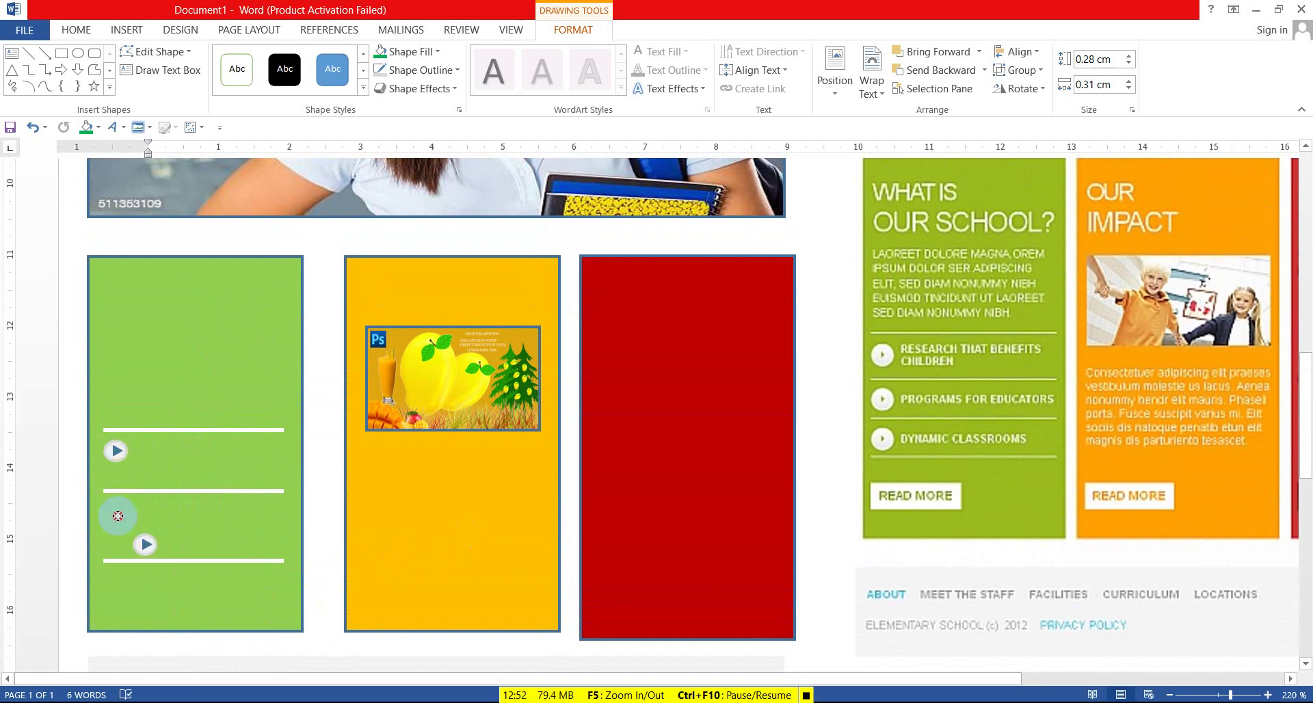
- Copy the small play button below the second white line
{"action": "mouse_move", "coordinate": [119, 455]}
{"action": "left_mouse_down"}
{"action": "mouse_move", "coordinate": [137, 517]}
{"action": "mouse_move", "coordinate": [89, 496]}
{"action": "mouse_move", "coordinate": [115, 549]}
{"action": "mouse_move", "coordinate": [113, 588]}
{"action": "left_mouse_up"}
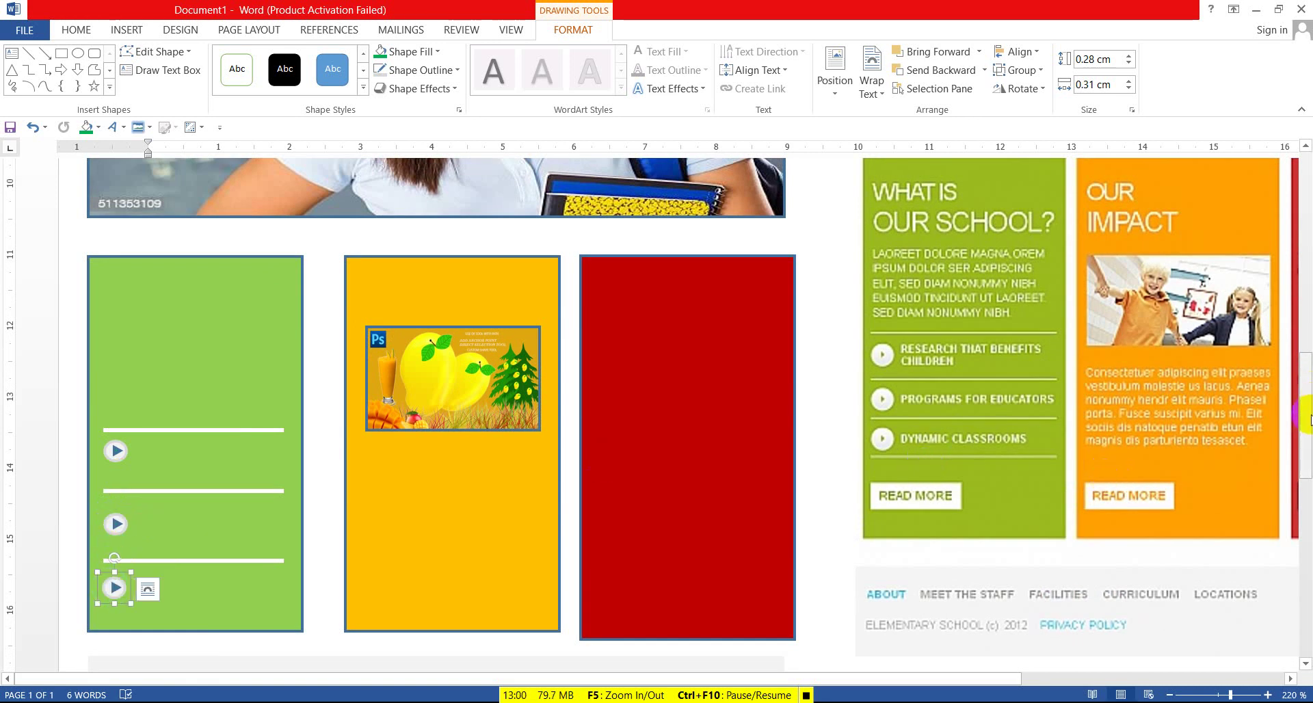
{"action": "left_click_drag", "start_coordinate": [1307, 411], "coordinate": [1307, 414]}
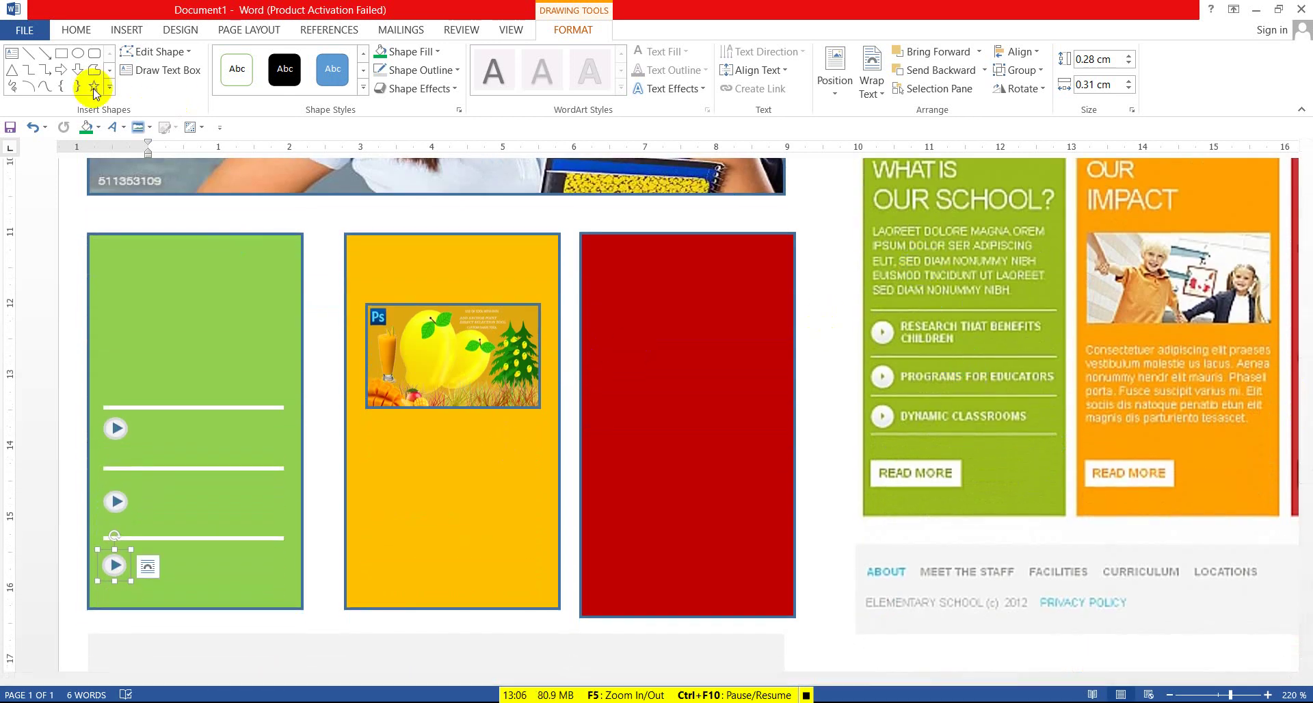
{"action": "left_click", "coordinate": [12, 53]}
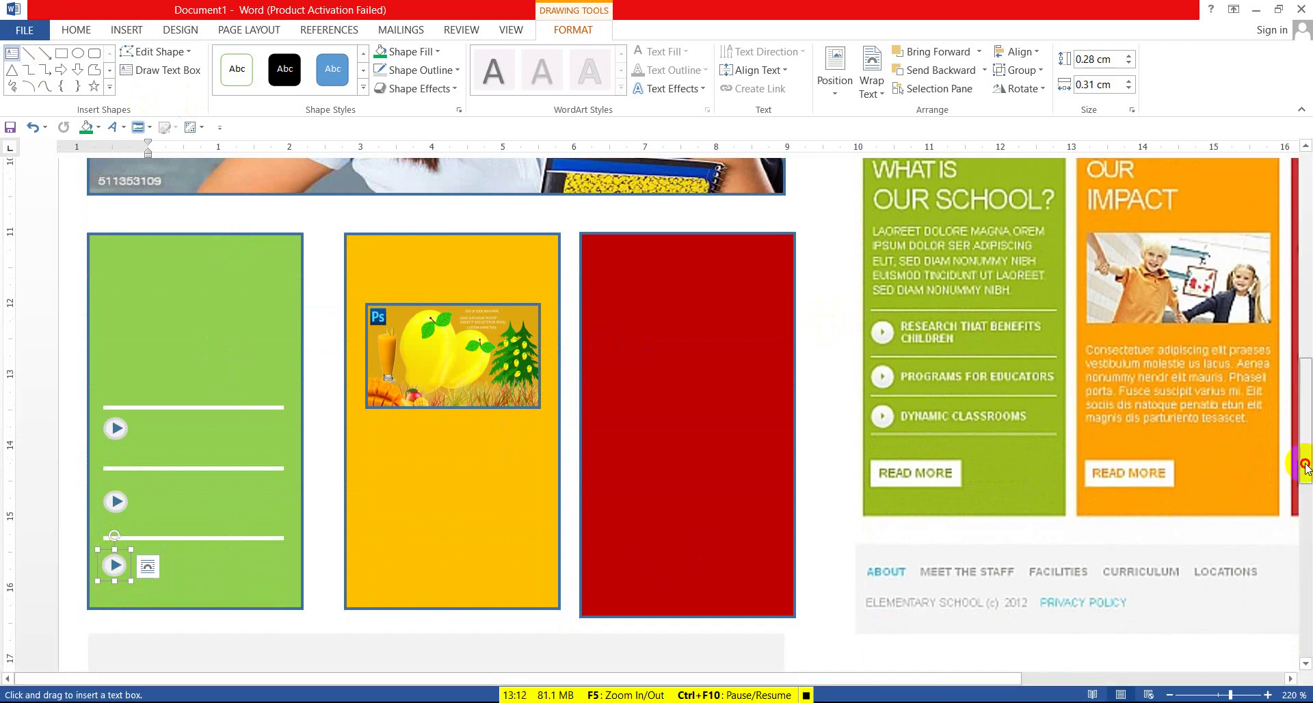
{"action": "left_click_drag", "start_coordinate": [1306, 460], "coordinate": [1308, 484]}
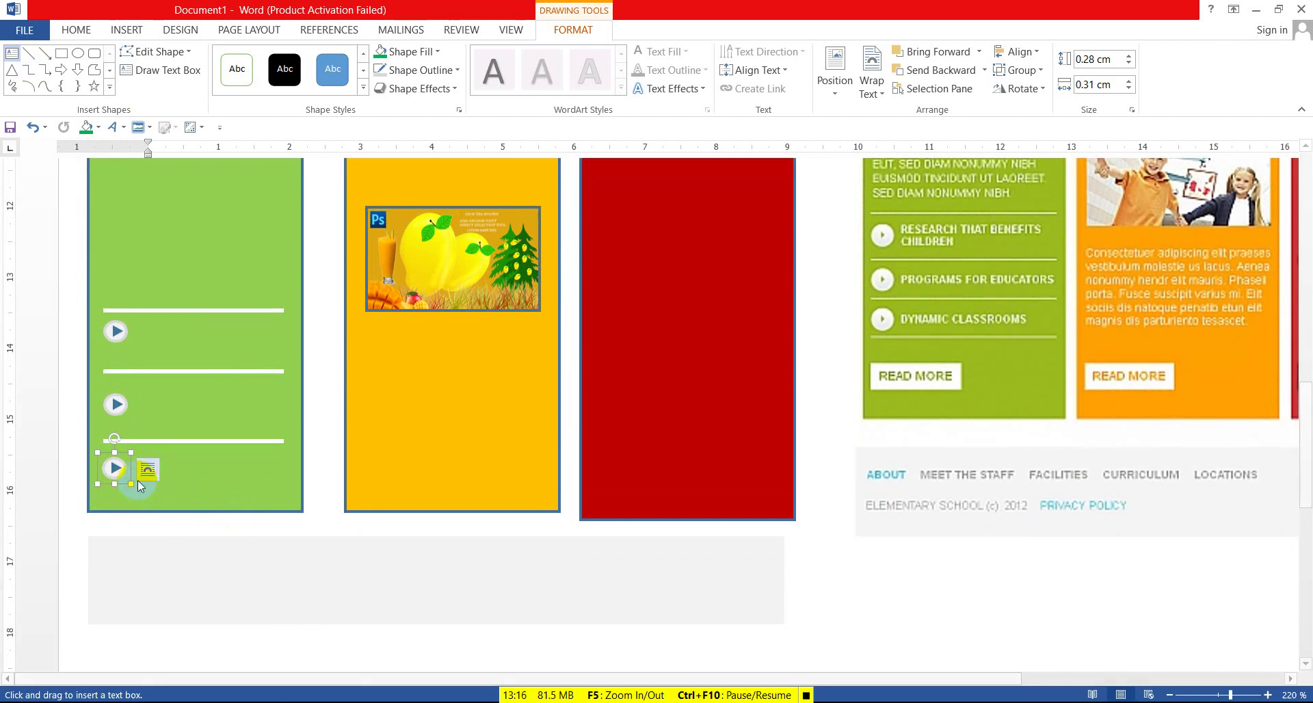
- Draw a small text box below the last play button, make it taller, and reduce its font size
{"action": "left_click_drag", "start_coordinate": [134, 490], "coordinate": [221, 499]}
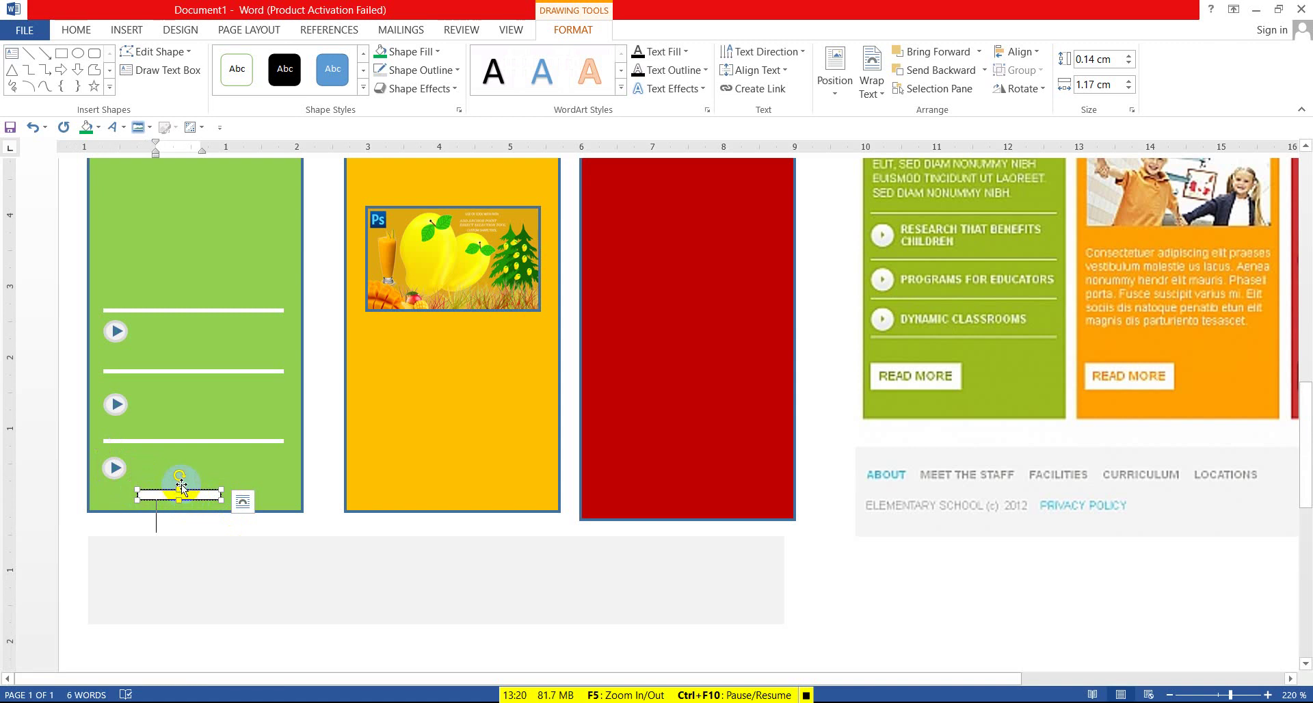
{"action": "left_click", "coordinate": [177, 497]}
{"action": "left_click_drag", "start_coordinate": [179, 491], "coordinate": [178, 474]}
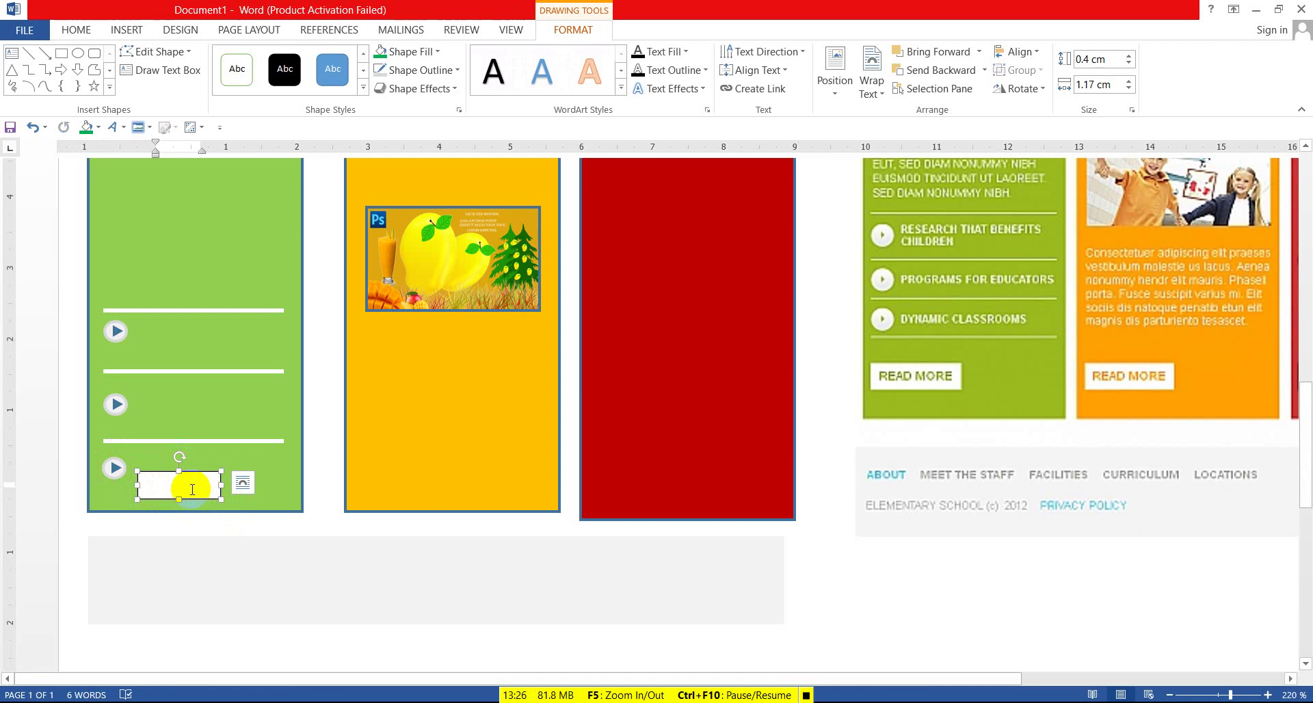
{"action": "left_click", "coordinate": [192, 487]}
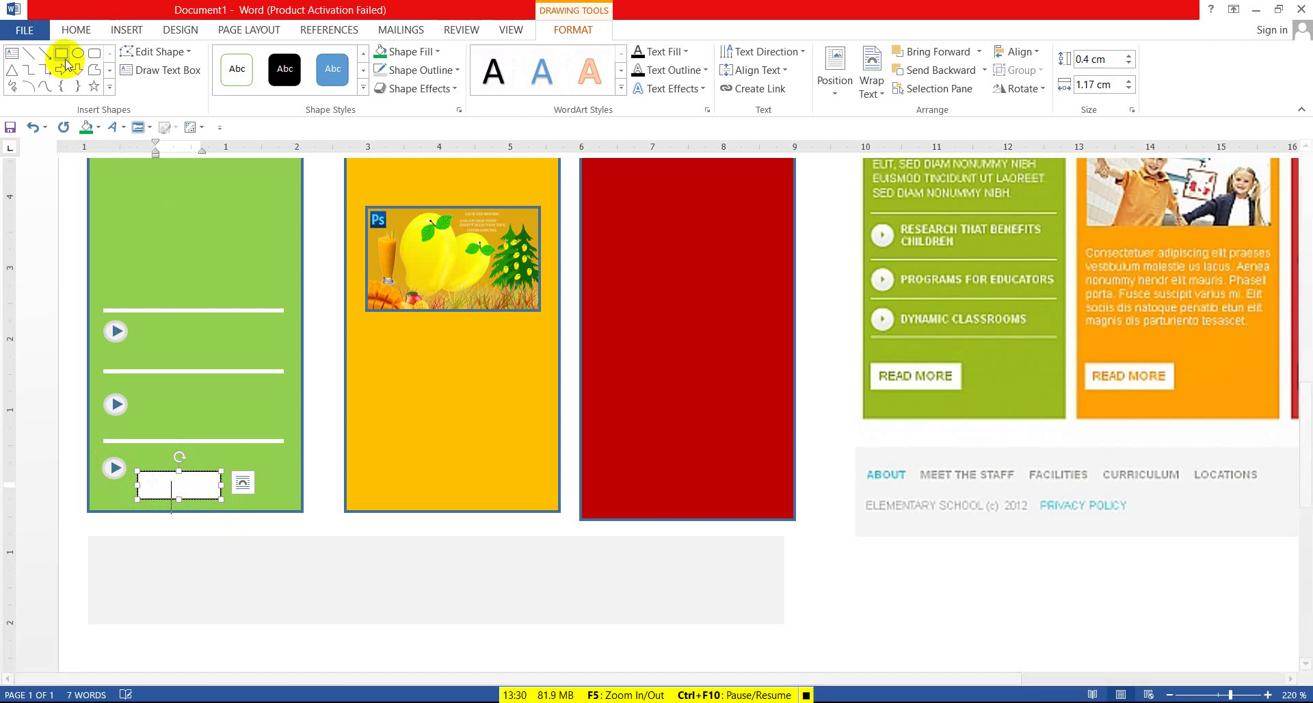
{"action": "left_click", "coordinate": [79, 31]}
{"action": "left_click", "coordinate": [265, 60]}
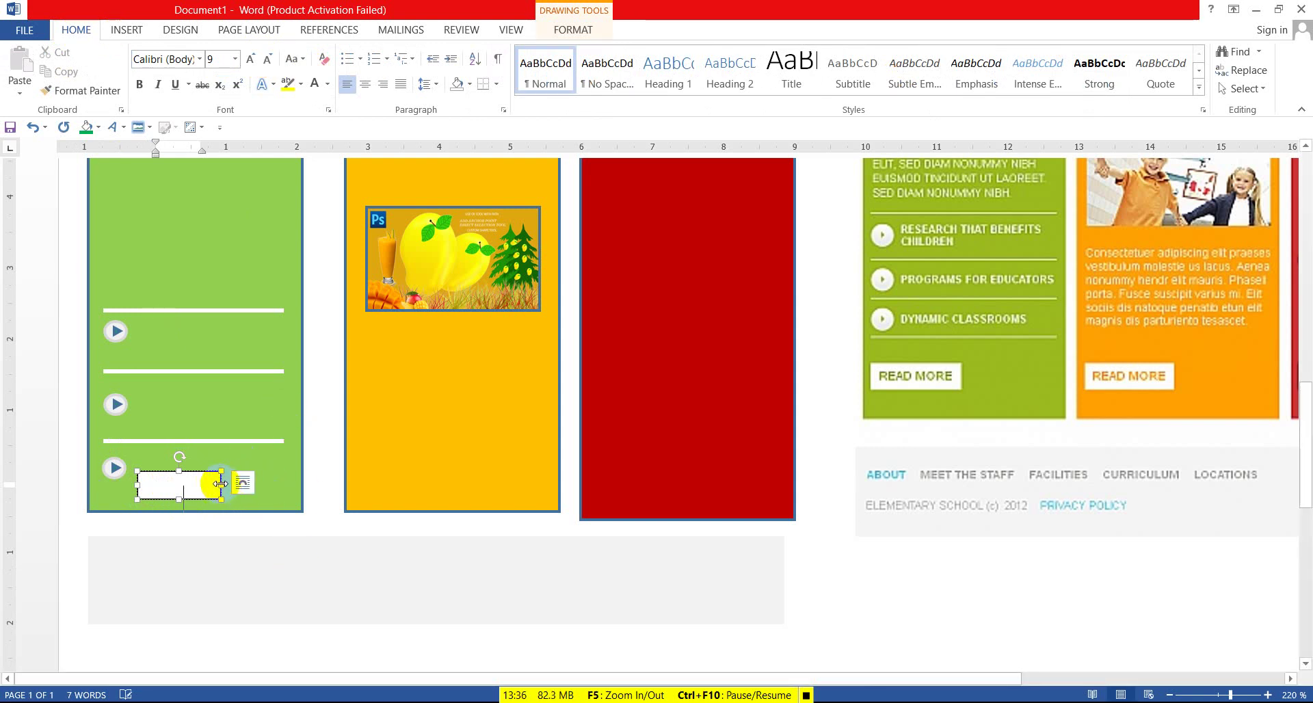
- Widen the text box and replace its stray letters so it reads 'REA'
{"action": "mouse_move", "coordinate": [218, 483]}
{"action": "left_mouse_down"}
{"action": "mouse_move", "coordinate": [232, 484]}
{"action": "mouse_move", "coordinate": [186, 520]}
{"action": "left_mouse_up"}
{"action": "type", "text": "RR"}
{"action": "left_click", "coordinate": [191, 508]}
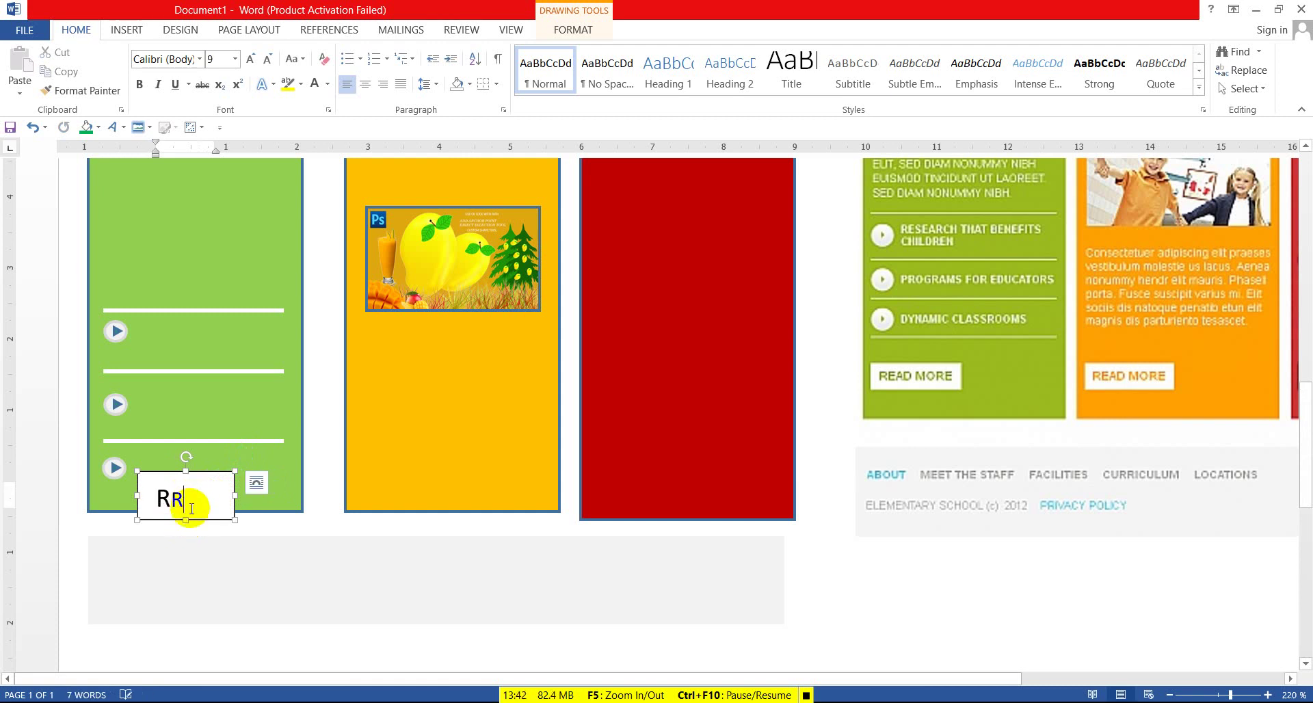
{"action": "key", "text": "BackSpace"}
{"action": "key", "text": "BackSpace"}
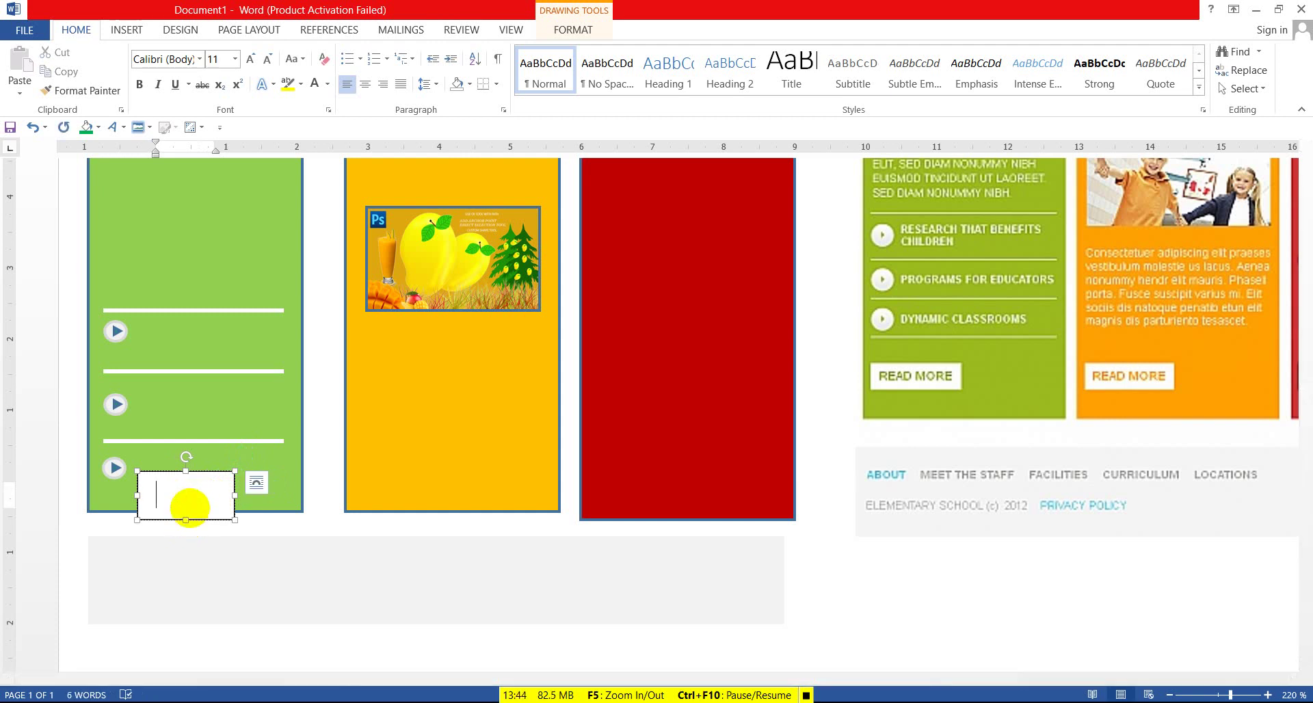
{"action": "type", "text": "REA"}
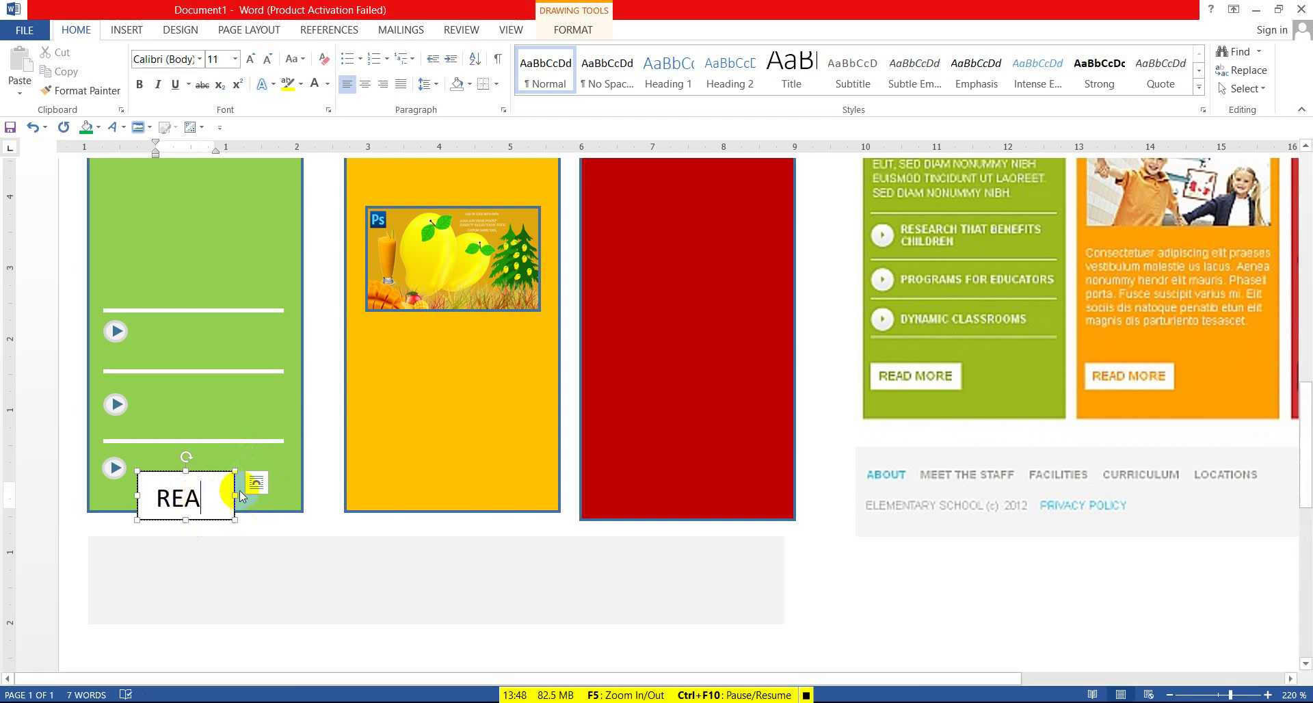
- Shrink the label text and complete it to read 'READ More'
{"action": "triple_click", "coordinate": [67, 492]}
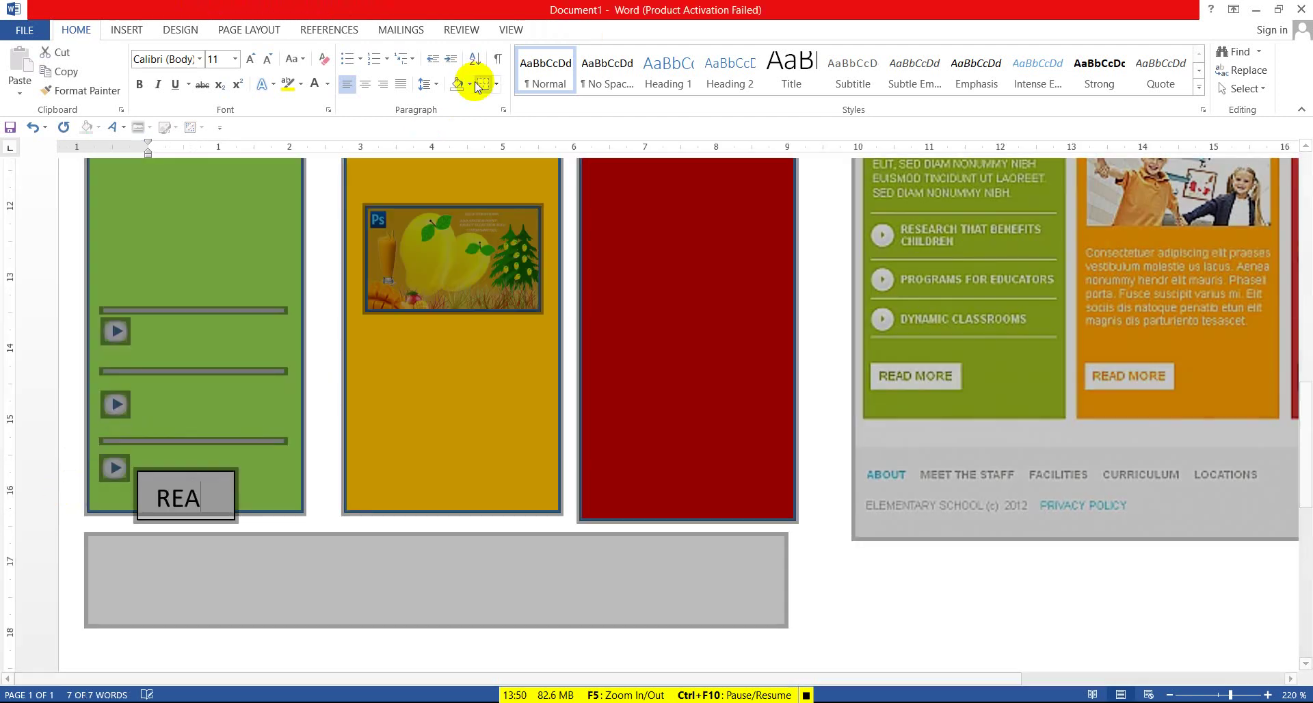
{"action": "left_click", "coordinate": [266, 64]}
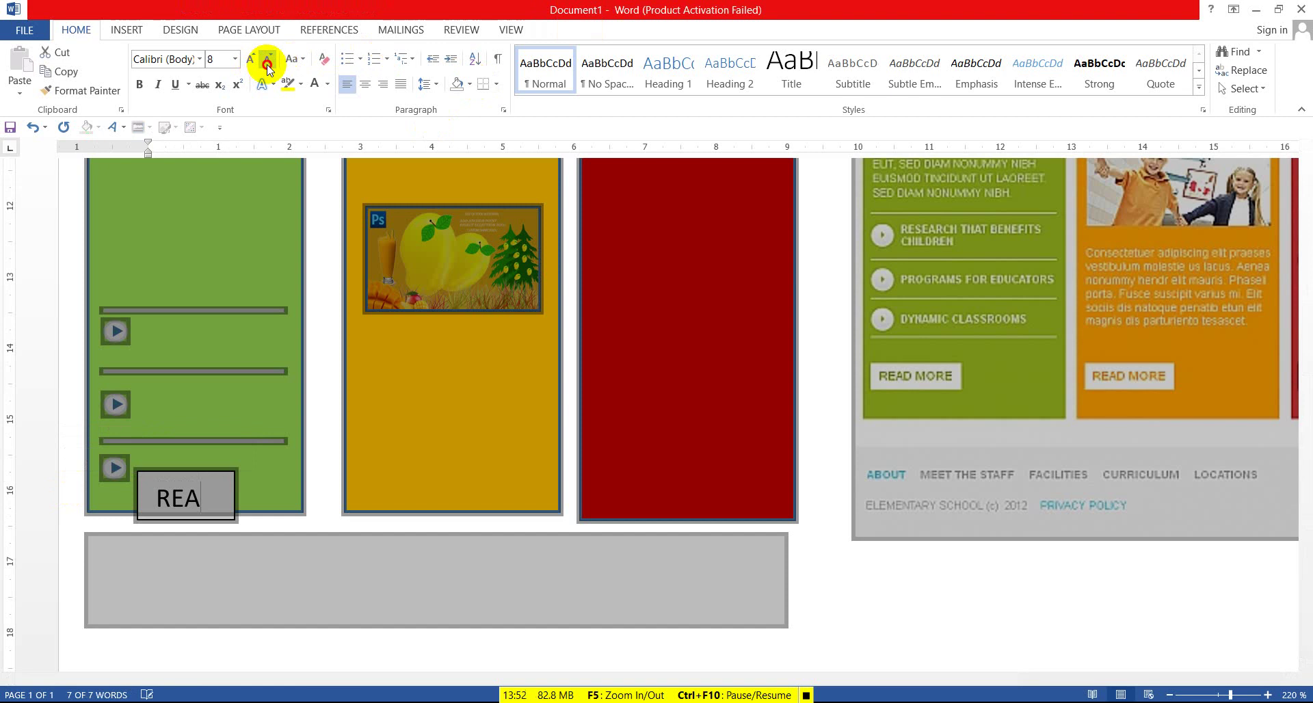
{"action": "left_click", "coordinate": [267, 66]}
{"action": "left_click", "coordinate": [267, 66]}
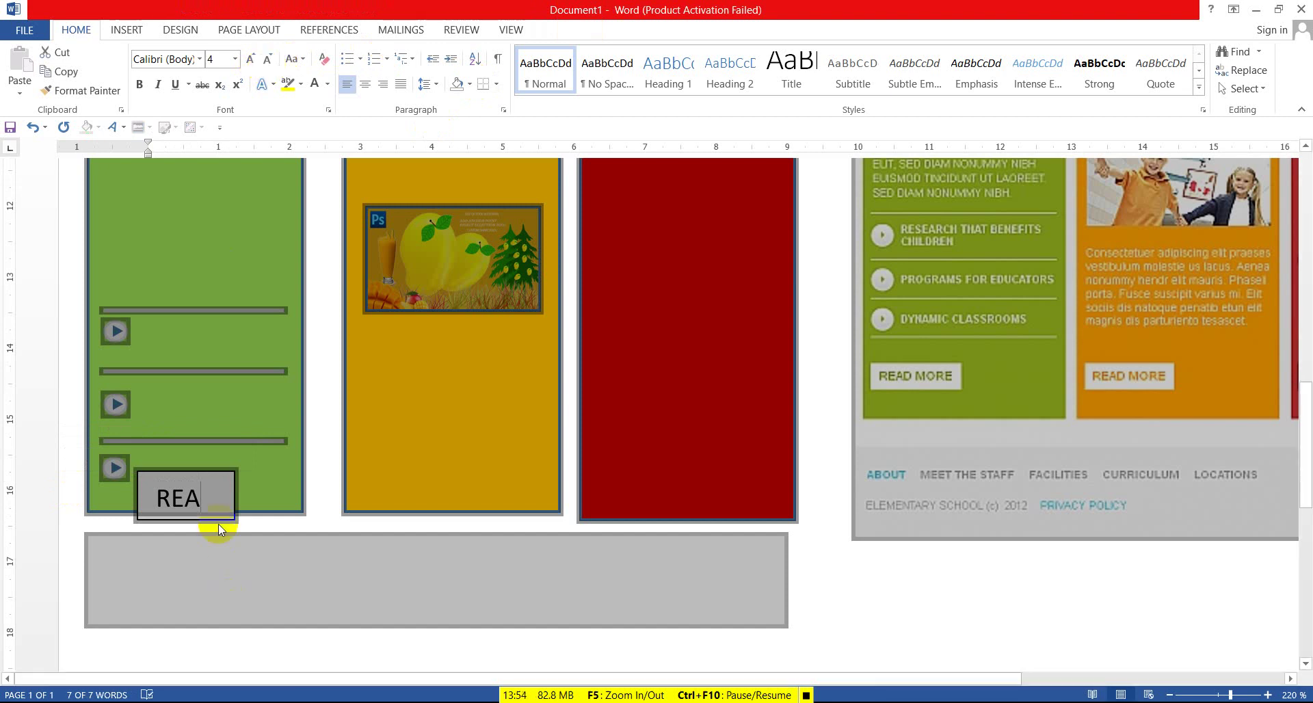
{"action": "left_click", "coordinate": [205, 497]}
{"action": "double_click", "coordinate": [177, 497]}
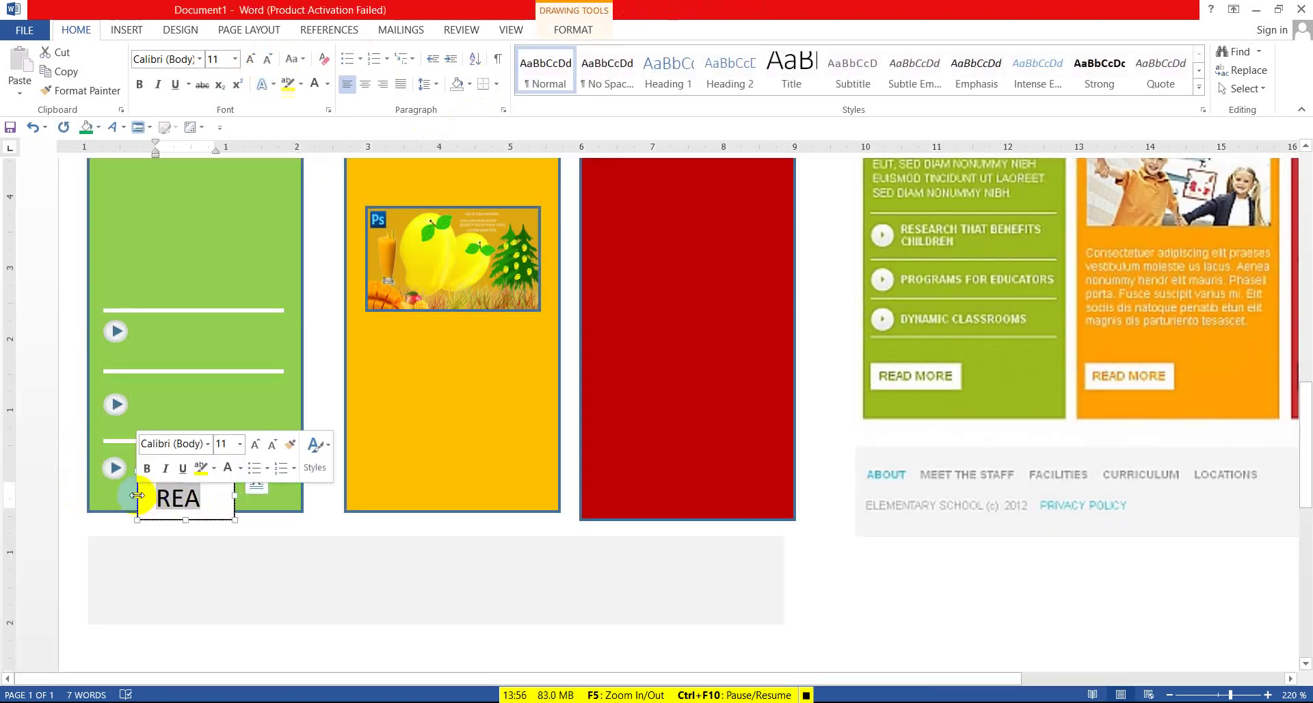
{"action": "left_click", "coordinate": [266, 67]}
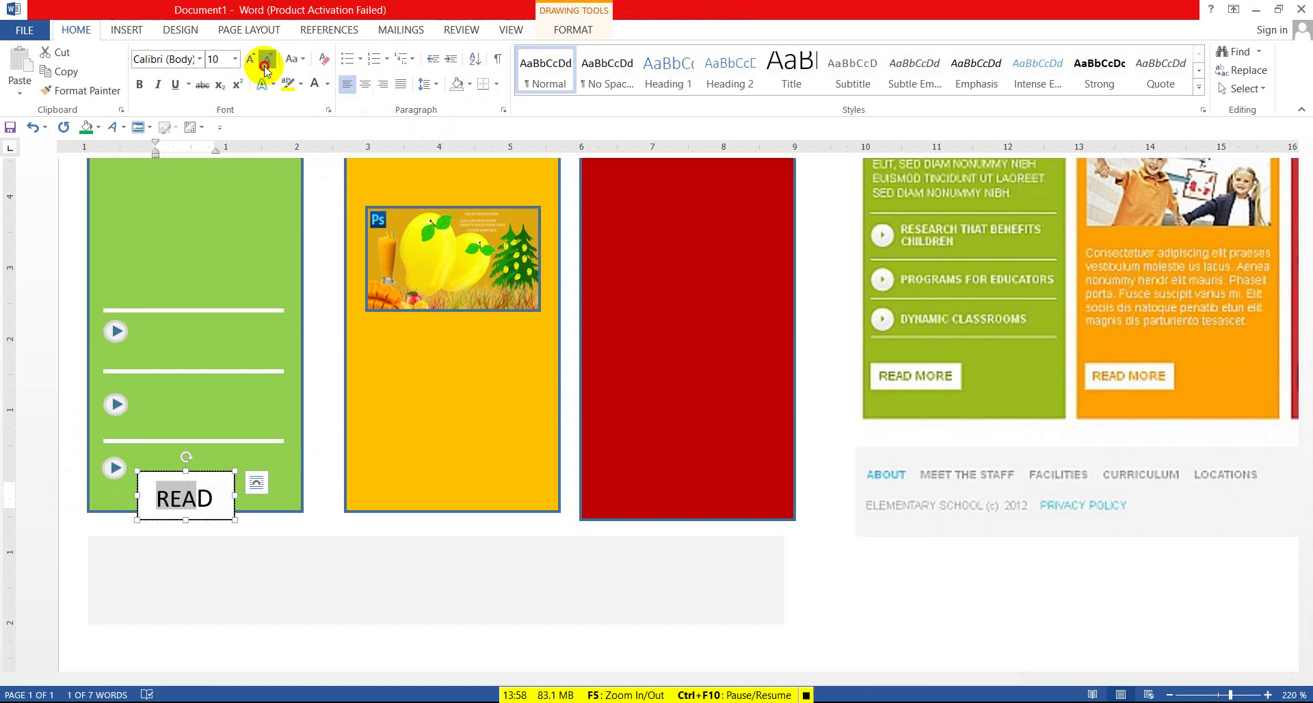
{"action": "left_click", "coordinate": [266, 67]}
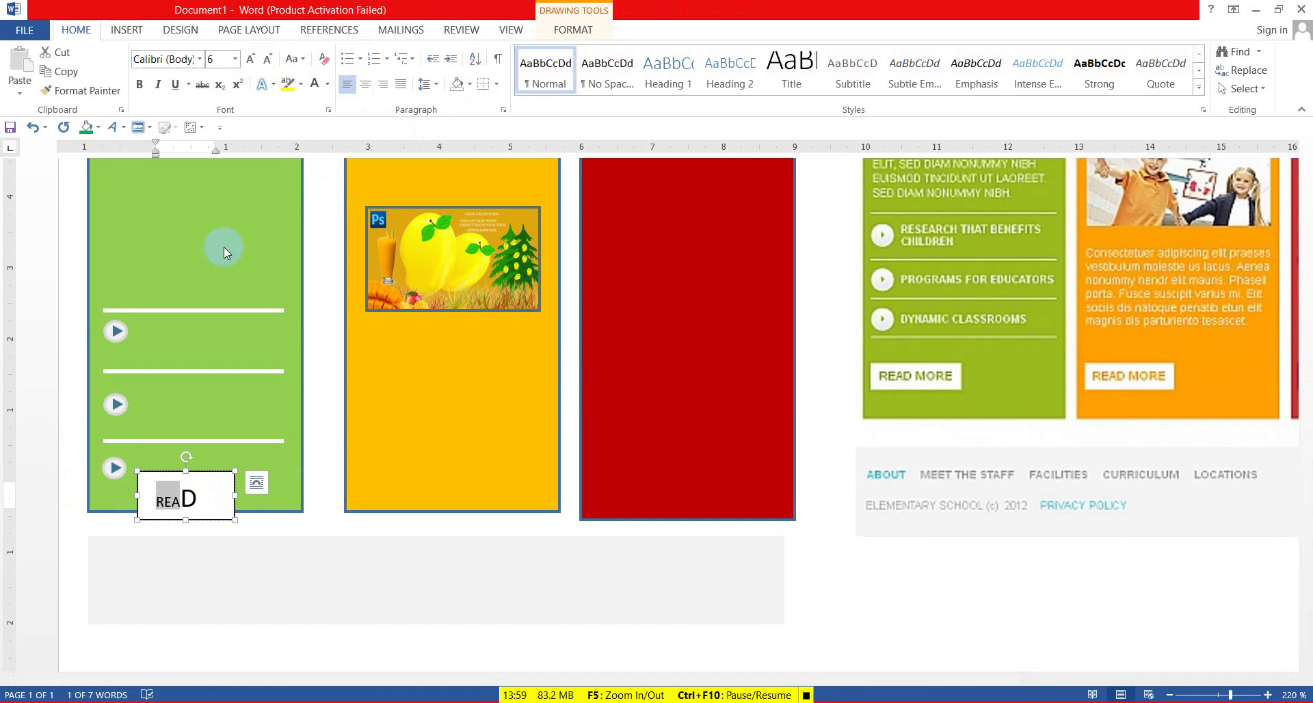
{"action": "left_click", "coordinate": [195, 494]}
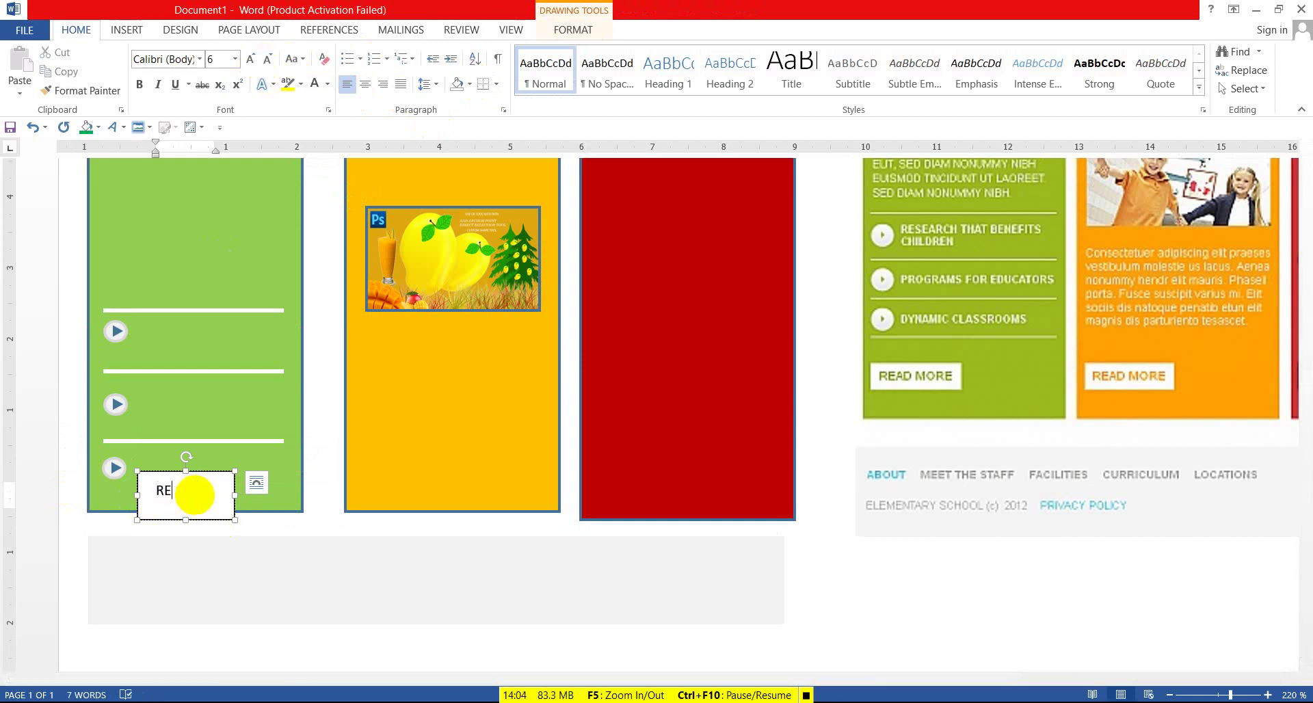
{"action": "type", "text": "Mo"}
{"action": "type", "text": "re"}
- Shrink 'READ More' to fit one line, unbolded, and set the box snugly beside the last play icon
{"action": "left_click_drag", "start_coordinate": [155, 487], "coordinate": [237, 532]}
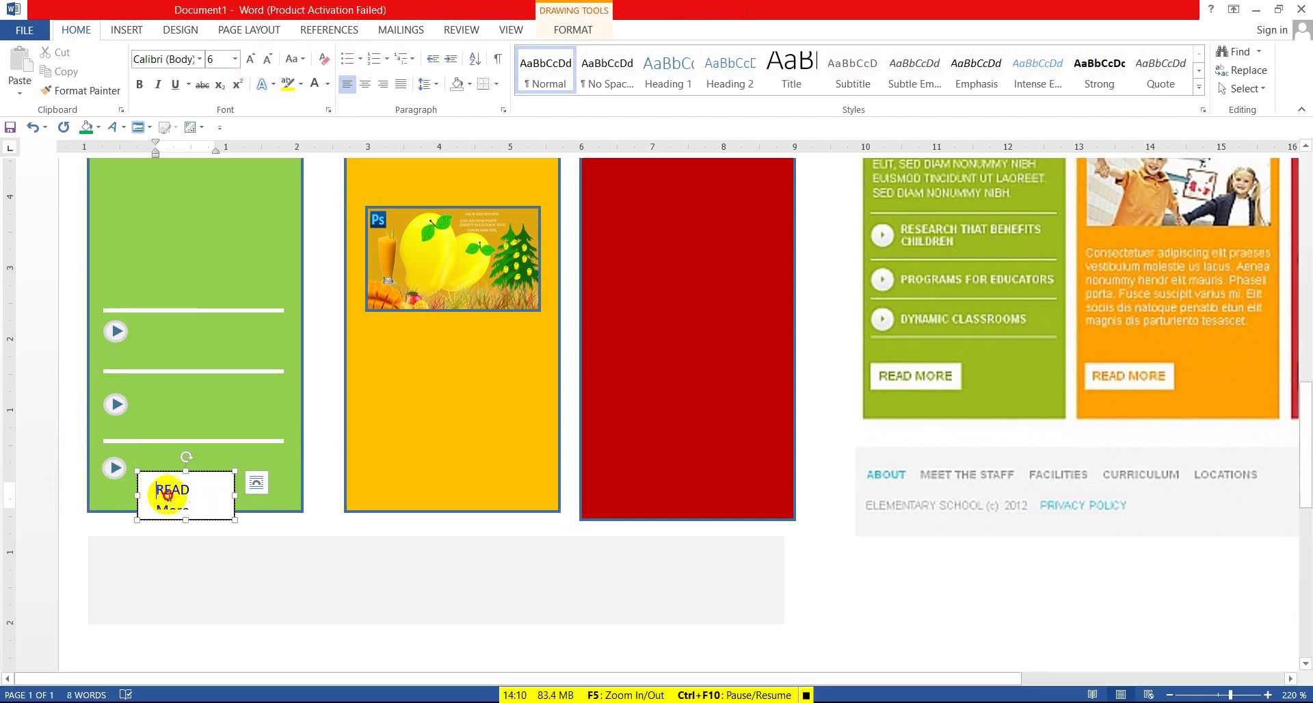
{"action": "left_click", "coordinate": [269, 59]}
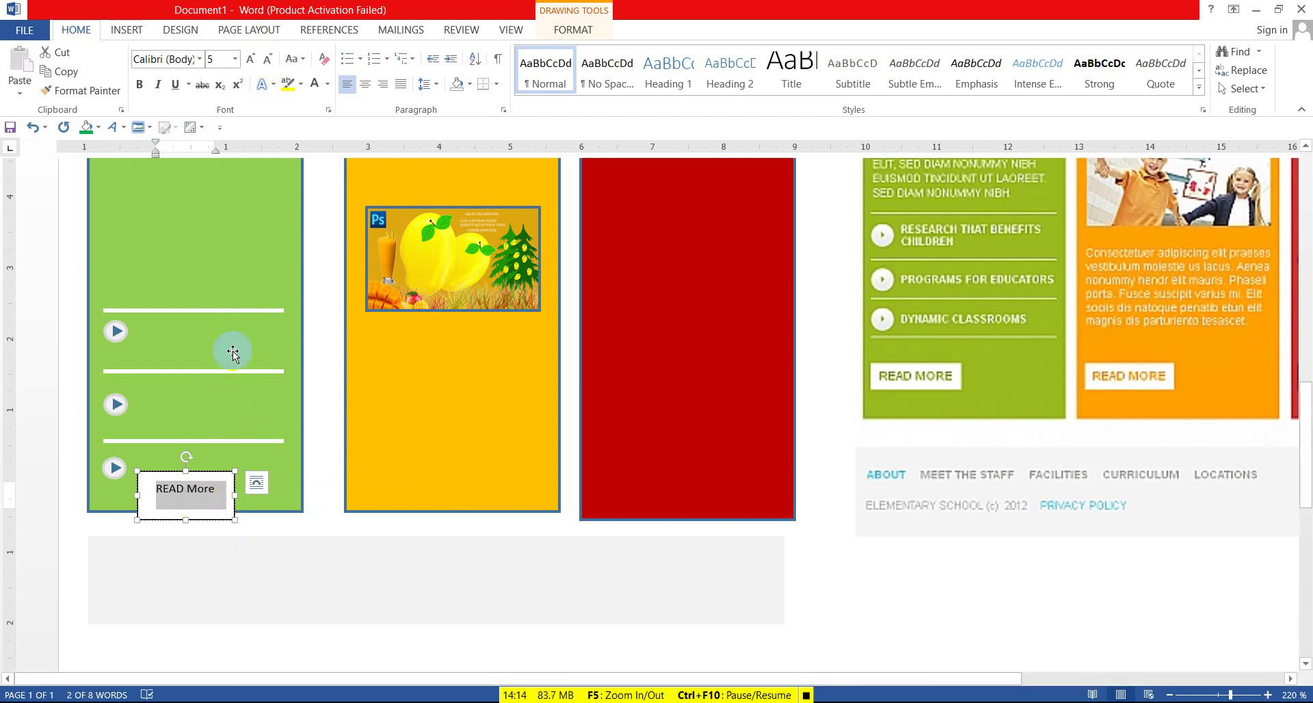
{"action": "left_click", "coordinate": [139, 86]}
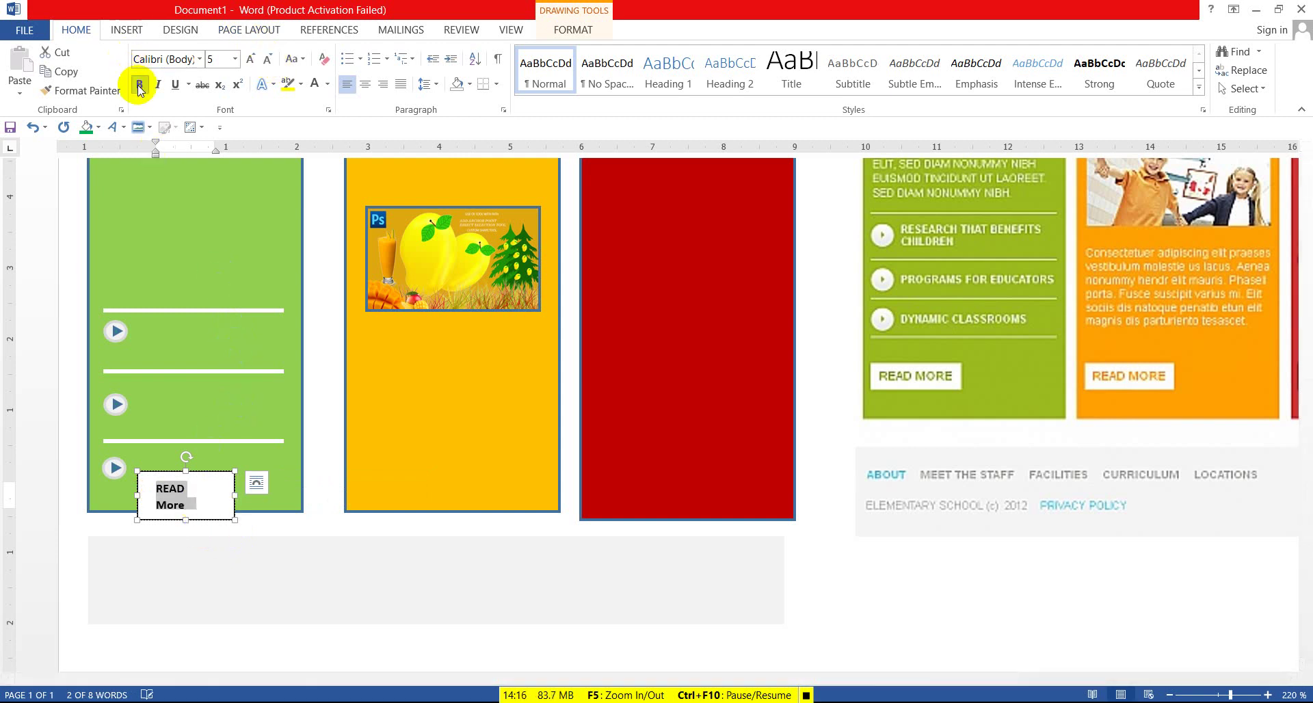
{"action": "left_click", "coordinate": [139, 84]}
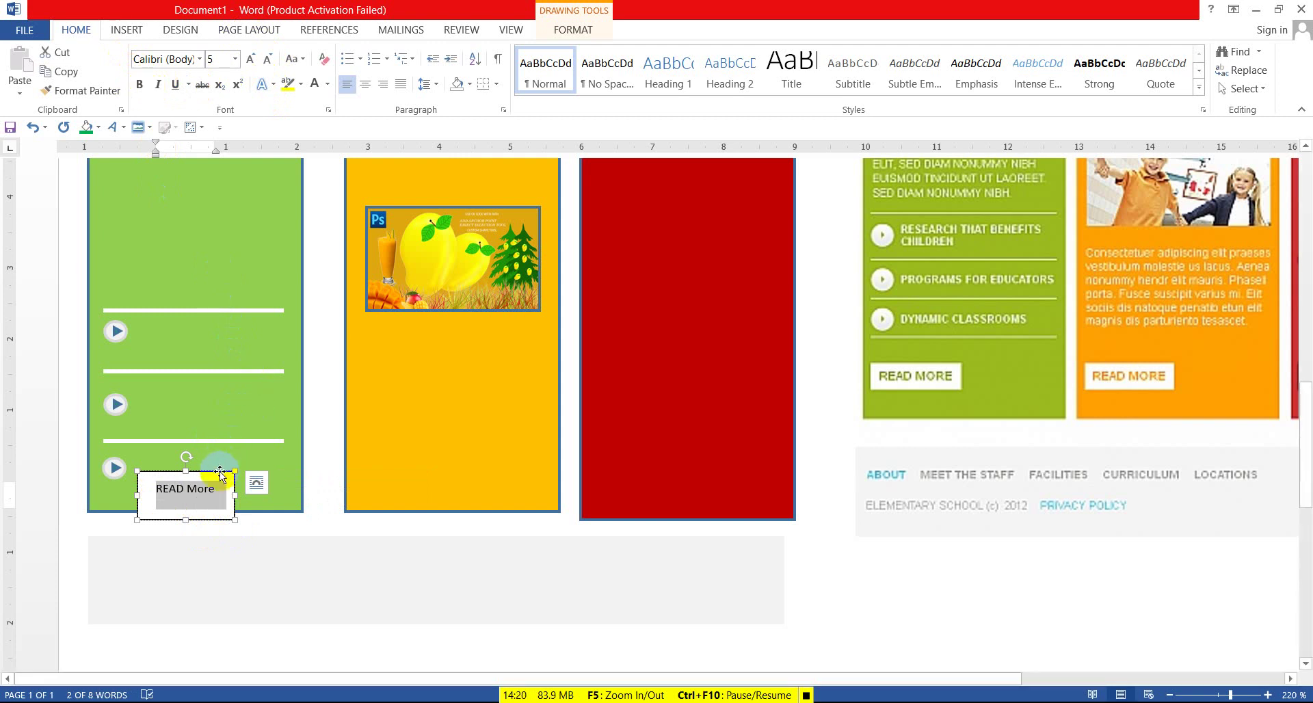
{"action": "left_click_drag", "start_coordinate": [220, 467], "coordinate": [227, 465]}
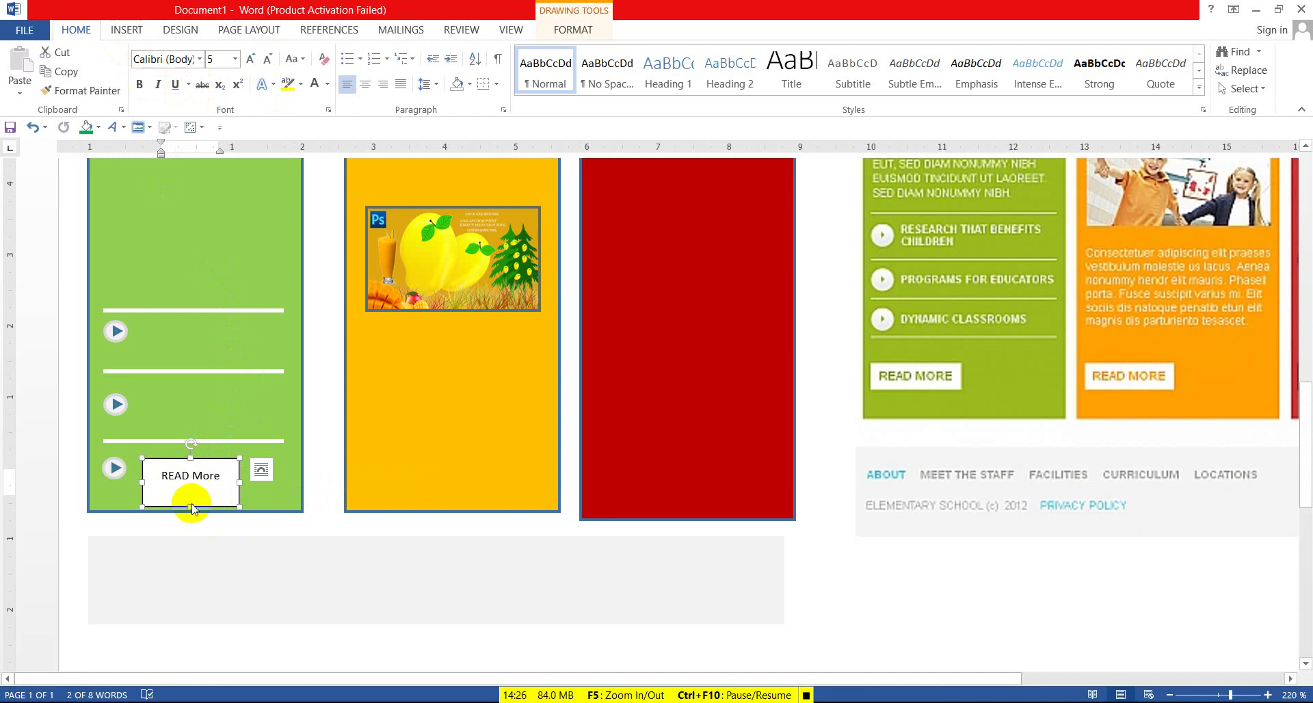
{"action": "left_click_drag", "start_coordinate": [191, 506], "coordinate": [192, 495]}
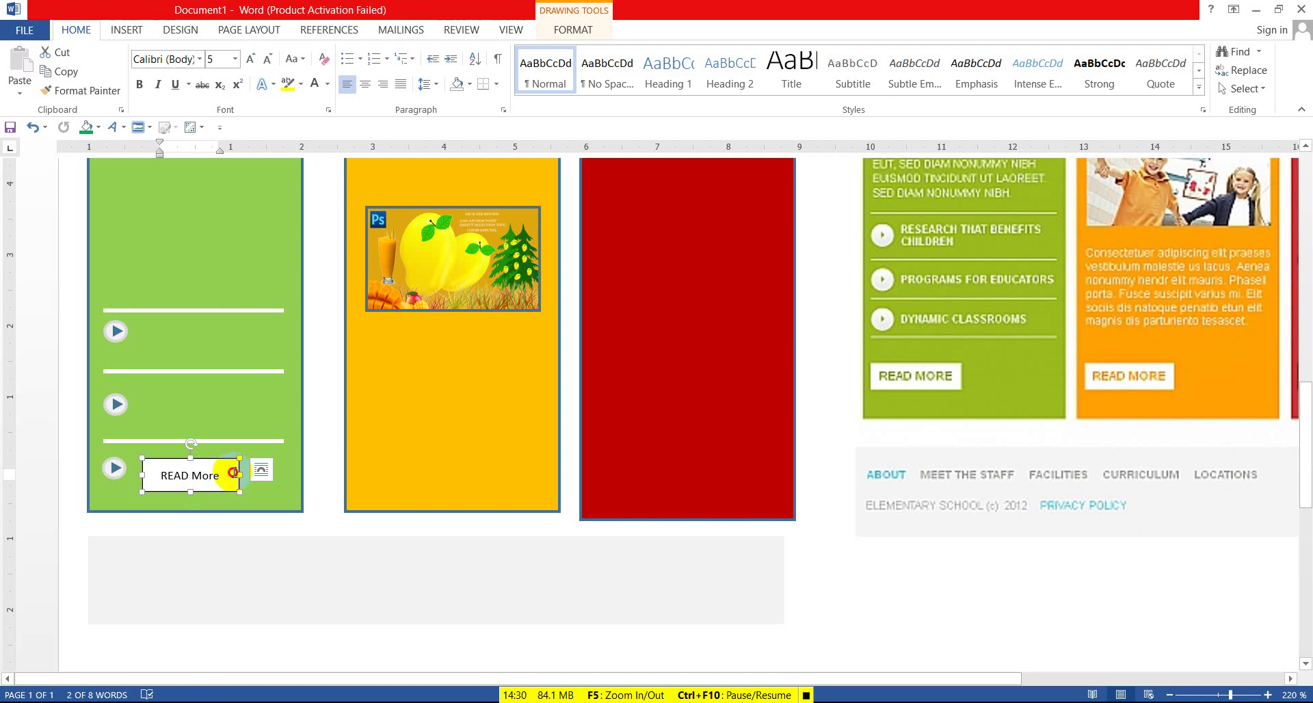
{"action": "left_click_drag", "start_coordinate": [232, 475], "coordinate": [151, 466]}
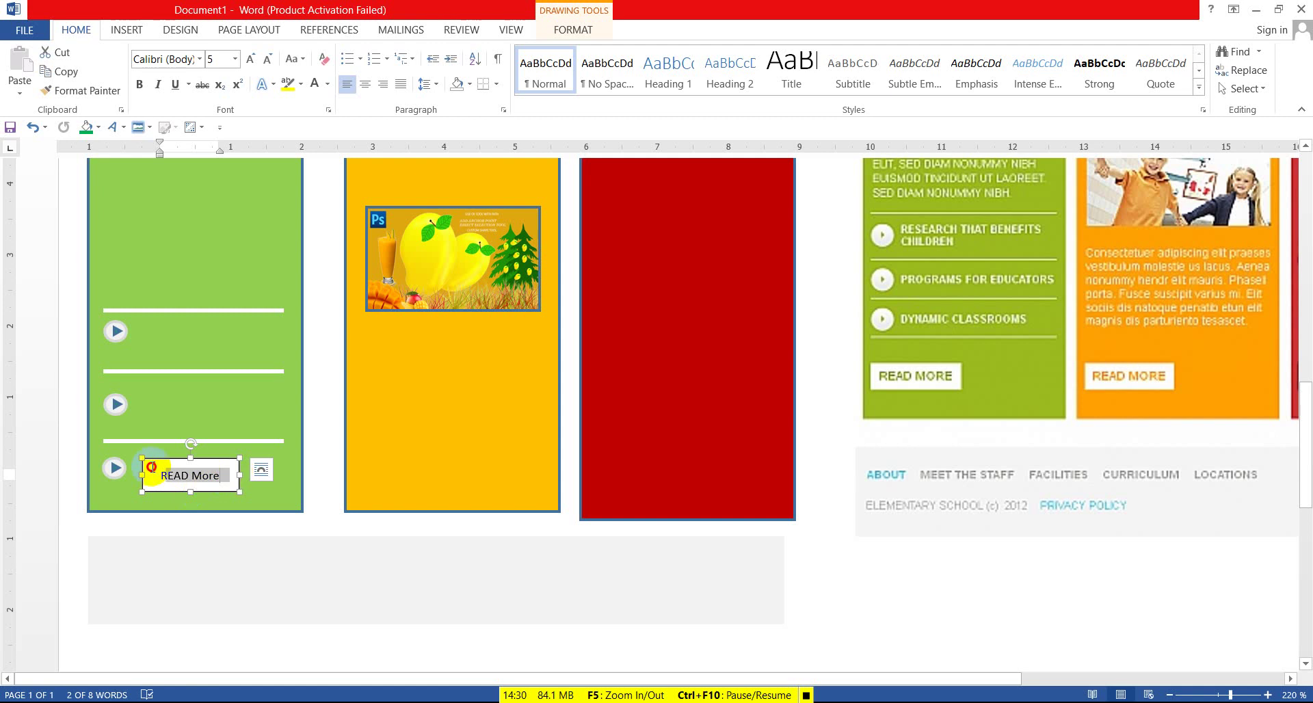
- Colour the READ More label text dark green
{"action": "left_click", "coordinate": [328, 84]}
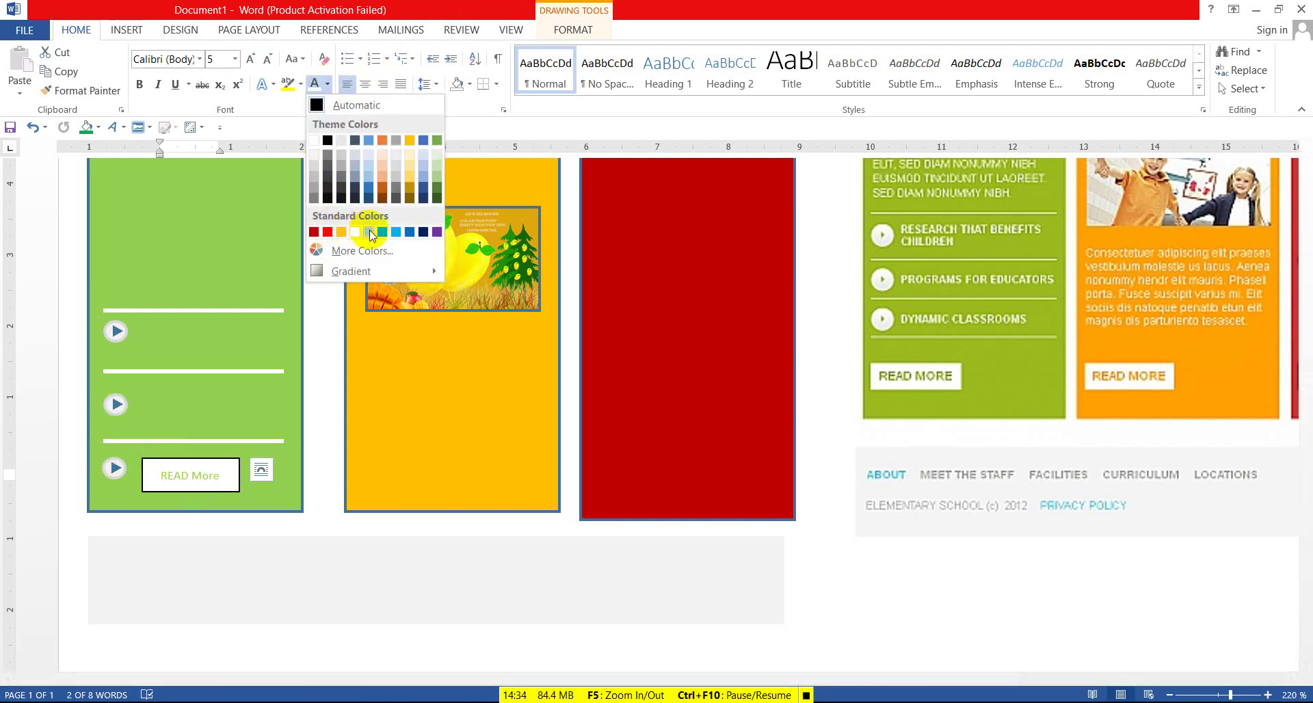
{"action": "left_click", "coordinate": [369, 231]}
{"action": "left_click", "coordinate": [329, 85]}
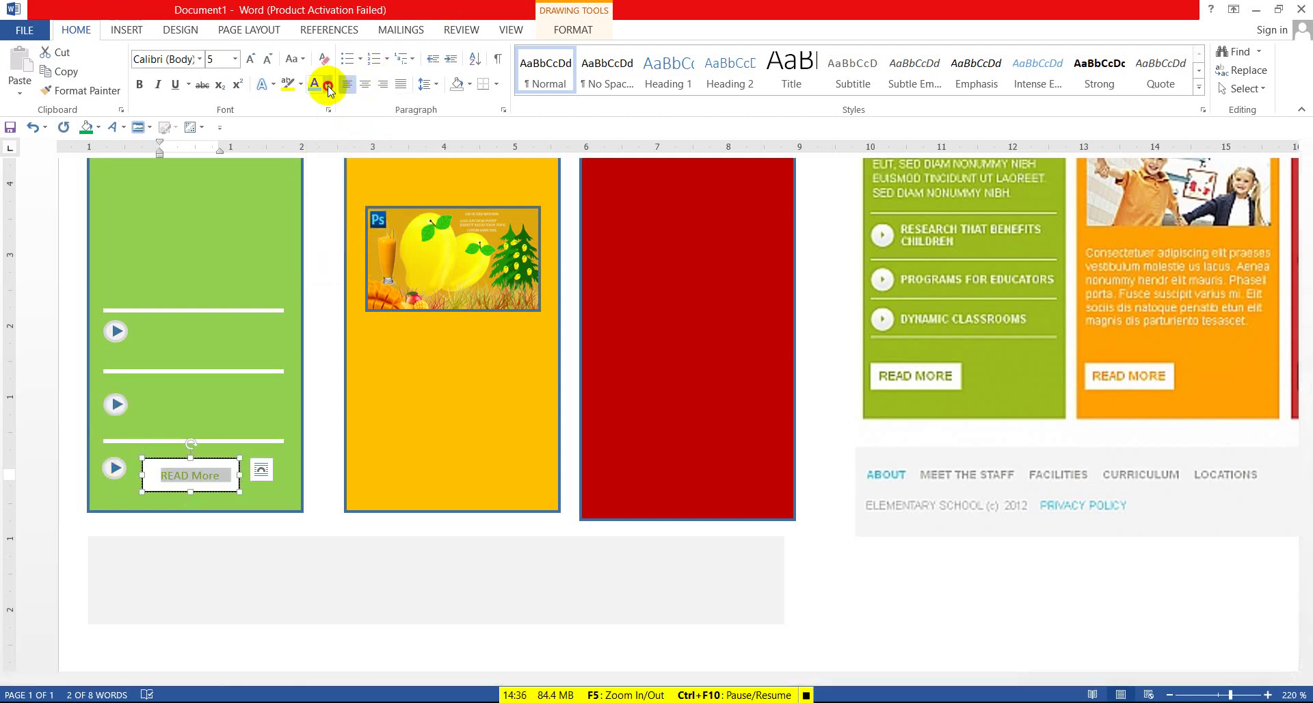
{"action": "left_click", "coordinate": [382, 231]}
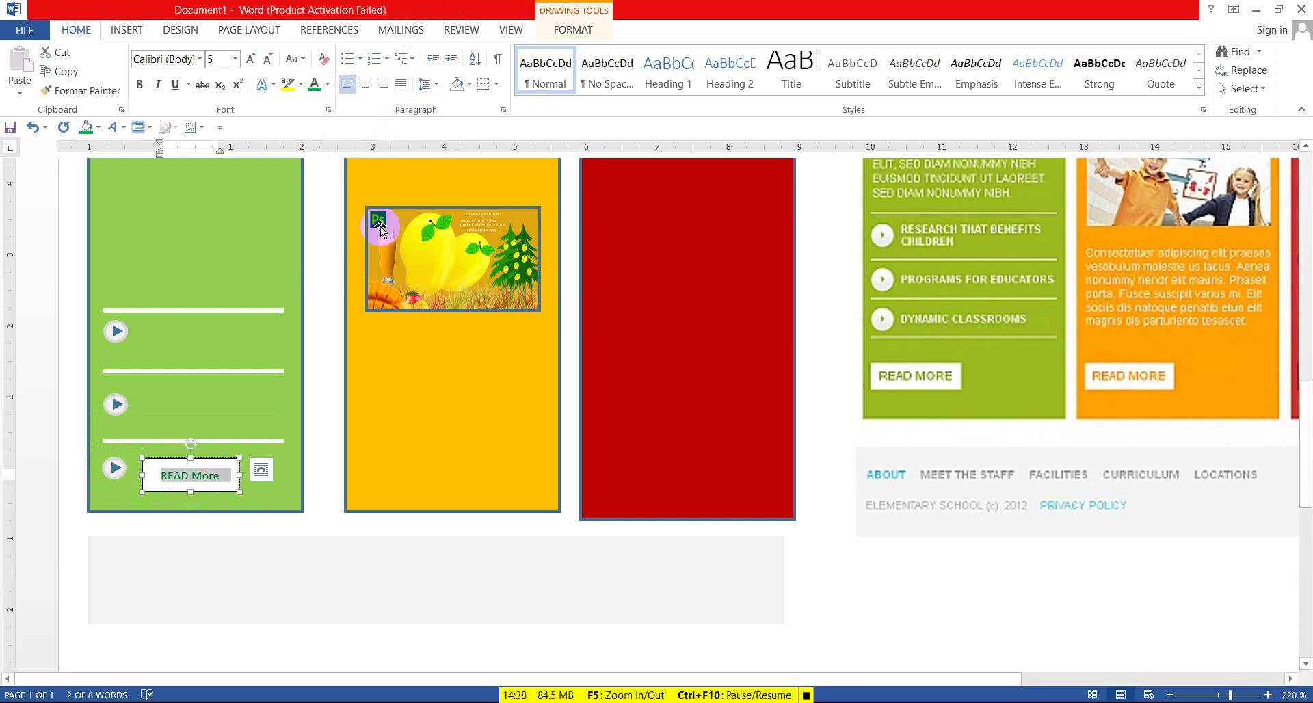
- Give the READ More box no outline and copy it into the orange block
{"action": "left_click", "coordinate": [568, 31]}
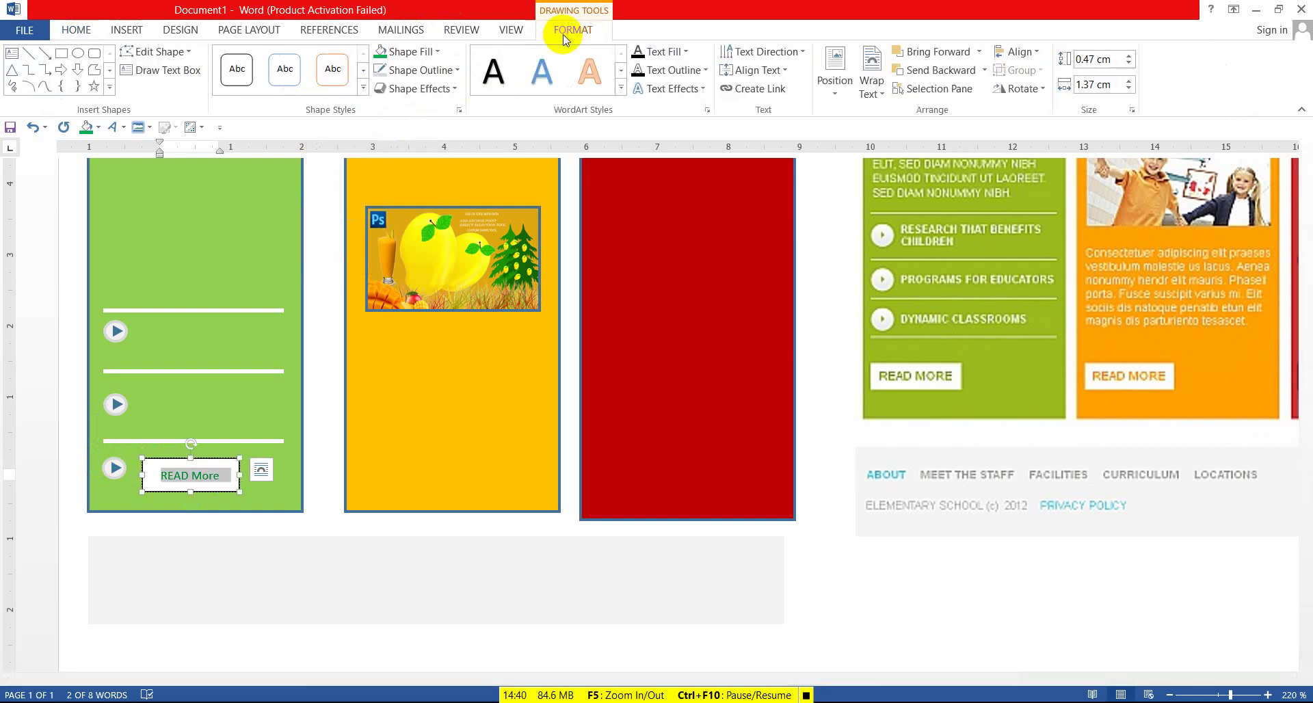
{"action": "left_click", "coordinate": [455, 70]}
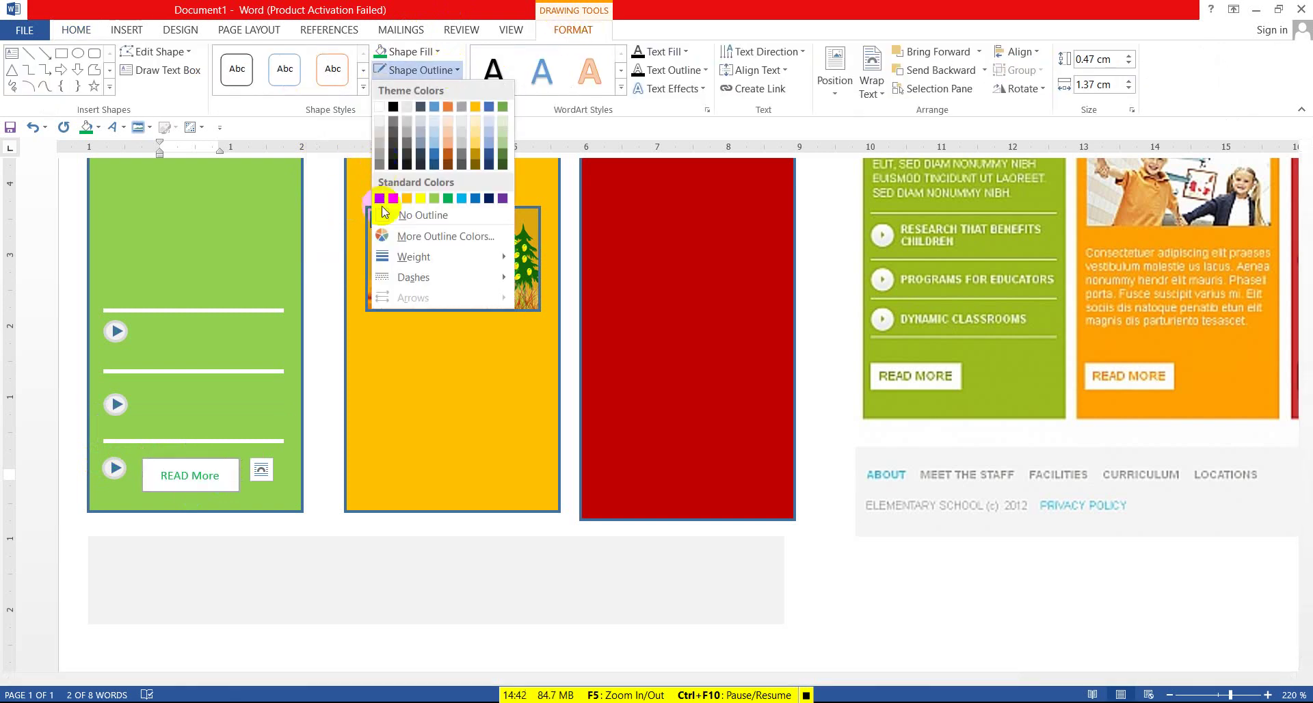
{"action": "left_click", "coordinate": [424, 214]}
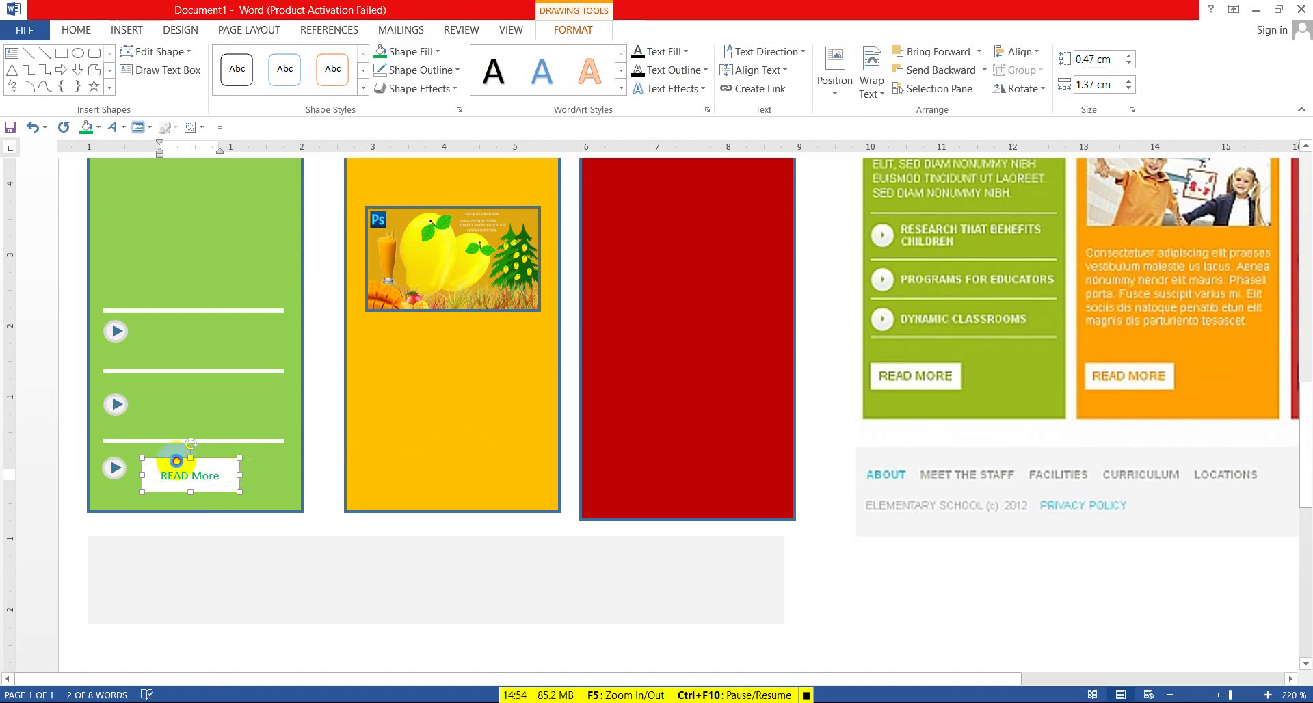
{"action": "left_click_drag", "start_coordinate": [176, 466], "coordinate": [439, 452]}
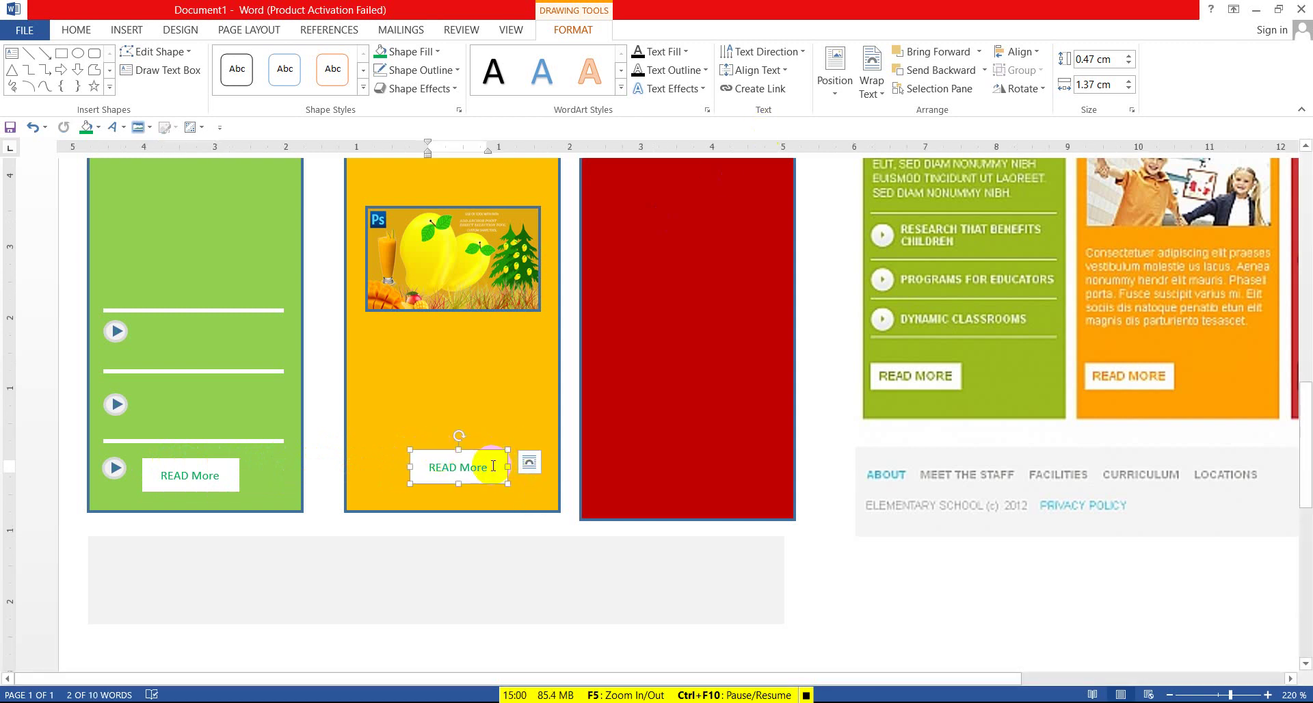
- Recolour the copied READ More label orange-yellow, leaving it not bold
{"action": "left_click_drag", "start_coordinate": [498, 467], "coordinate": [410, 467]}
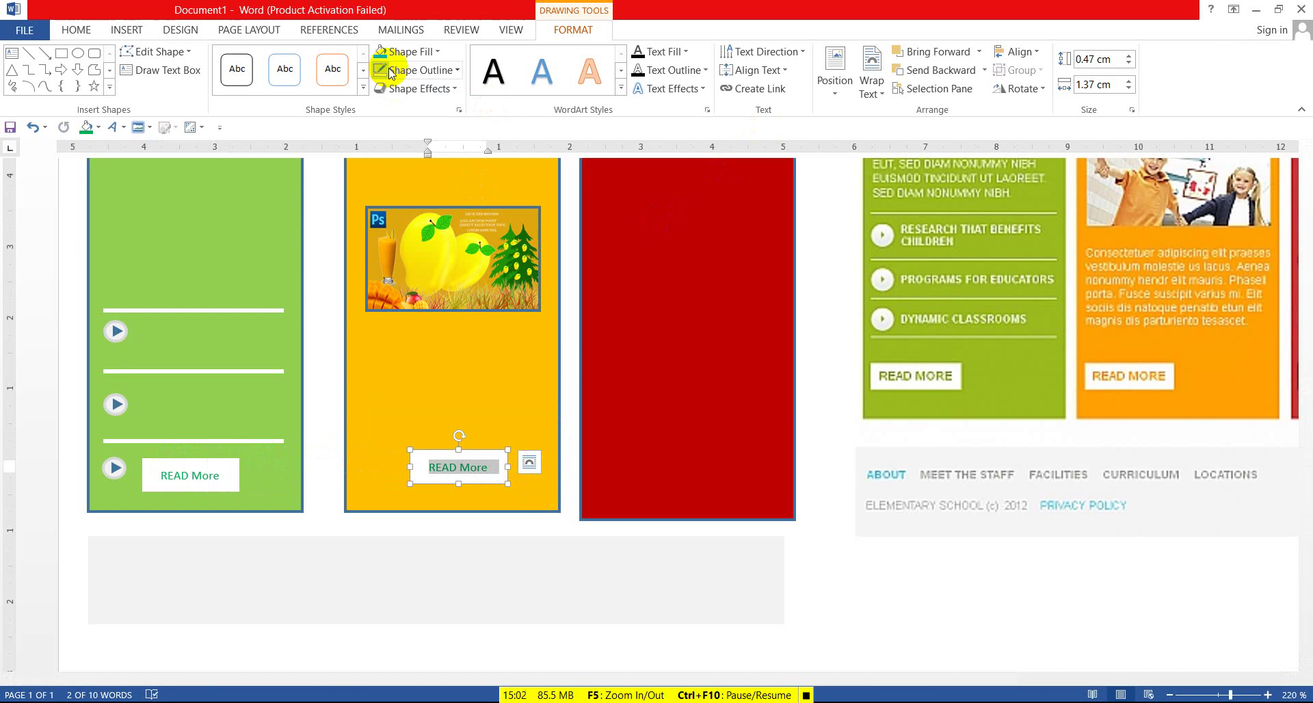
{"action": "left_click", "coordinate": [672, 54]}
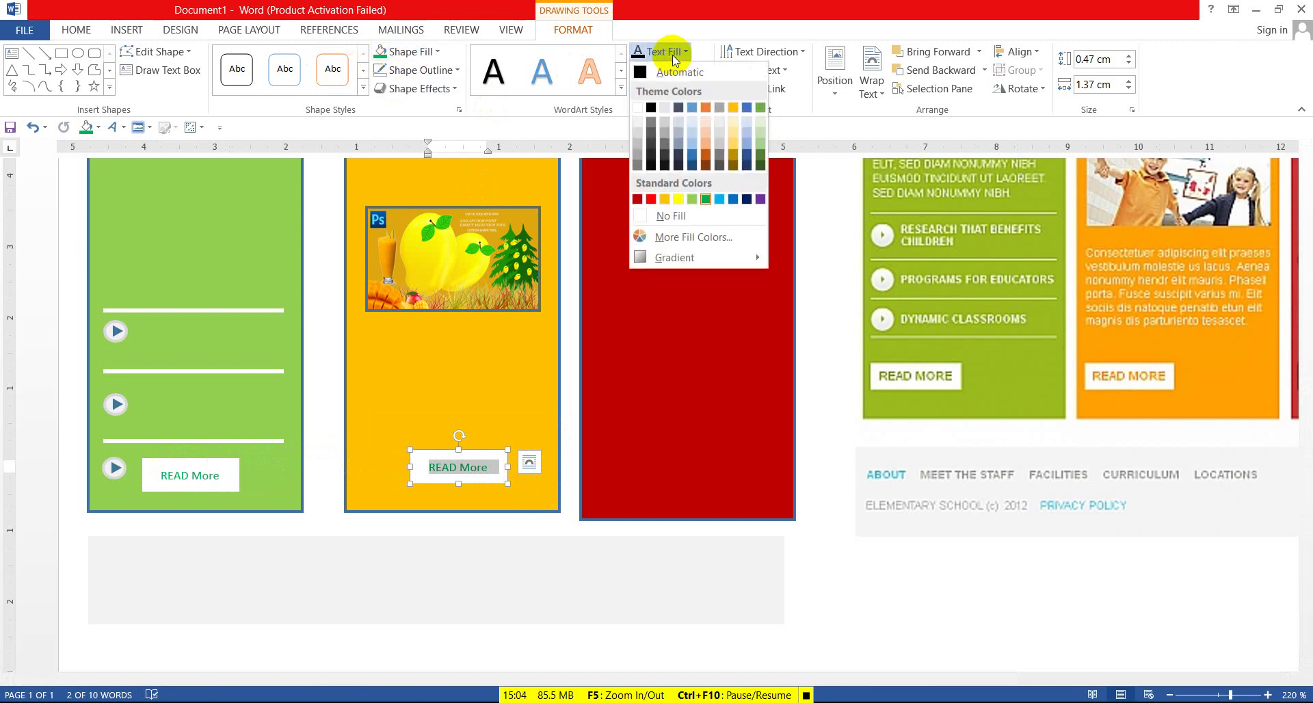
{"action": "left_click", "coordinate": [663, 199]}
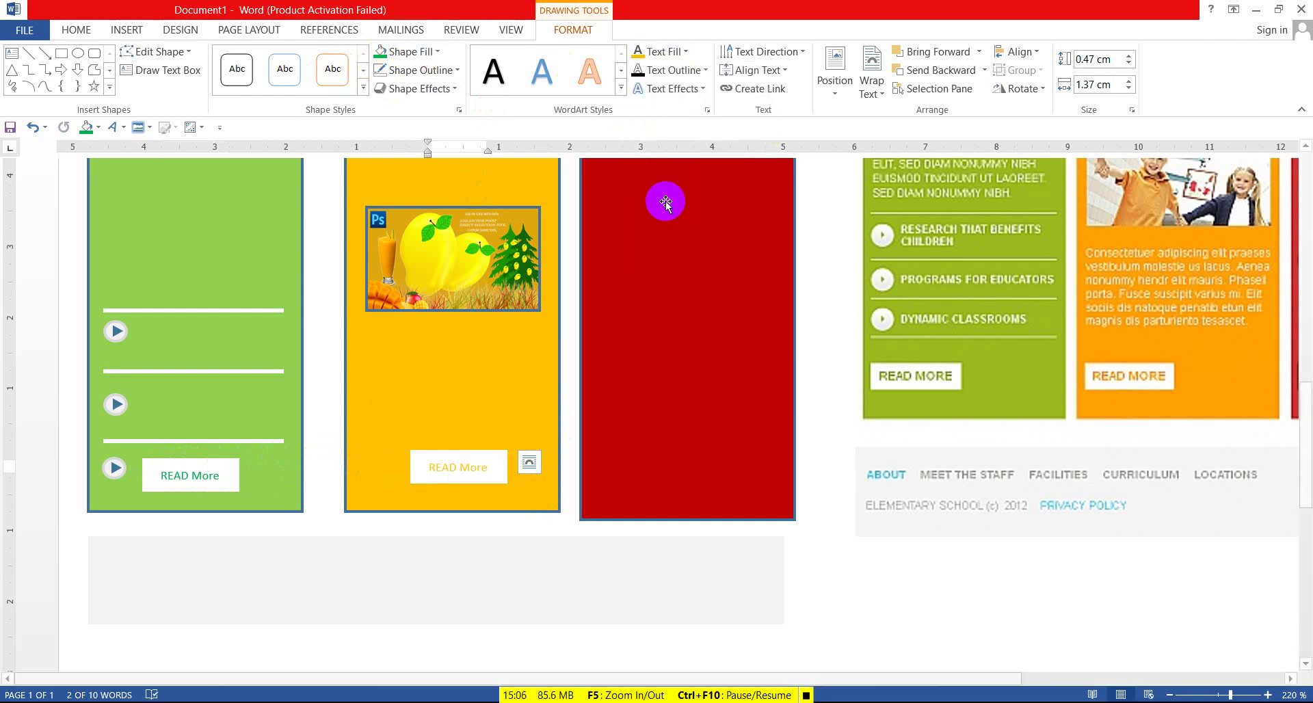
{"action": "left_click", "coordinate": [85, 30]}
{"action": "left_click", "coordinate": [138, 84]}
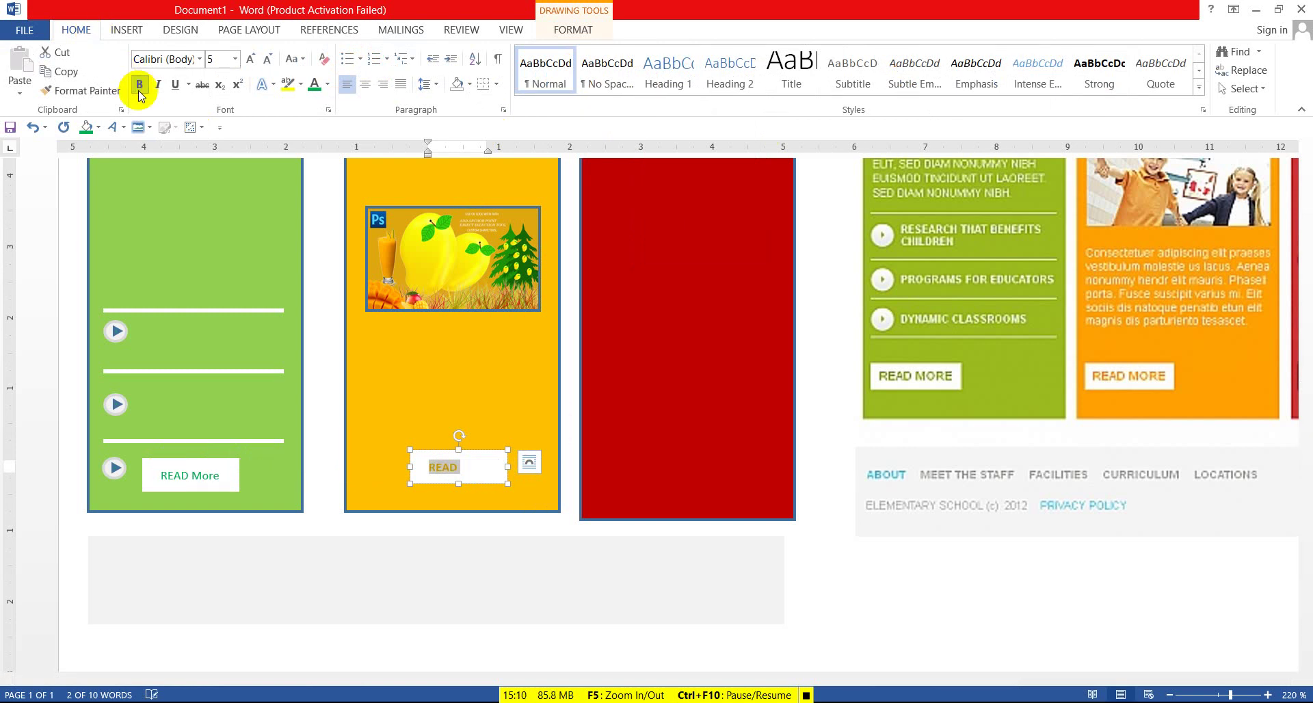
{"action": "left_click", "coordinate": [138, 87]}
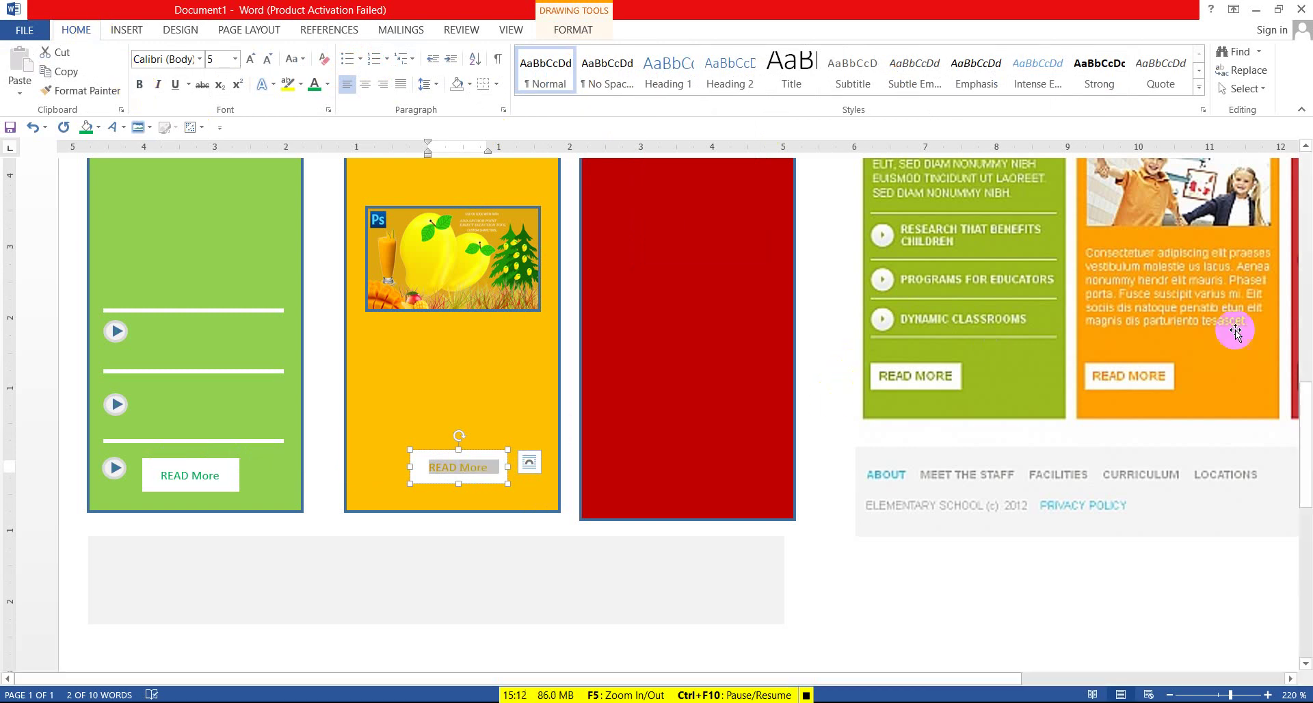